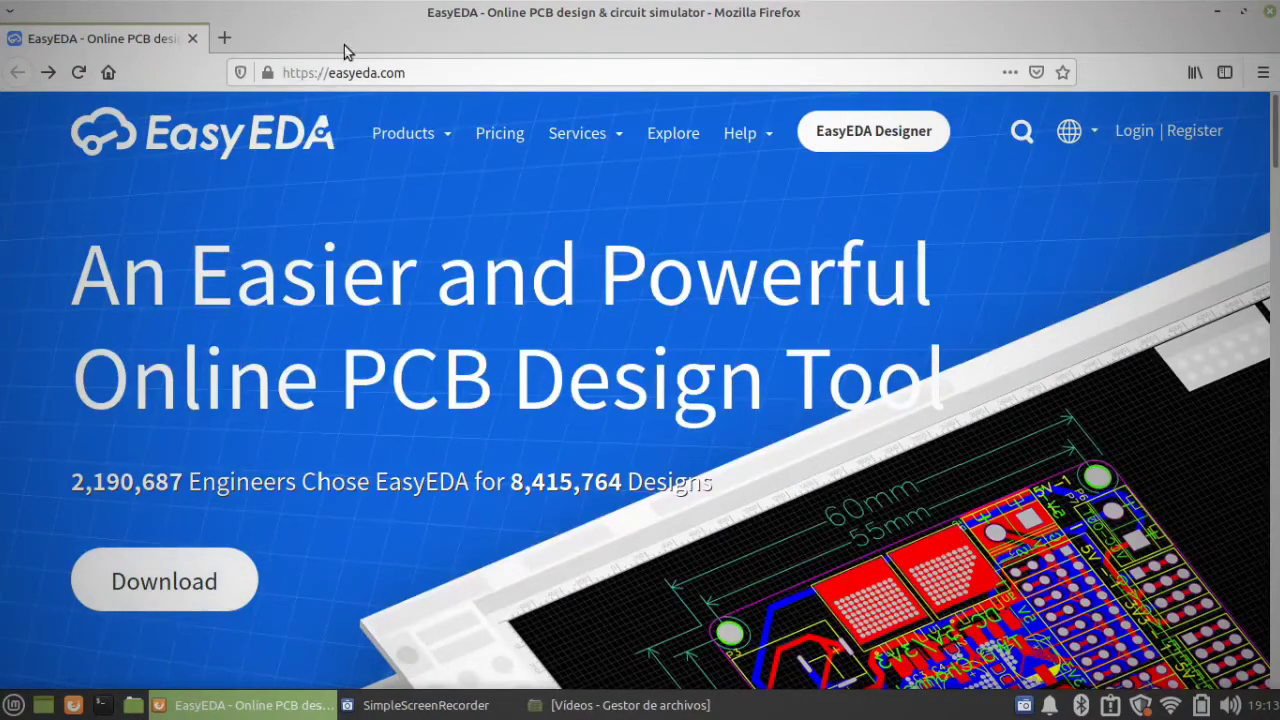
Step: Open the EasyEDA website's download page and view the client downloads for Windows, Linux and Mac
{"action": "left_click", "coordinate": [193, 592]}
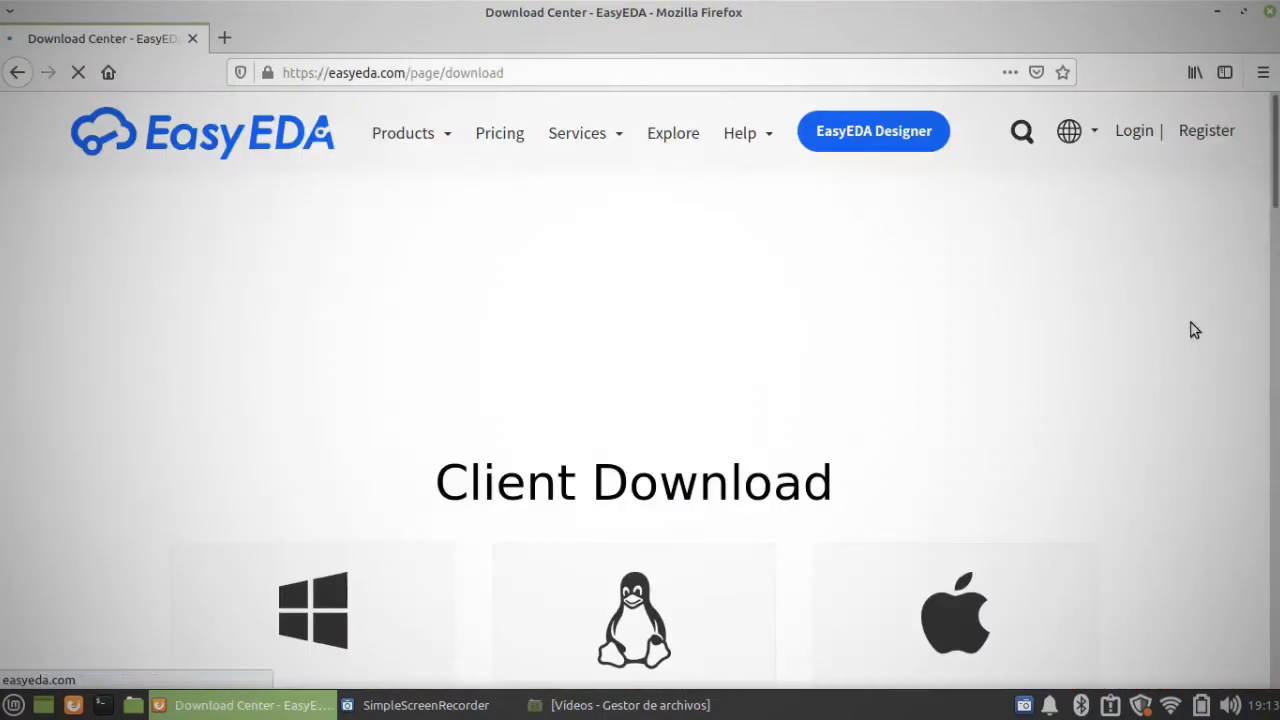
{"action": "scroll", "coordinate": [436, 378], "scroll_direction": "down", "scroll_amount": 5}
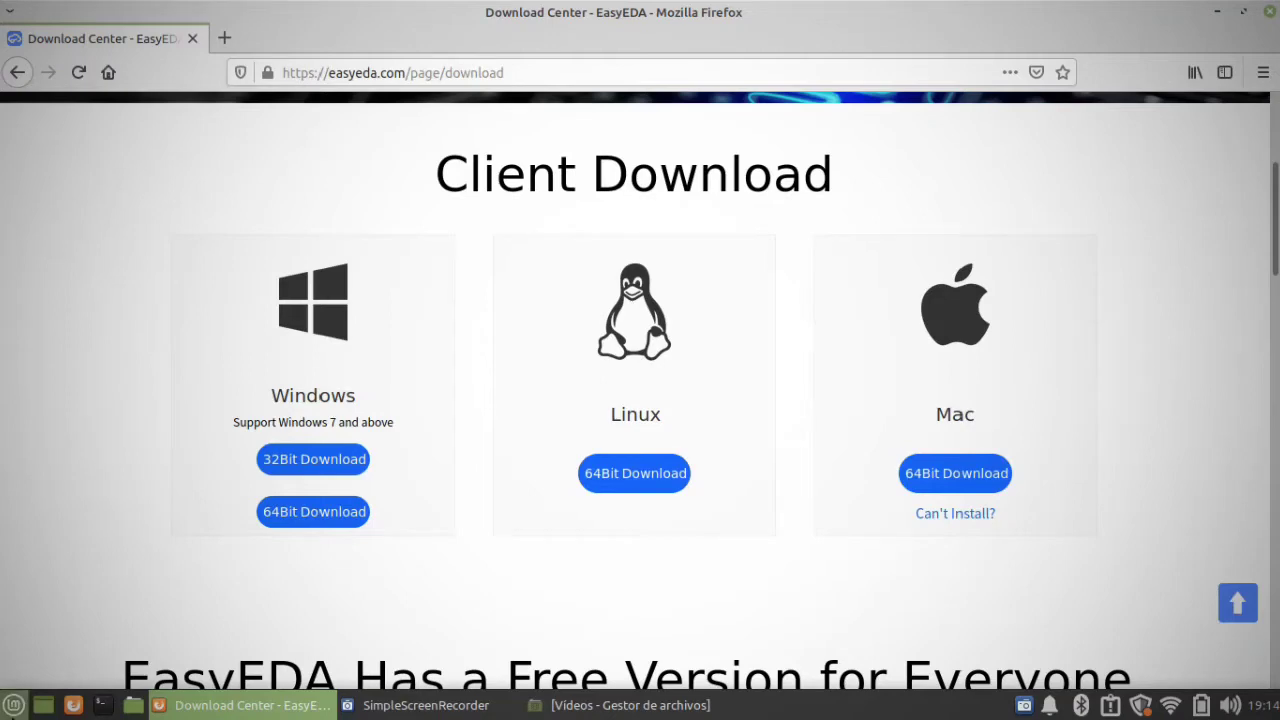
Step: Launch the installed EasyEDA desktop application from the system's development applications
{"action": "left_click", "coordinate": [14, 705]}
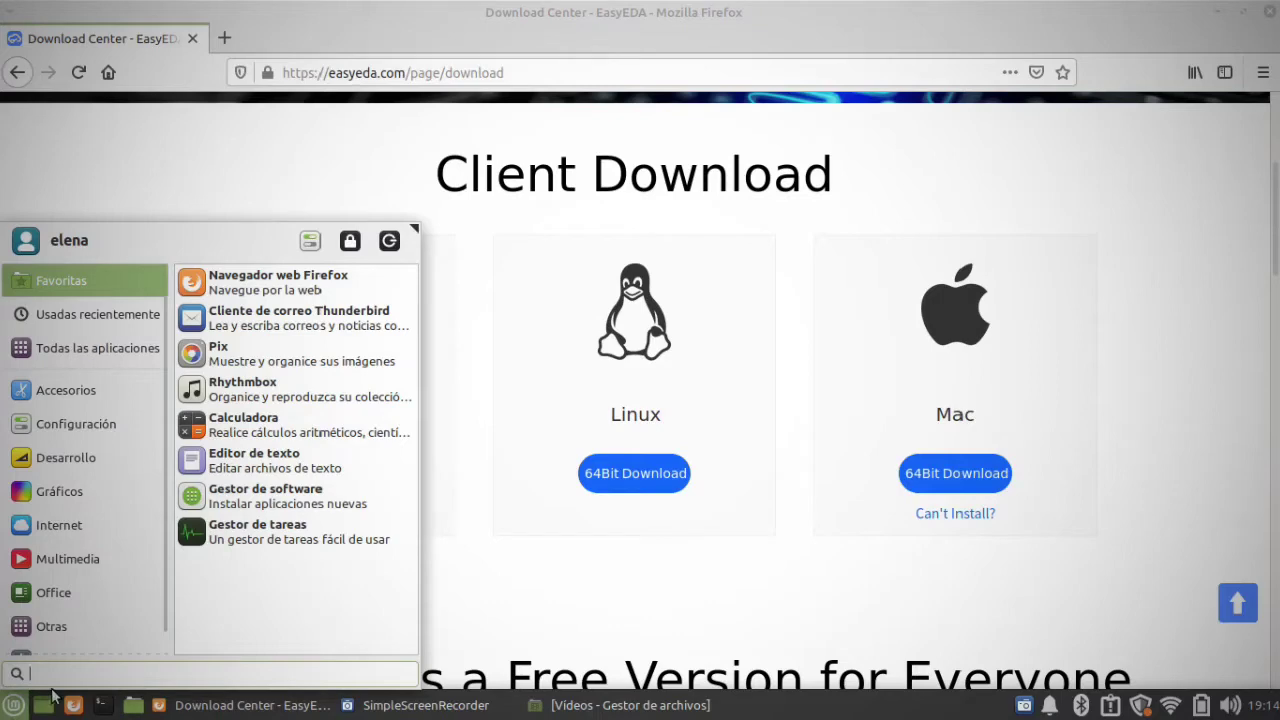
{"action": "mouse_move", "coordinate": [93, 454]}
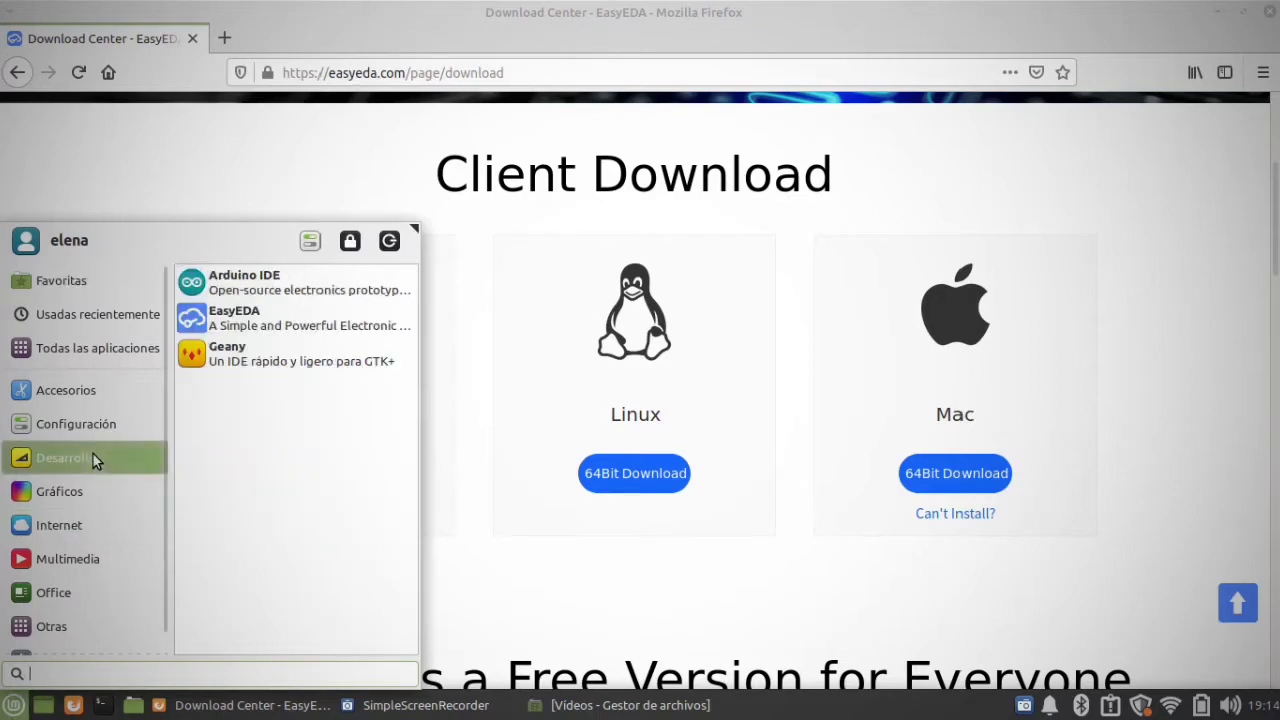
{"action": "left_click", "coordinate": [299, 318]}
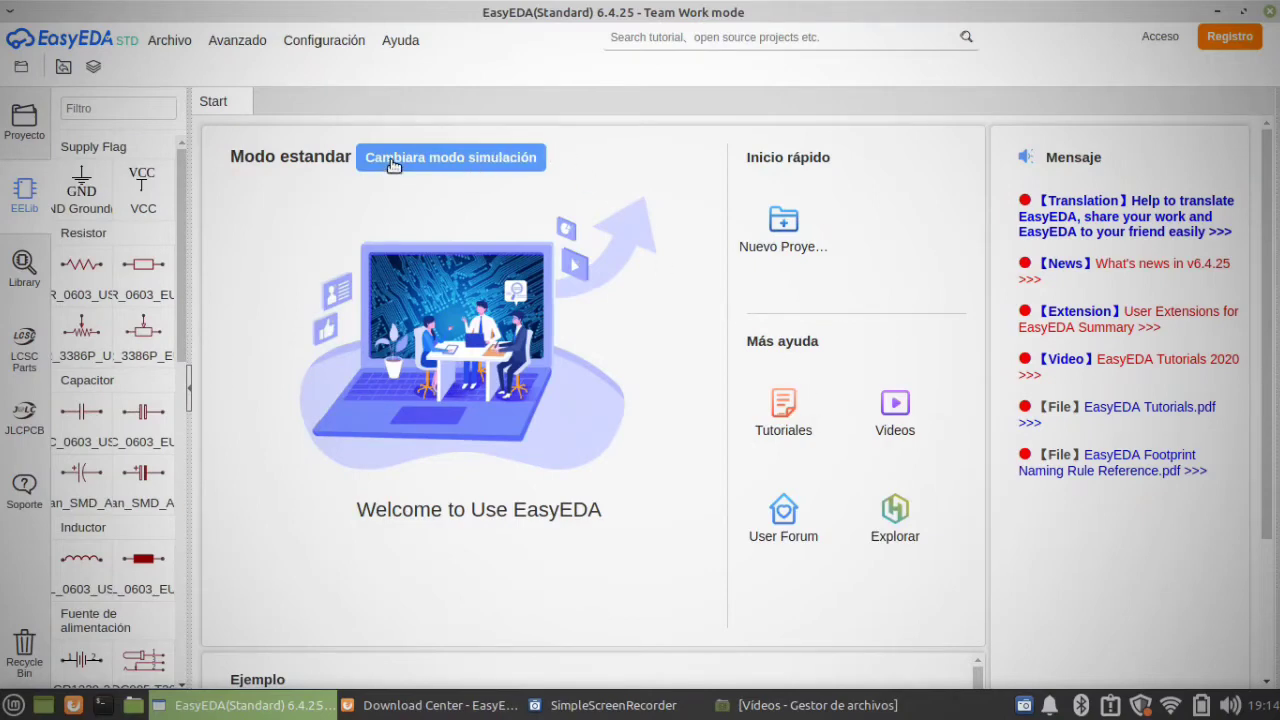
Step: Switch the EasyEDA editor from standard mode to simulation mode, closing the extra window opened along the way
{"action": "left_click", "coordinate": [150, 40]}
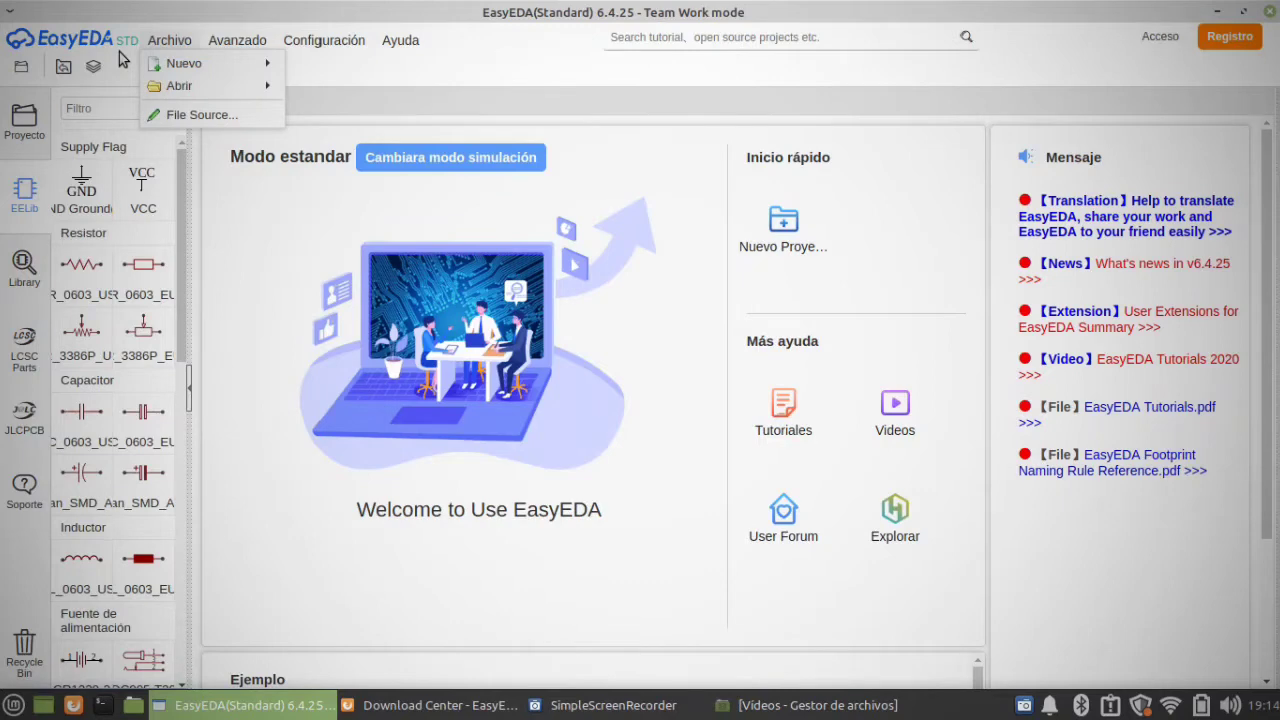
{"action": "left_click", "coordinate": [123, 47]}
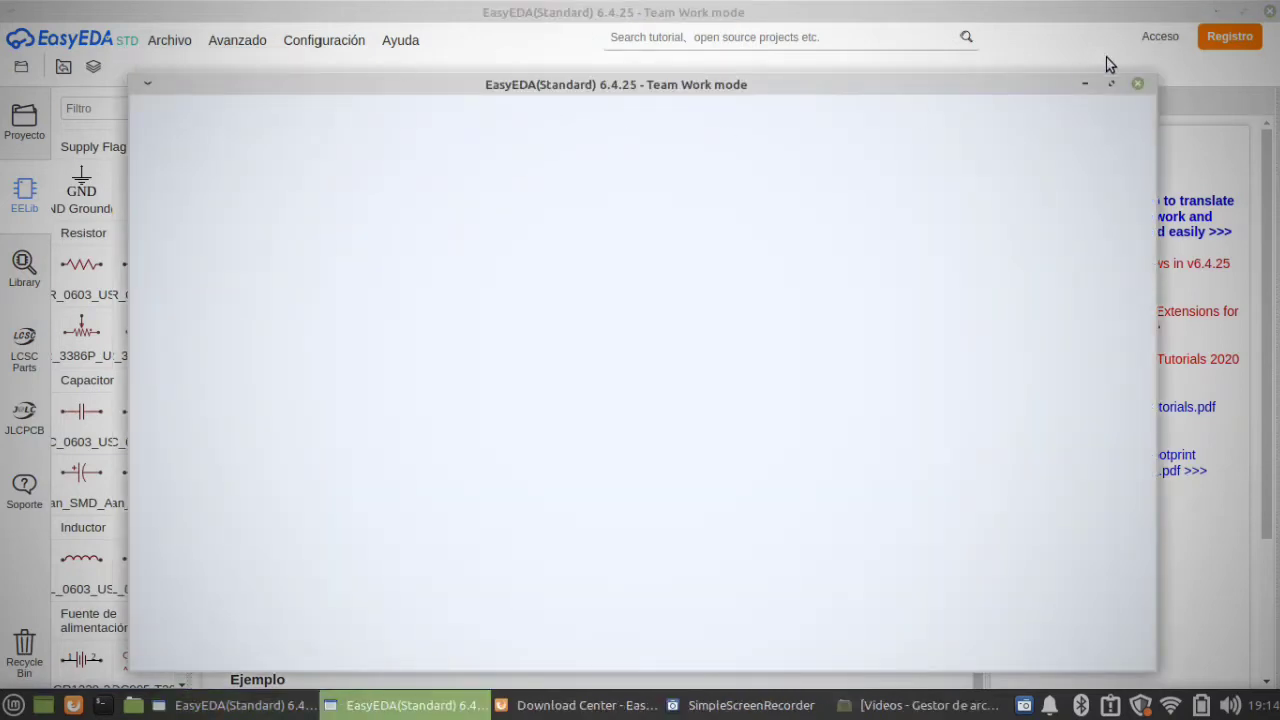
{"action": "left_click", "coordinate": [1137, 84]}
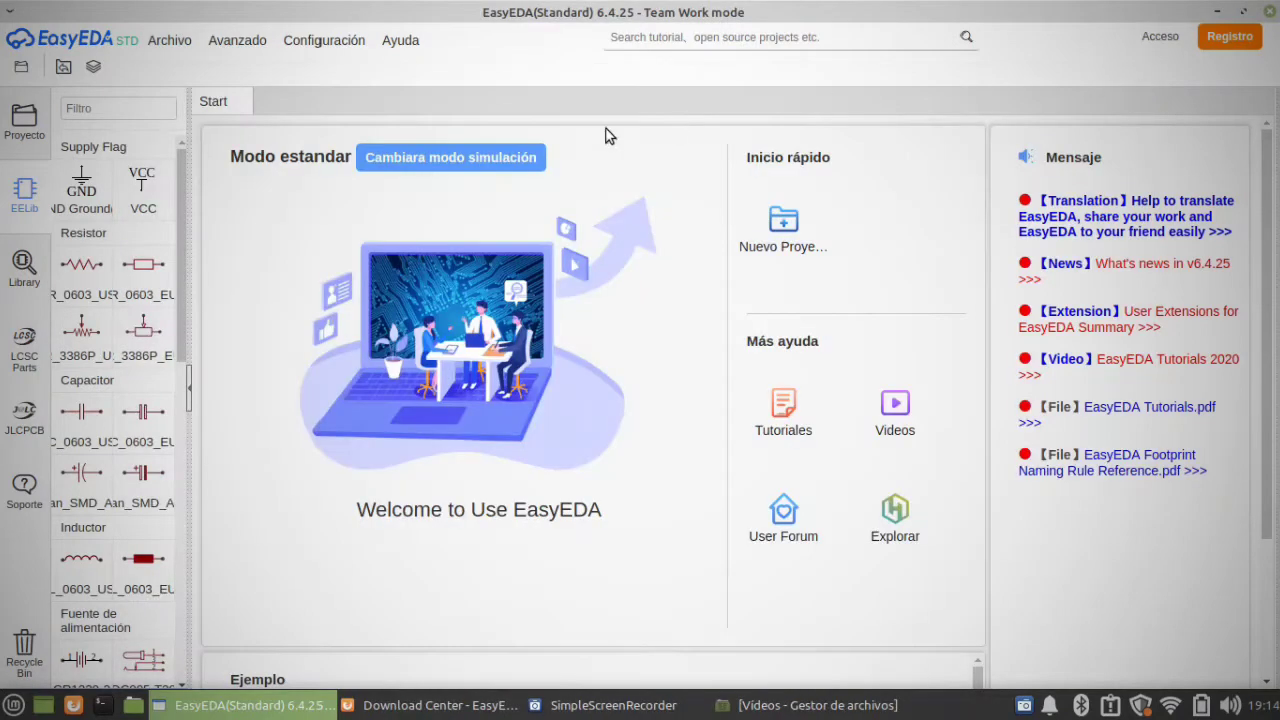
{"action": "left_click", "coordinate": [131, 44]}
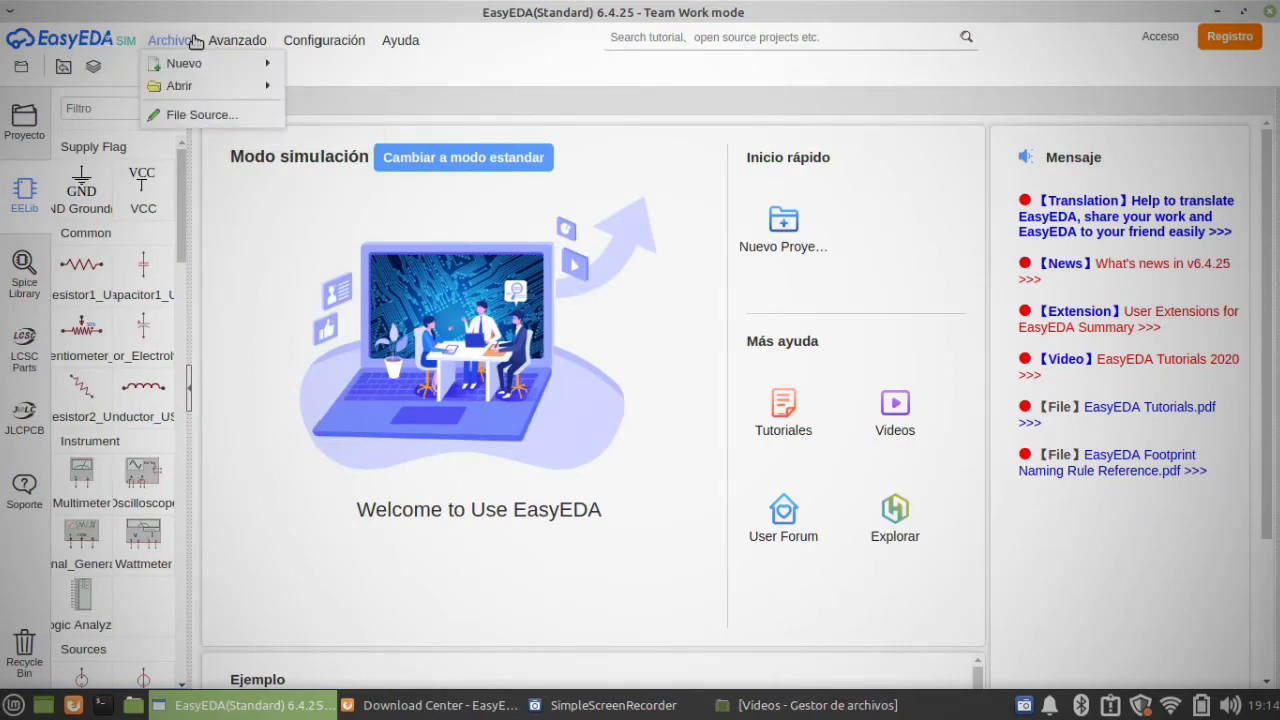
Step: View the registration form for creating a personal account and close it without filling it in
{"action": "mouse_move", "coordinate": [187, 70]}
{"action": "mouse_move", "coordinate": [237, 40]}
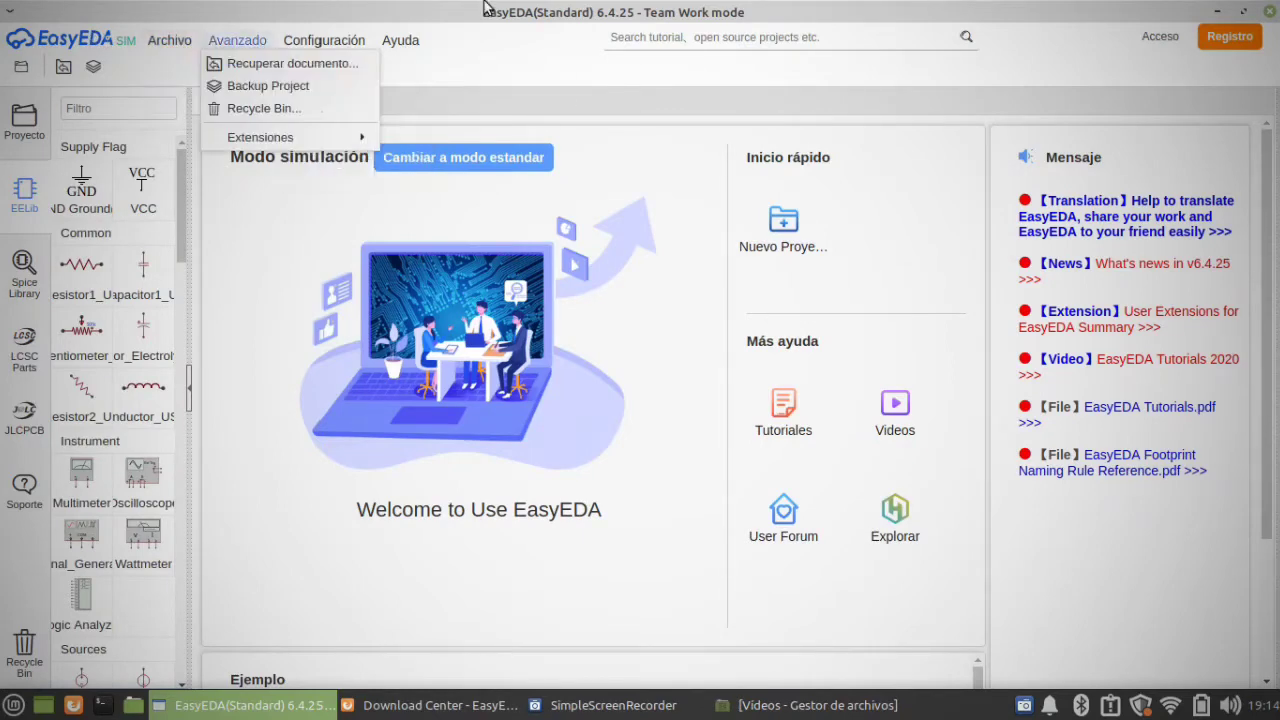
{"action": "left_click", "coordinate": [1237, 45]}
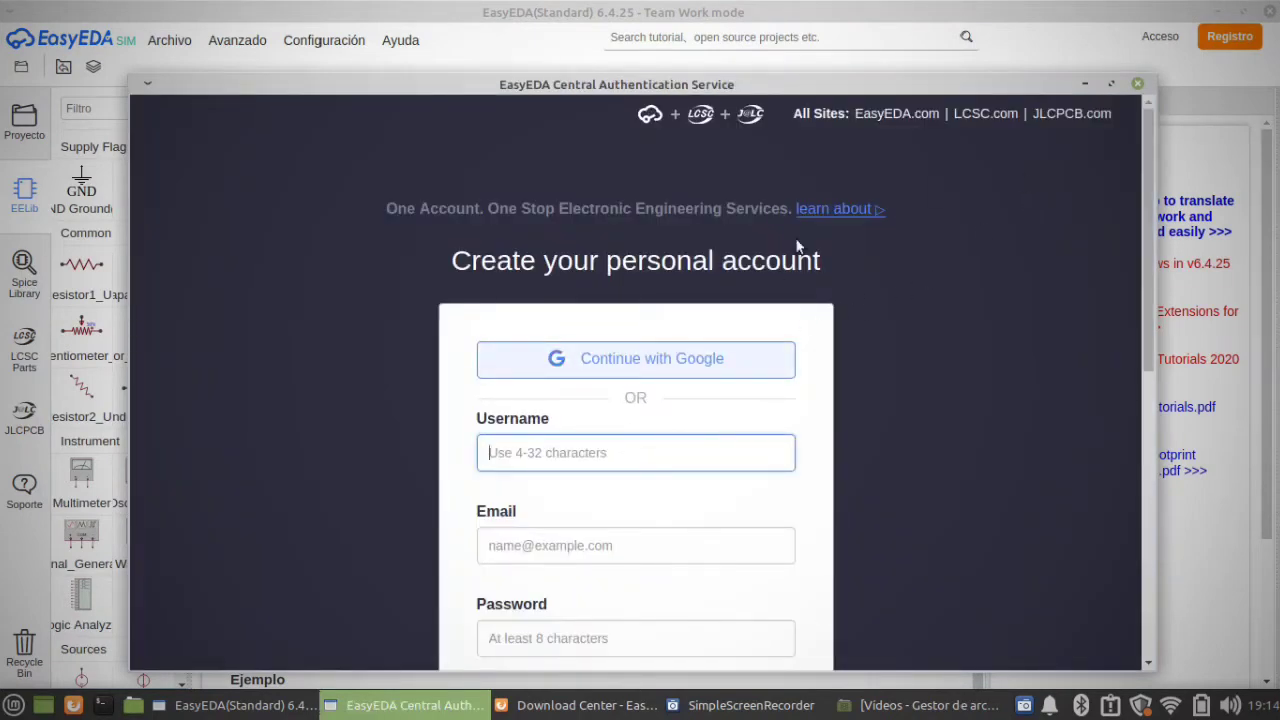
{"action": "left_click", "coordinate": [1138, 84]}
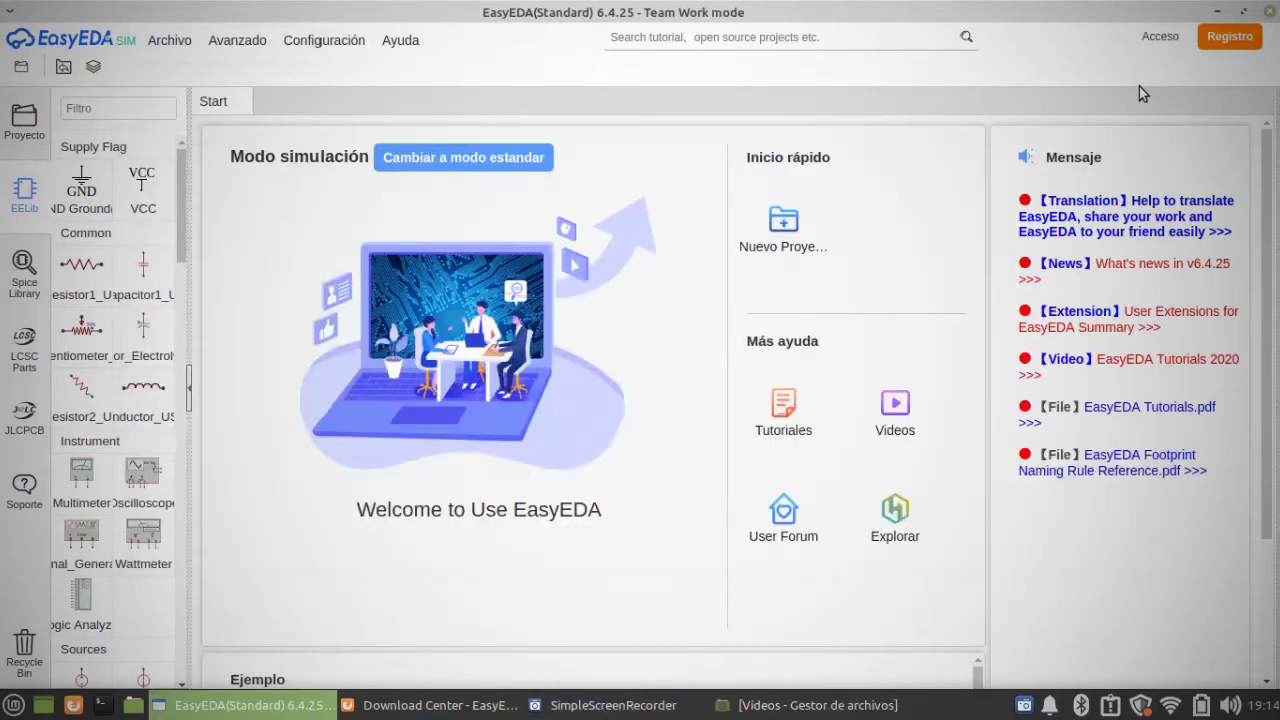
Step: Log in to the existing EasyEDA account using the Google sign-in option
{"action": "left_click", "coordinate": [1168, 38]}
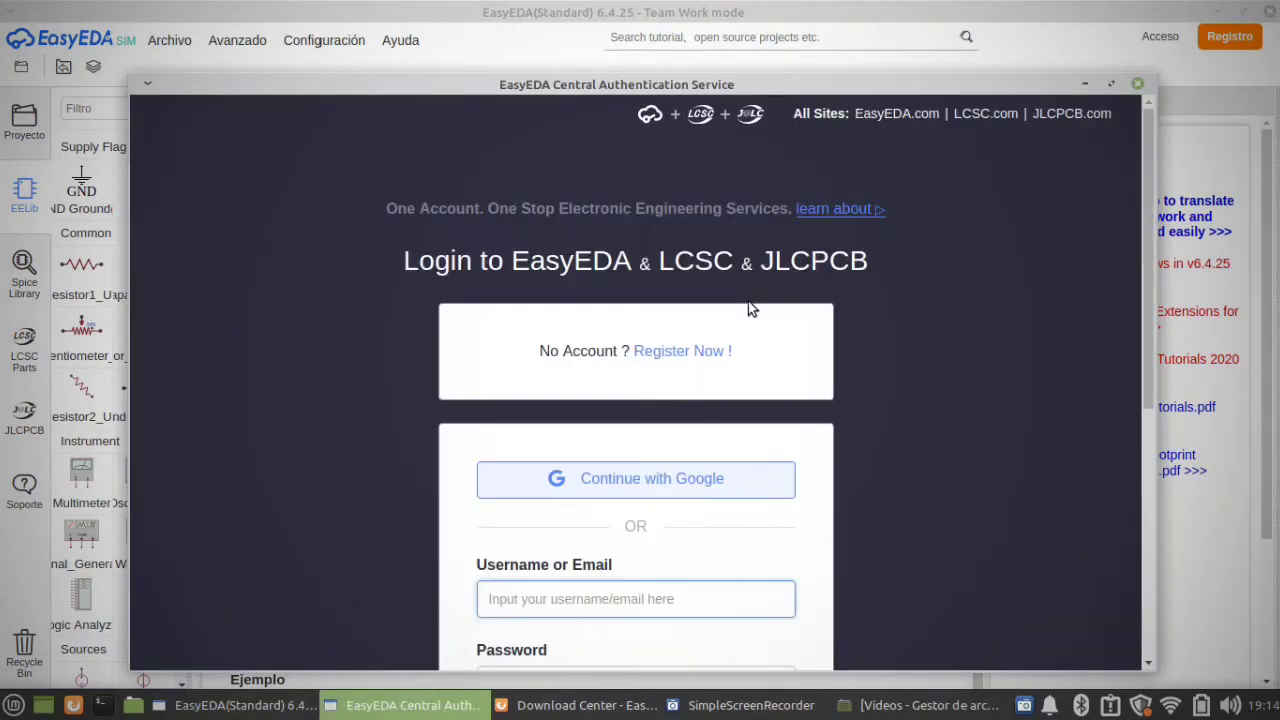
{"action": "left_click", "coordinate": [674, 486]}
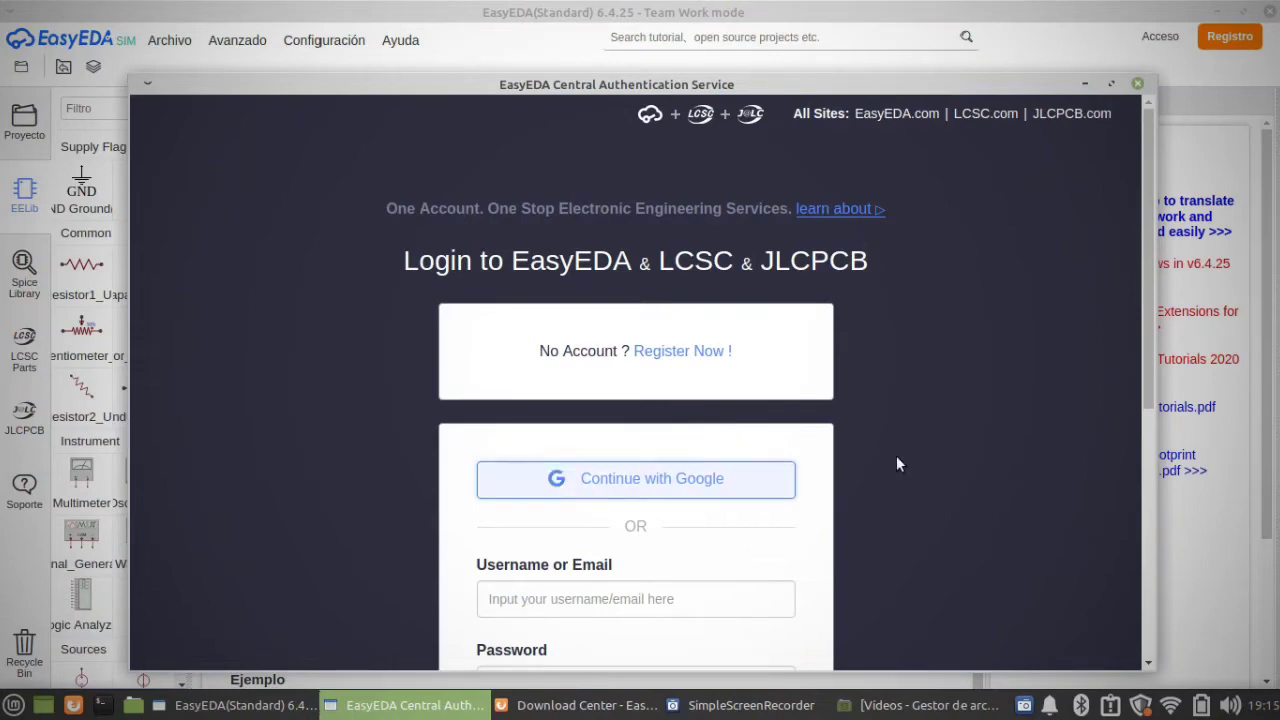
{"action": "left_click_drag", "start_coordinate": [1148, 308], "coordinate": [1148, 310]}
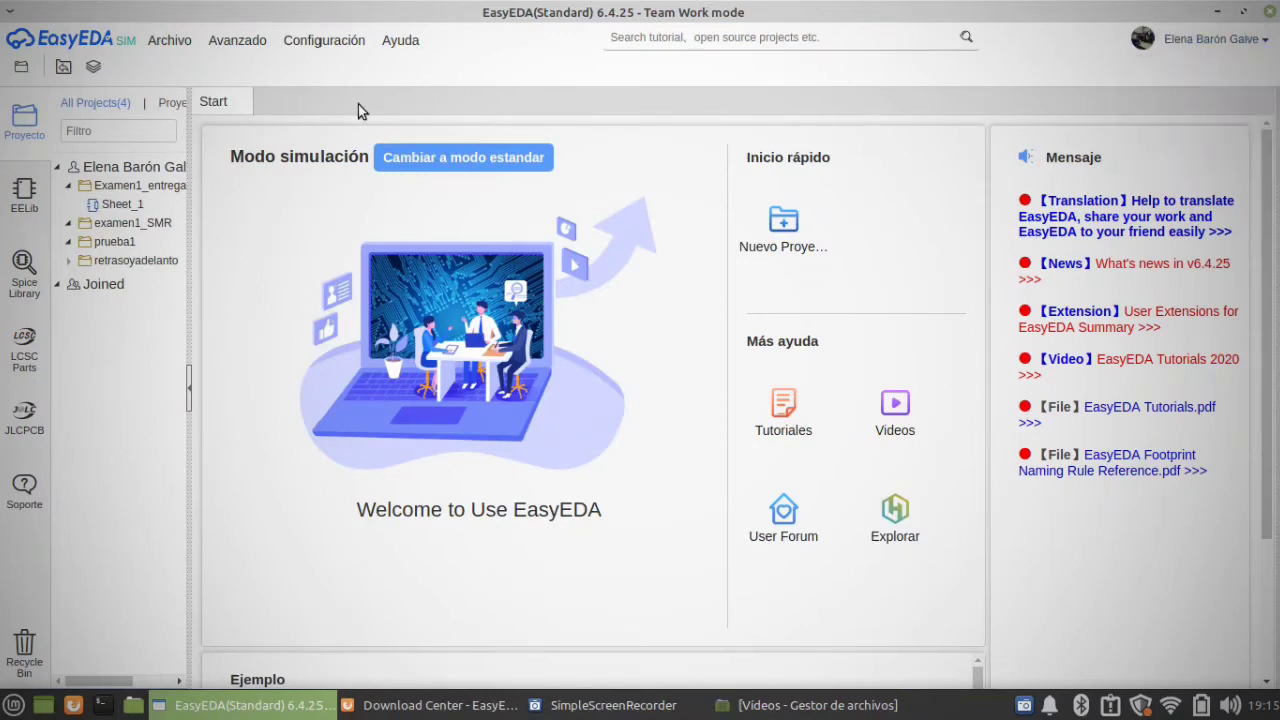
Step: Create and save a new project, using the account owner's first name in capitals as its title
{"action": "left_click", "coordinate": [170, 40]}
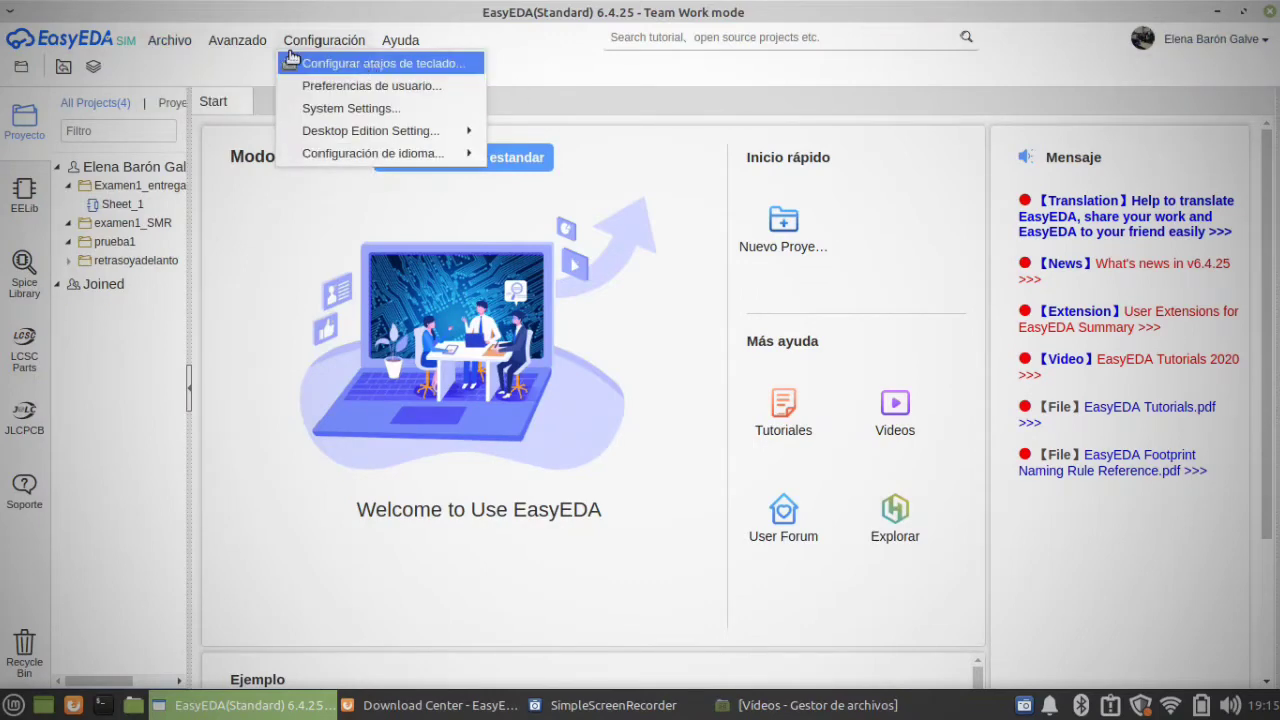
{"action": "mouse_move", "coordinate": [200, 62]}
{"action": "left_click", "coordinate": [330, 62]}
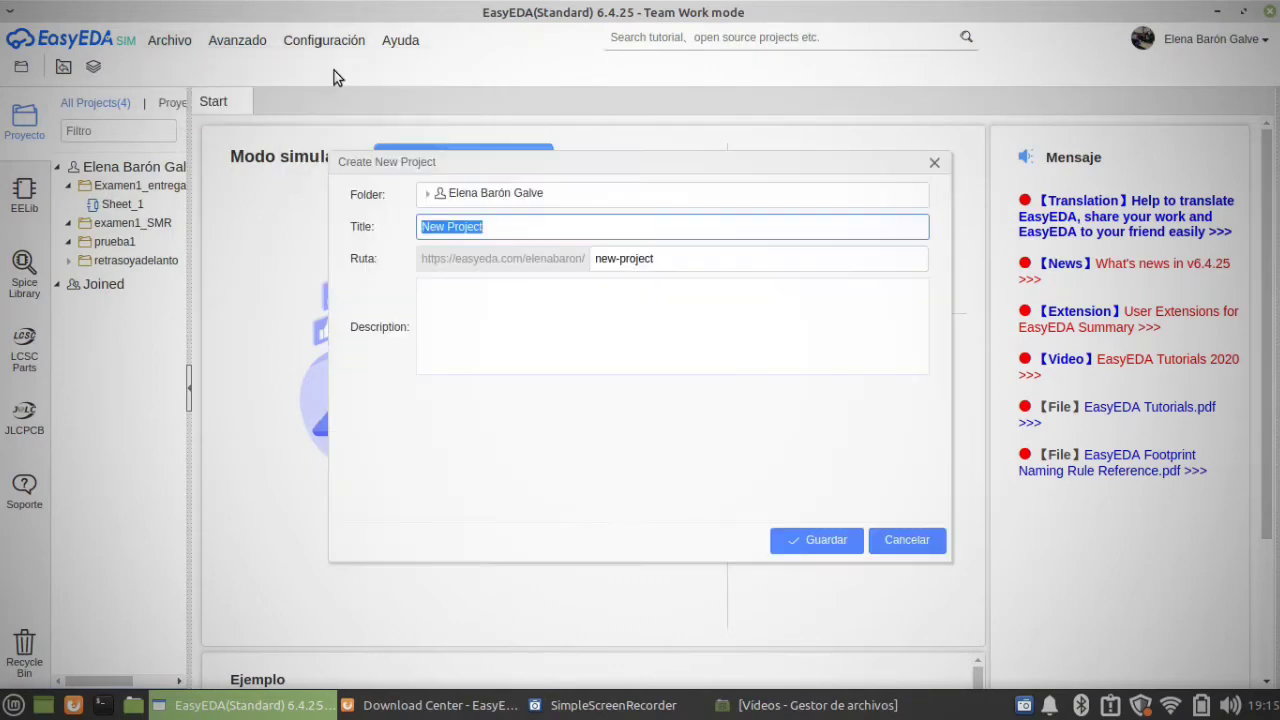
{"action": "key", "text": "BackSpace"}
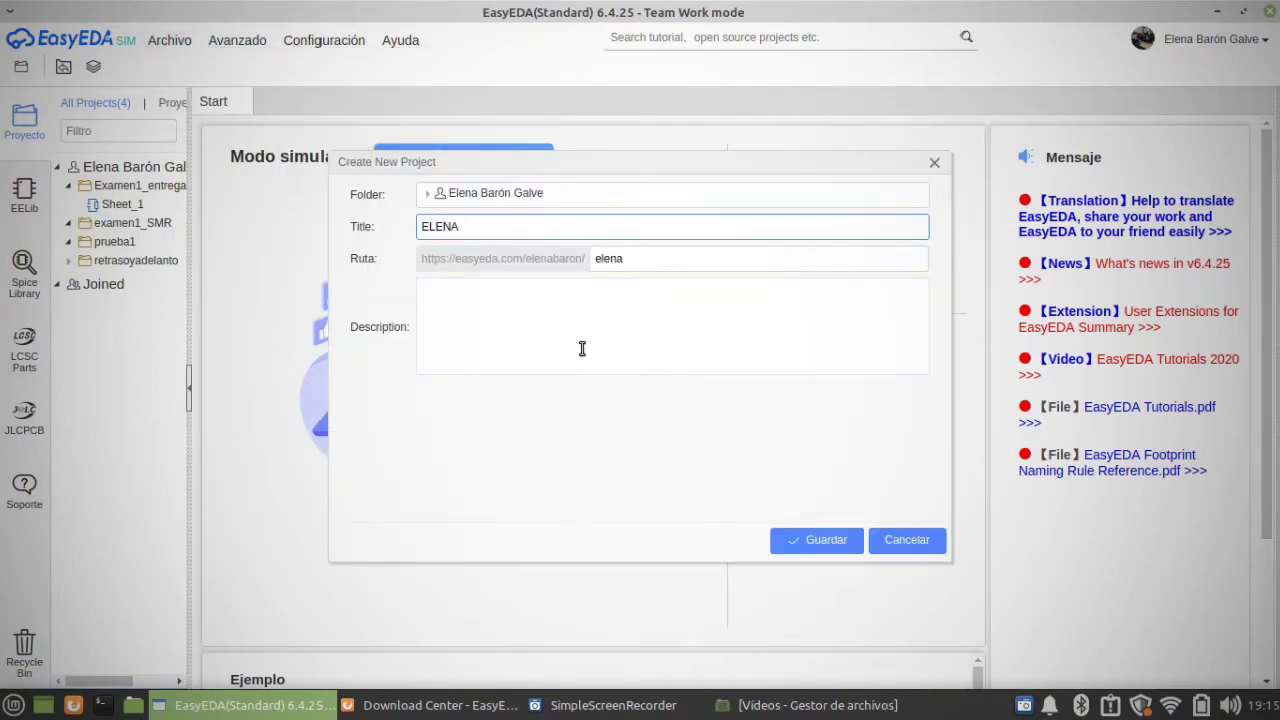
{"action": "type", "text": "ELENA"}
{"action": "left_click", "coordinate": [815, 536]}
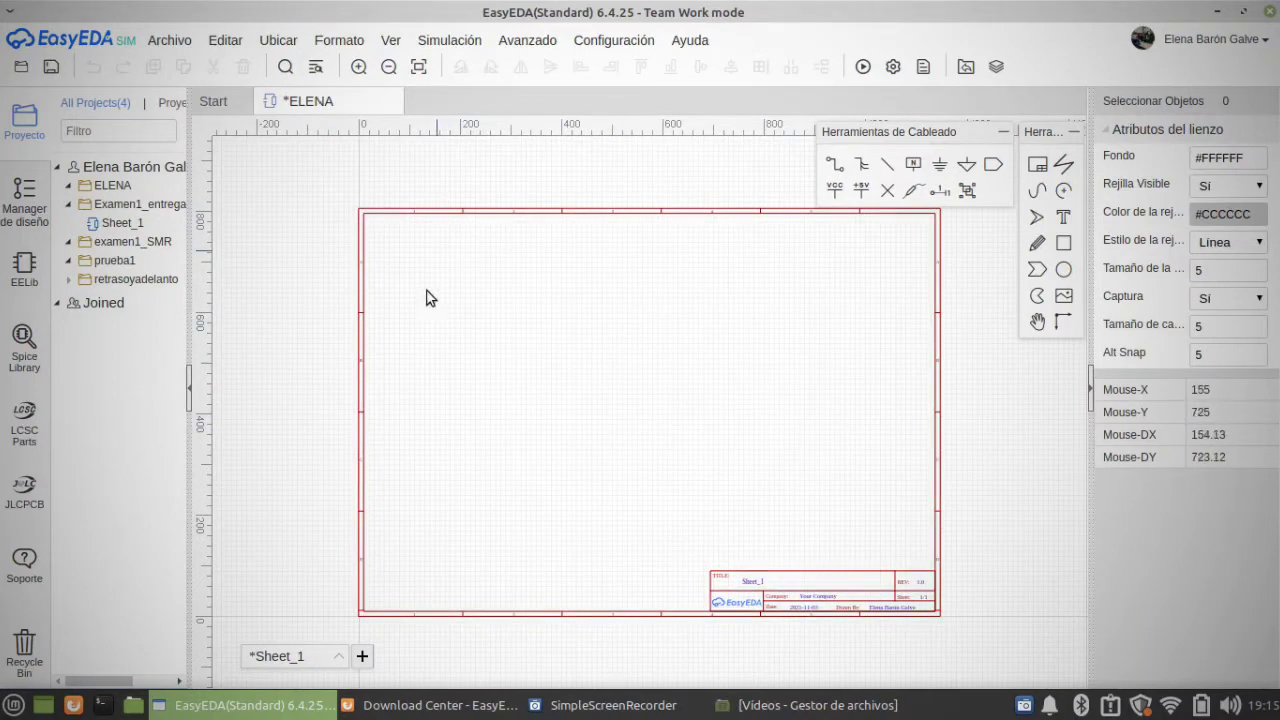
Step: Change the sheet title in the drawing's title block to PRUEBA VIDEO
{"action": "double_click", "coordinate": [758, 581]}
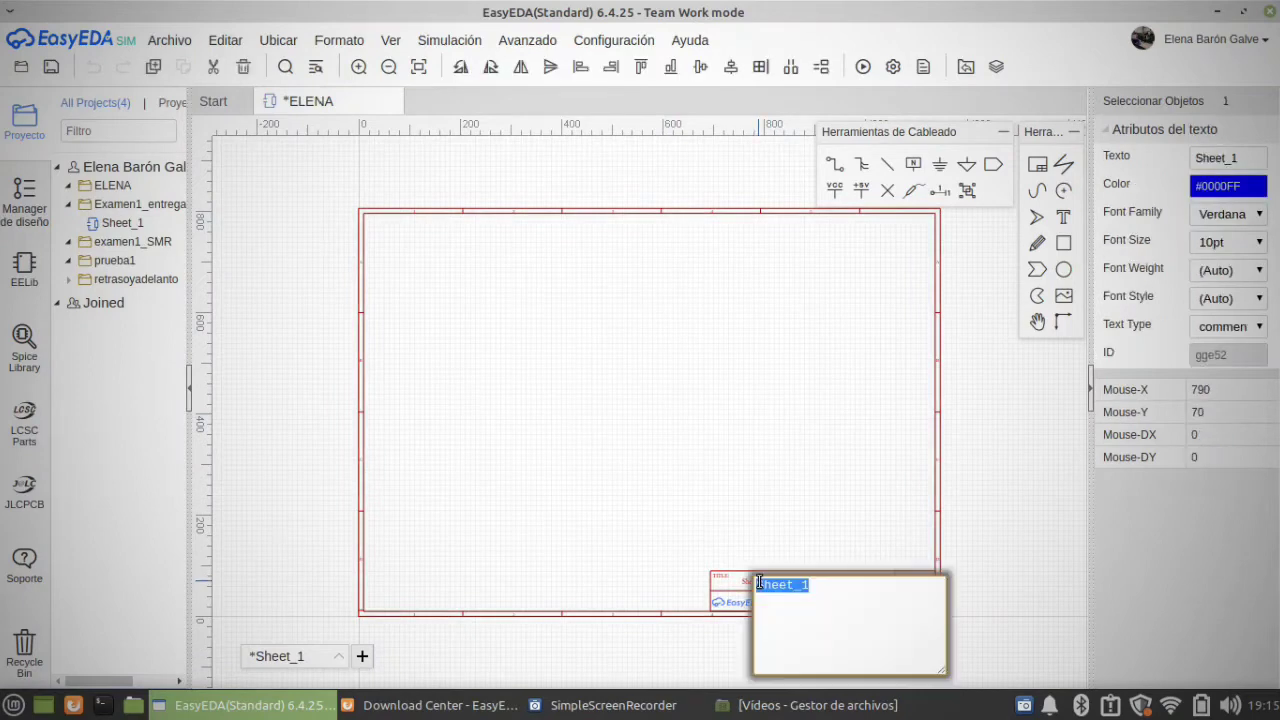
{"action": "key", "text": "BackSpace"}
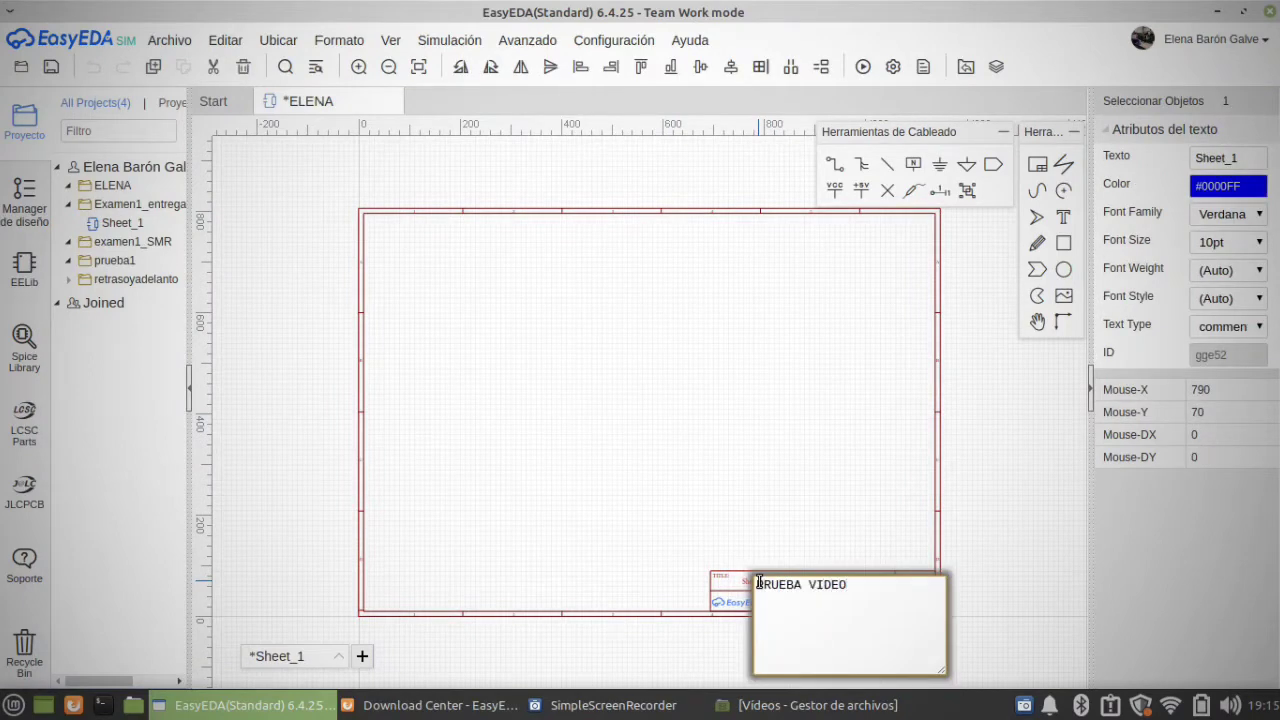
{"action": "type", "text": "PRUEBA VIDEO"}
{"action": "key", "text": "Return"}
{"action": "left_click", "coordinate": [820, 610]}
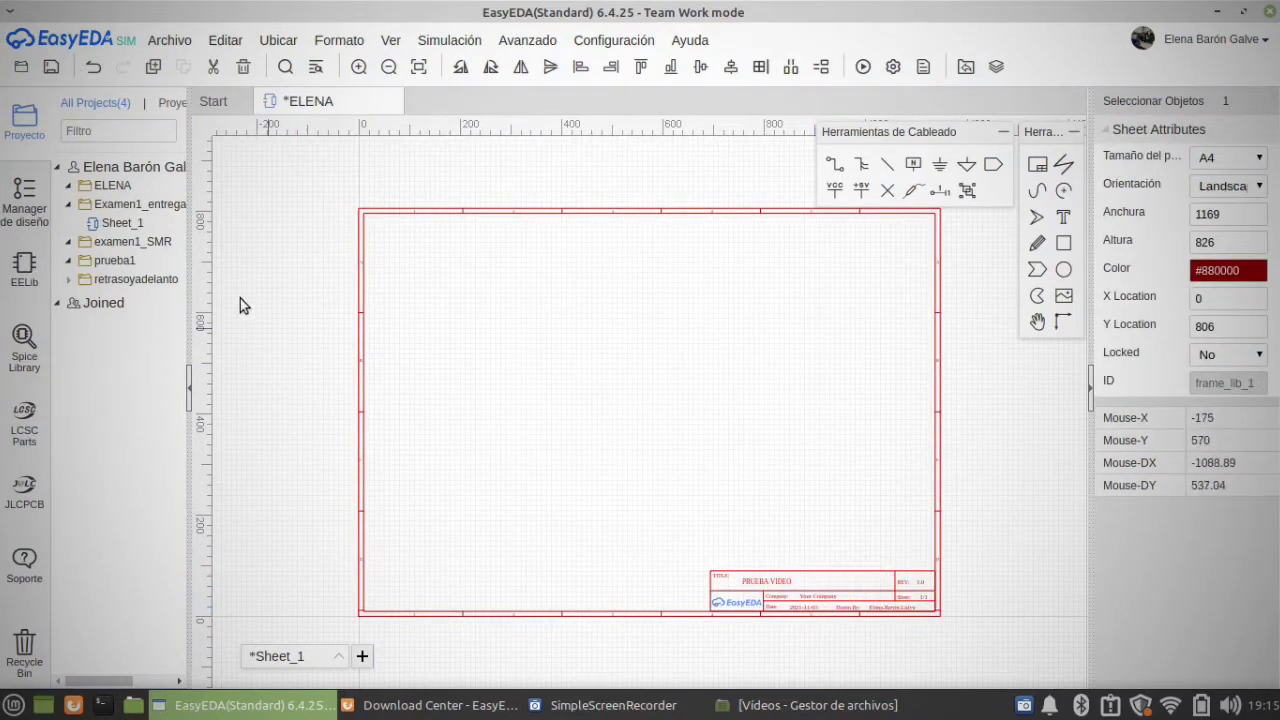
{"action": "left_click", "coordinate": [599, 398]}
Step: Place a resistor from the EELib Common group in the upper-left area of the schematic sheet
{"action": "left_click", "coordinate": [26, 280]}
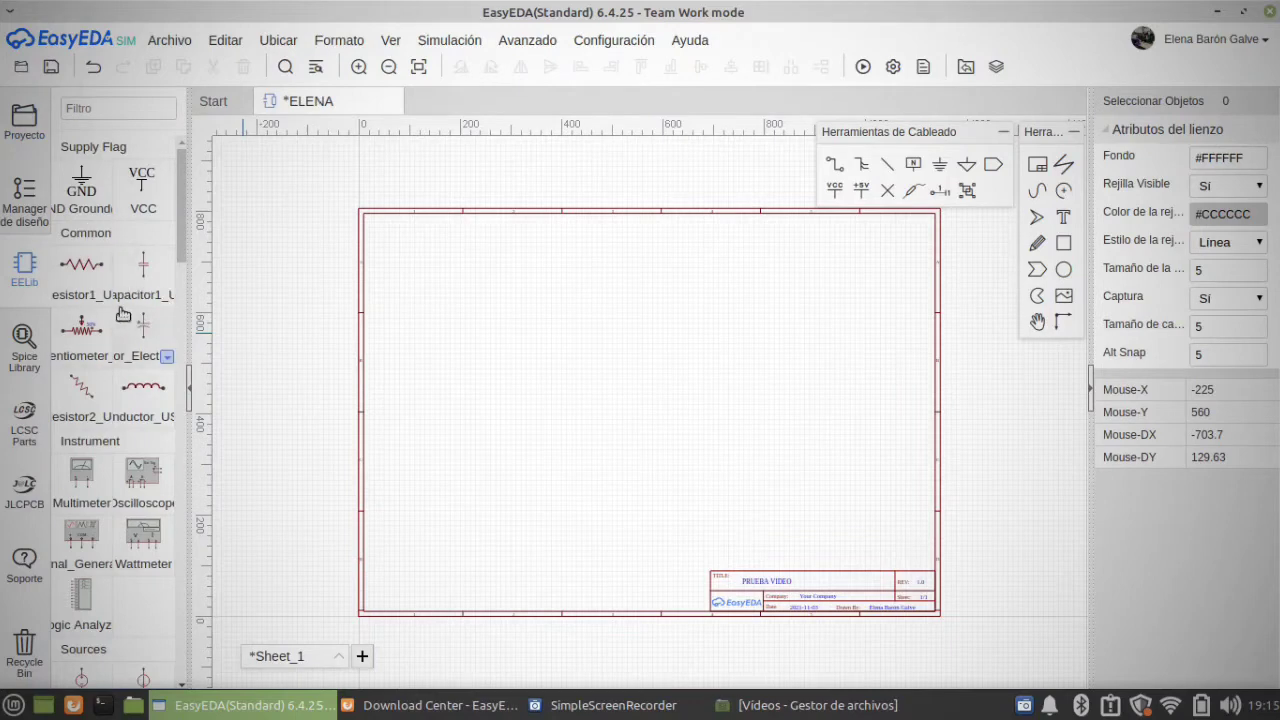
{"action": "mouse_move", "coordinate": [178, 199]}
{"action": "left_mouse_down"}
{"action": "mouse_move", "coordinate": [184, 610]}
{"action": "mouse_move", "coordinate": [180, 188]}
{"action": "left_mouse_up"}
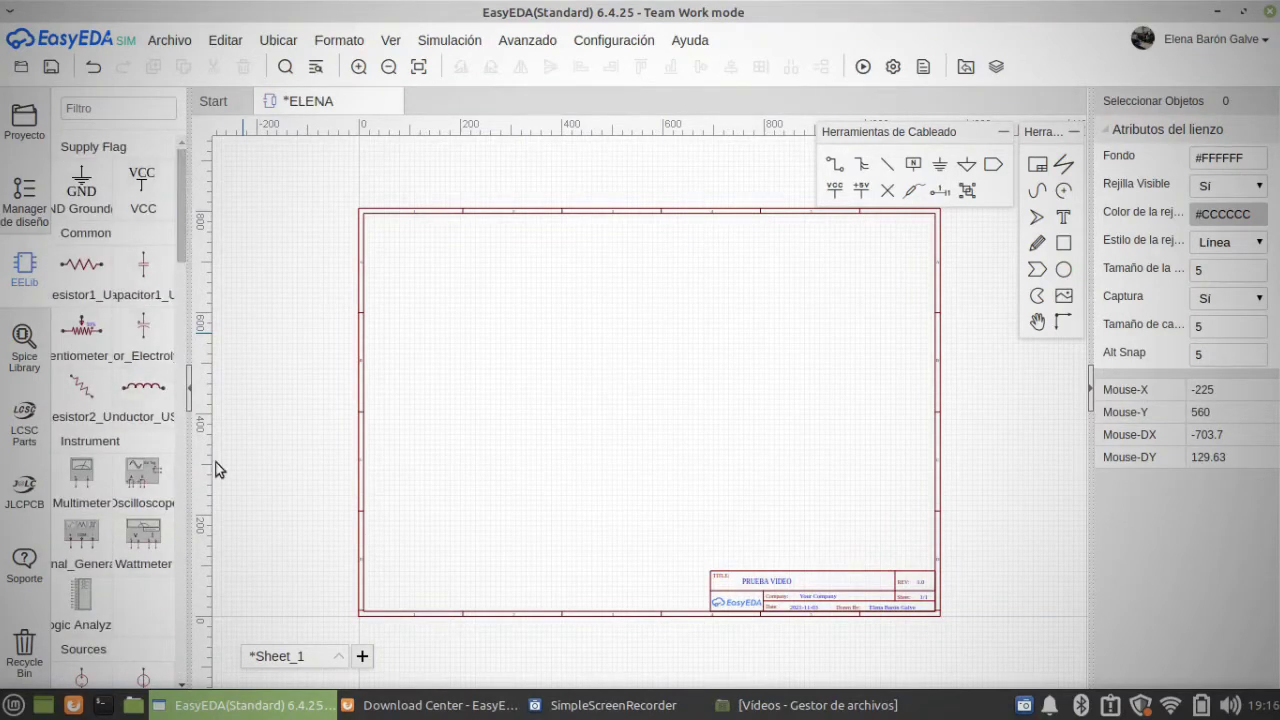
{"action": "left_click", "coordinate": [81, 265]}
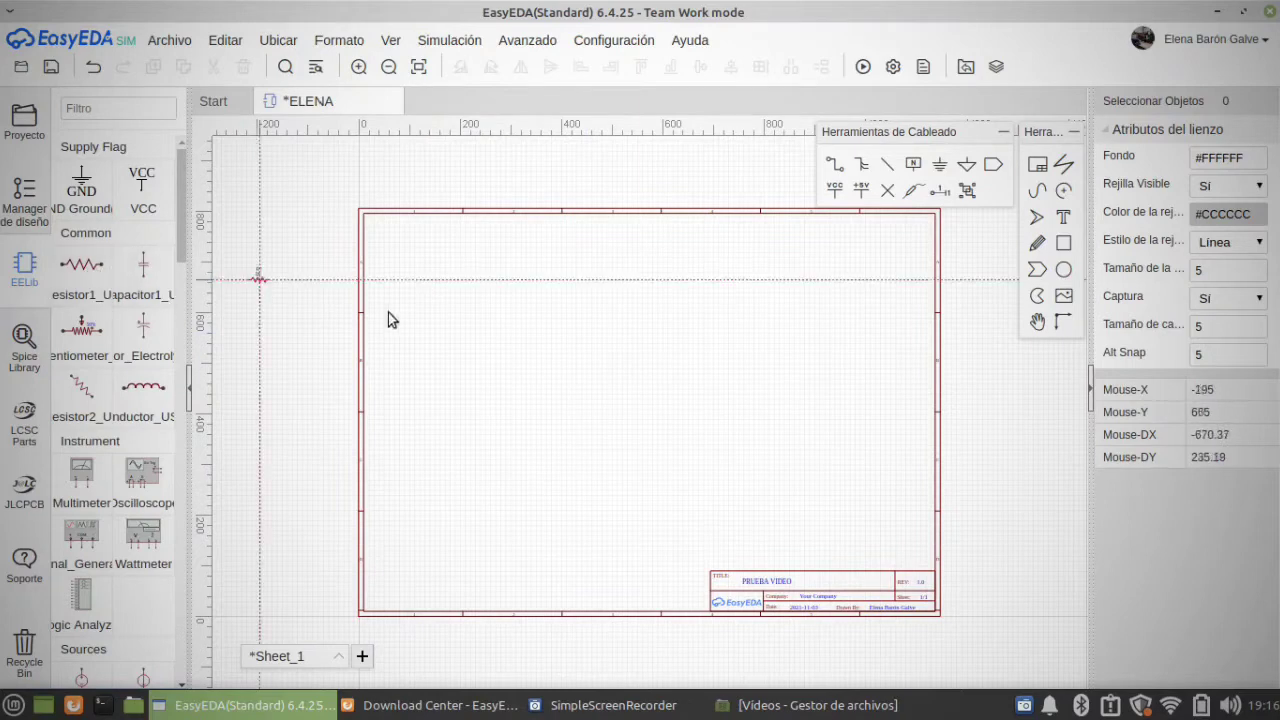
{"action": "left_click", "coordinate": [456, 268]}
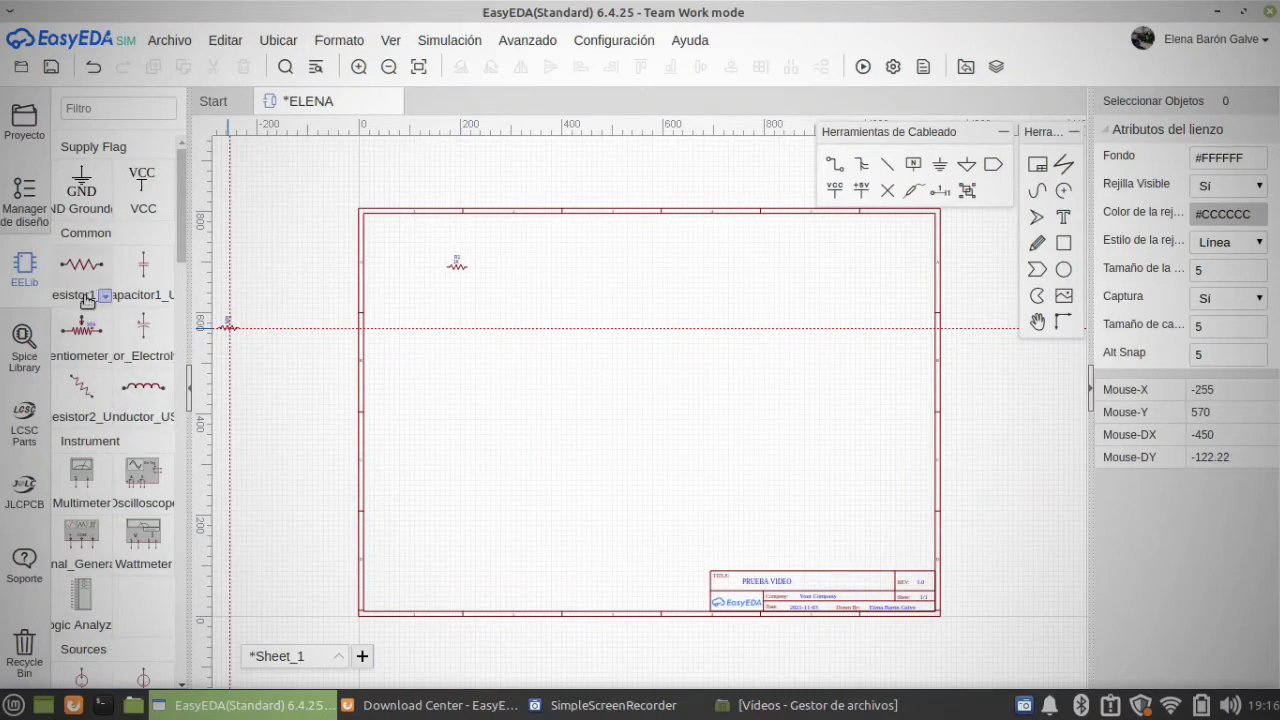
Step: Place a multimeter, an oscilloscope and a signal generator in a row beside the resistor along the sheet's upper part
{"action": "left_click", "coordinate": [81, 470]}
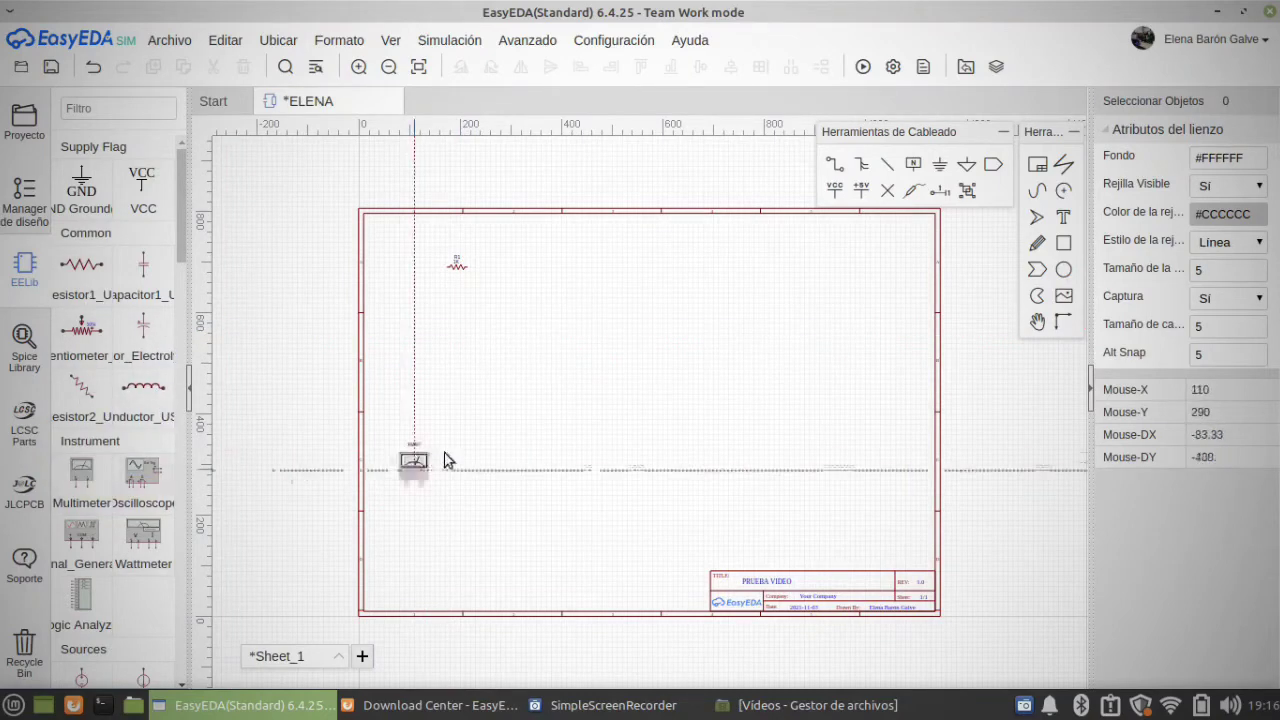
{"action": "left_click", "coordinate": [579, 258]}
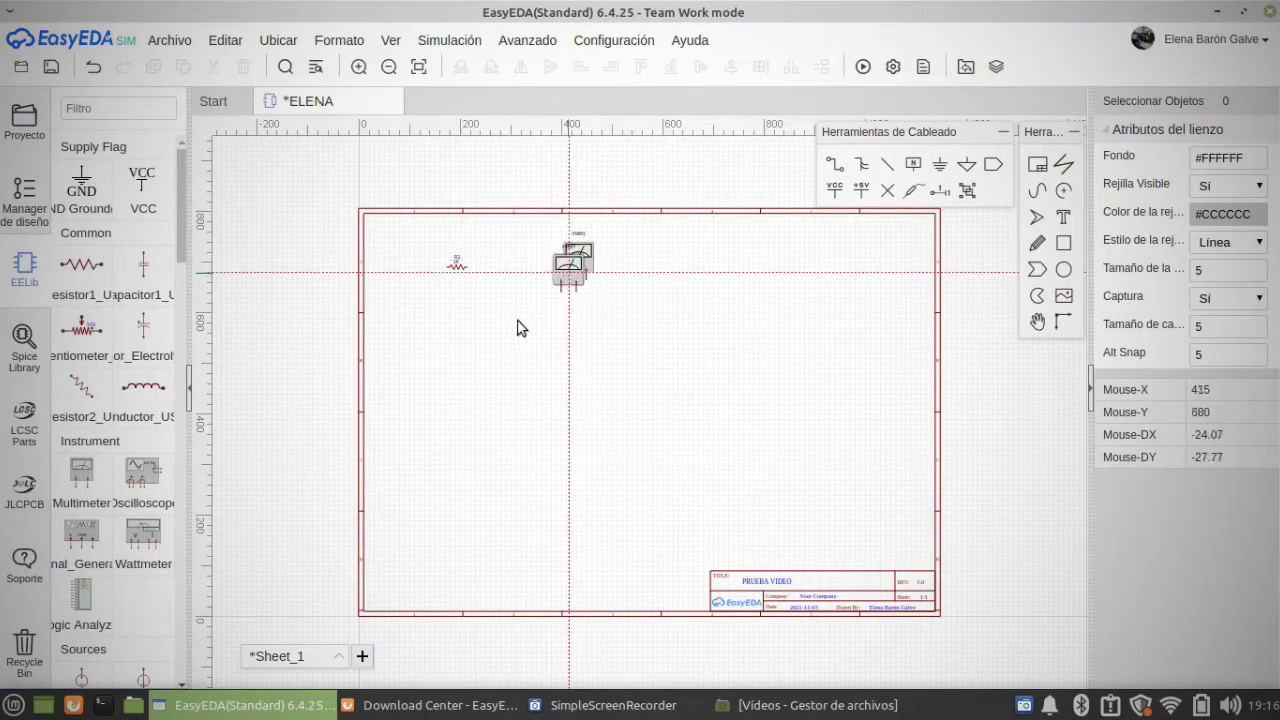
{"action": "left_click", "coordinate": [160, 472]}
{"action": "left_click", "coordinate": [692, 262]}
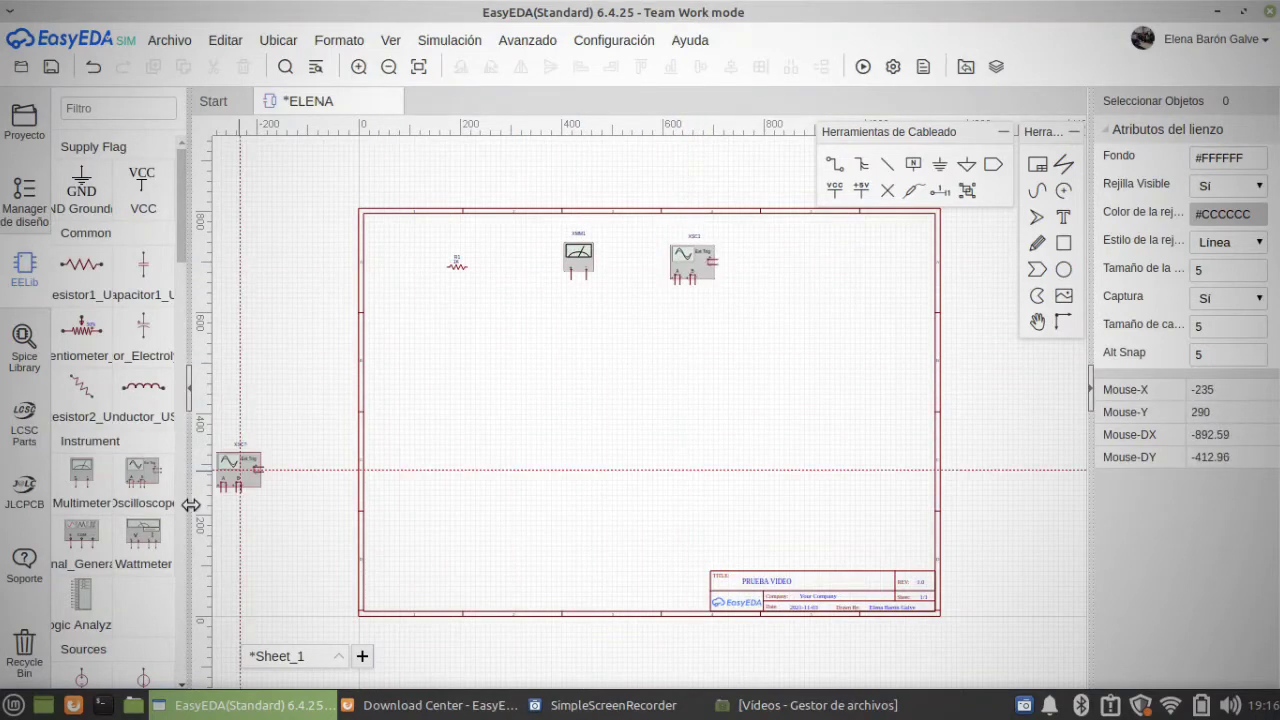
{"action": "left_click", "coordinate": [82, 545]}
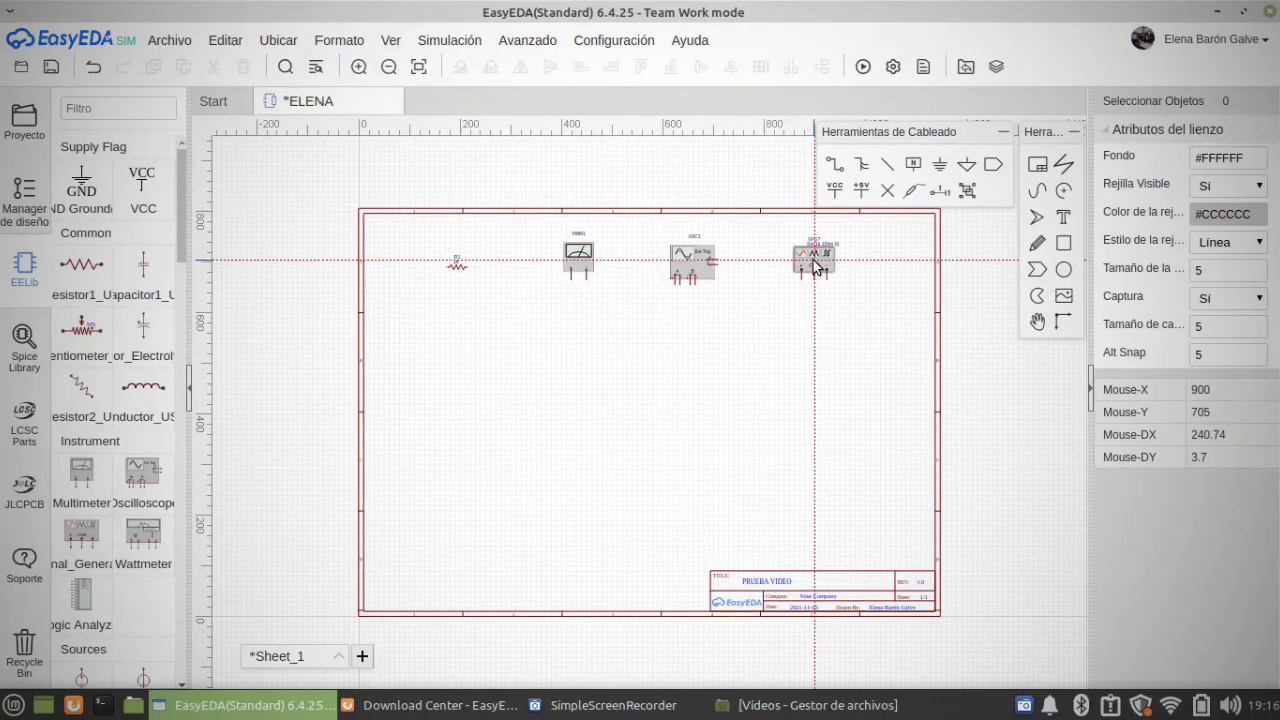
{"action": "left_click", "coordinate": [813, 260]}
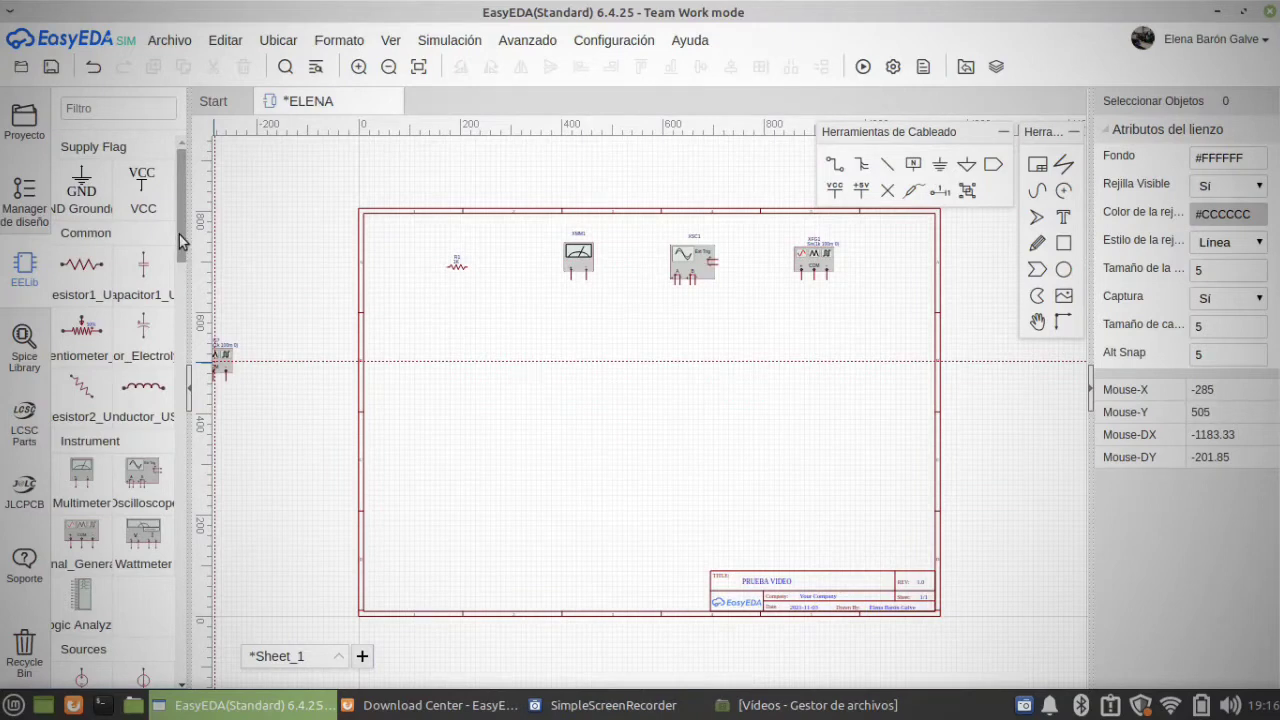
Step: Place a 1N4148 diode below the resistor and an LED beneath that diode
{"action": "left_click_drag", "start_coordinate": [180, 240], "coordinate": [183, 356]}
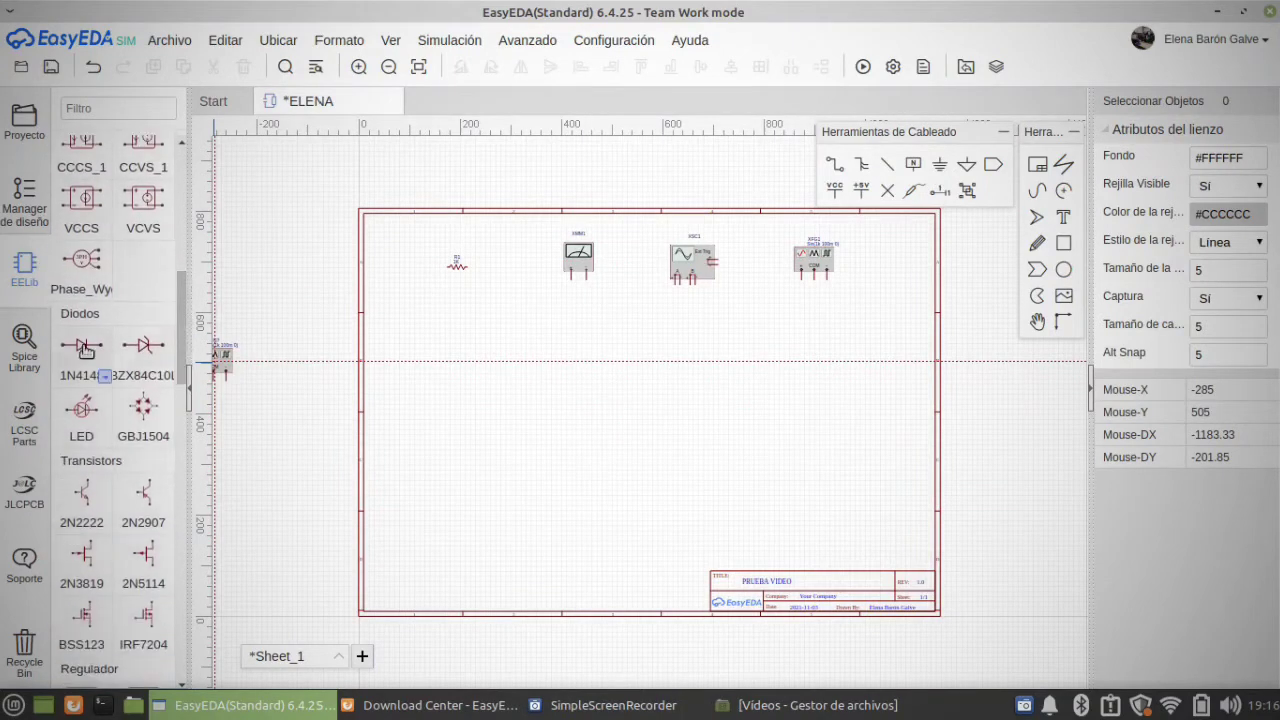
{"action": "left_click", "coordinate": [82, 345]}
{"action": "left_click", "coordinate": [462, 341]}
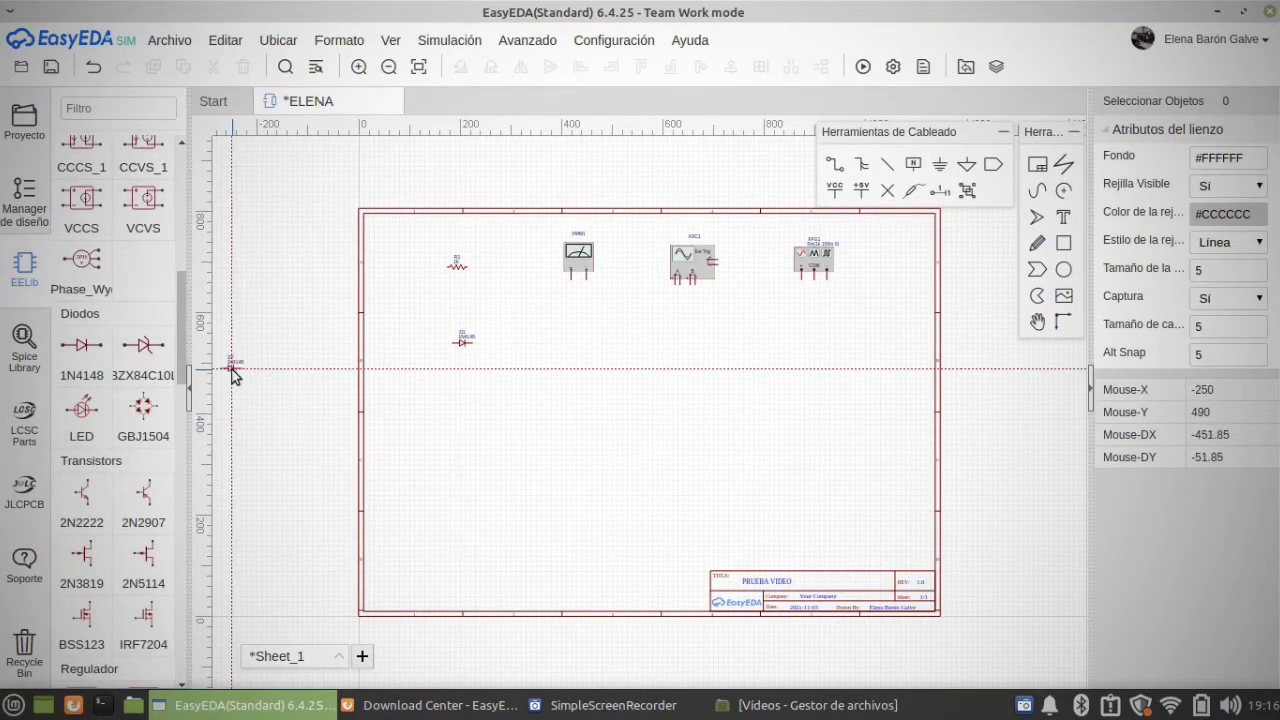
{"action": "scroll", "coordinate": [183, 357], "scroll_direction": "down", "scroll_amount": 3}
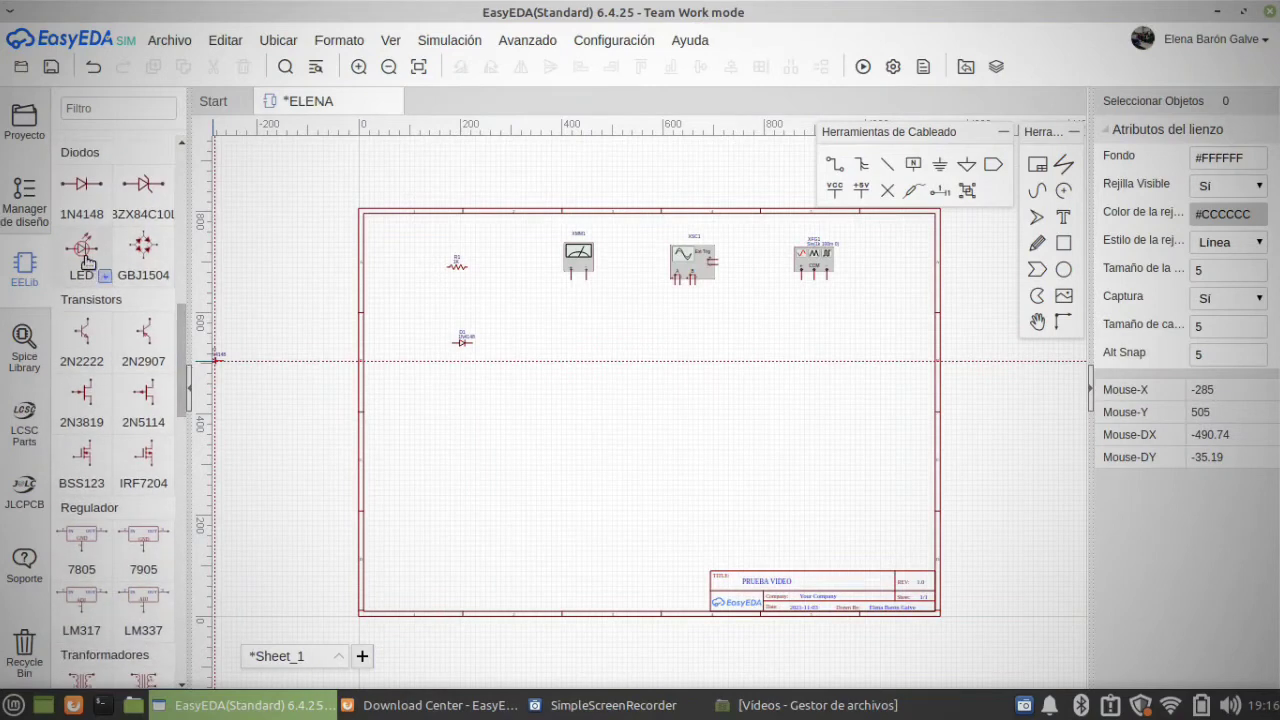
{"action": "left_click", "coordinate": [82, 250]}
{"action": "left_click", "coordinate": [459, 382]}
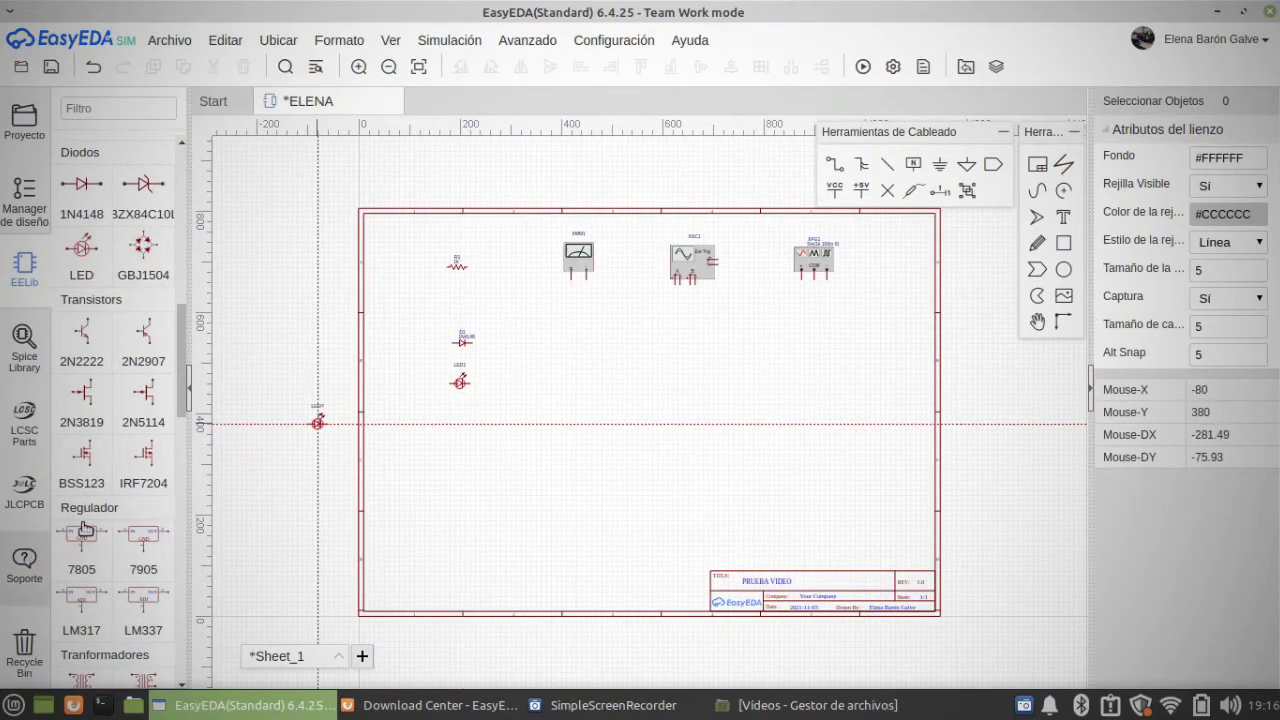
Step: Place an OPAMP5PEE operational amplifier from EELib on the sheet, to the right of the LED and below the multimeter and oscilloscope
{"action": "left_click_drag", "start_coordinate": [183, 388], "coordinate": [181, 630]}
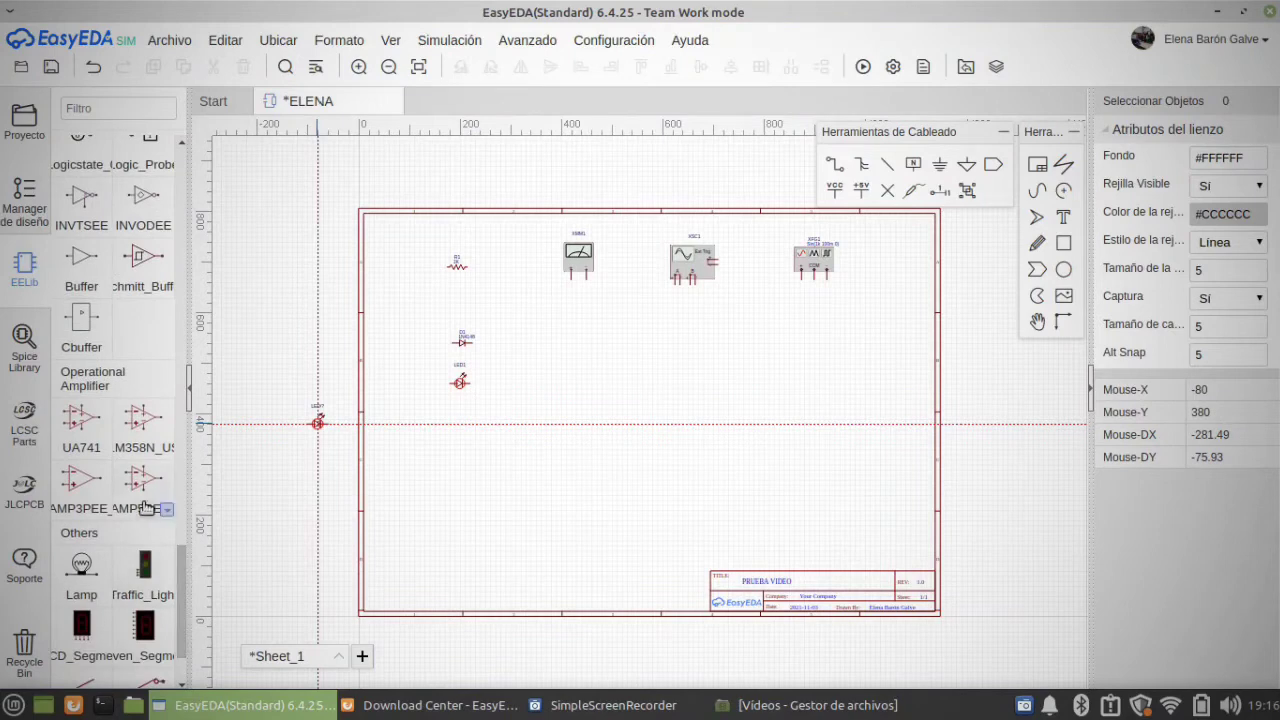
{"action": "double_click", "coordinate": [145, 481]}
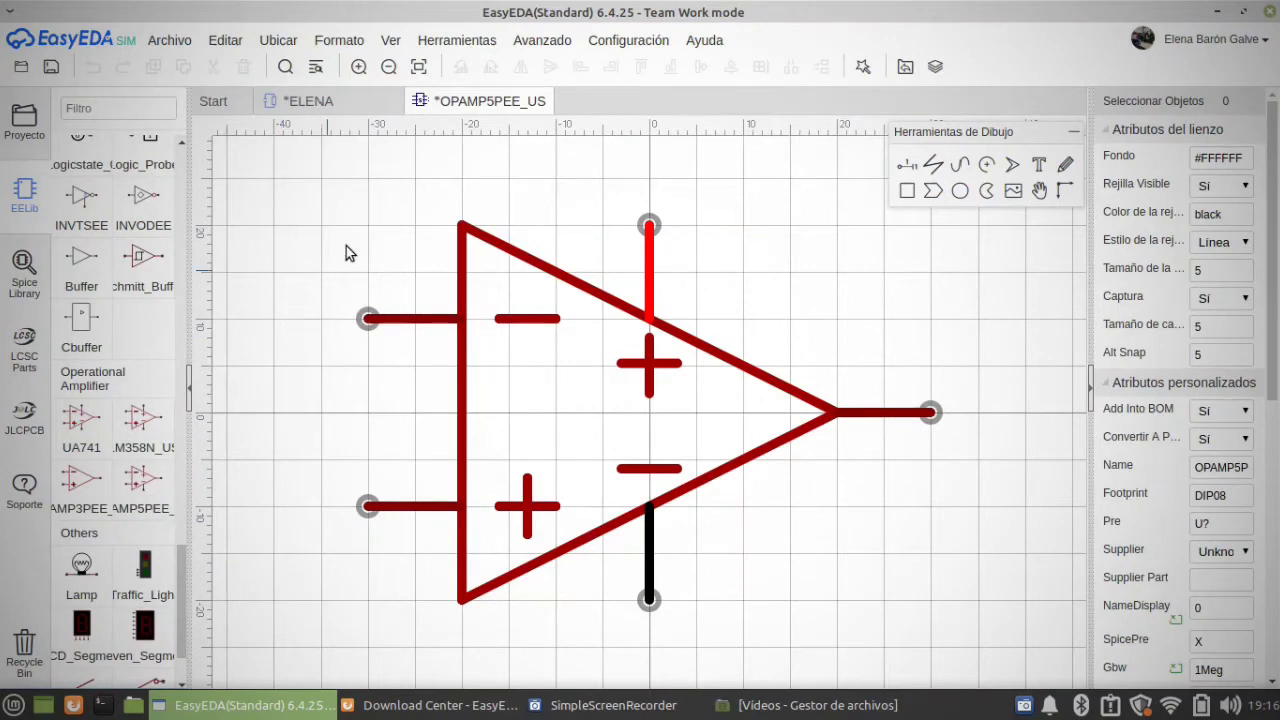
{"action": "left_click", "coordinate": [337, 99]}
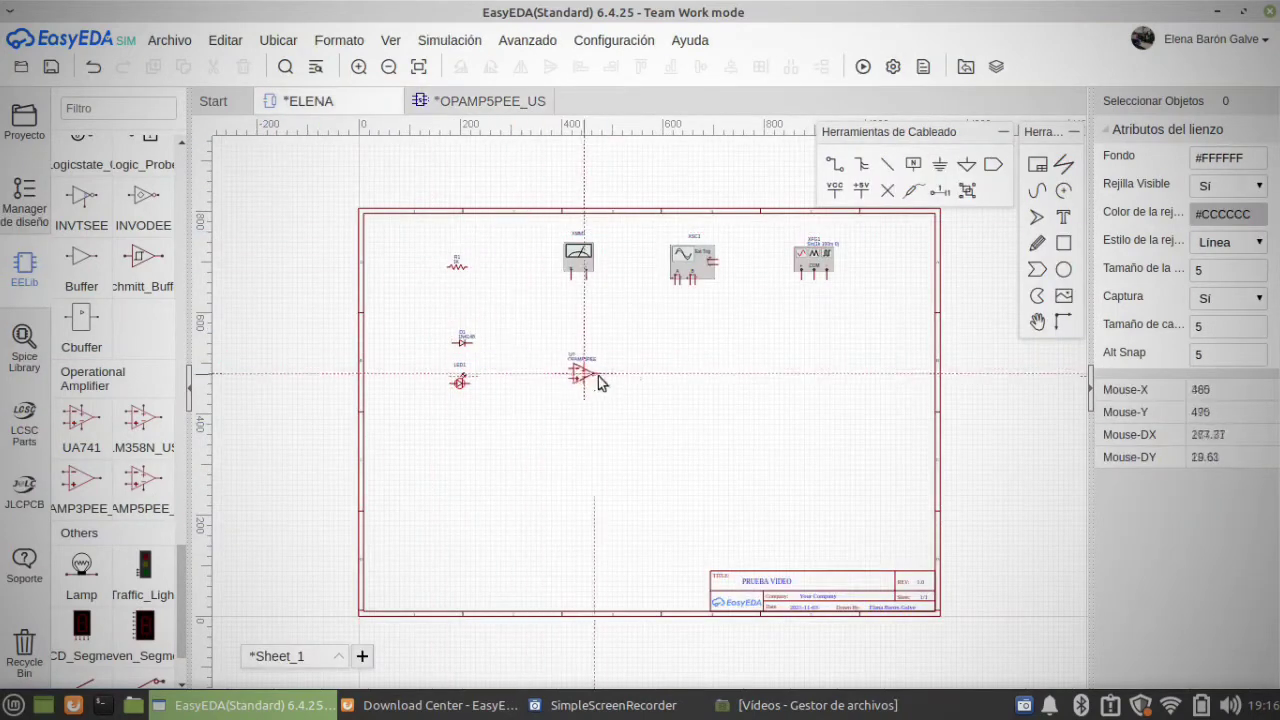
{"action": "left_click", "coordinate": [629, 380]}
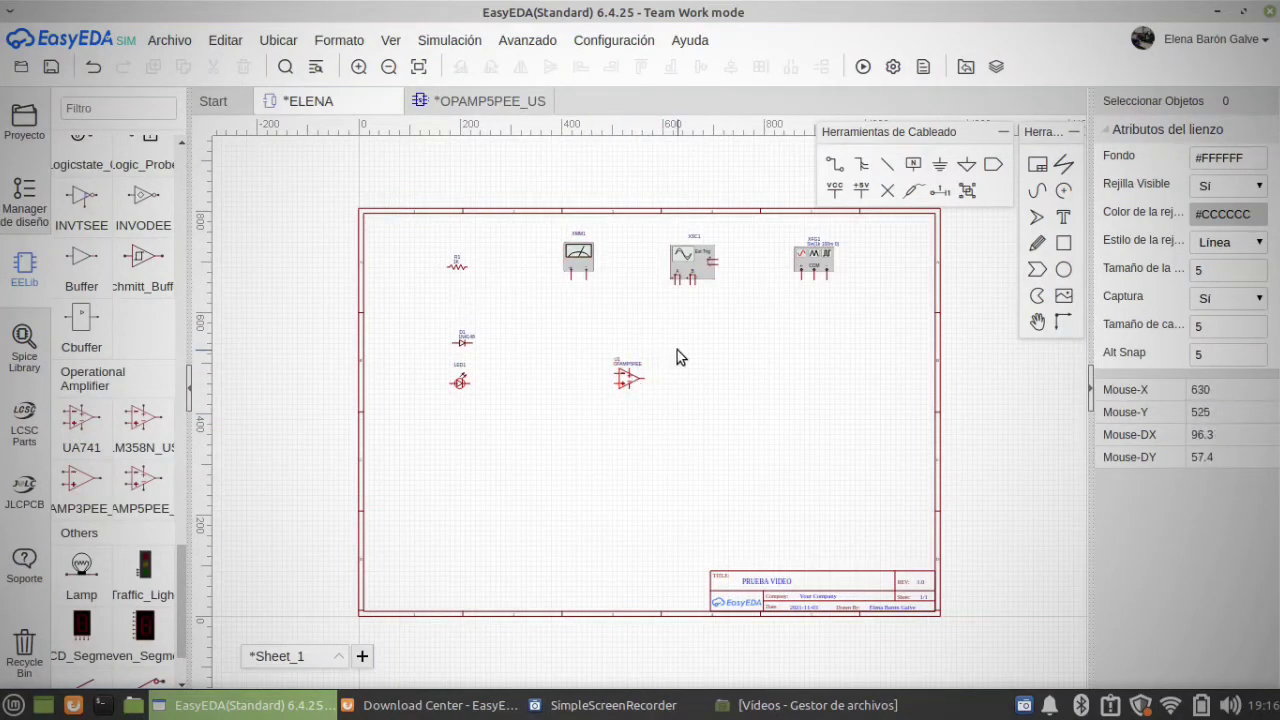
Step: Set the resistance of the resistor in the upper-left area of the sheet to 2K
{"action": "left_click", "coordinate": [464, 275]}
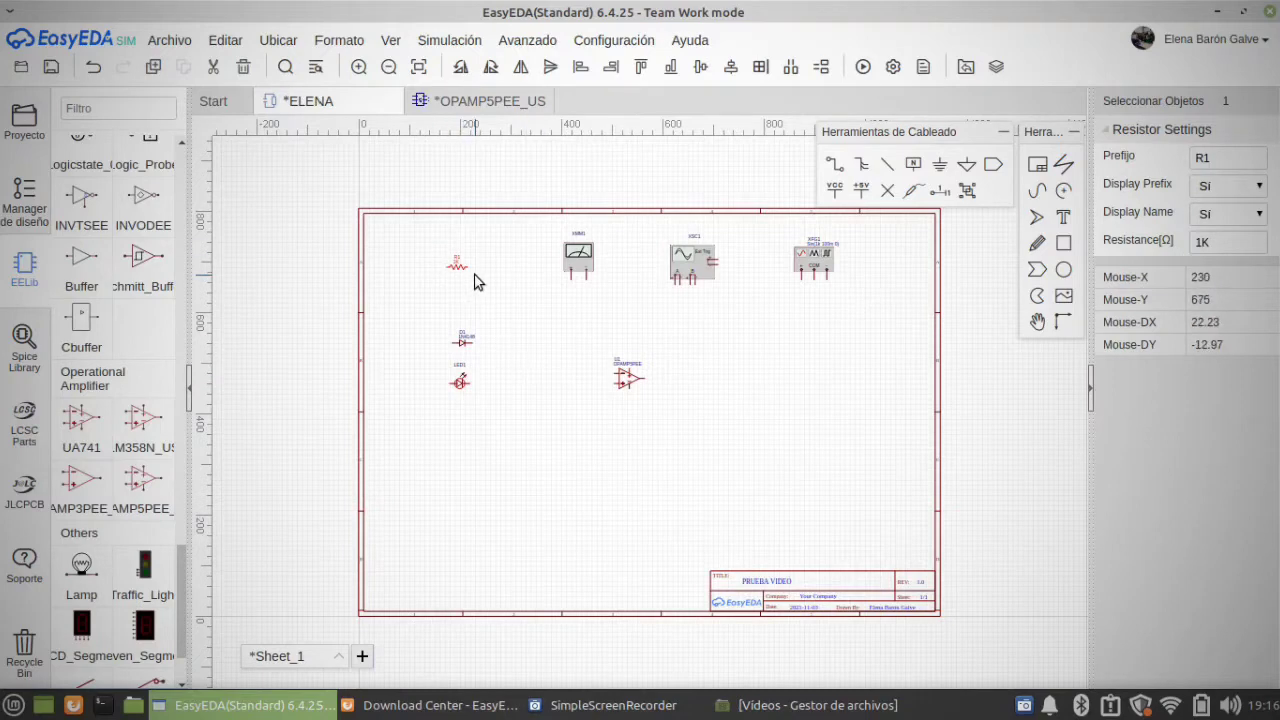
{"action": "double_click", "coordinate": [1210, 157]}
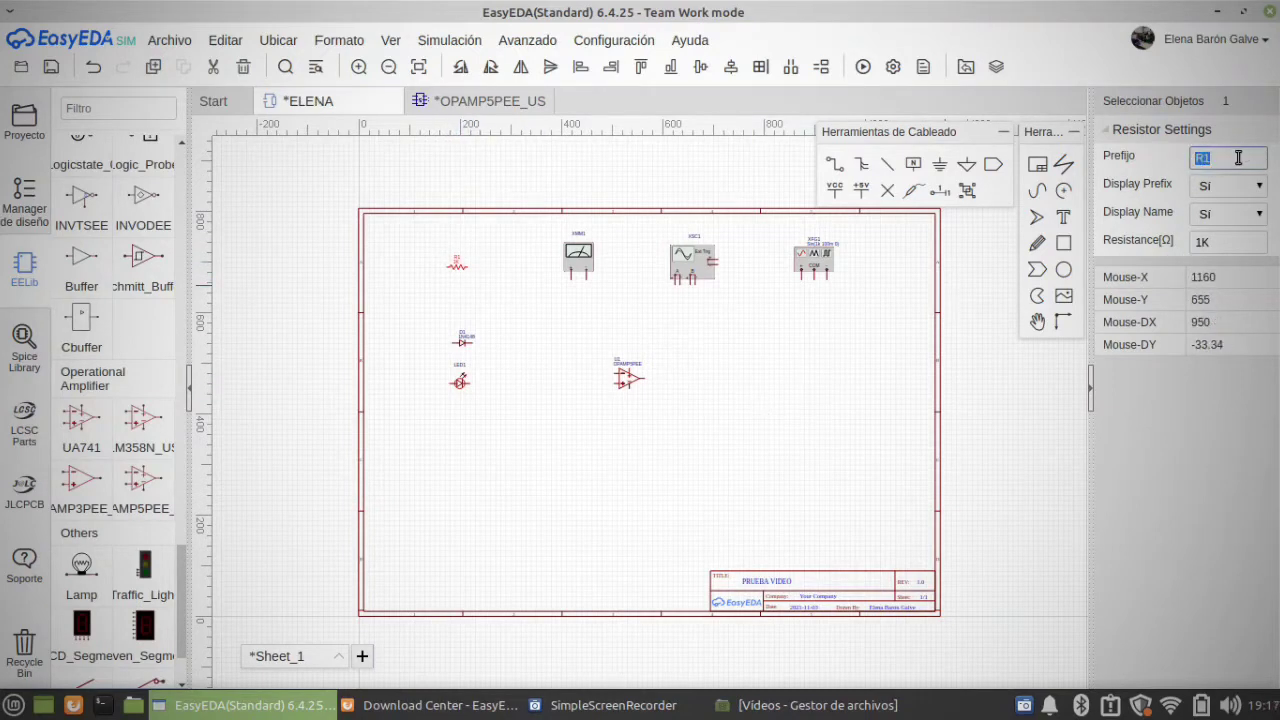
{"action": "double_click", "coordinate": [1218, 248]}
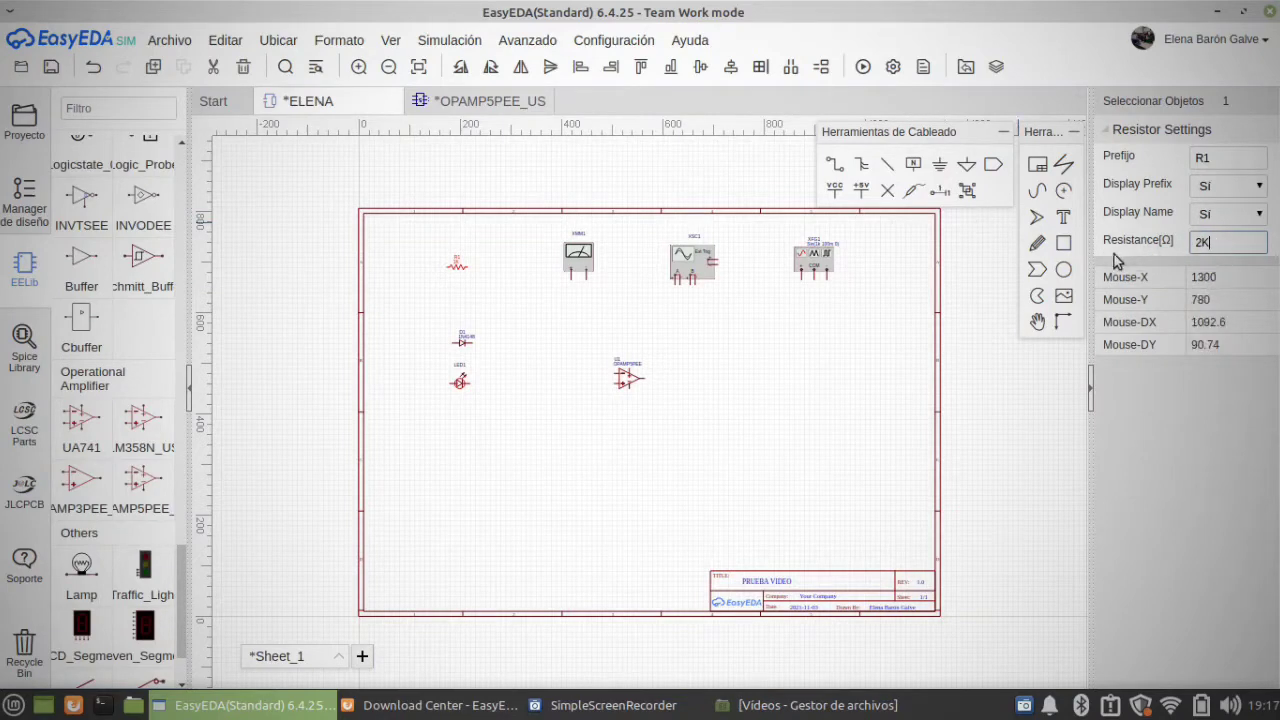
{"action": "left_click", "coordinate": [509, 260]}
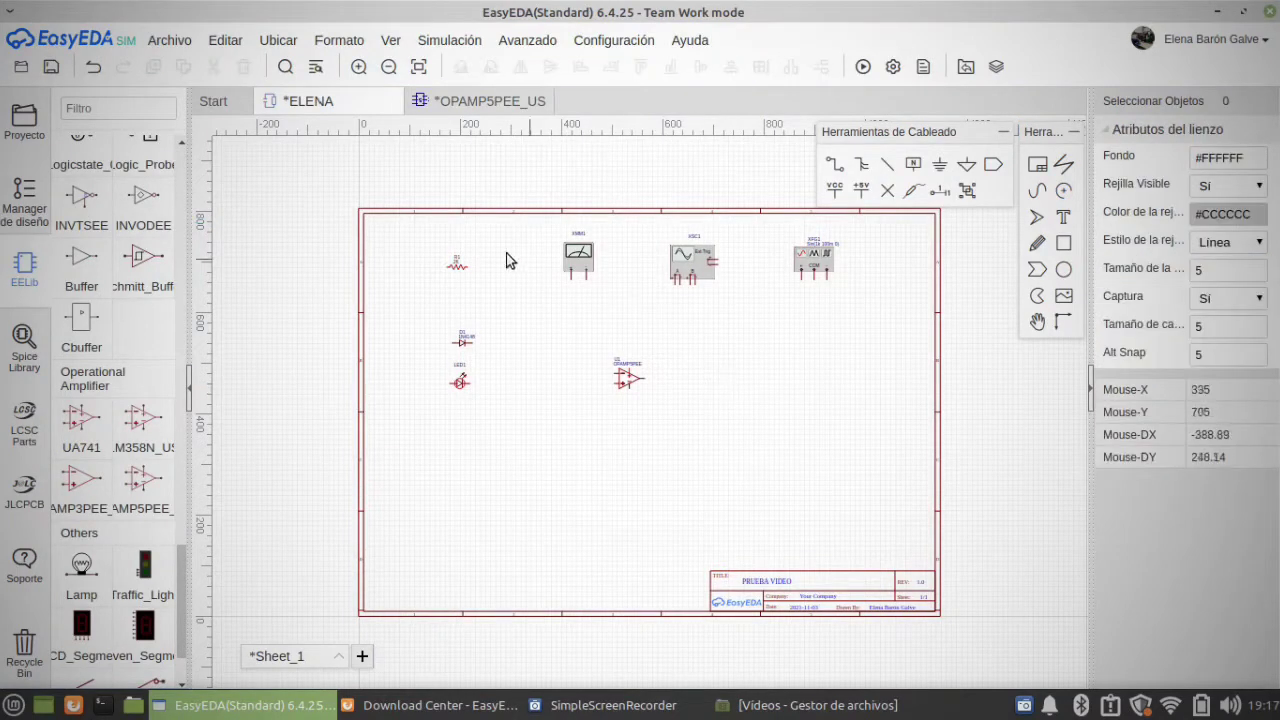
Step: Change the resistor's prefix label from R1 to 2K directly on the sheet
{"action": "double_click", "coordinate": [457, 263]}
{"action": "type", "text": "J"}
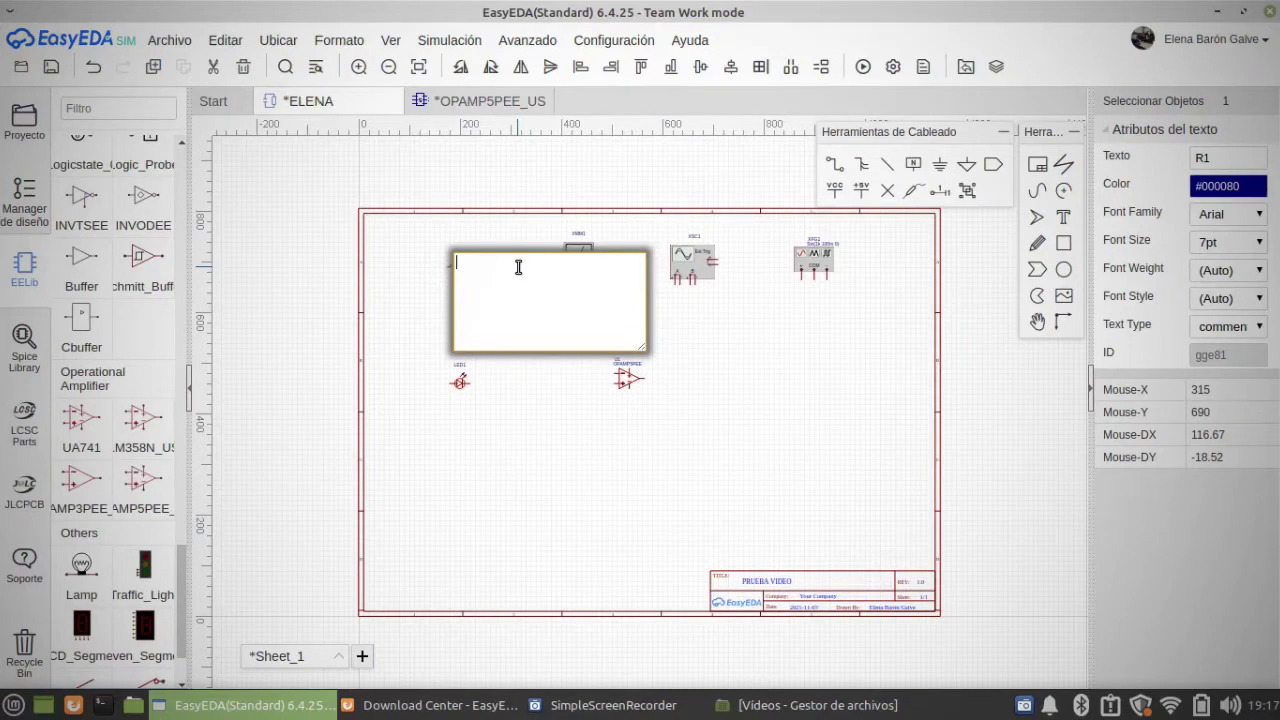
{"action": "key", "text": "Return"}
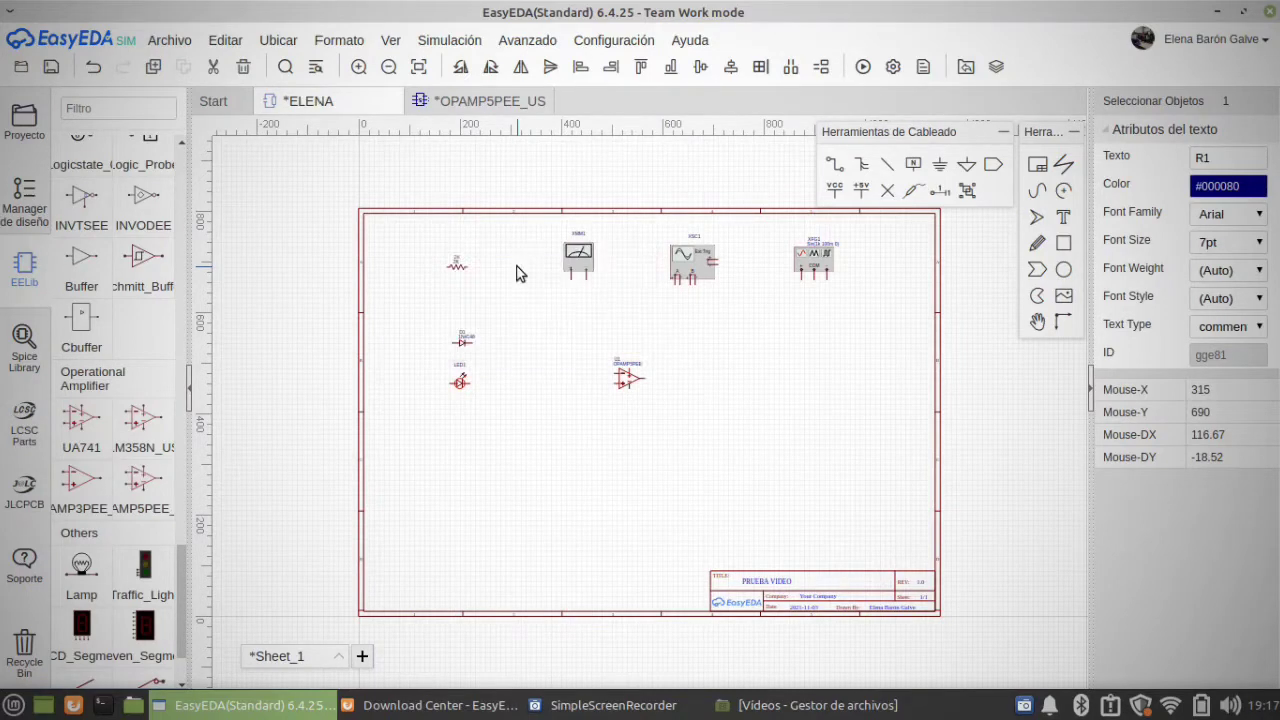
Step: Set the resistor's resistance to 4k and move the resistor slightly down towards the diode
{"action": "left_click", "coordinate": [577, 341]}
{"action": "left_click", "coordinate": [463, 268]}
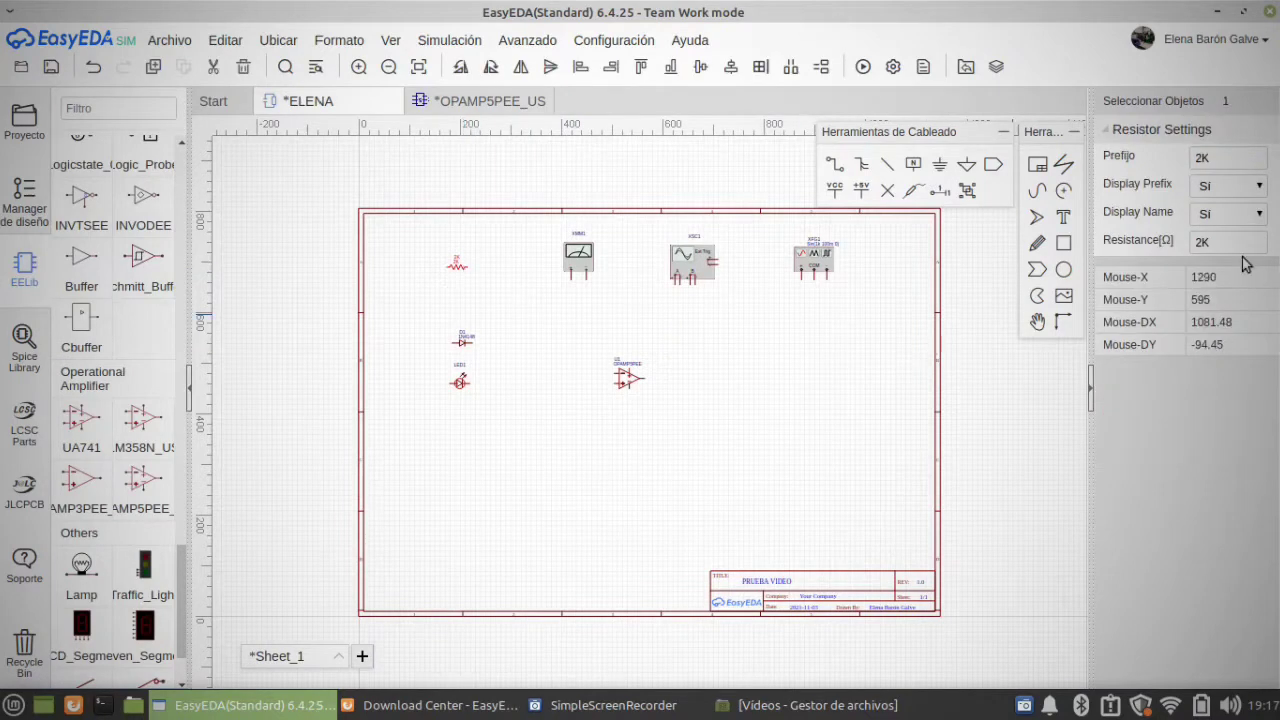
{"action": "left_click_drag", "start_coordinate": [1202, 241], "coordinate": [1270, 241]}
{"action": "left_click", "coordinate": [810, 365]}
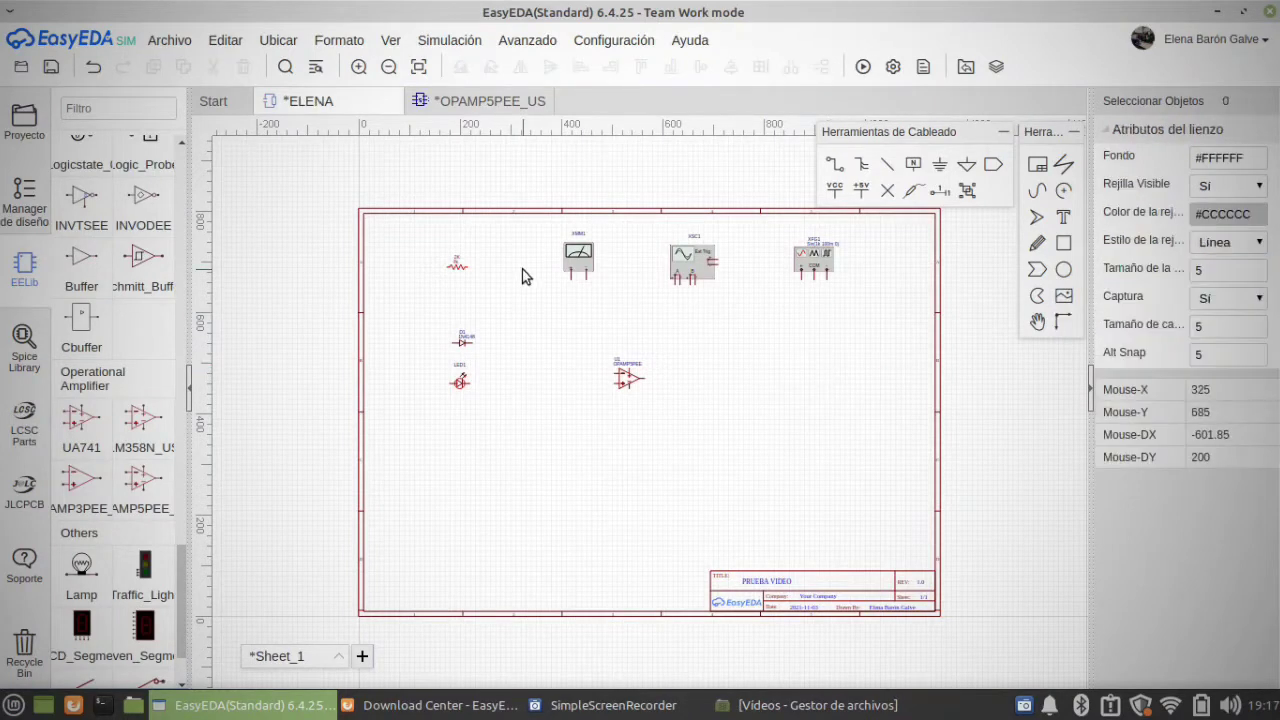
{"action": "left_click", "coordinate": [458, 265]}
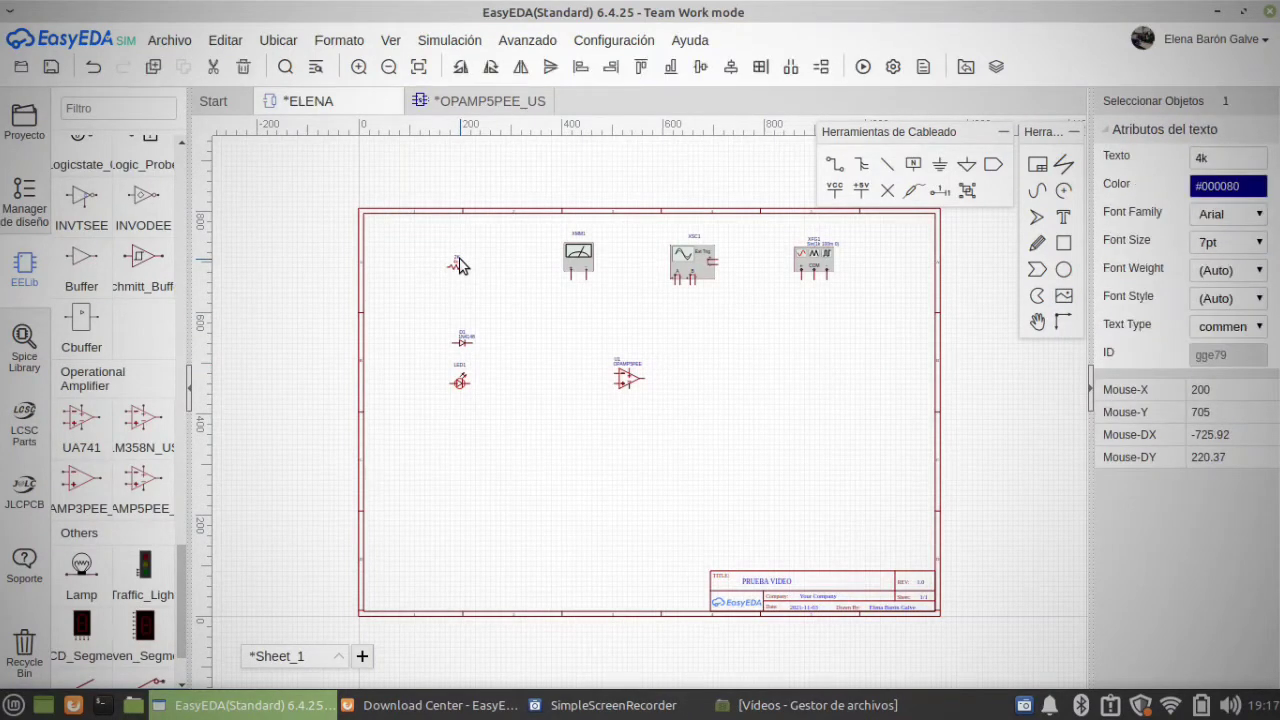
{"action": "left_click", "coordinate": [526, 307]}
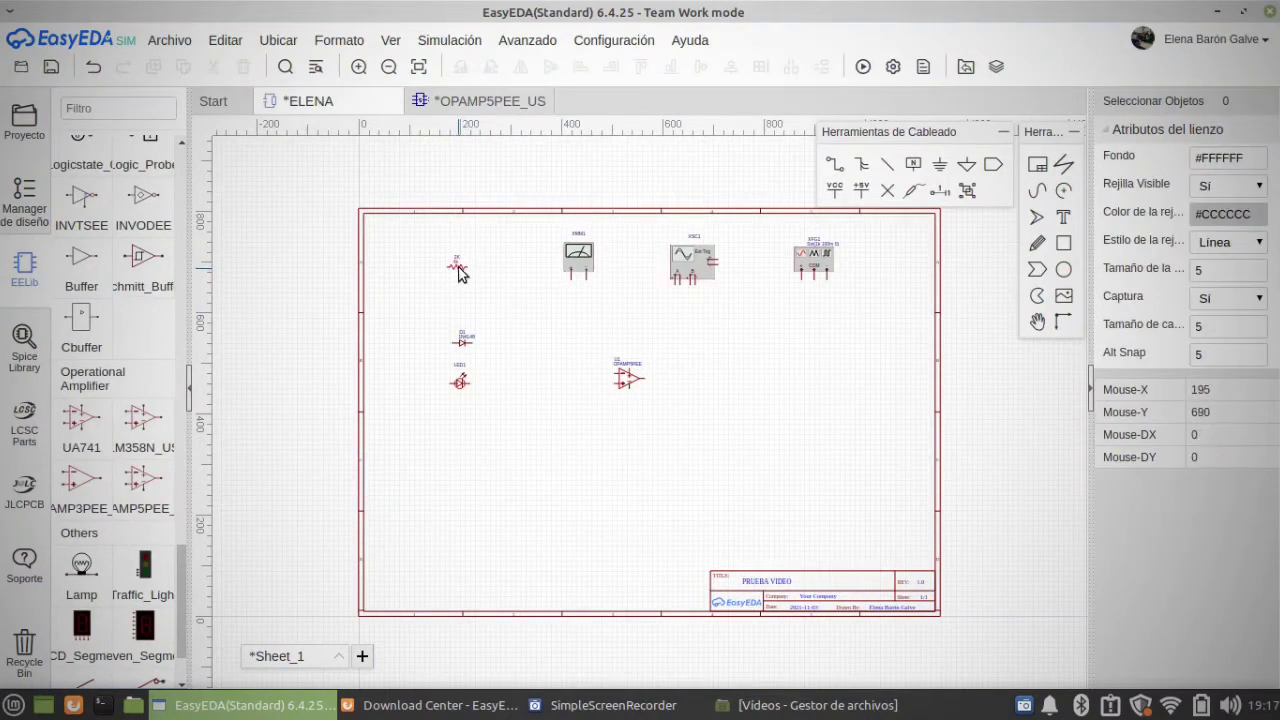
{"action": "mouse_move", "coordinate": [459, 269]}
{"action": "left_mouse_down"}
{"action": "mouse_move", "coordinate": [446, 299]}
{"action": "mouse_move", "coordinate": [494, 282]}
{"action": "mouse_move", "coordinate": [460, 284]}
{"action": "left_mouse_up"}
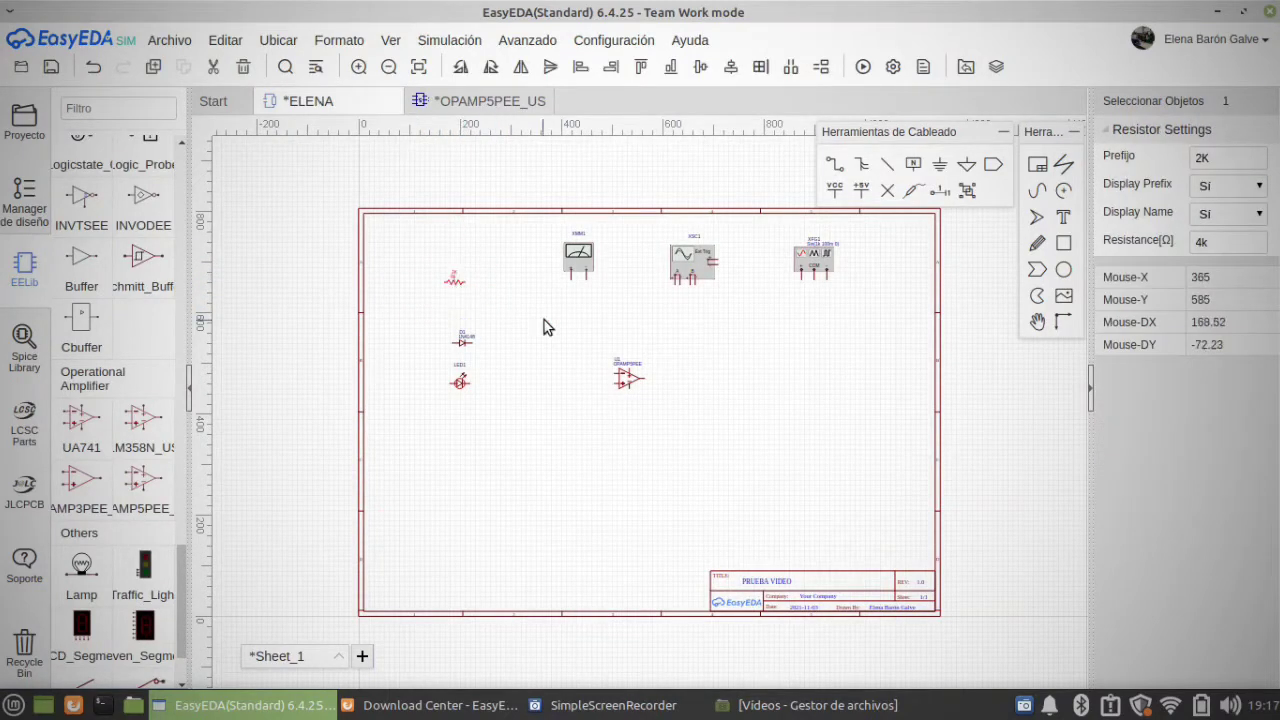
{"action": "left_click", "coordinate": [543, 320]}
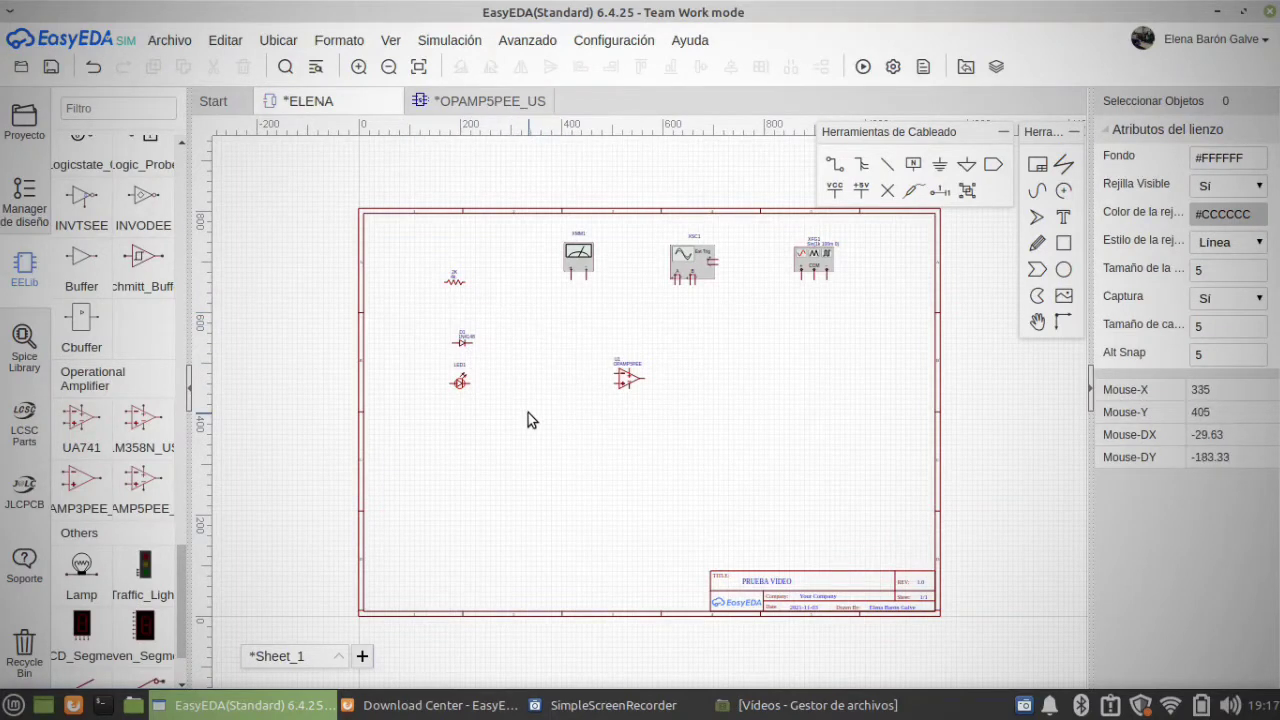
Step: Examine the operational amplifier's parameters and the text attributes of its name label
{"action": "left_click_drag", "start_coordinate": [528, 413], "coordinate": [404, 230]}
{"action": "left_click", "coordinate": [554, 409]}
{"action": "right_click_drag", "start_coordinate": [554, 410], "coordinate": [498, 393]}
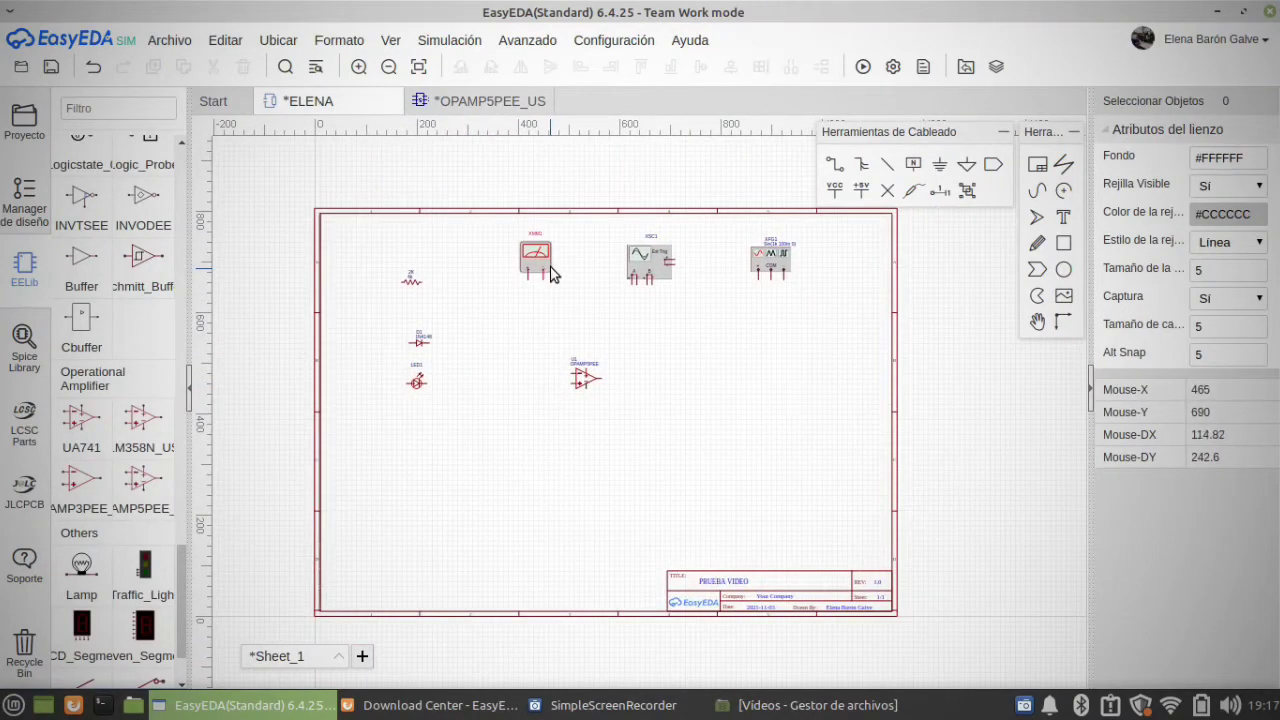
{"action": "left_click", "coordinate": [585, 380]}
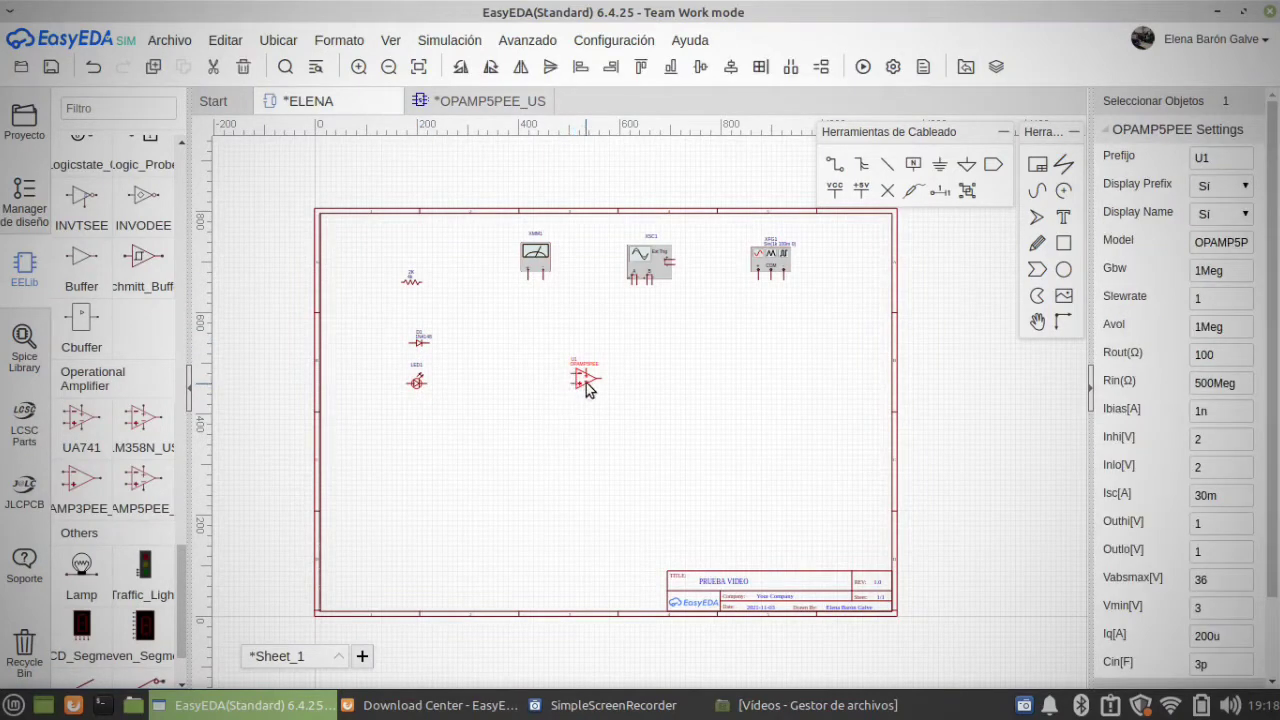
{"action": "left_click", "coordinate": [590, 364]}
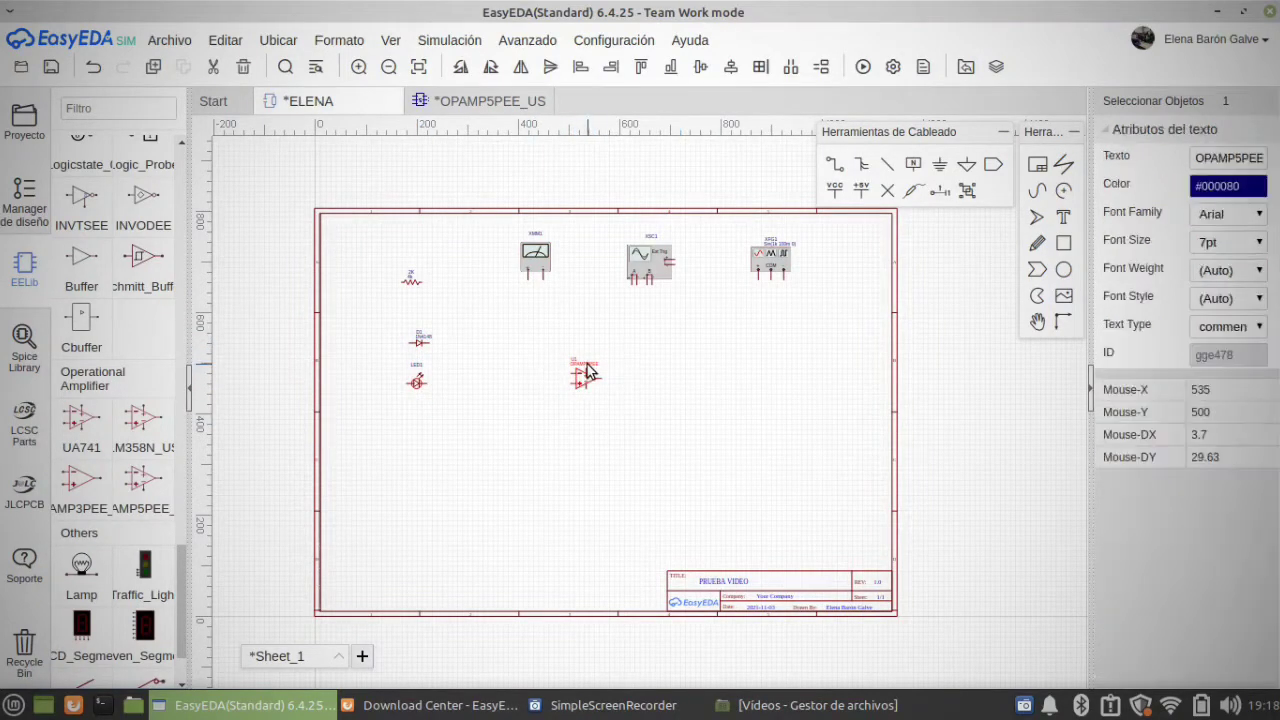
Step: Check which measurement types the multimeter XMM1 offers, leaving its current selection in place
{"action": "left_click", "coordinate": [540, 257]}
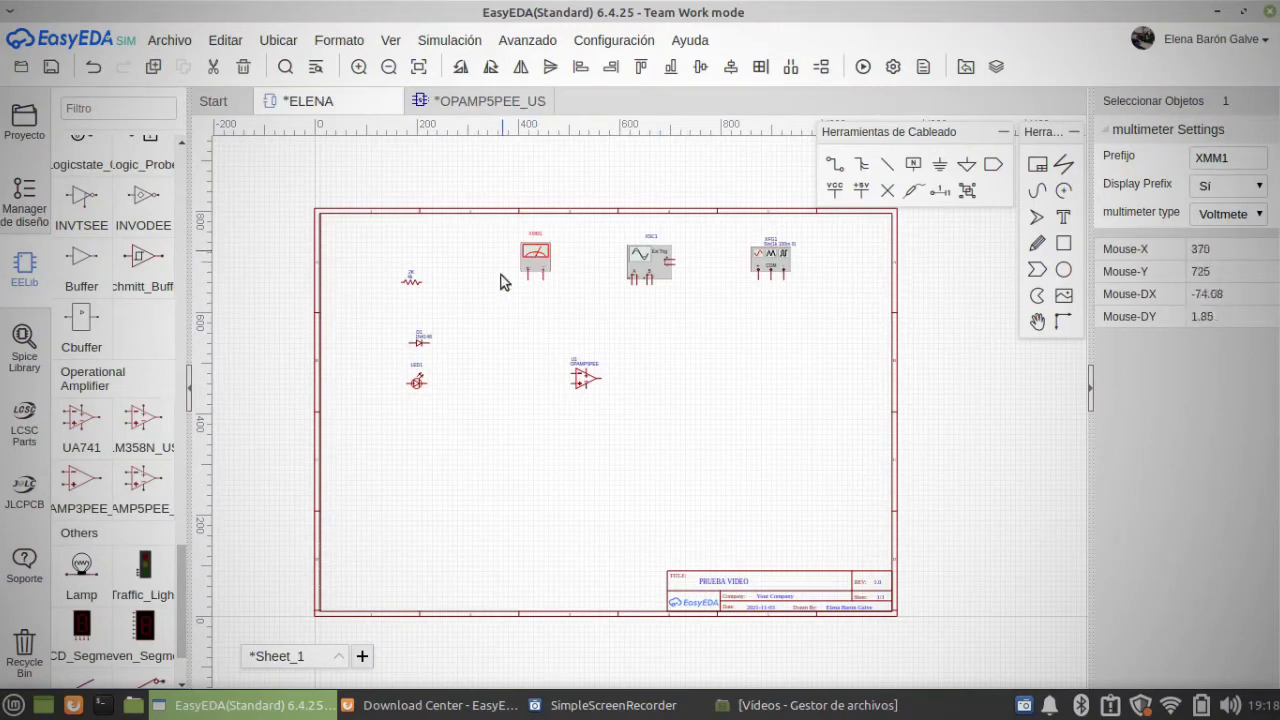
{"action": "left_click", "coordinate": [1213, 216]}
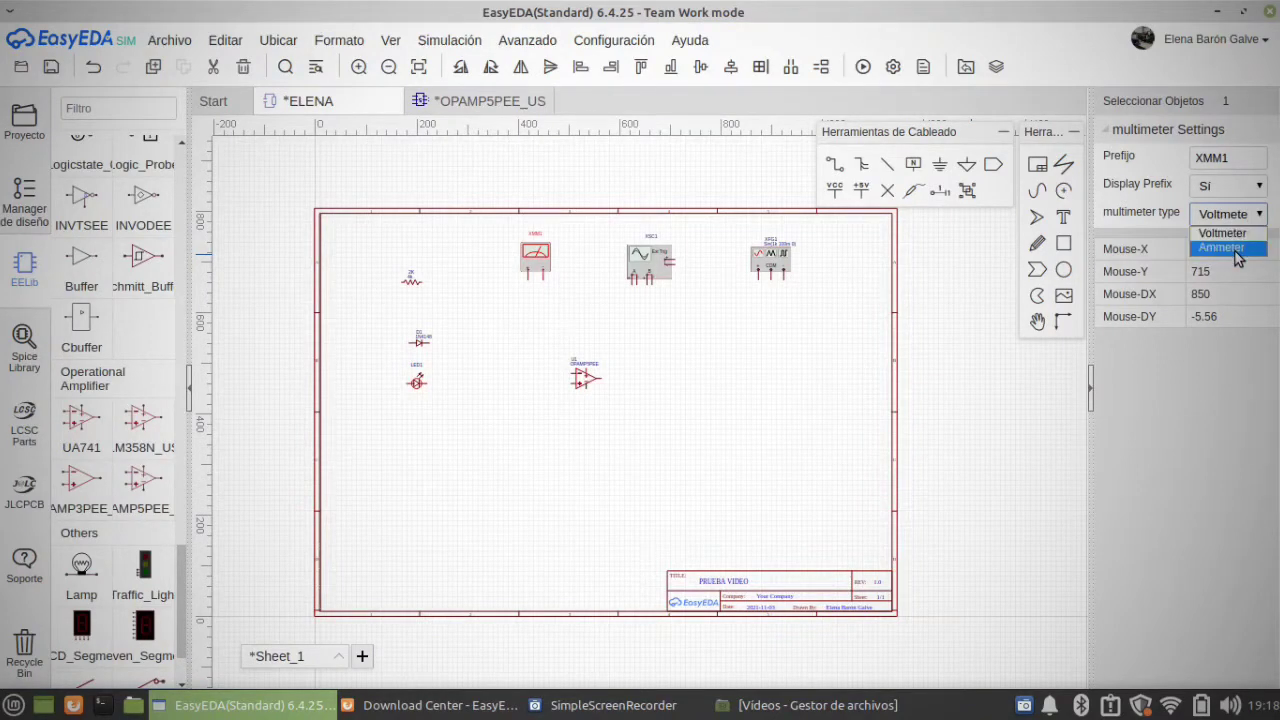
{"action": "left_click", "coordinate": [815, 434]}
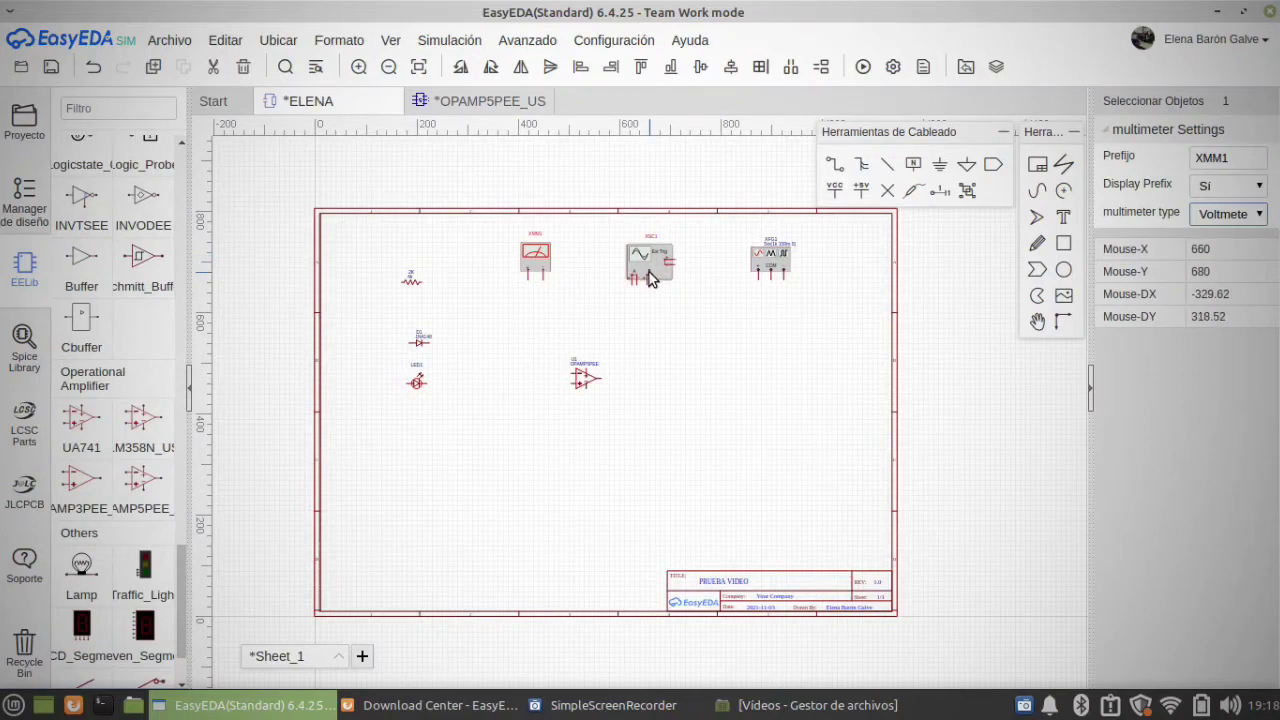
Step: Examine the function generator's settings and the waveforms it offers
{"action": "left_click", "coordinate": [359, 67]}
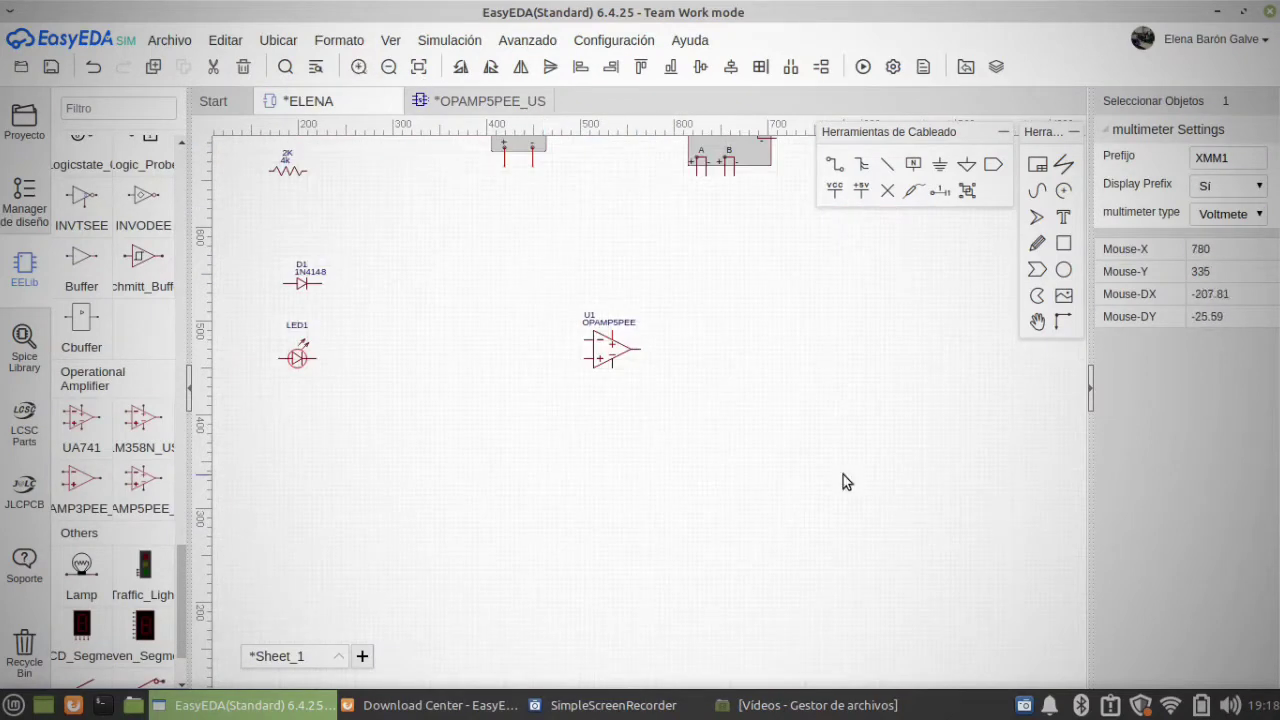
{"action": "right_click_drag", "start_coordinate": [816, 256], "coordinate": [661, 533]}
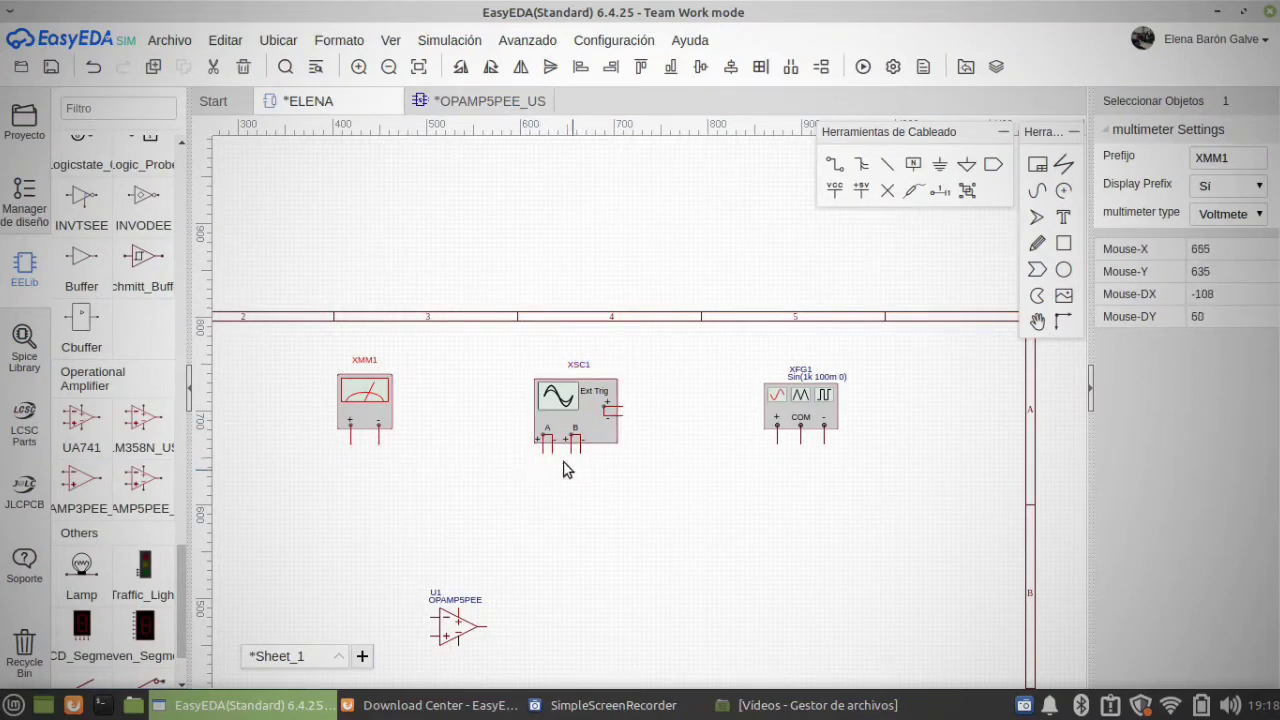
{"action": "left_click", "coordinate": [790, 410]}
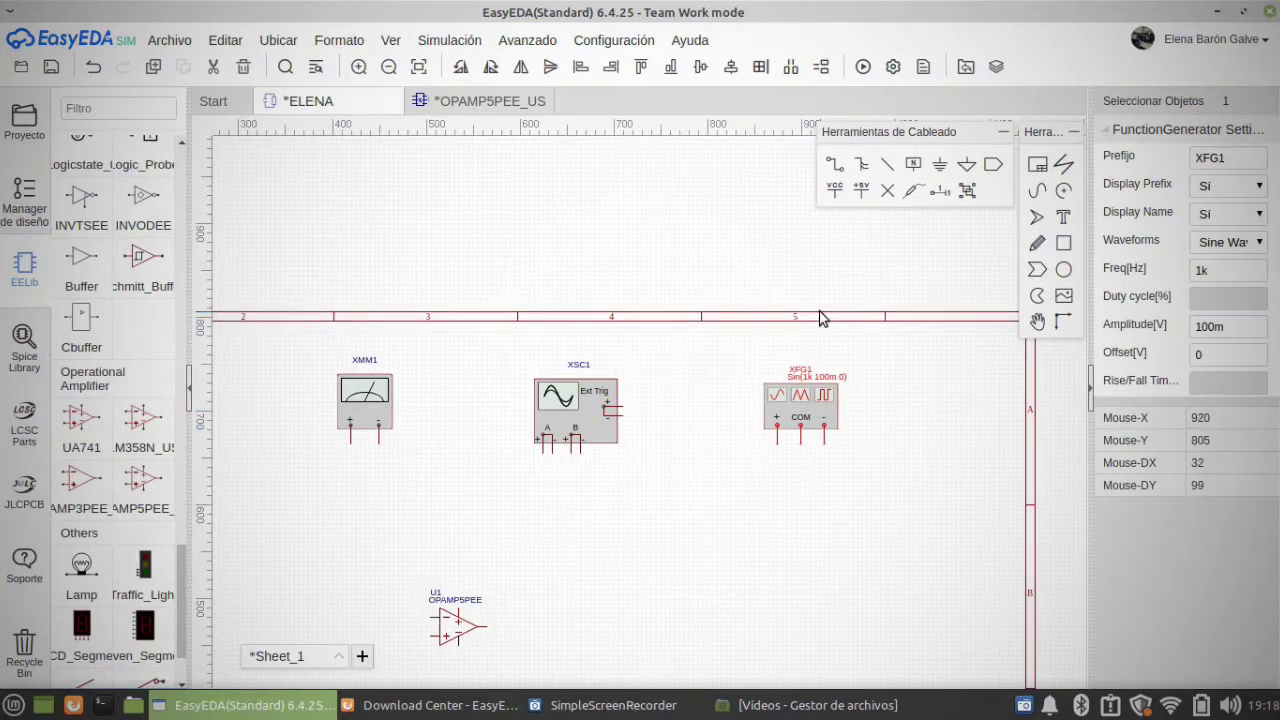
{"action": "left_click", "coordinate": [1244, 245]}
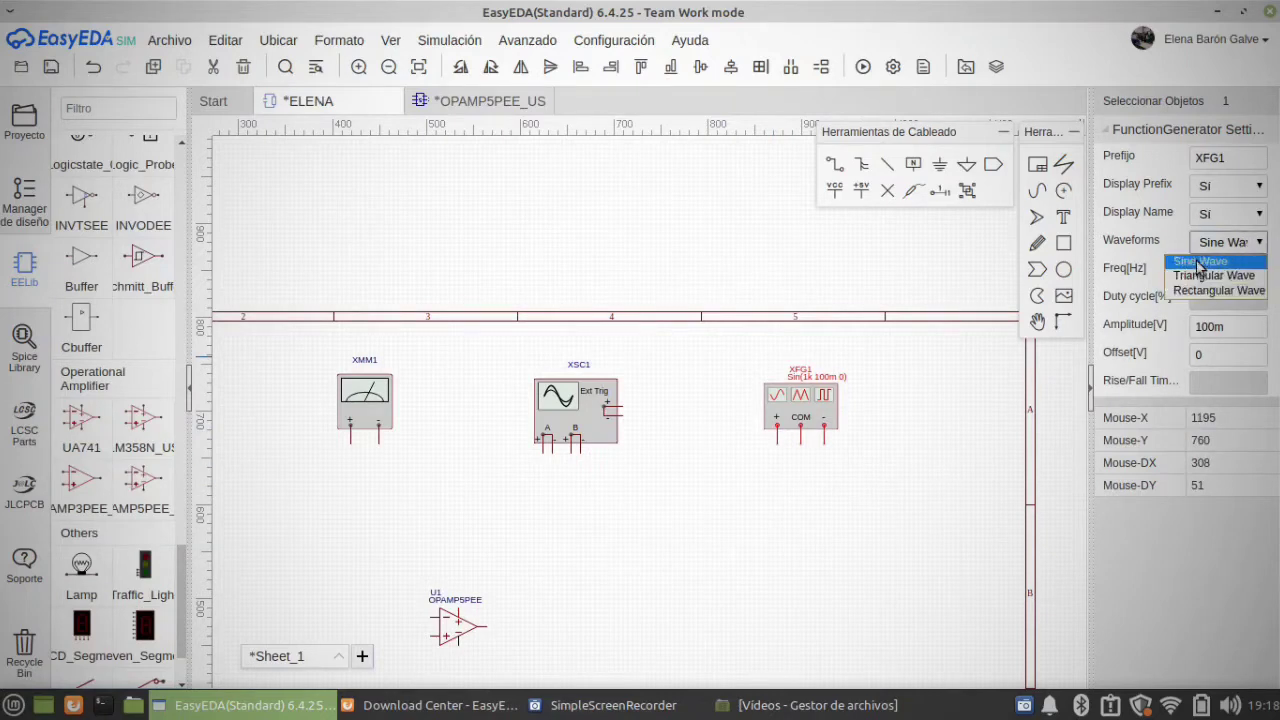
{"action": "left_click", "coordinate": [989, 431]}
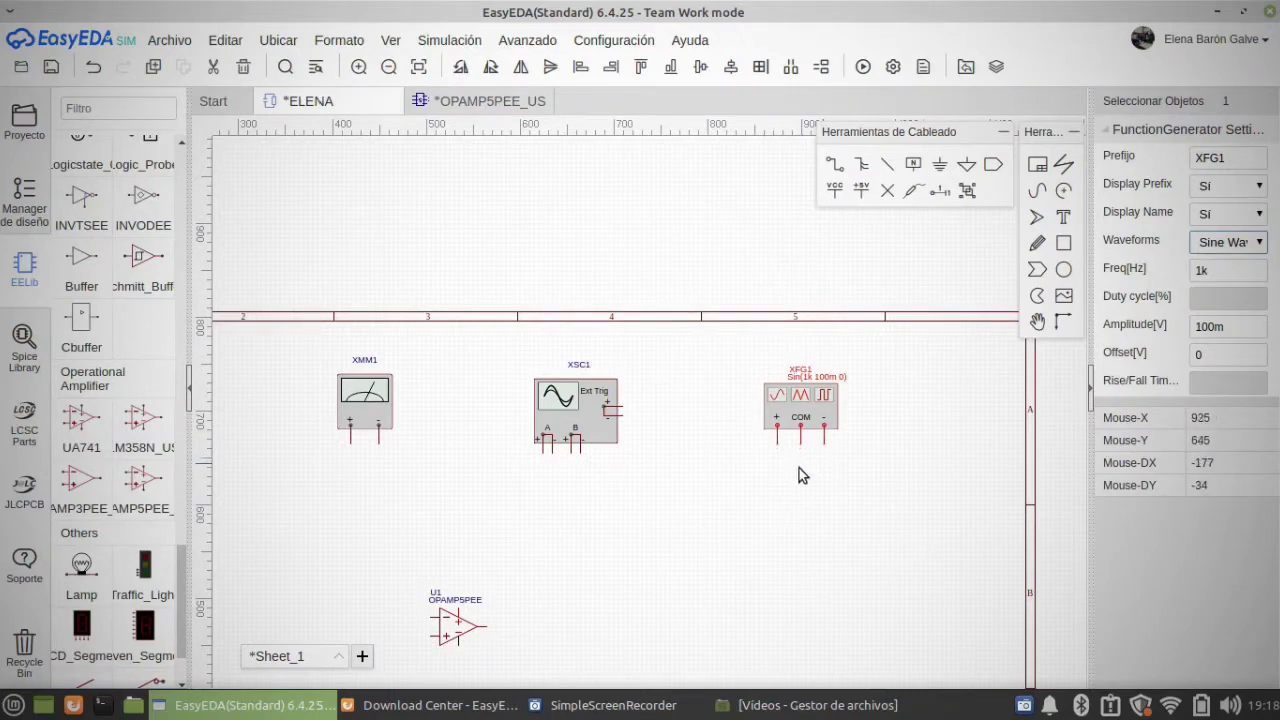
Step: Place a GND ground symbol from the EELib Supply Flag group at the resistor's left end
{"action": "right_click_drag", "start_coordinate": [643, 503], "coordinate": [822, 376]}
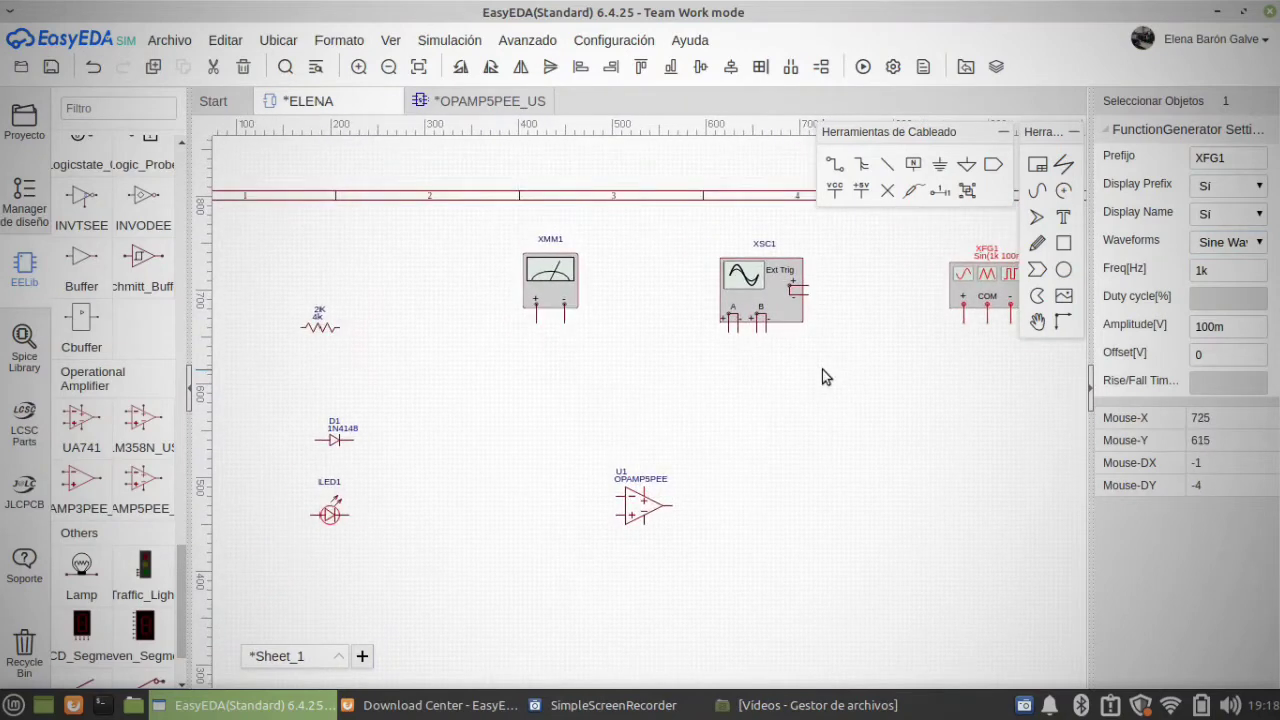
{"action": "left_click", "coordinate": [649, 409]}
{"action": "right_click_drag", "start_coordinate": [649, 409], "coordinate": [709, 422]}
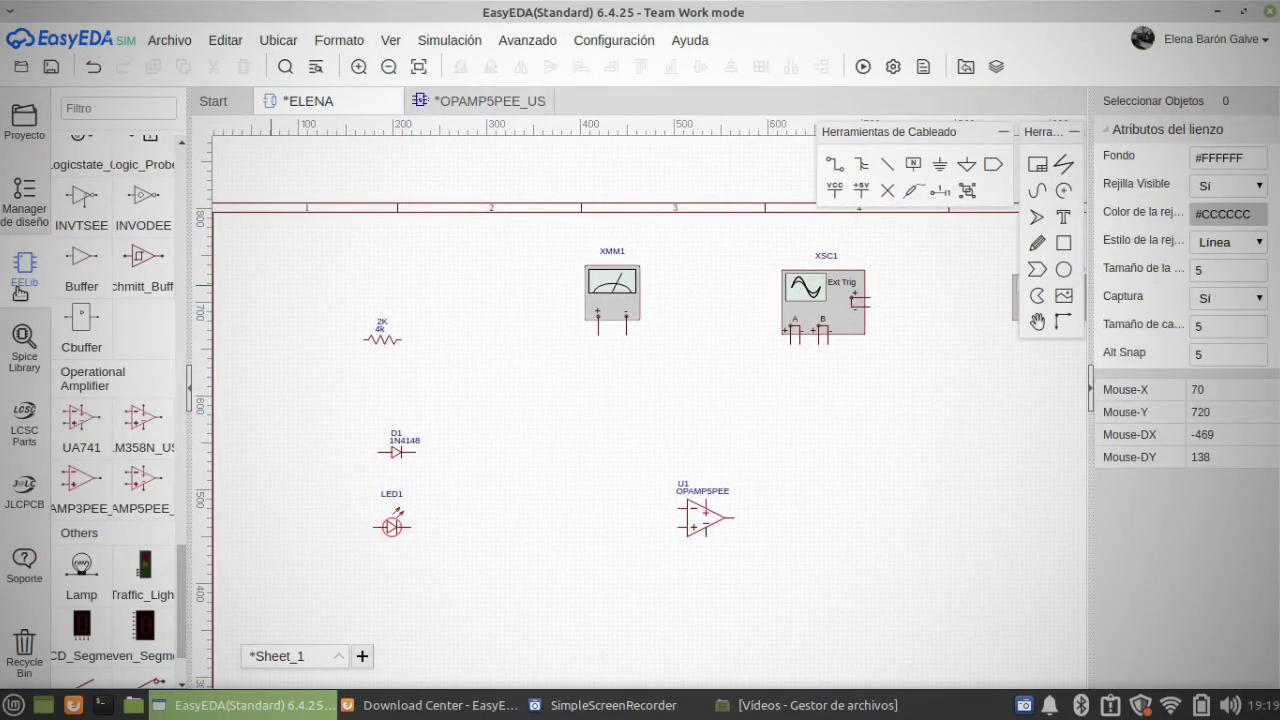
{"action": "scroll", "coordinate": [180, 232], "scroll_direction": "up", "scroll_amount": 10}
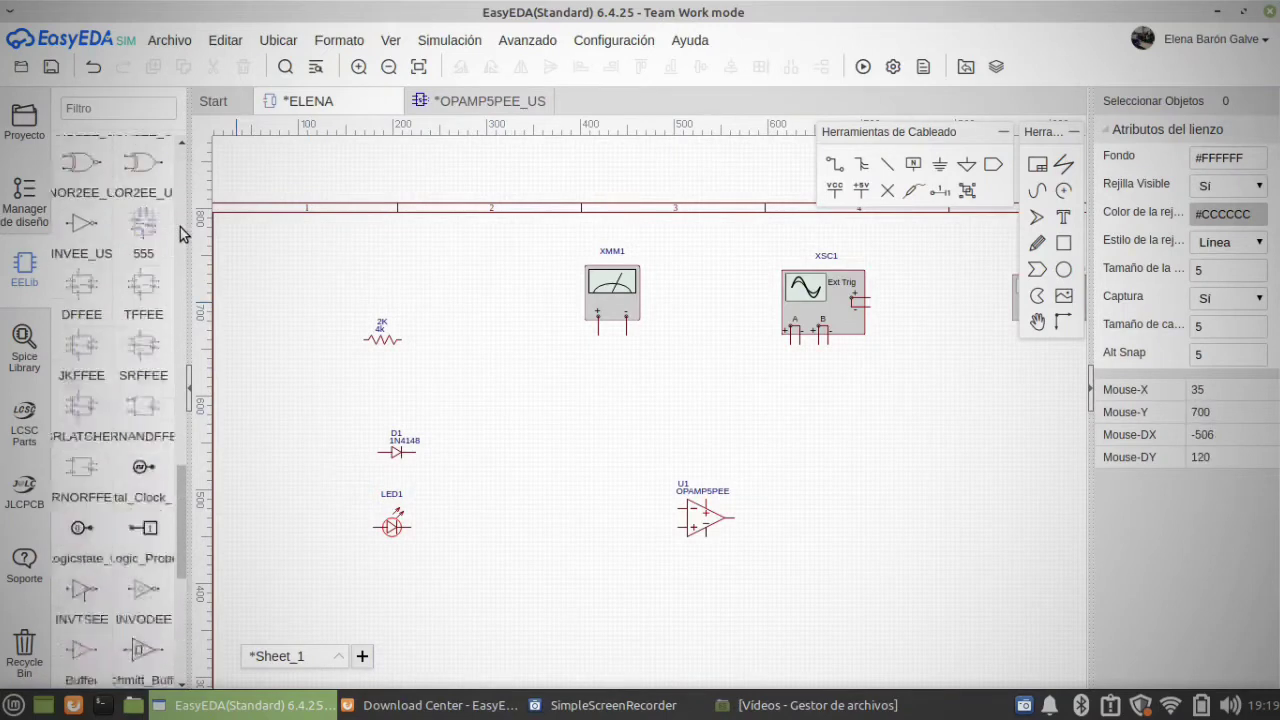
{"action": "scroll", "coordinate": [180, 232], "scroll_direction": "up", "scroll_amount": 5}
{"action": "left_click", "coordinate": [81, 180]}
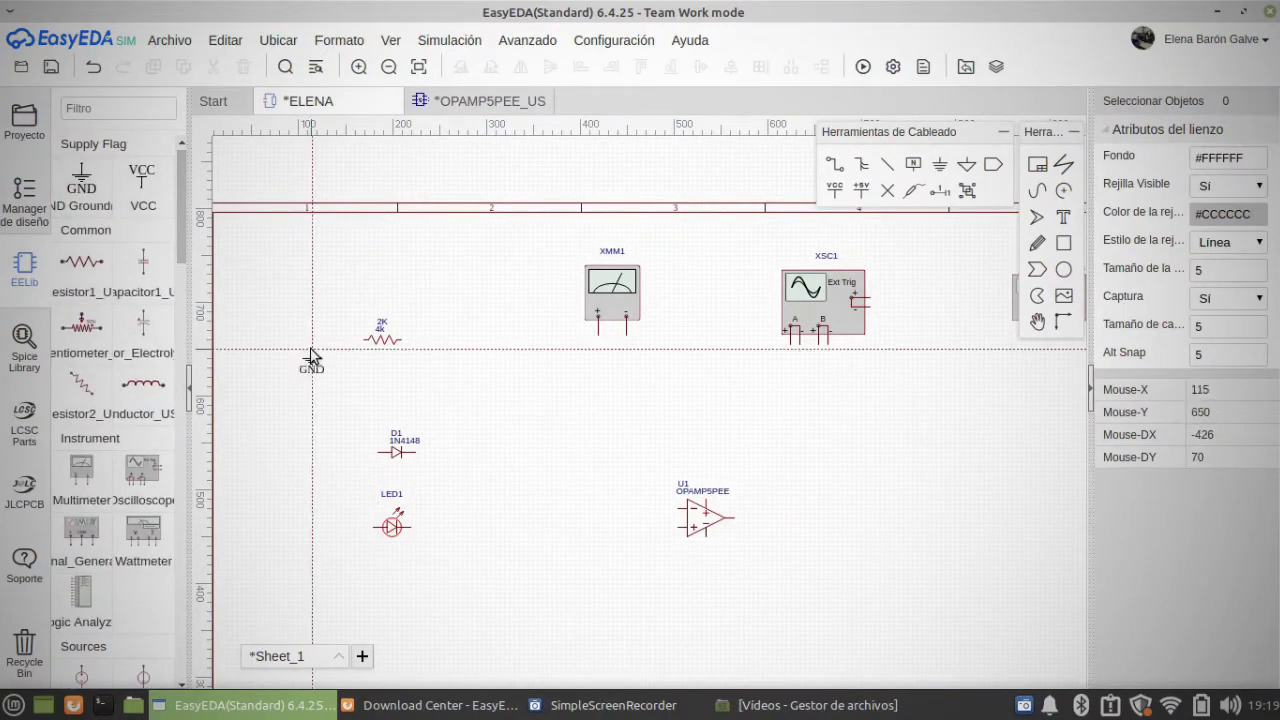
{"action": "left_click", "coordinate": [365, 347]}
{"action": "key", "text": "Escape"}
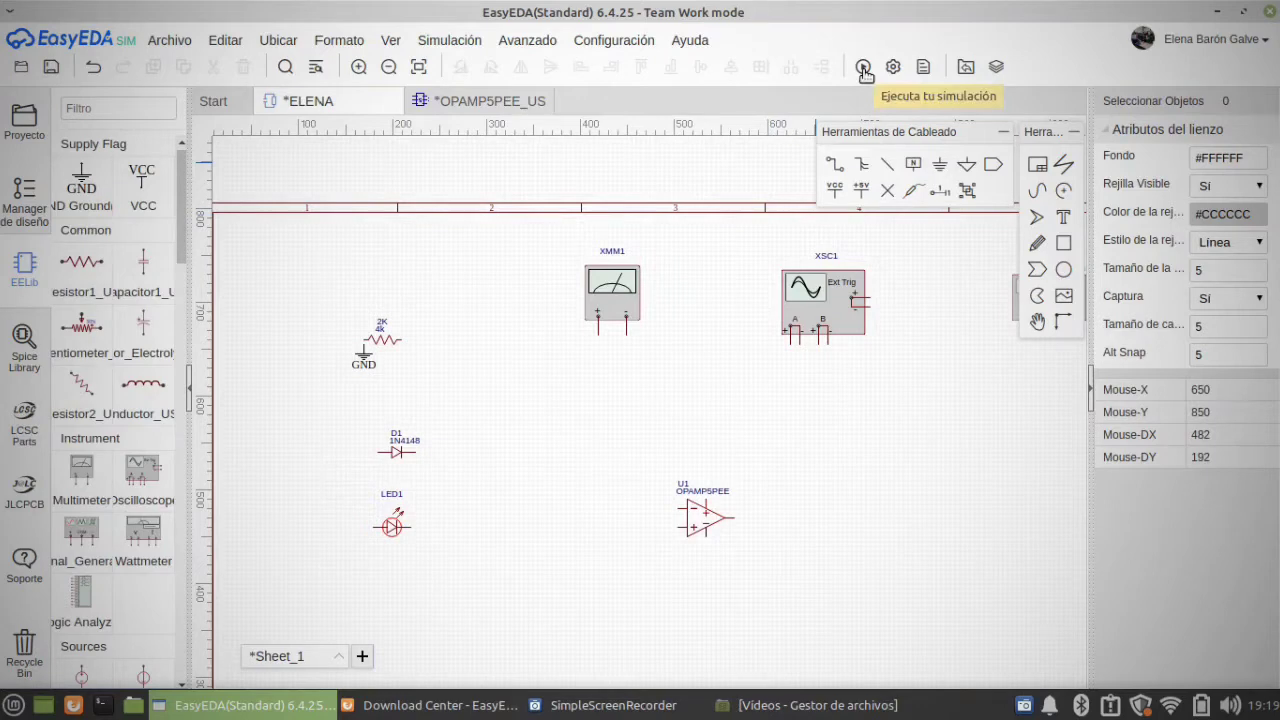
Step: Show the project list and try to open Sheet_1 of the Examen1_entrega project
{"action": "left_click", "coordinate": [40, 135]}
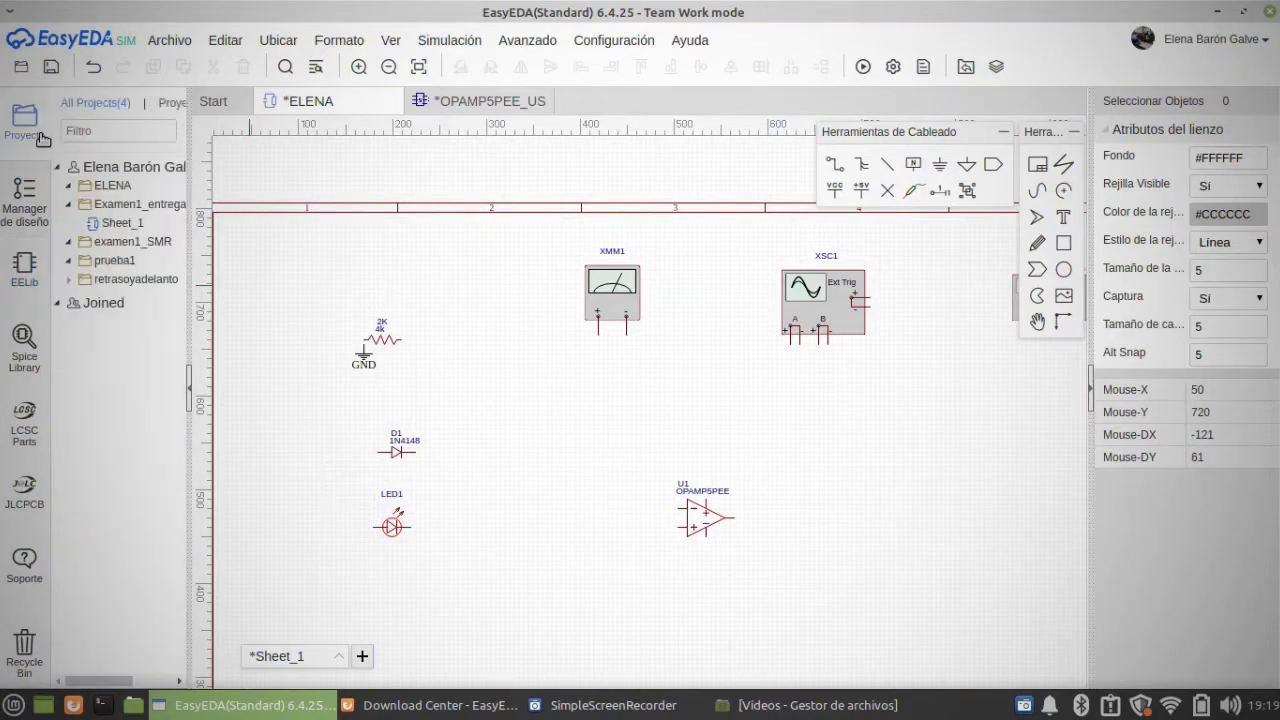
{"action": "left_click", "coordinate": [142, 261]}
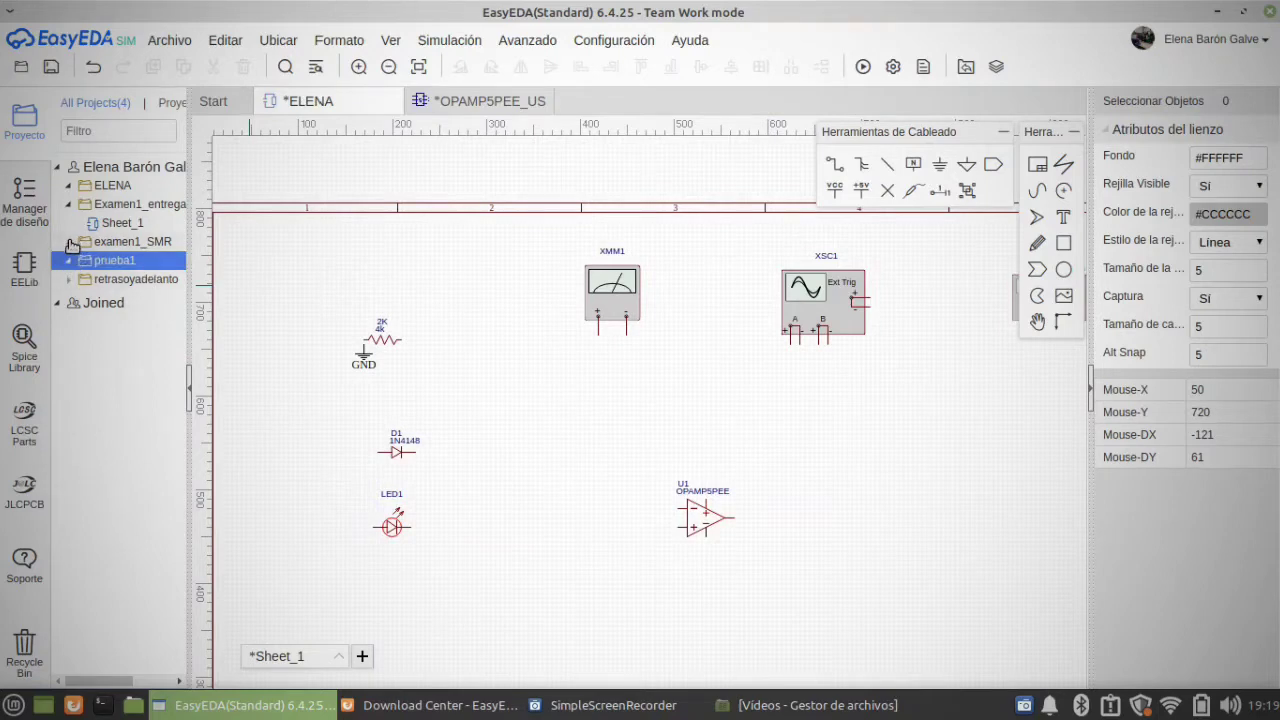
{"action": "left_click", "coordinate": [127, 224]}
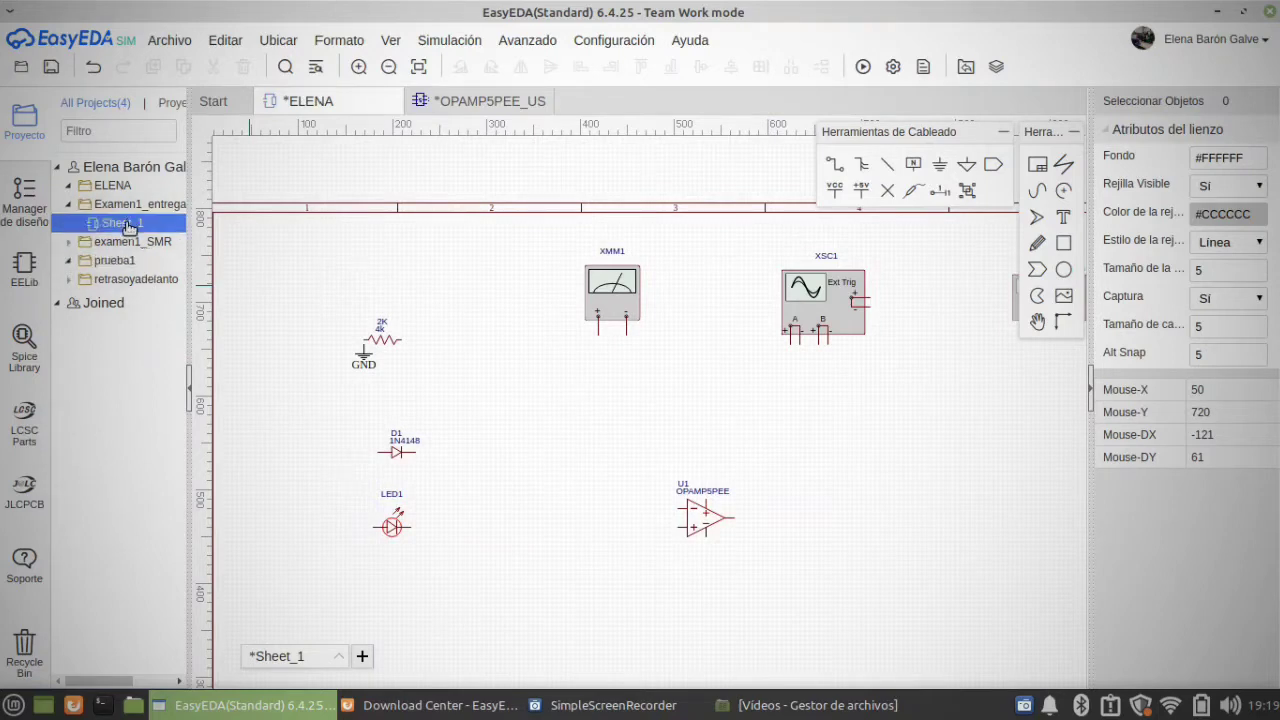
{"action": "right_click", "coordinate": [129, 227]}
{"action": "left_click", "coordinate": [141, 233]}
Step: Close the OPAMP5PEE_US symbol without saving its changes
{"action": "left_click", "coordinate": [480, 100]}
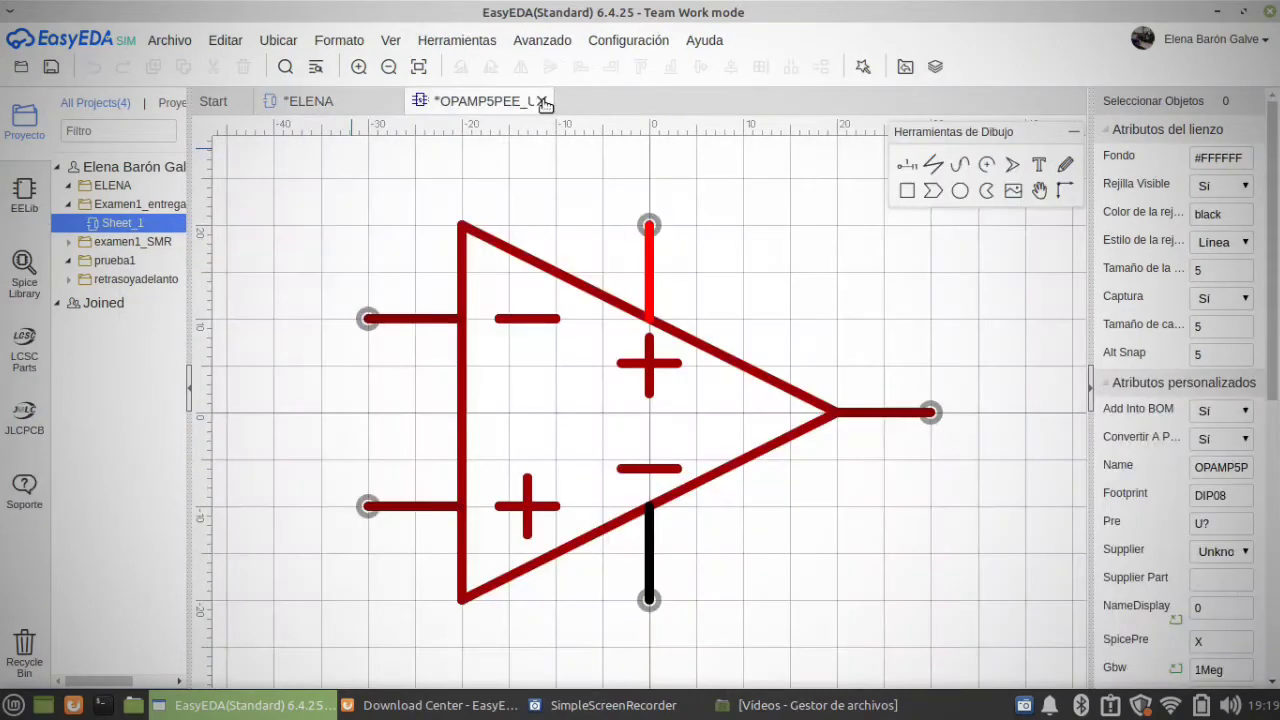
{"action": "left_click", "coordinate": [544, 102]}
{"action": "left_click", "coordinate": [703, 390]}
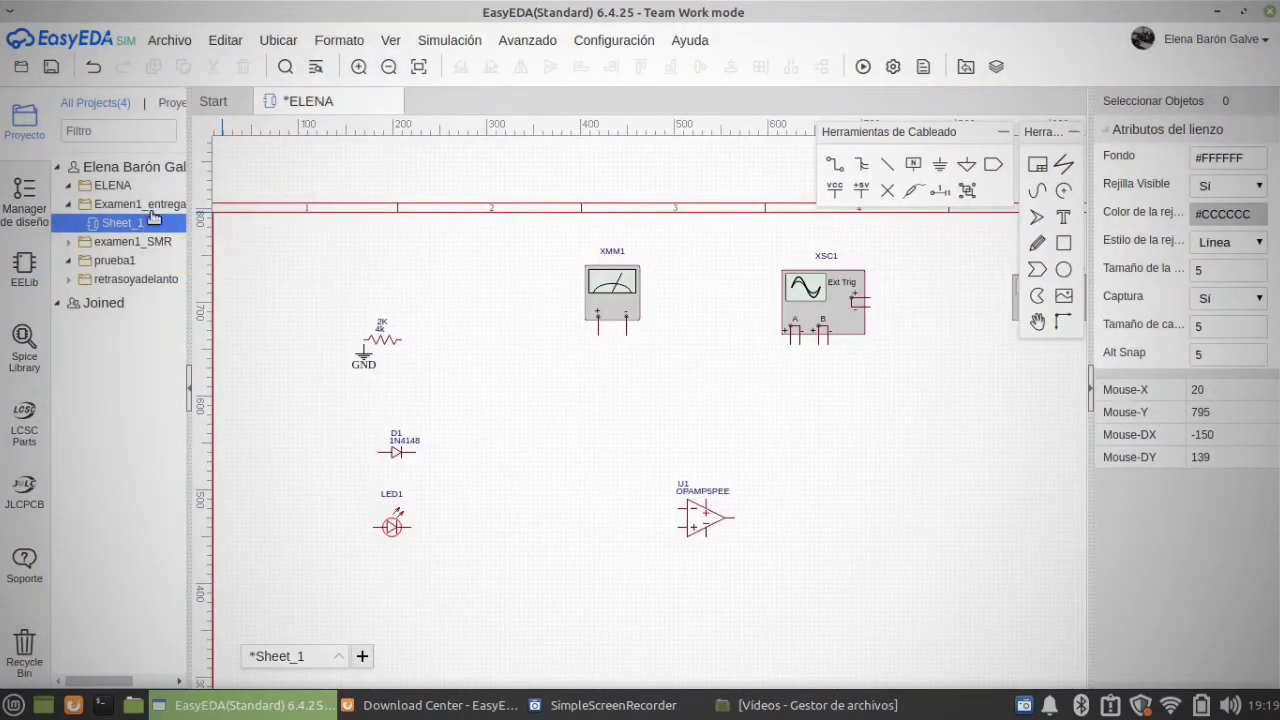
Step: Try again to open Sheet_1 of Examen1_entrega, and close the current component schematic without saving
{"action": "right_click", "coordinate": [116, 227]}
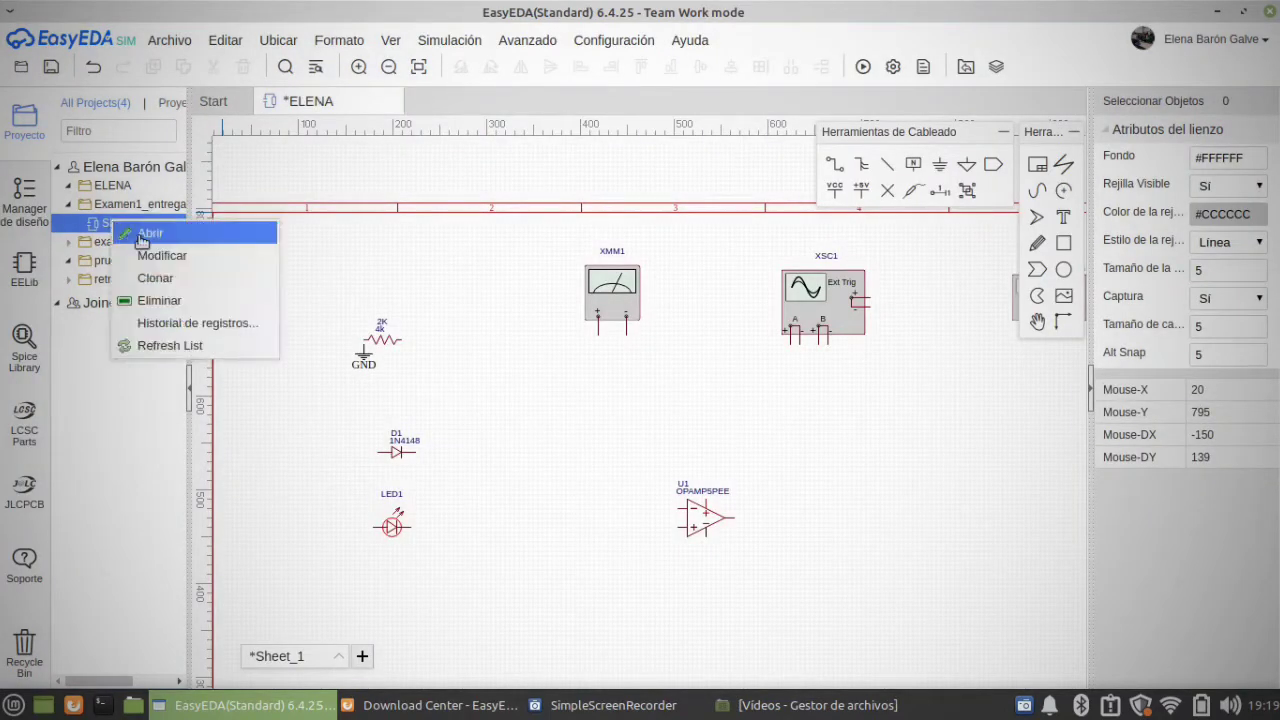
{"action": "left_click", "coordinate": [148, 240]}
{"action": "left_click", "coordinate": [396, 102]}
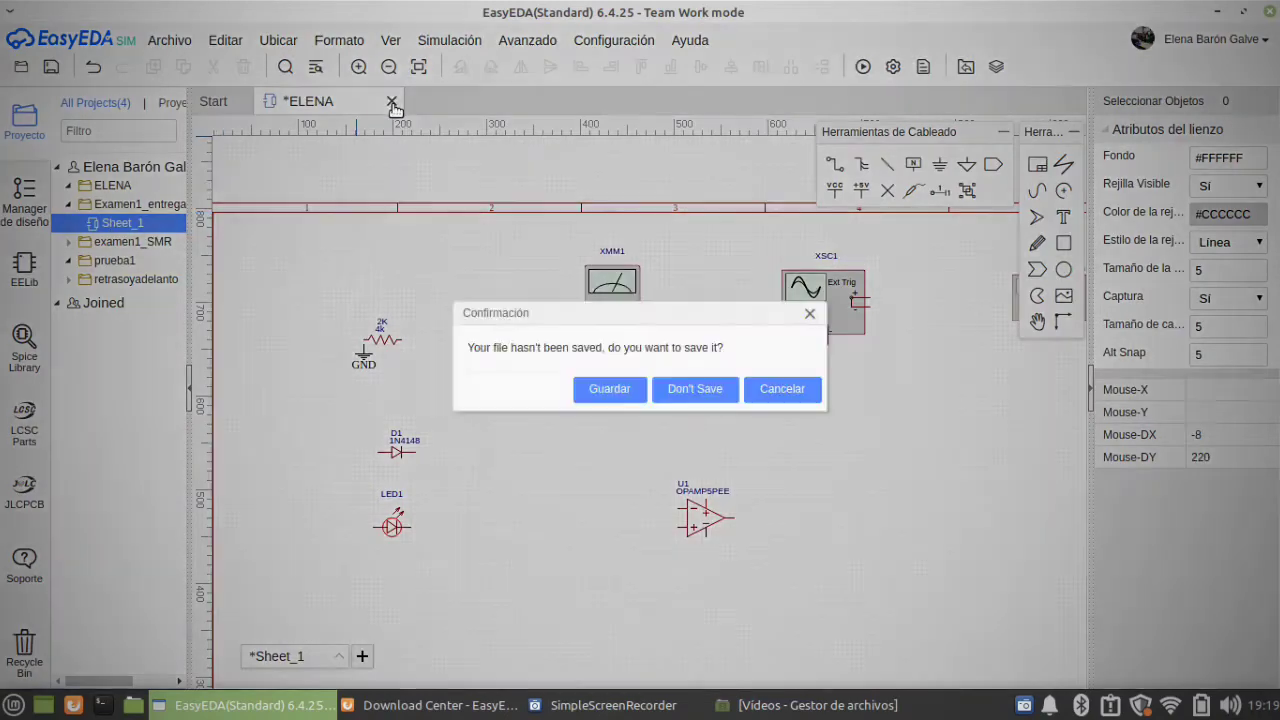
{"action": "left_click", "coordinate": [695, 389]}
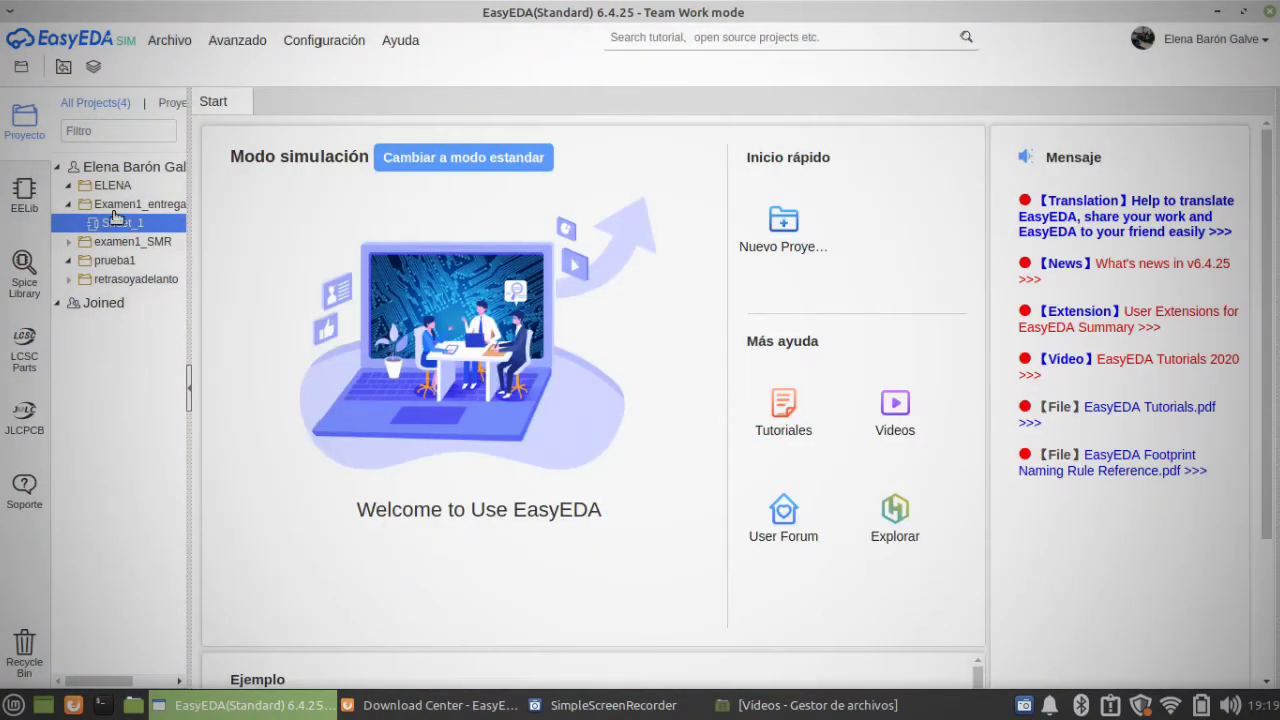
Step: Open the existing Sheet_1 schematic of the Examen1_entrega project
{"action": "left_click", "coordinate": [126, 248]}
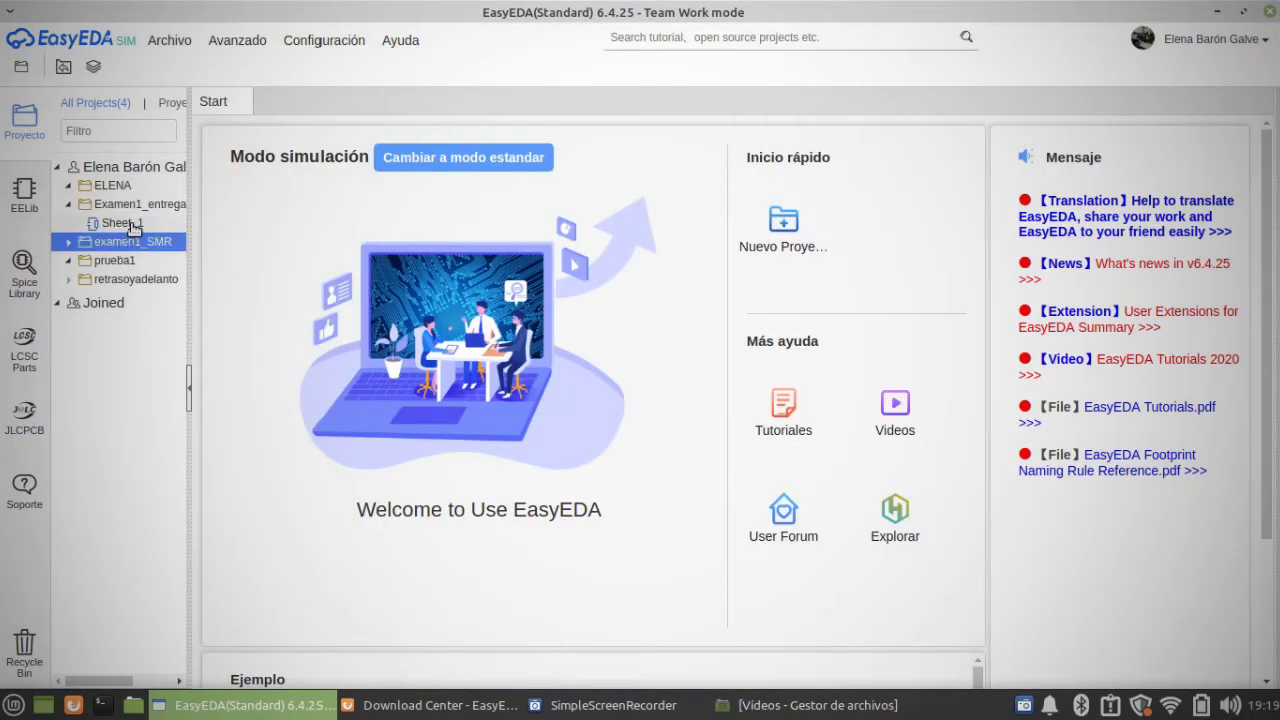
{"action": "left_click", "coordinate": [134, 225]}
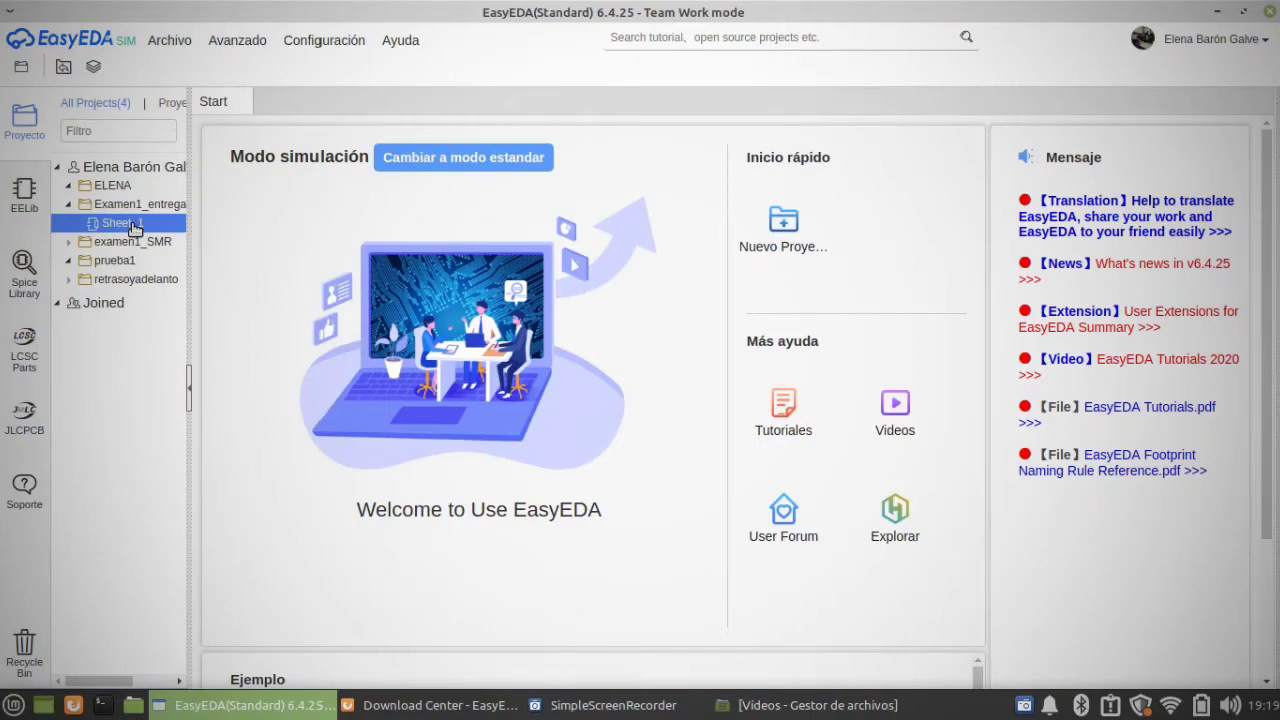
{"action": "double_click", "coordinate": [107, 205]}
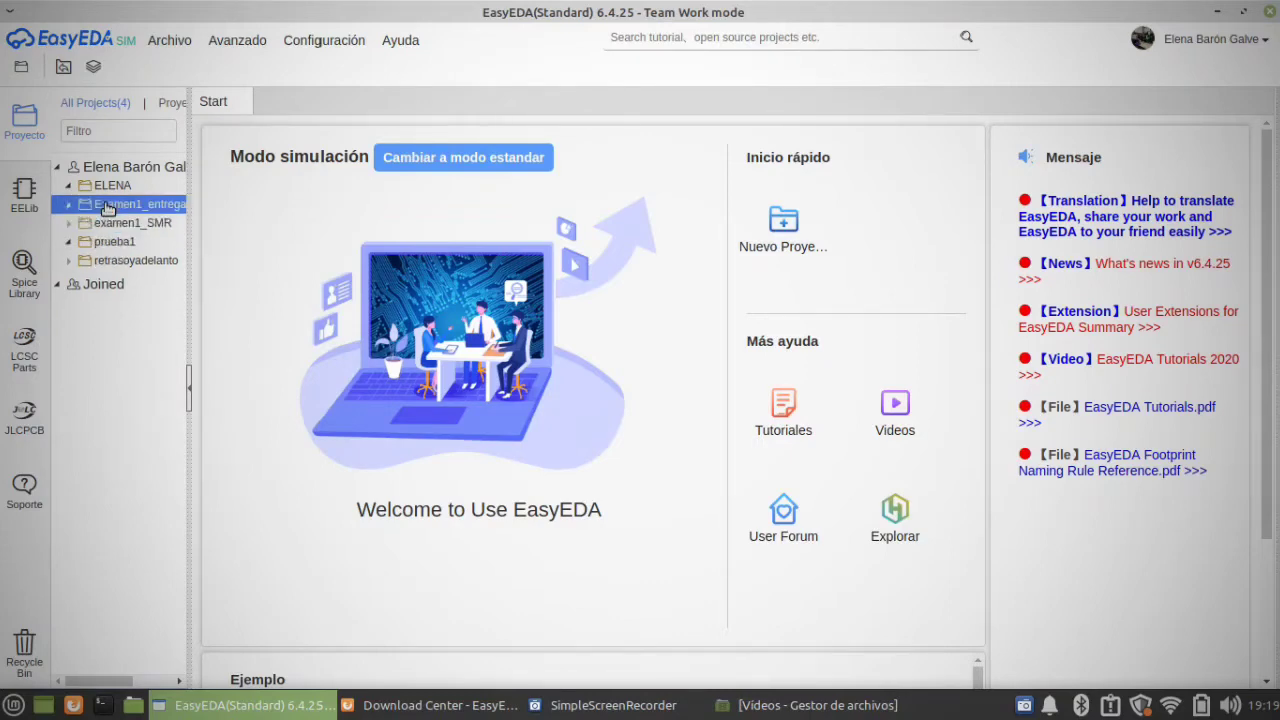
{"action": "double_click", "coordinate": [107, 205]}
{"action": "right_click", "coordinate": [108, 206]}
{"action": "left_click", "coordinate": [118, 212]}
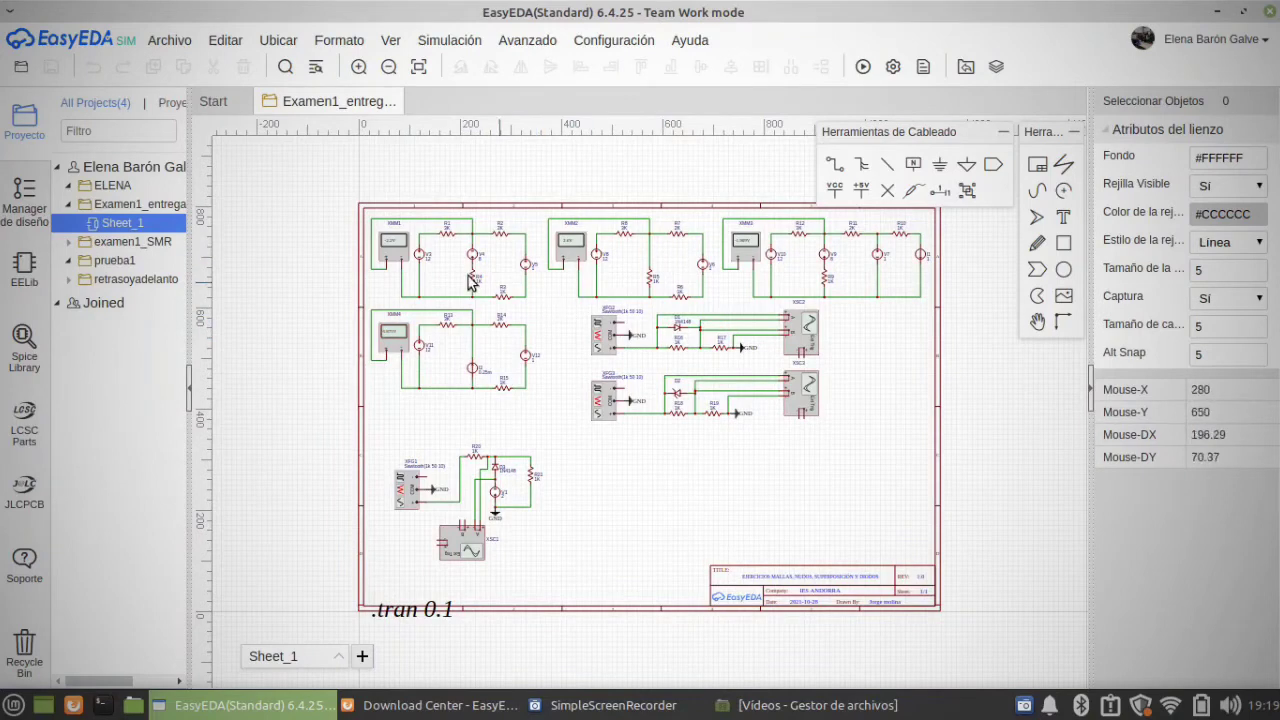
Step: Run the simulation of the Examen1_entrega circuits, and return from the waveform plot to the schematic
{"action": "left_click", "coordinate": [862, 67]}
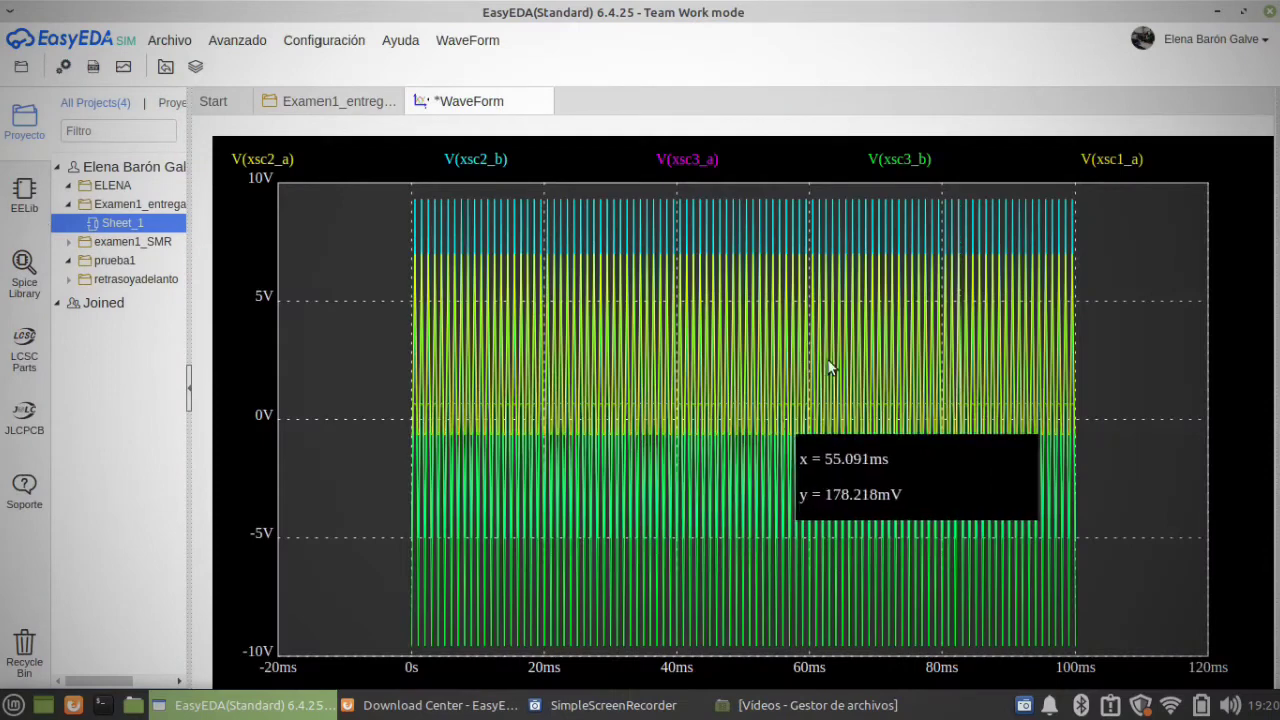
{"action": "left_click", "coordinate": [305, 101]}
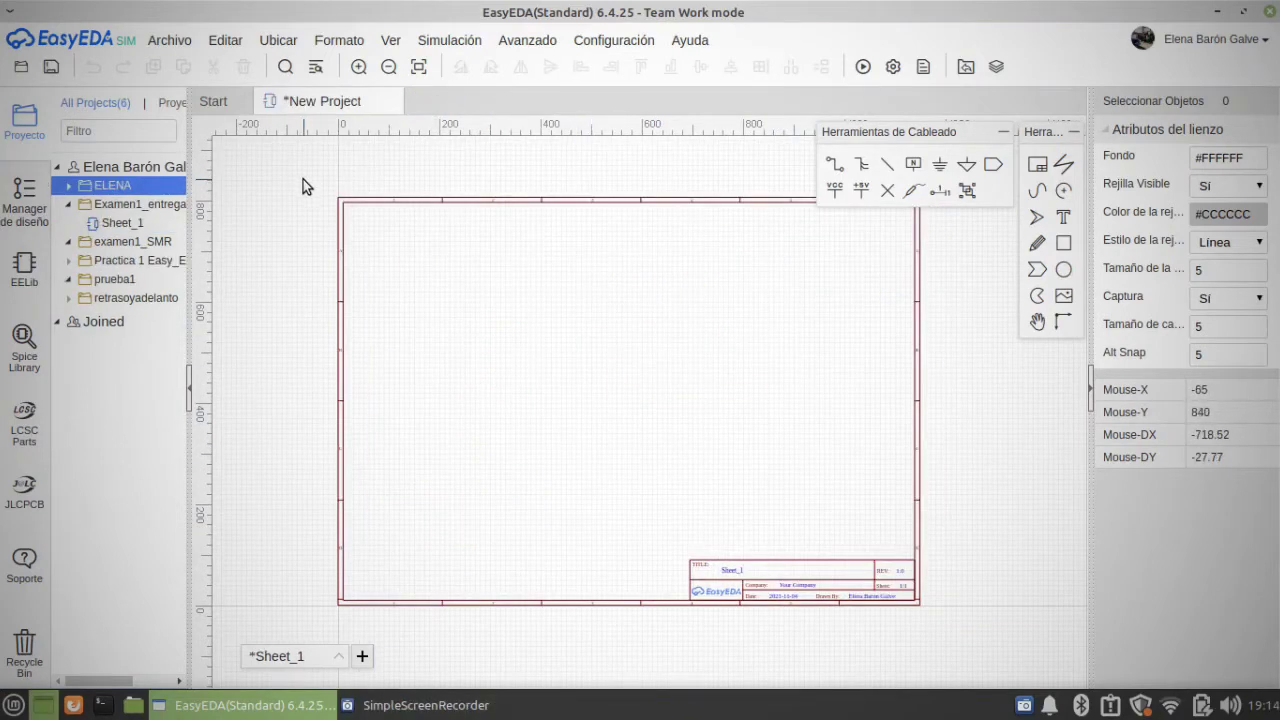
Step: Change the title in the new project's title block to PRIER CIRCUITO CC
{"action": "scroll", "coordinate": [816, 615], "scroll_direction": "up", "scroll_amount": 2}
{"action": "scroll", "coordinate": [733, 498], "scroll_direction": "up", "scroll_amount": 3}
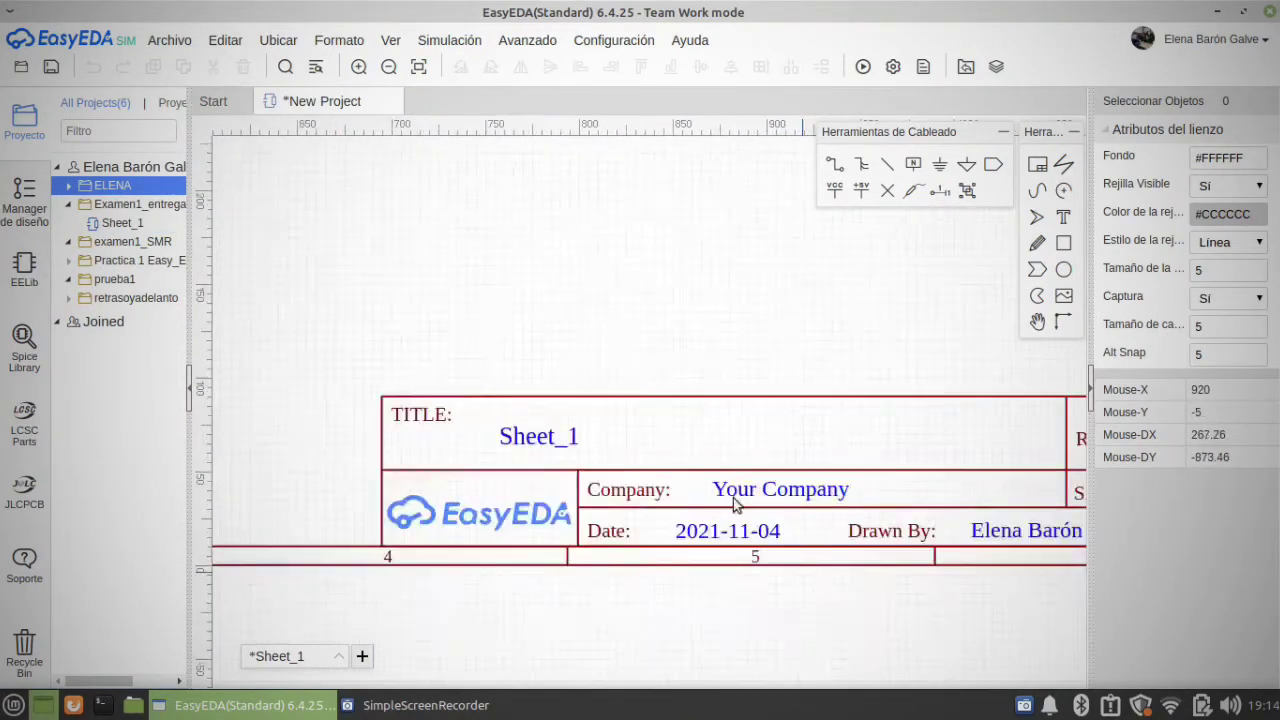
{"action": "left_click", "coordinate": [470, 400]}
{"action": "double_click", "coordinate": [470, 400]}
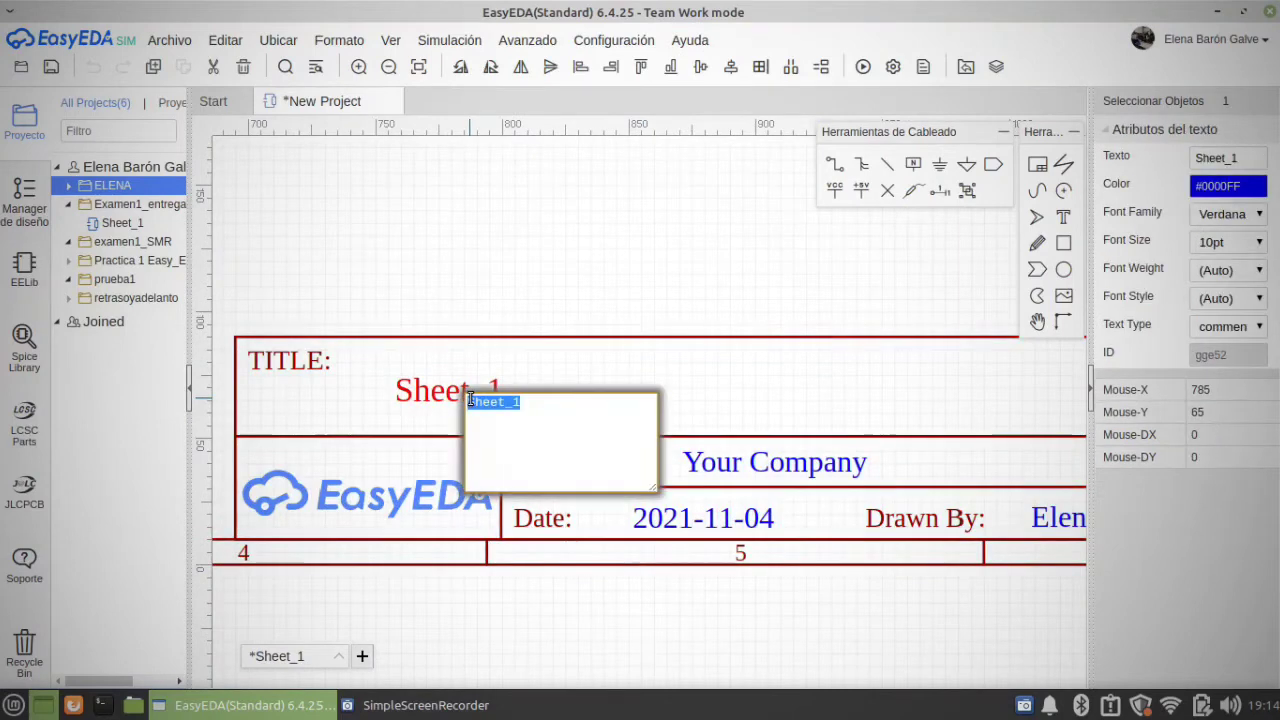
{"action": "key", "text": "BackSpace"}
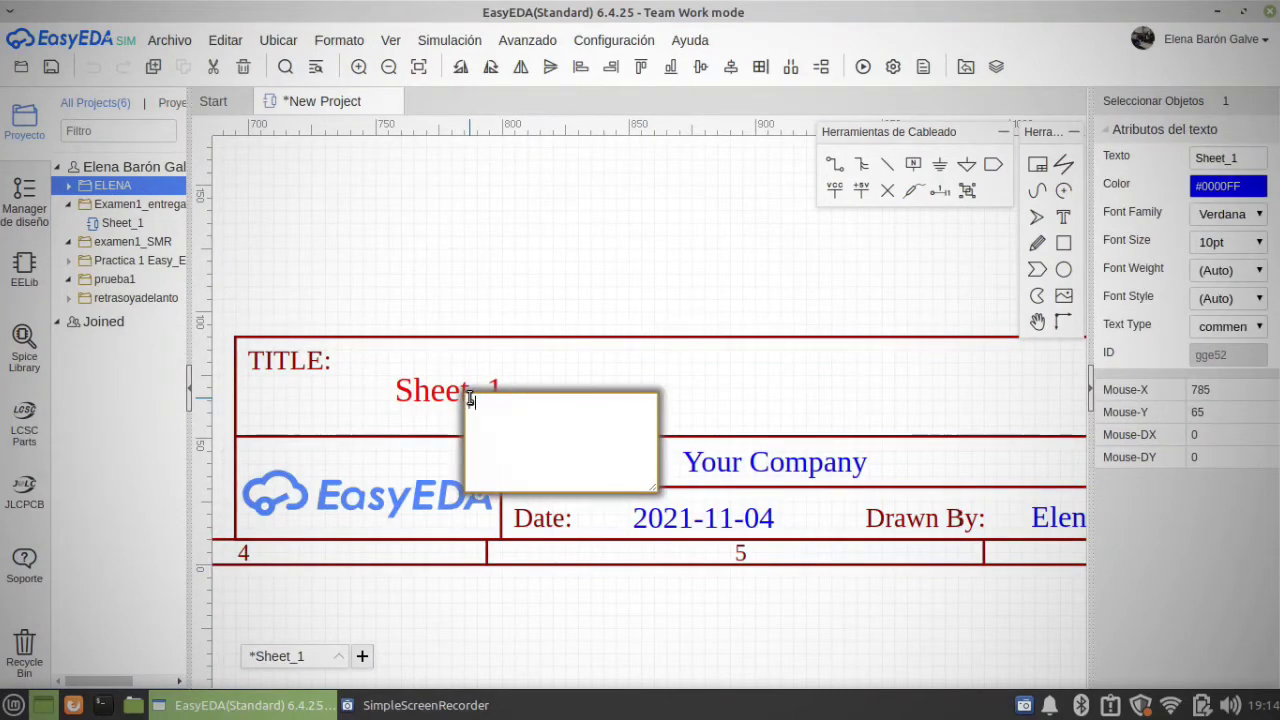
{"action": "key", "text": "BackSpace"}
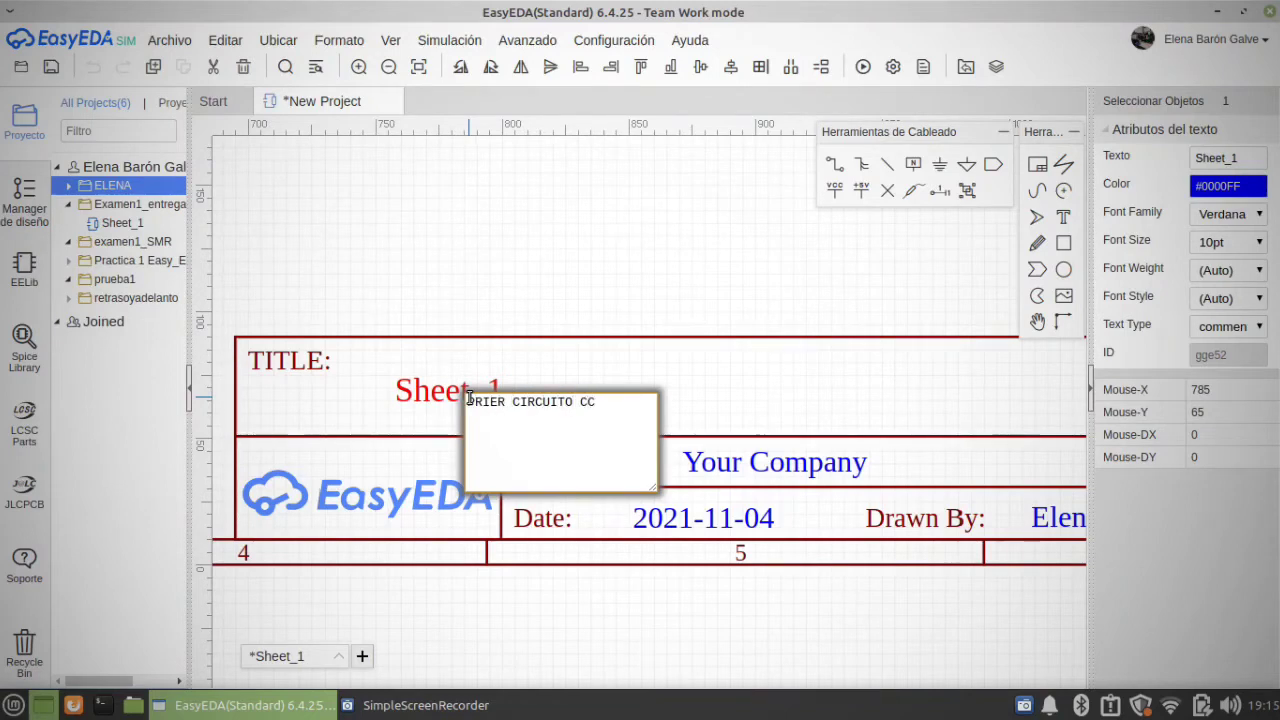
{"action": "key", "text": "Return"}
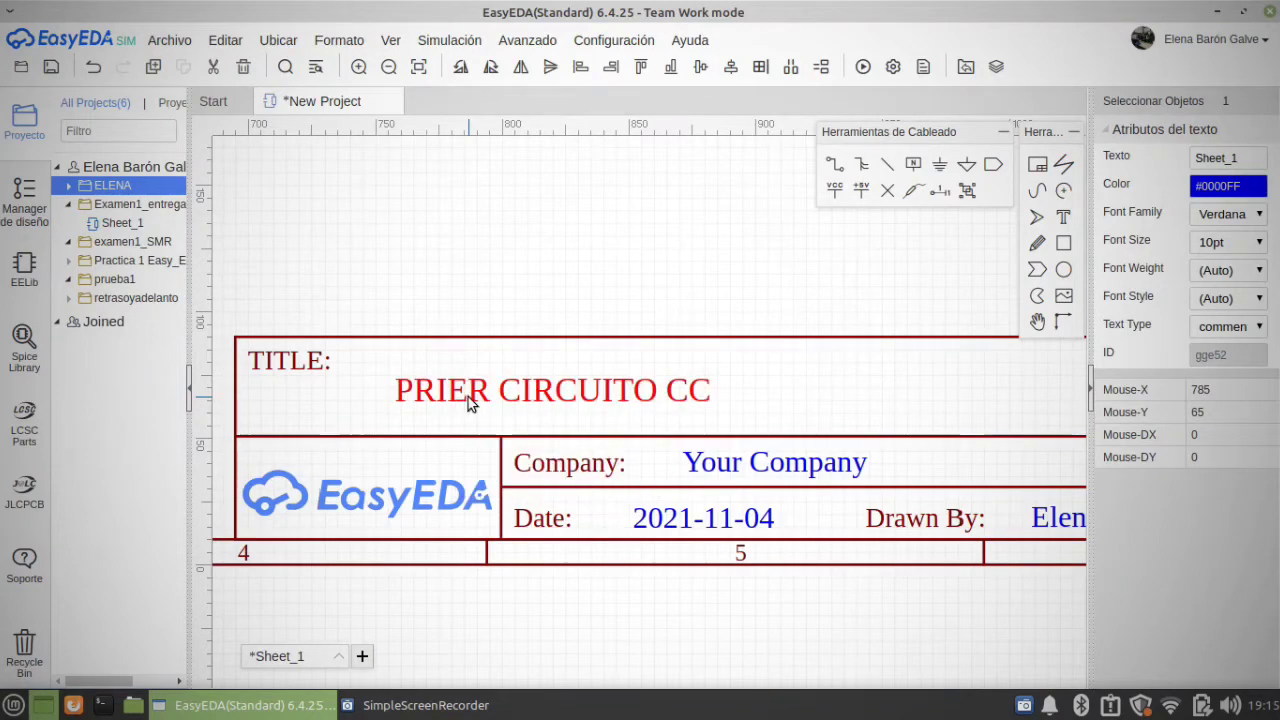
Step: Set the company name in the title block to IES ANDORRA
{"action": "left_click", "coordinate": [785, 466]}
{"action": "double_click", "coordinate": [785, 466]}
{"action": "key", "text": "BackSpace"}
{"action": "type", "text": "ES"}
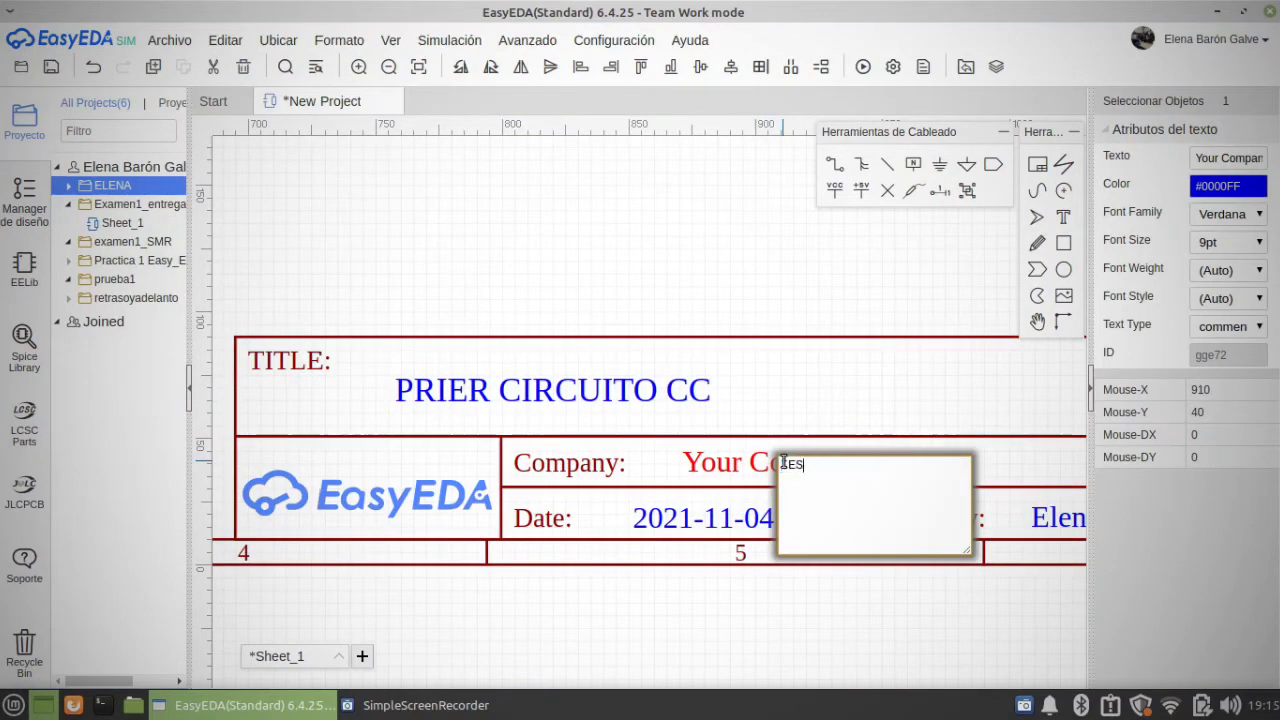
{"action": "type", "text": " ANDORRA"}
{"action": "left_click", "coordinate": [810, 564]}
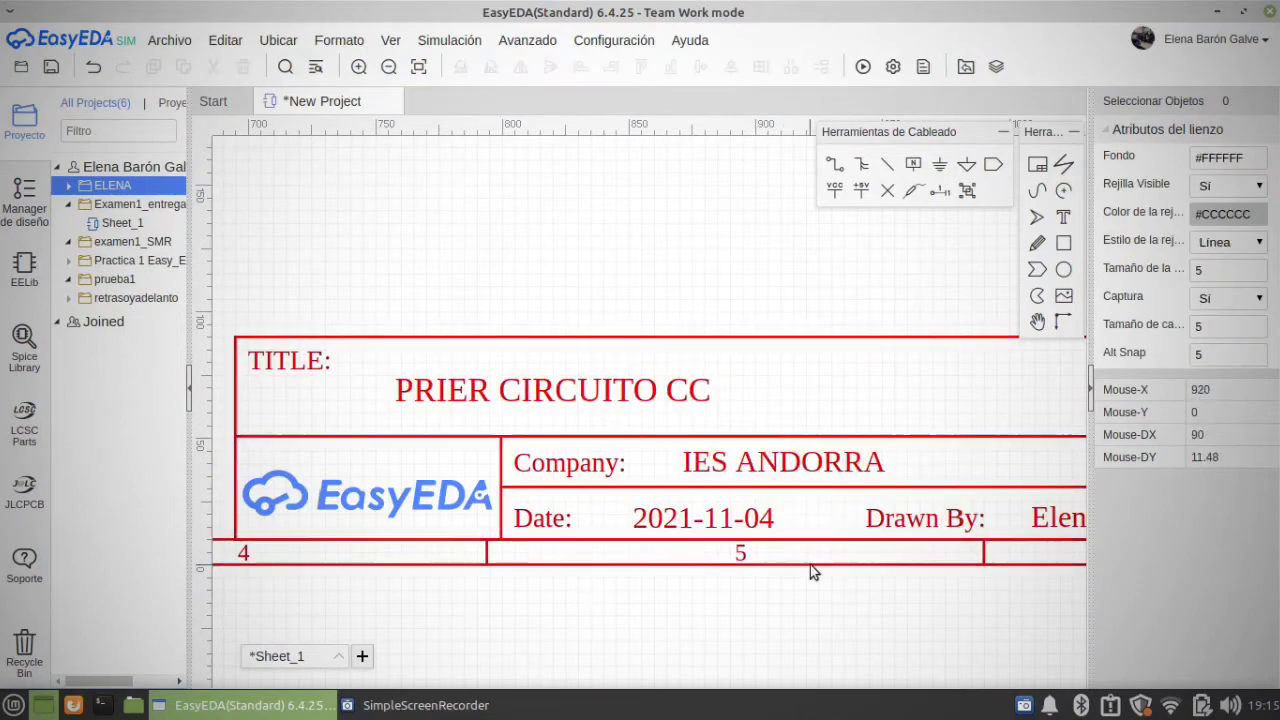
Step: Place four resistors from the EELib Common group in the sheet's upper-left area: three in a row and one below the middle one
{"action": "right_click_drag", "start_coordinate": [849, 580], "coordinate": [371, 514]}
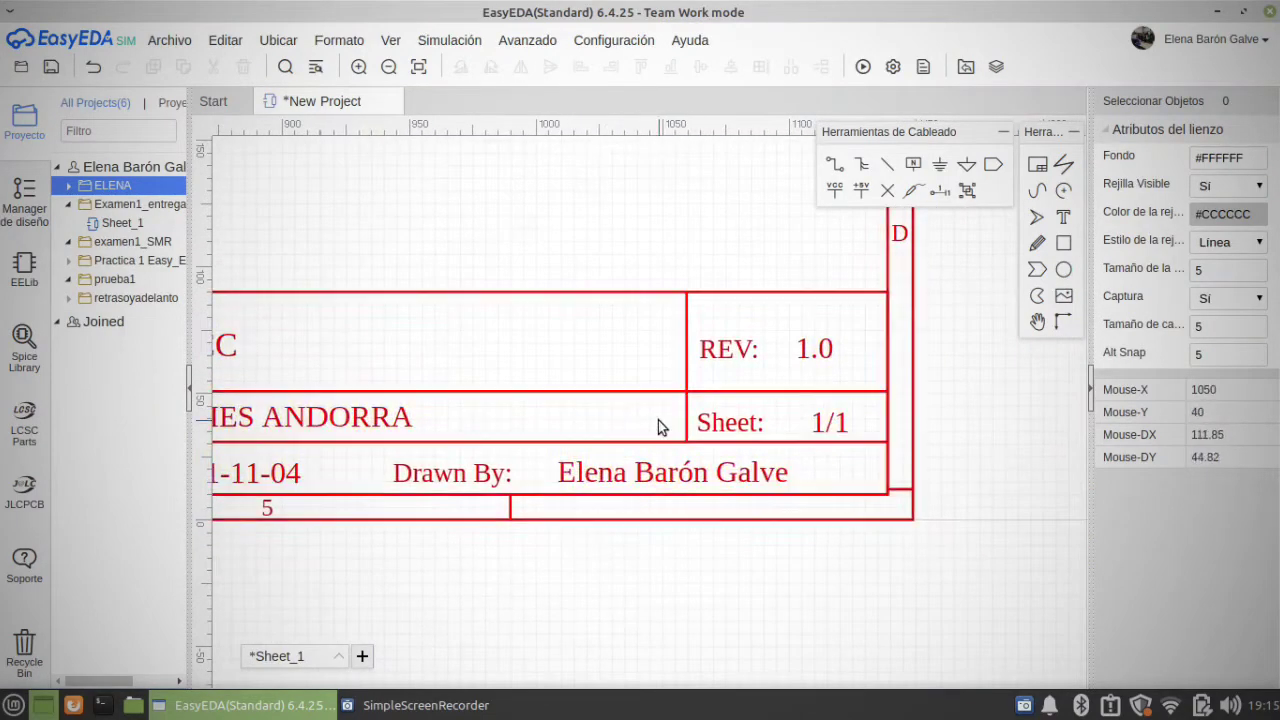
{"action": "scroll", "coordinate": [663, 416], "scroll_direction": "down", "scroll_amount": 4}
{"action": "right_click_drag", "start_coordinate": [547, 335], "coordinate": [797, 655]}
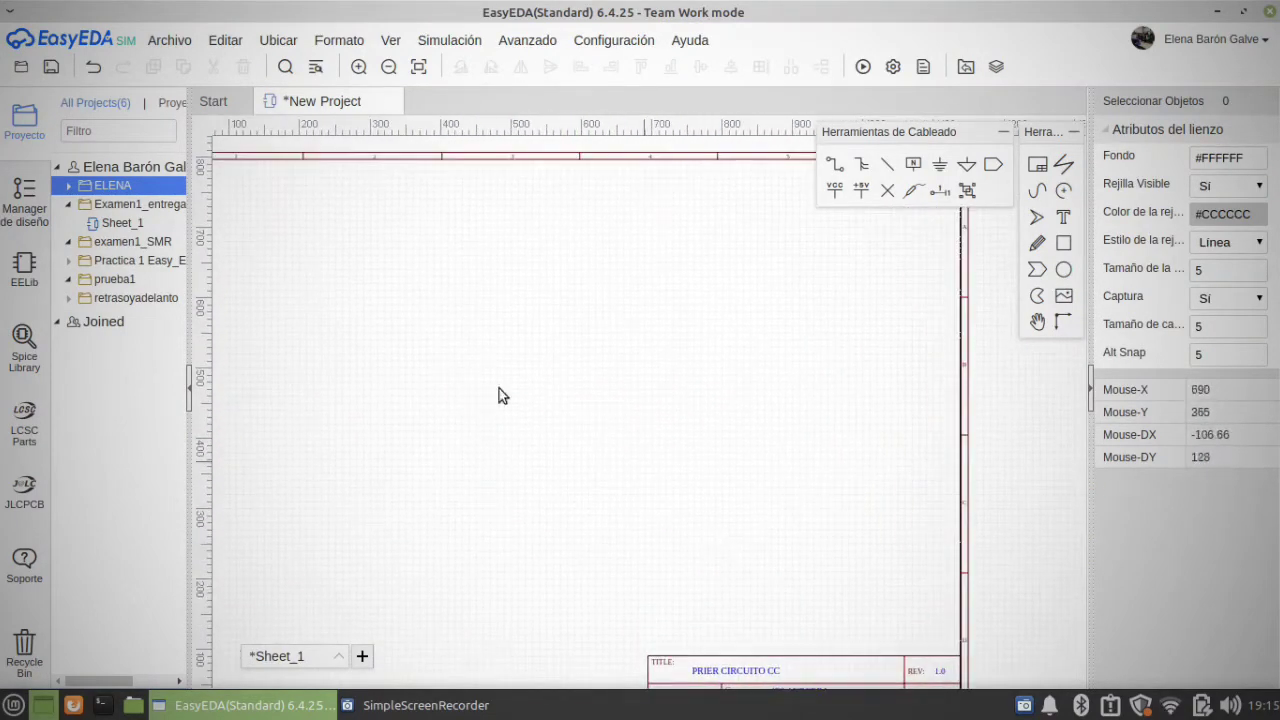
{"action": "scroll", "coordinate": [409, 352], "scroll_direction": "down", "scroll_amount": 2}
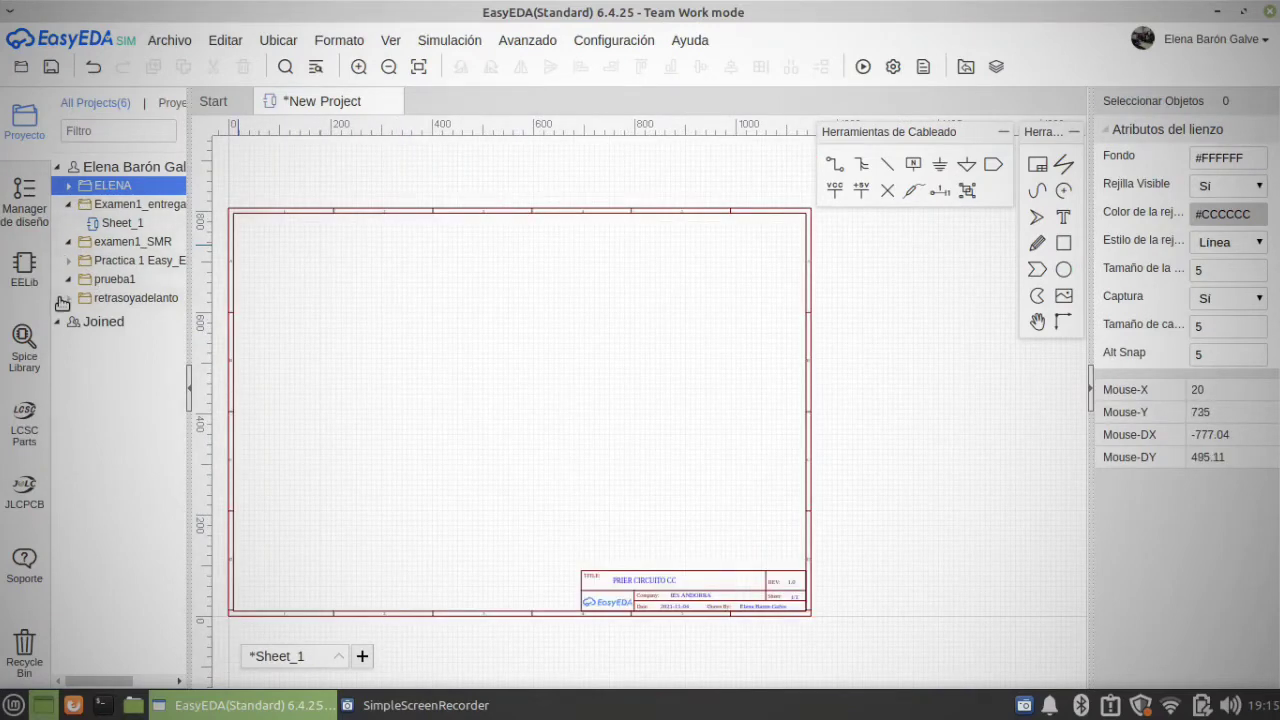
{"action": "left_click", "coordinate": [25, 272]}
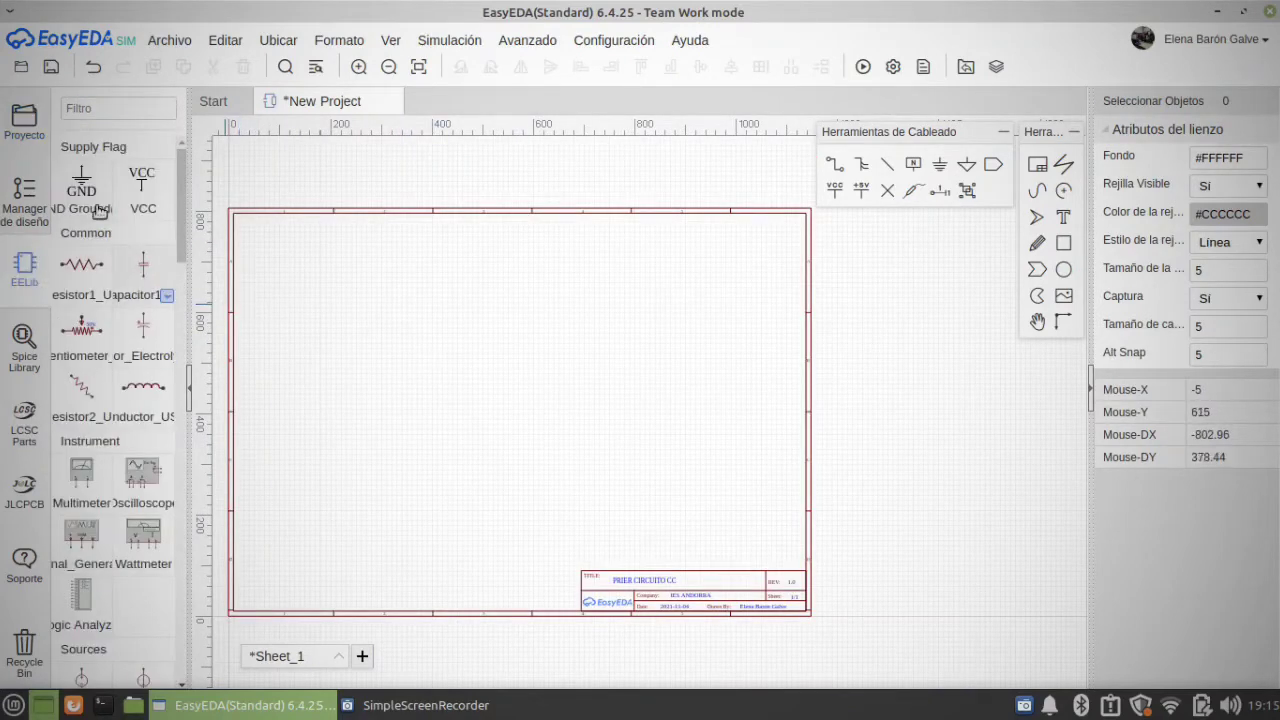
{"action": "scroll", "coordinate": [350, 295], "scroll_direction": "up", "scroll_amount": 3}
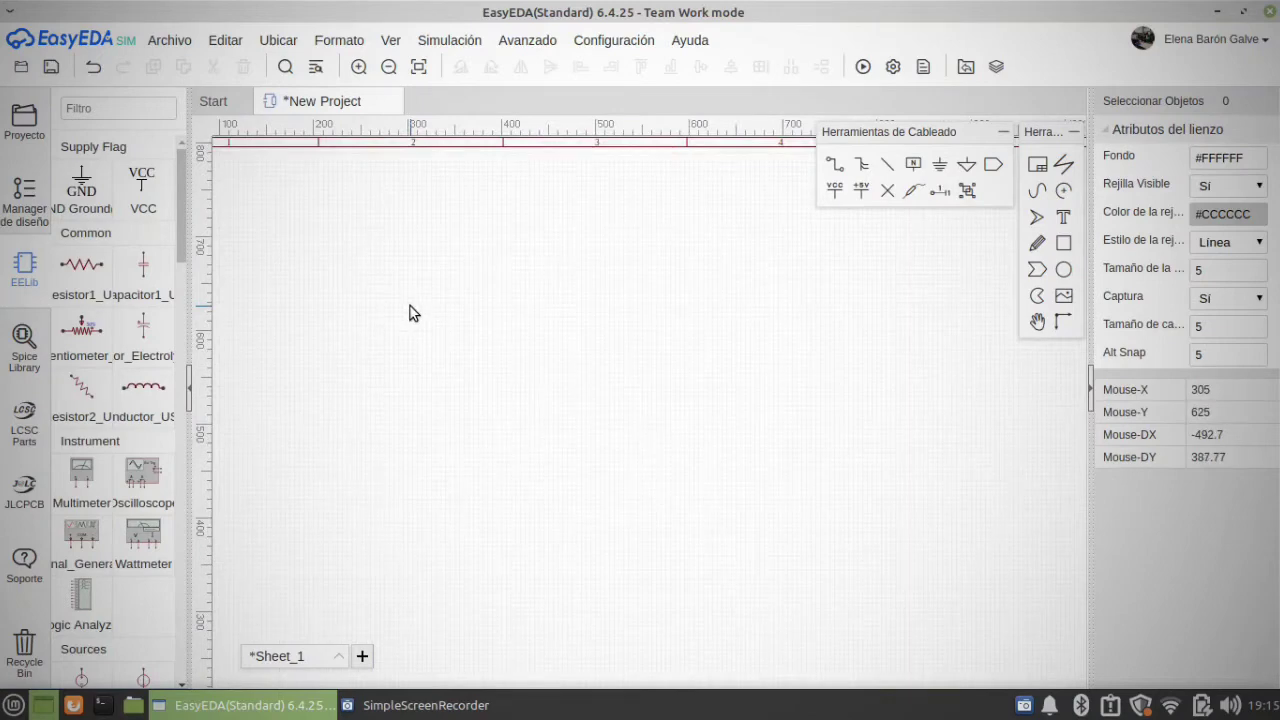
{"action": "right_click_drag", "start_coordinate": [410, 306], "coordinate": [745, 444]}
{"action": "left_click", "coordinate": [72, 272]}
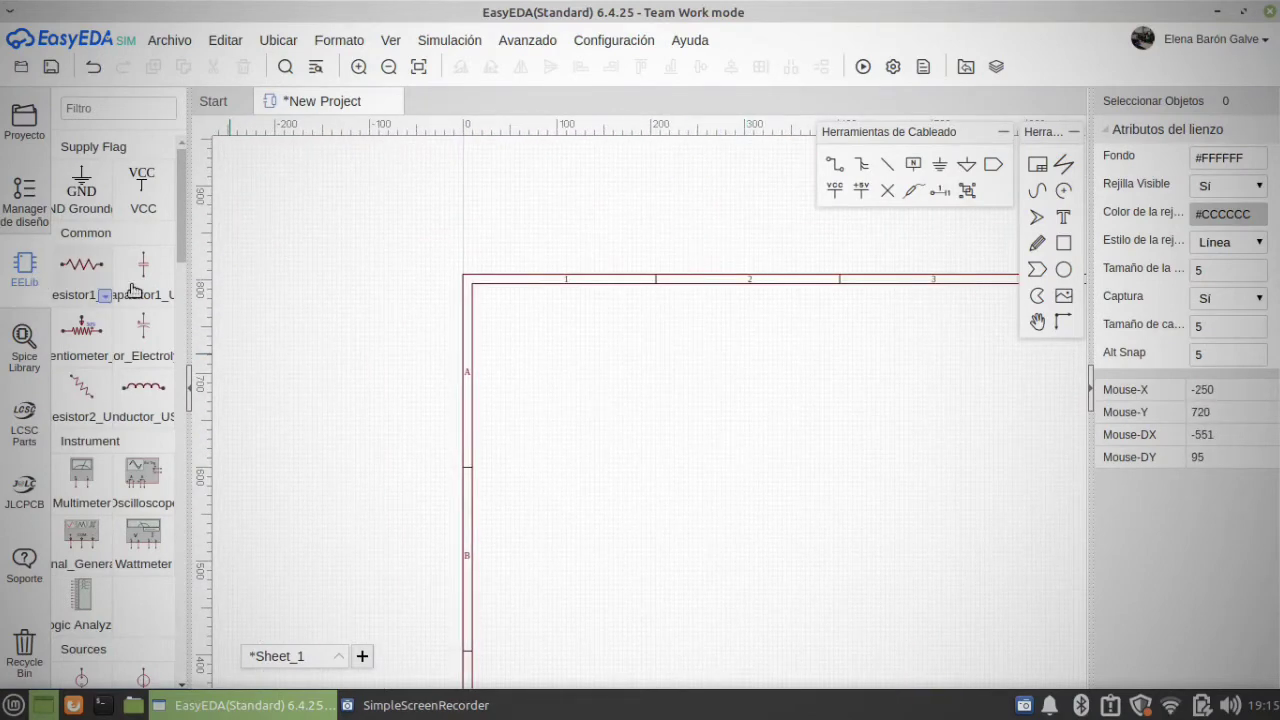
{"action": "left_click", "coordinate": [627, 375]}
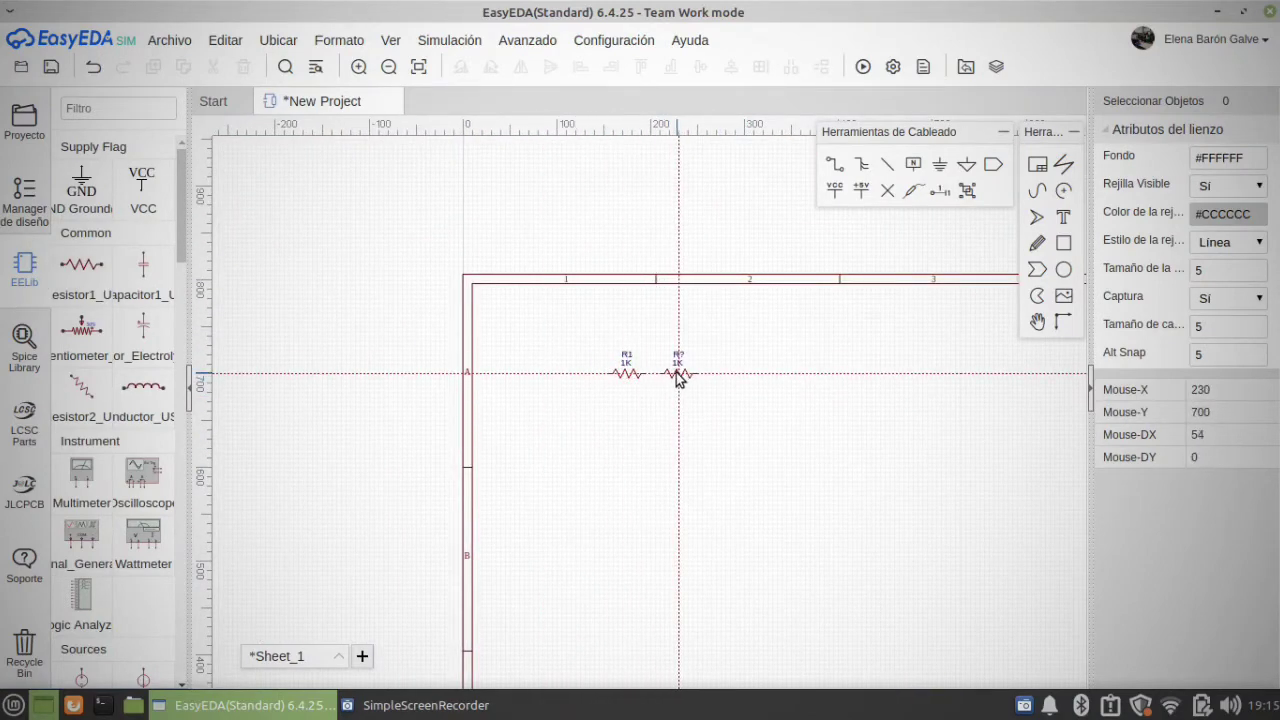
{"action": "left_click", "coordinate": [679, 374]}
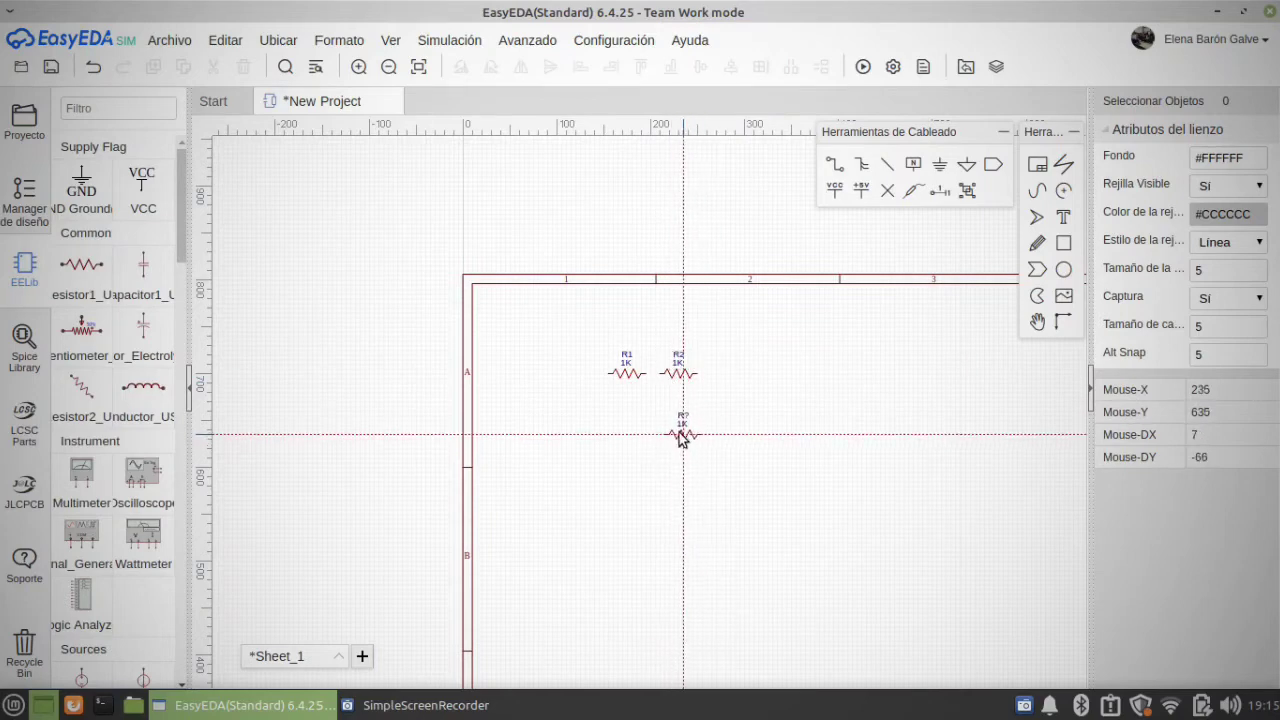
{"action": "left_click", "coordinate": [679, 430]}
{"action": "left_click", "coordinate": [735, 374]}
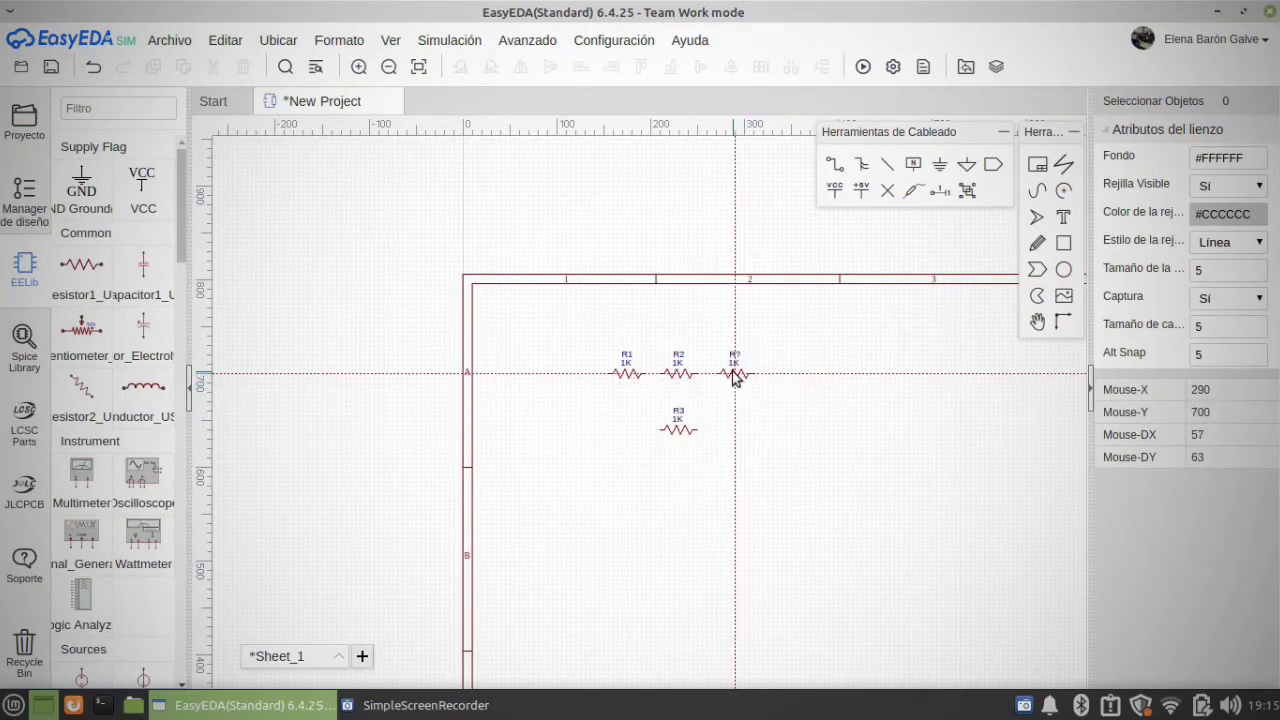
{"action": "left_click", "coordinate": [838, 166]}
{"action": "scroll", "coordinate": [679, 402], "scroll_direction": "up", "scroll_amount": 2}
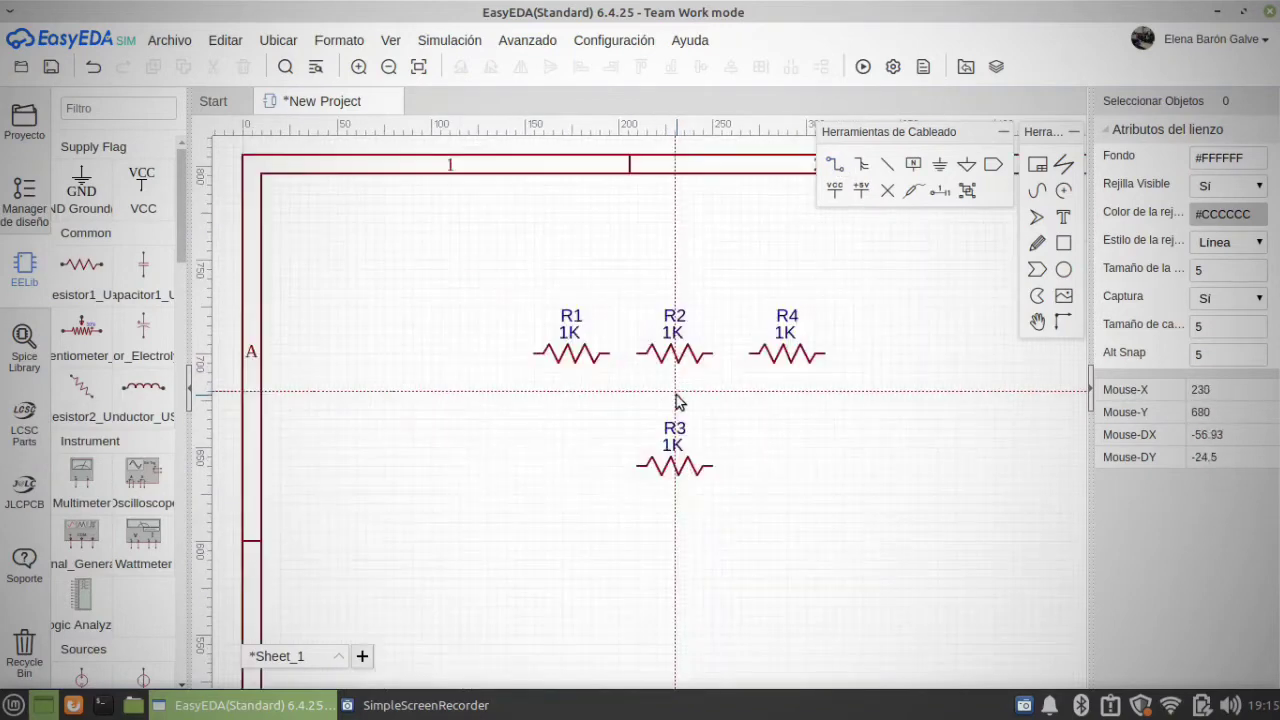
{"action": "left_click", "coordinate": [609, 354]}
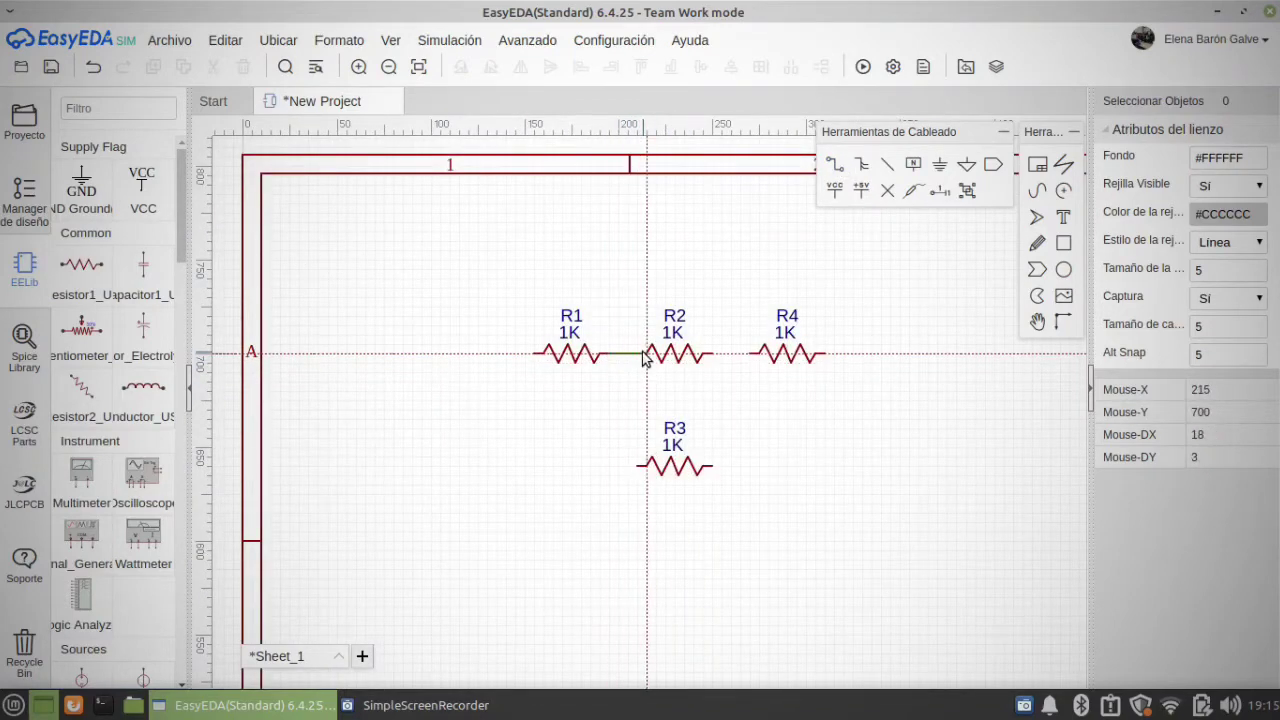
{"action": "key", "text": "Escape"}
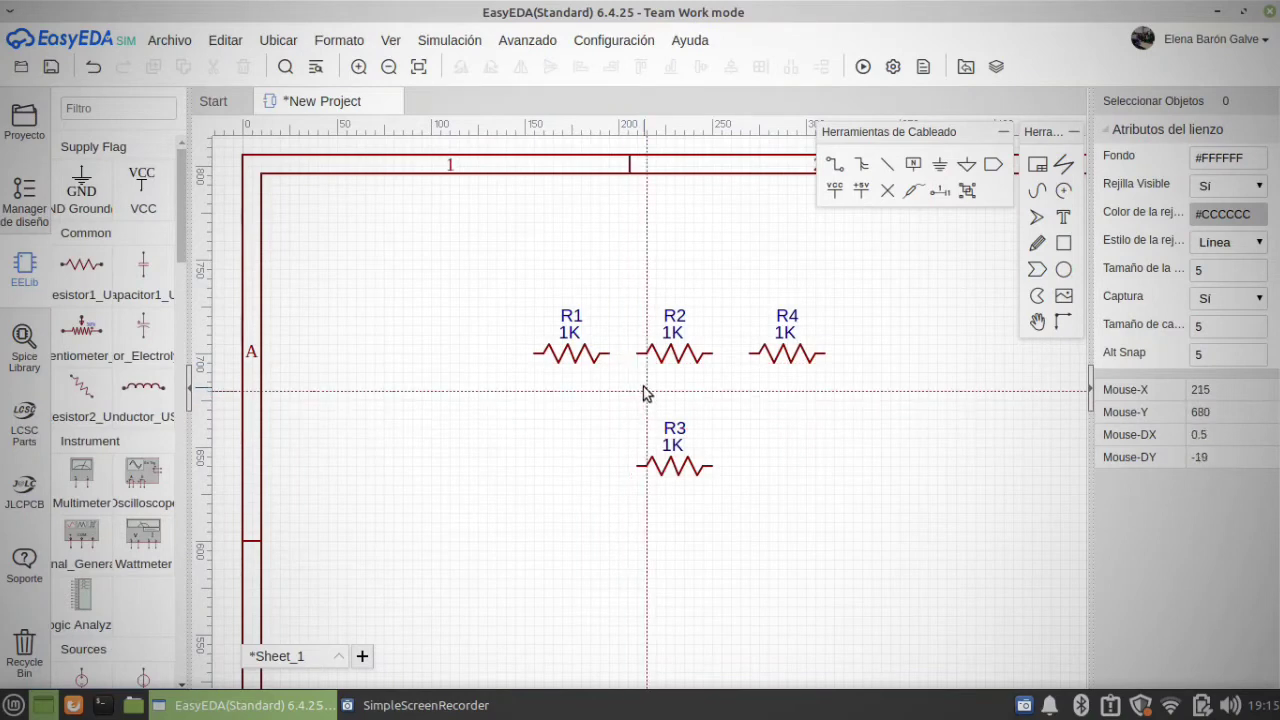
Step: Wire the right end of resistor R1 to the left end of R2
{"action": "left_click", "coordinate": [827, 171]}
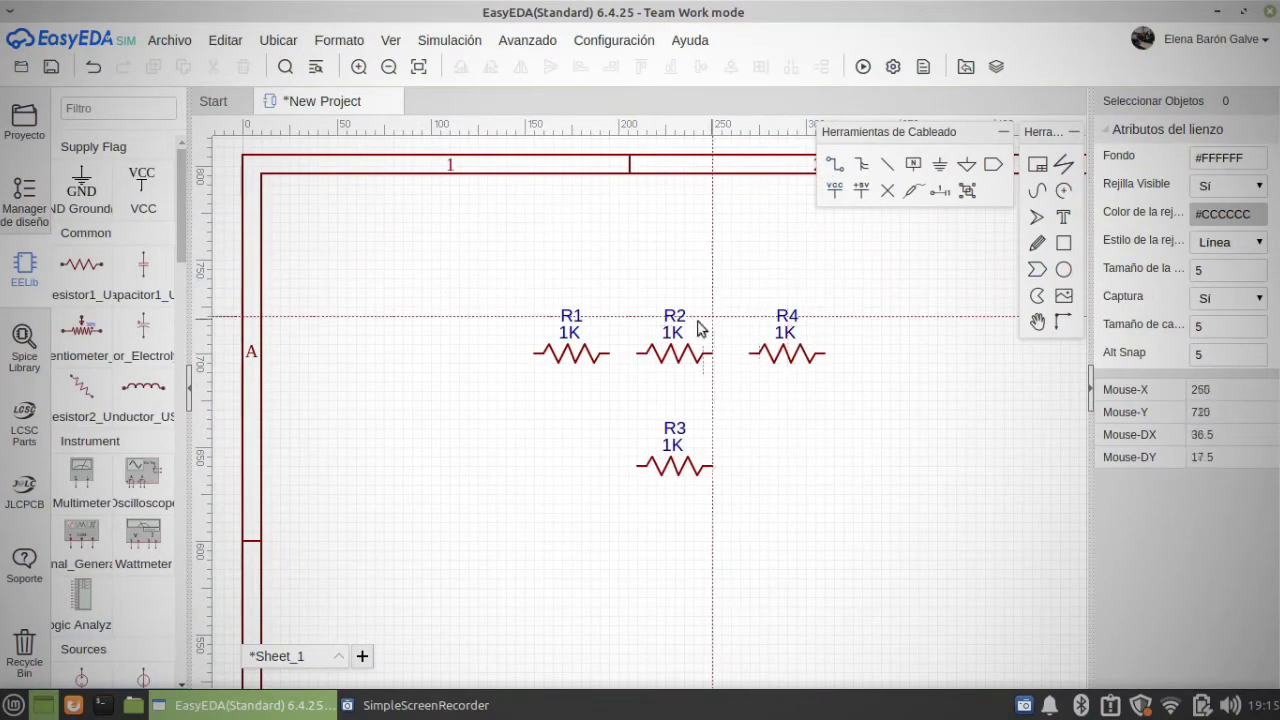
{"action": "left_click", "coordinate": [610, 354]}
{"action": "left_click", "coordinate": [637, 354]}
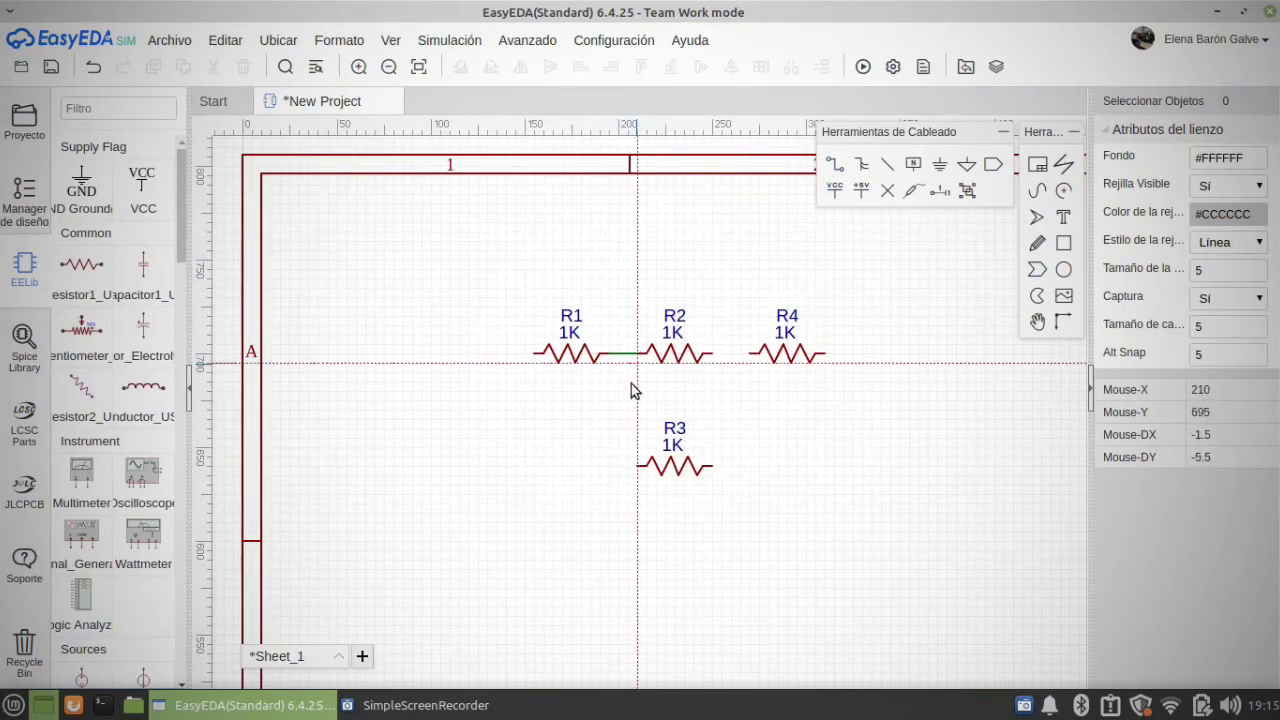
Step: Wire R3 in parallel with R2, and connect the right end of R2 to the left end of R4
{"action": "left_click", "coordinate": [638, 467]}
{"action": "left_click", "coordinate": [637, 354]}
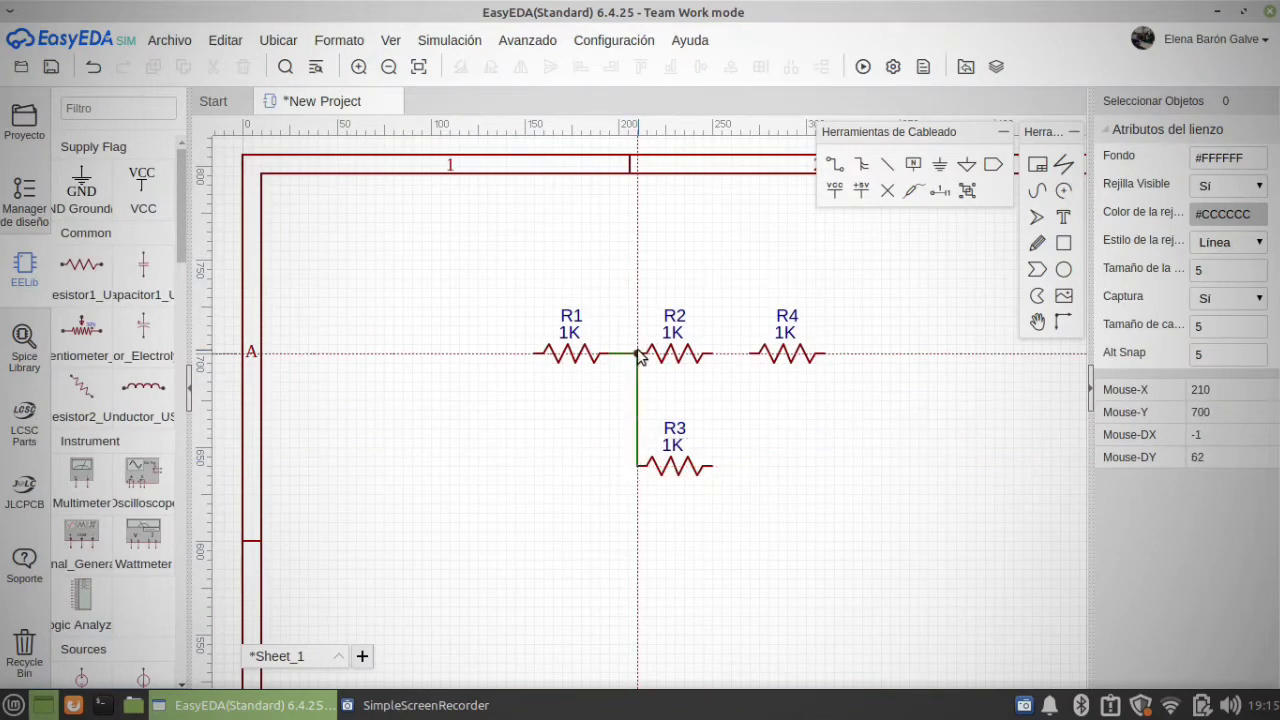
{"action": "left_click", "coordinate": [712, 354]}
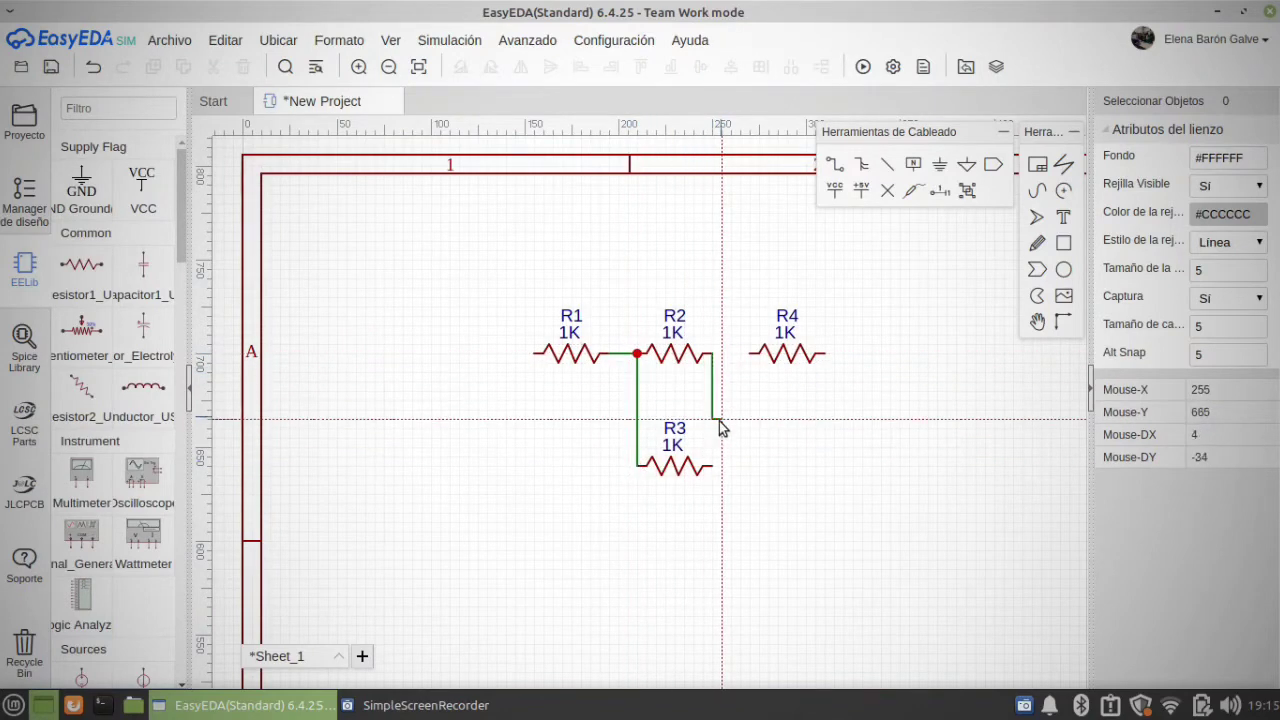
{"action": "left_click", "coordinate": [712, 467]}
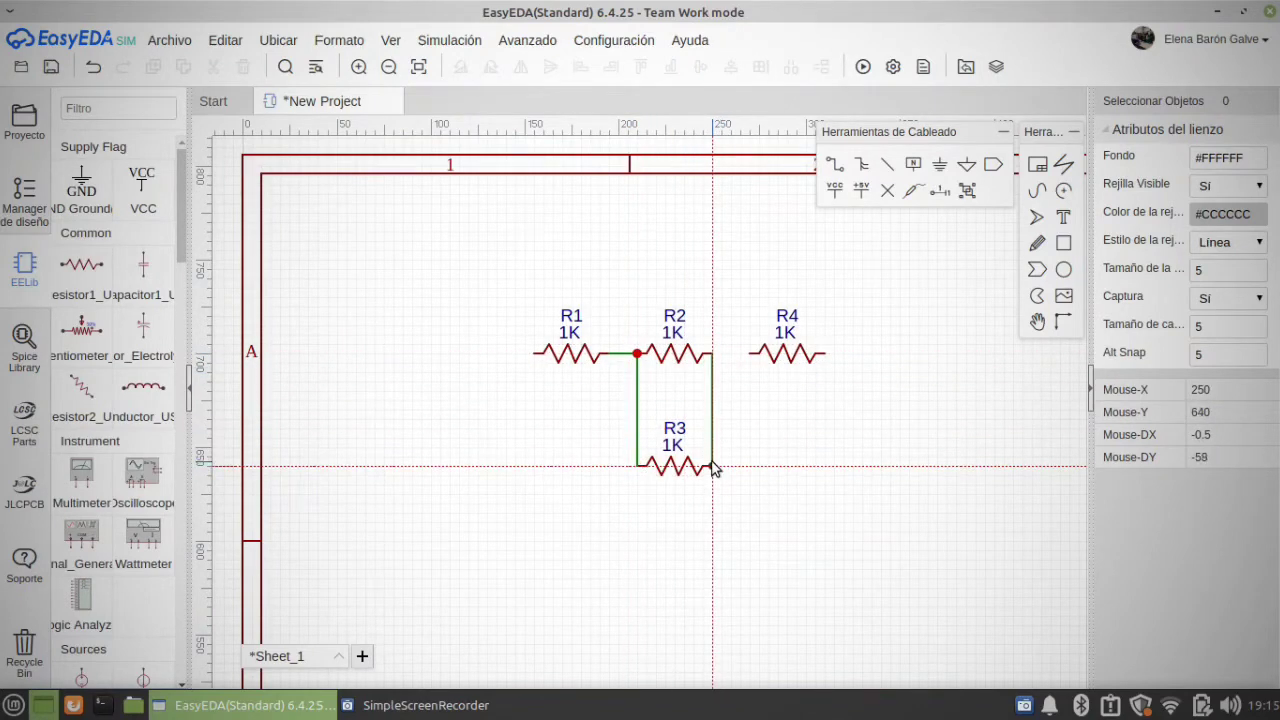
{"action": "left_click", "coordinate": [712, 354]}
{"action": "left_click", "coordinate": [750, 354]}
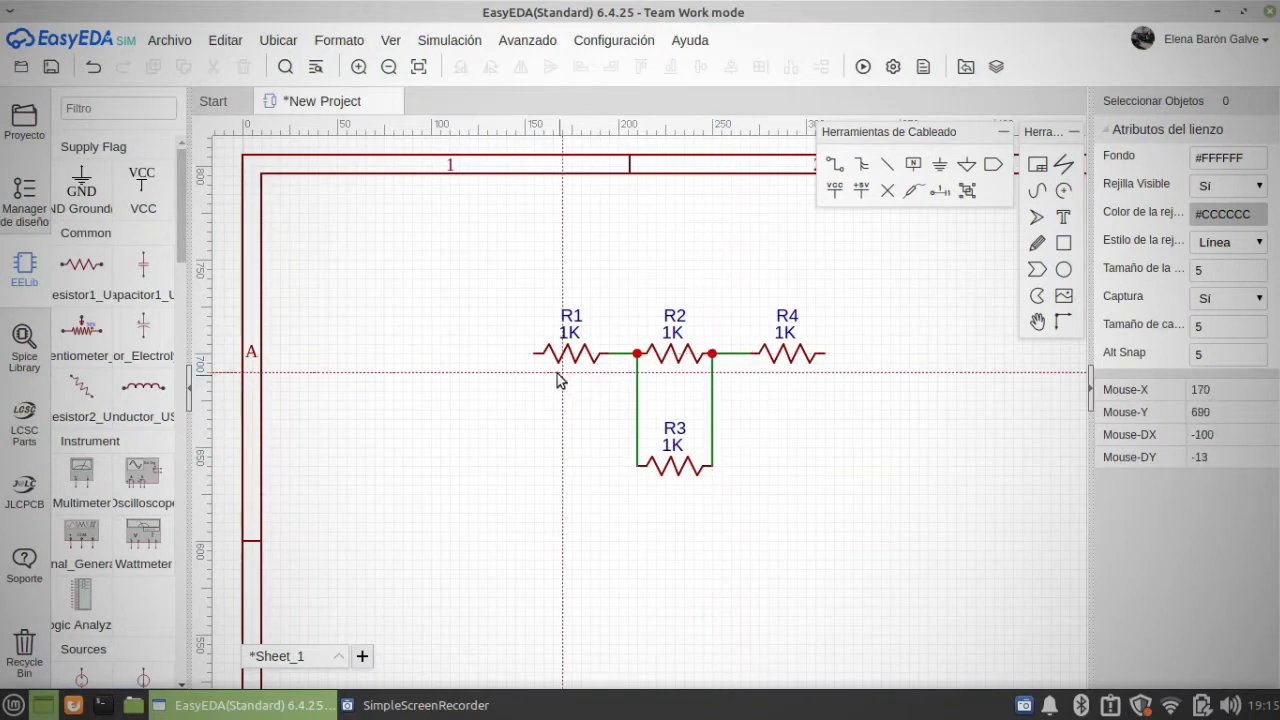
{"action": "left_click", "coordinate": [825, 355]}
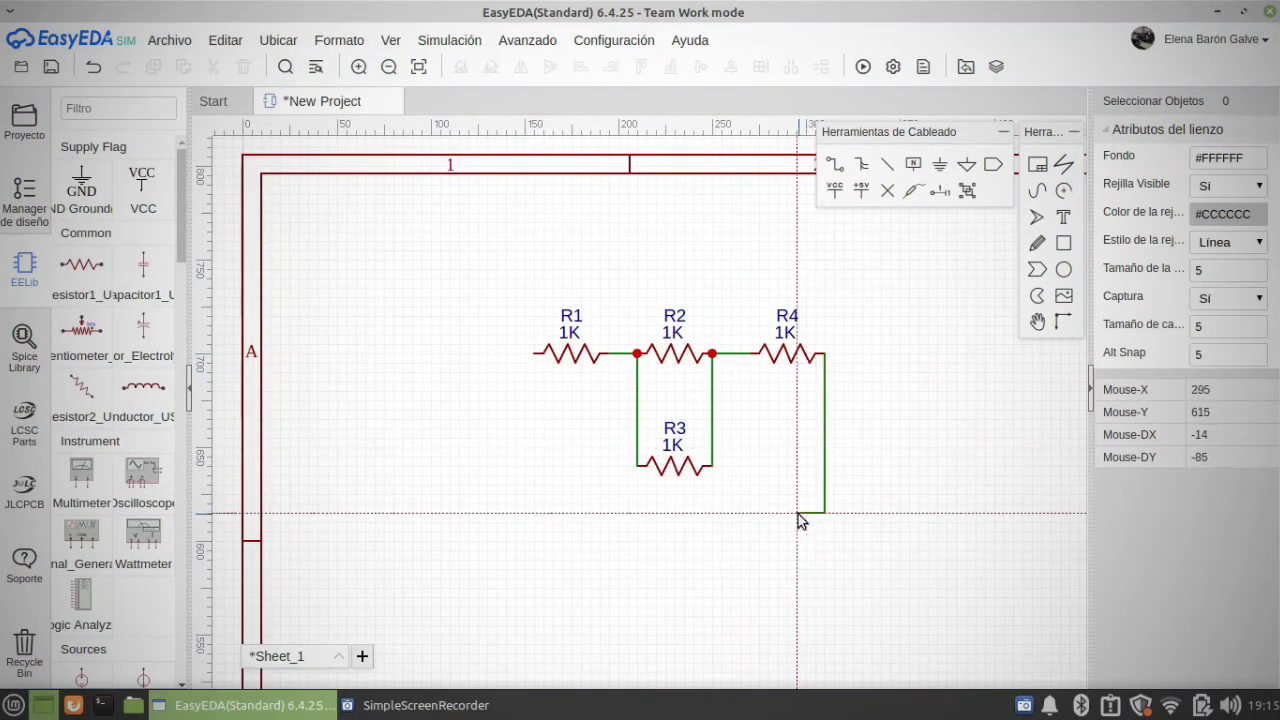
{"action": "left_click", "coordinate": [508, 512]}
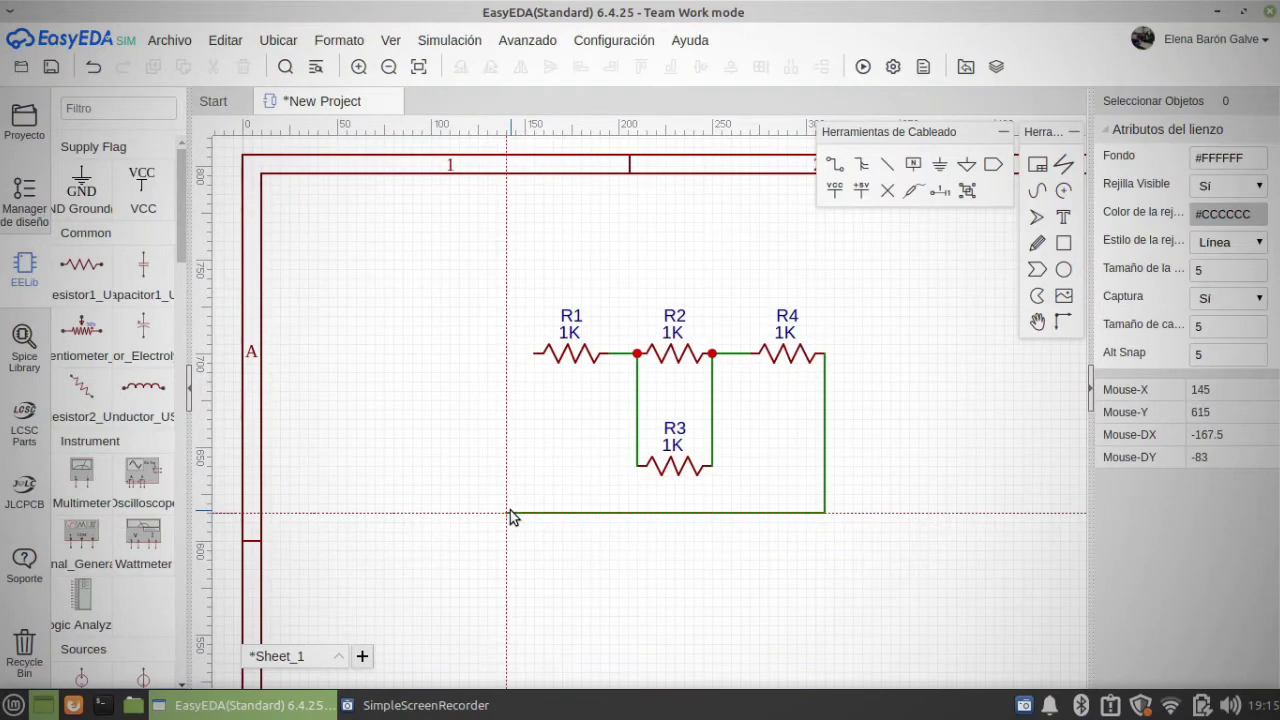
{"action": "left_click", "coordinate": [508, 458]}
{"action": "key", "text": "Escape"}
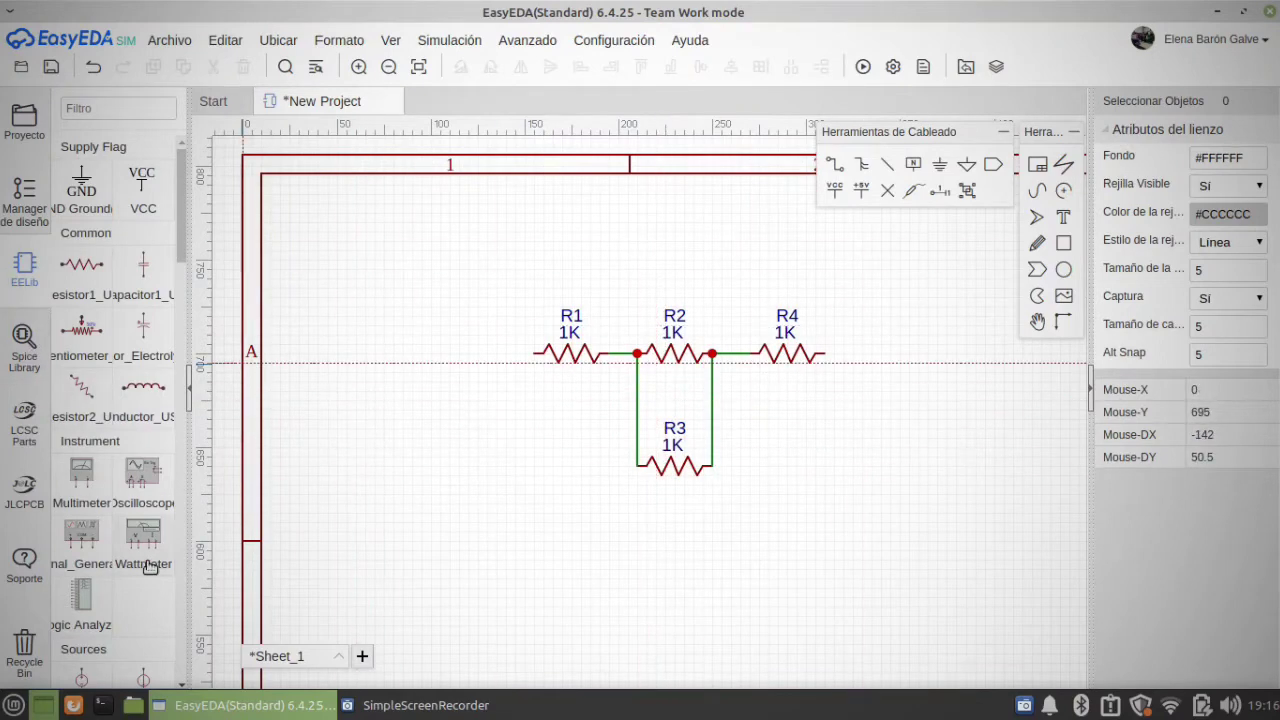
Step: Place one voltage source from the EELib Sources group on the sheet, to the left of and slightly below R1
{"action": "scroll", "coordinate": [148, 567], "scroll_direction": "down", "scroll_amount": 1}
{"action": "scroll", "coordinate": [148, 567], "scroll_direction": "down", "scroll_amount": 3}
{"action": "left_click", "coordinate": [81, 483]}
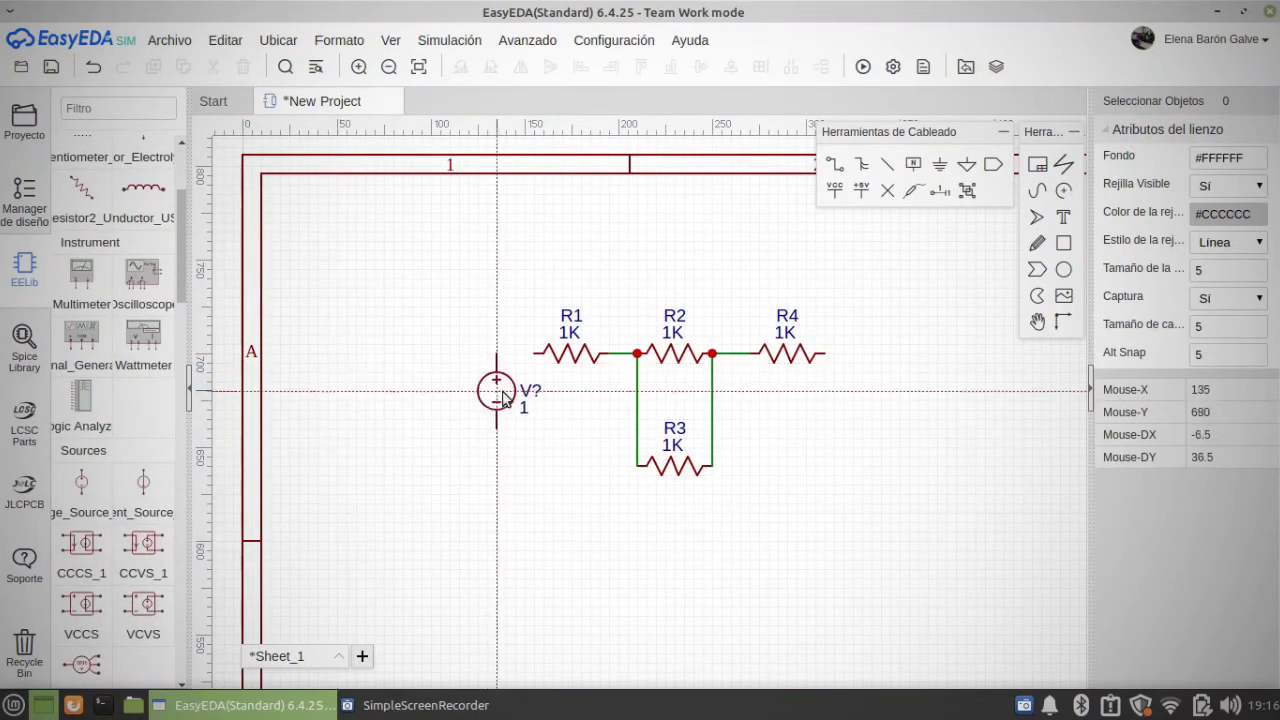
{"action": "left_click", "coordinate": [496, 425]}
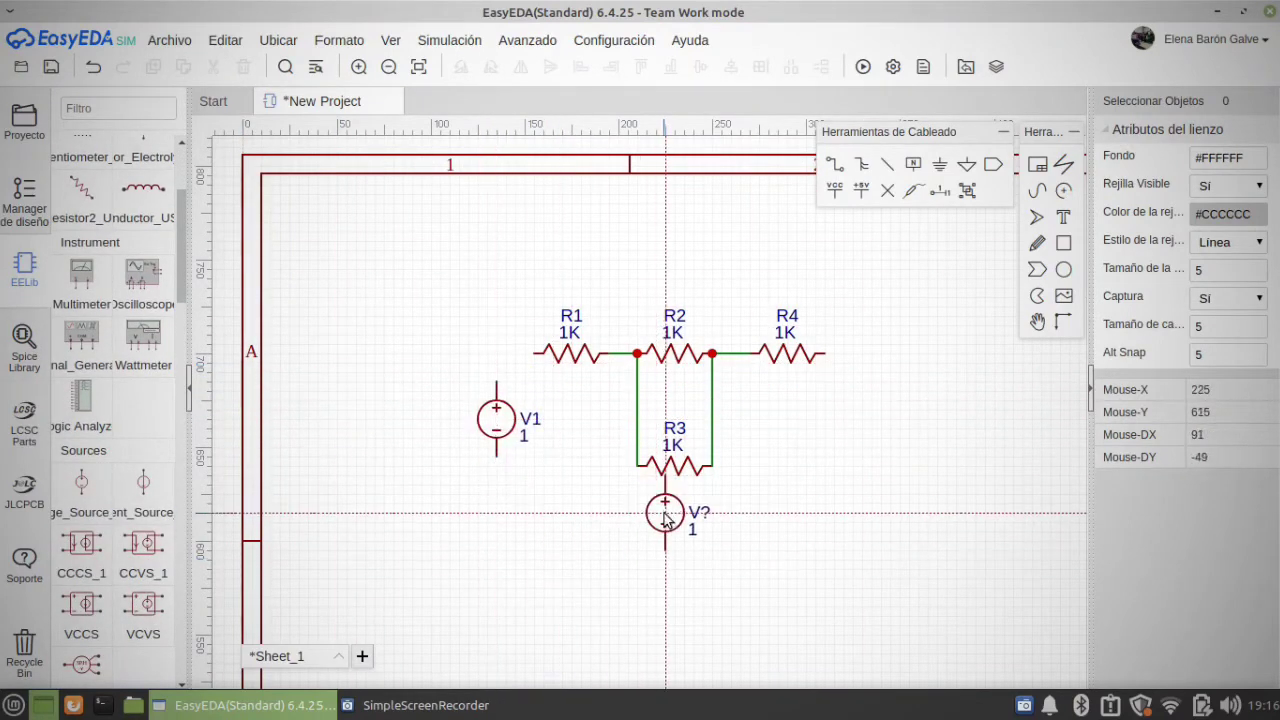
{"action": "key", "text": "Escape"}
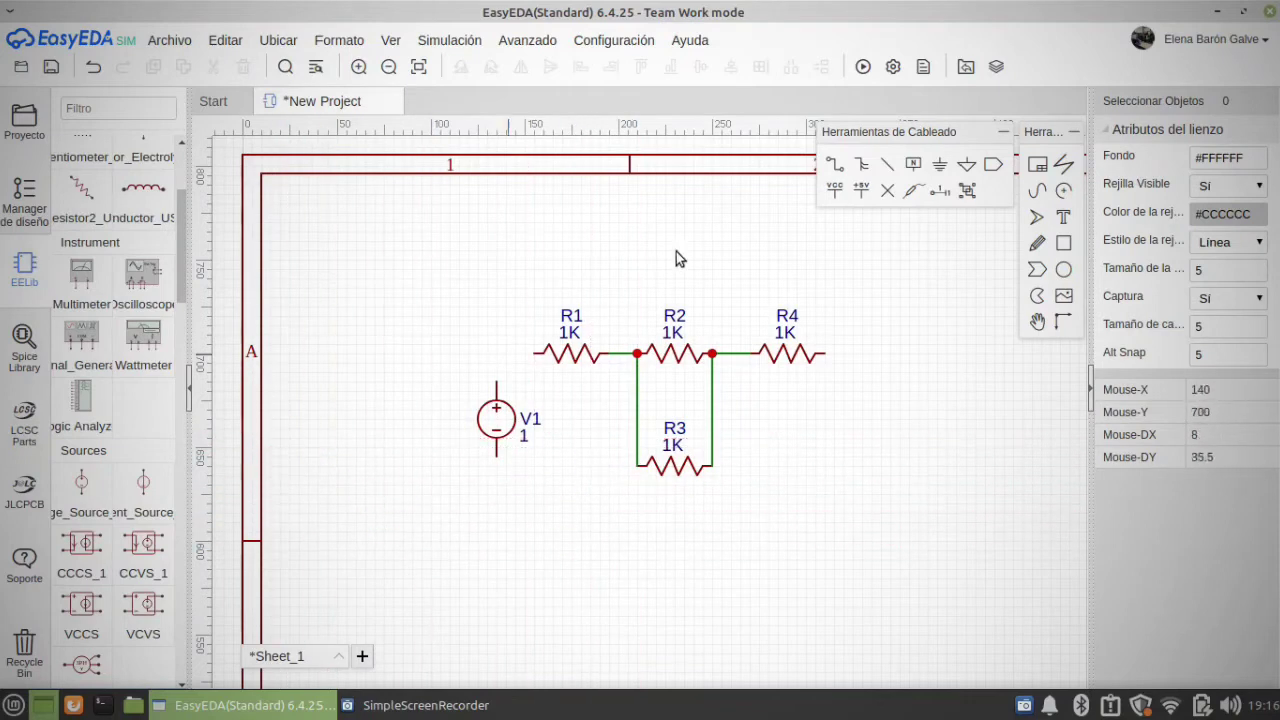
Step: Close the circuit by wiring V1's positive terminal to R1's left end and its negative terminal around below R3 to R4's right end
{"action": "left_click", "coordinate": [835, 167]}
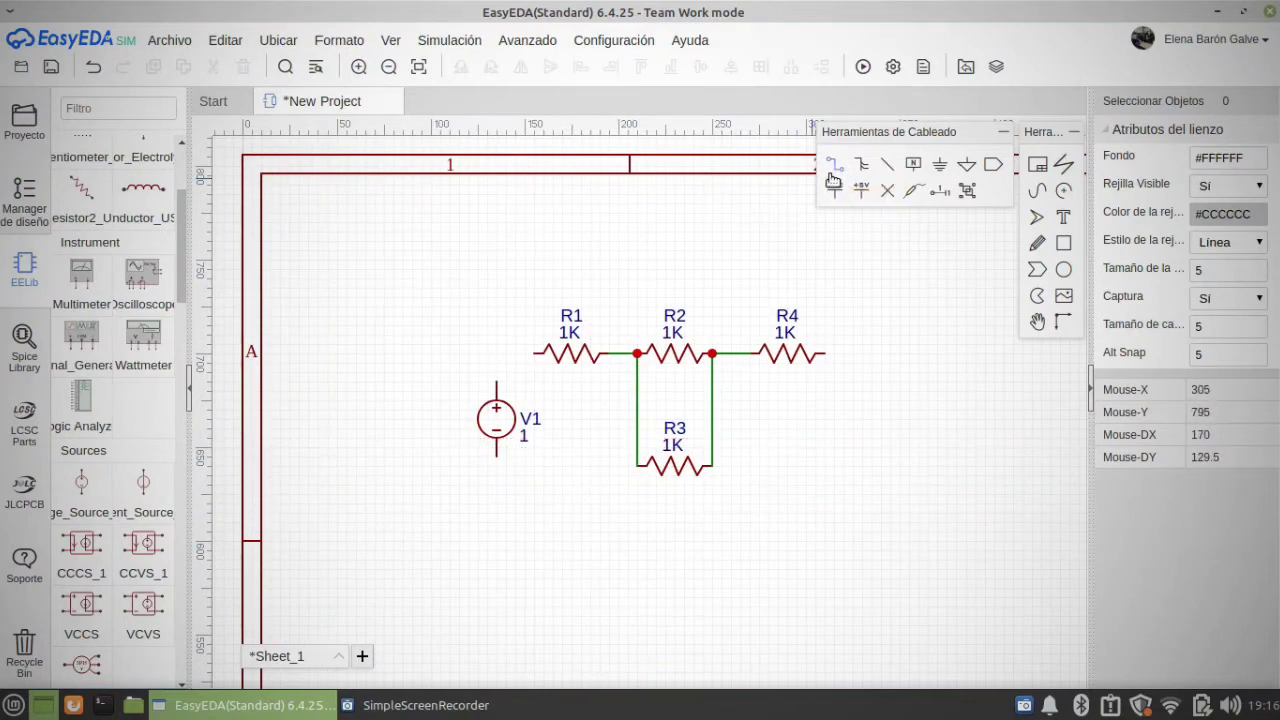
{"action": "left_click", "coordinate": [496, 392]}
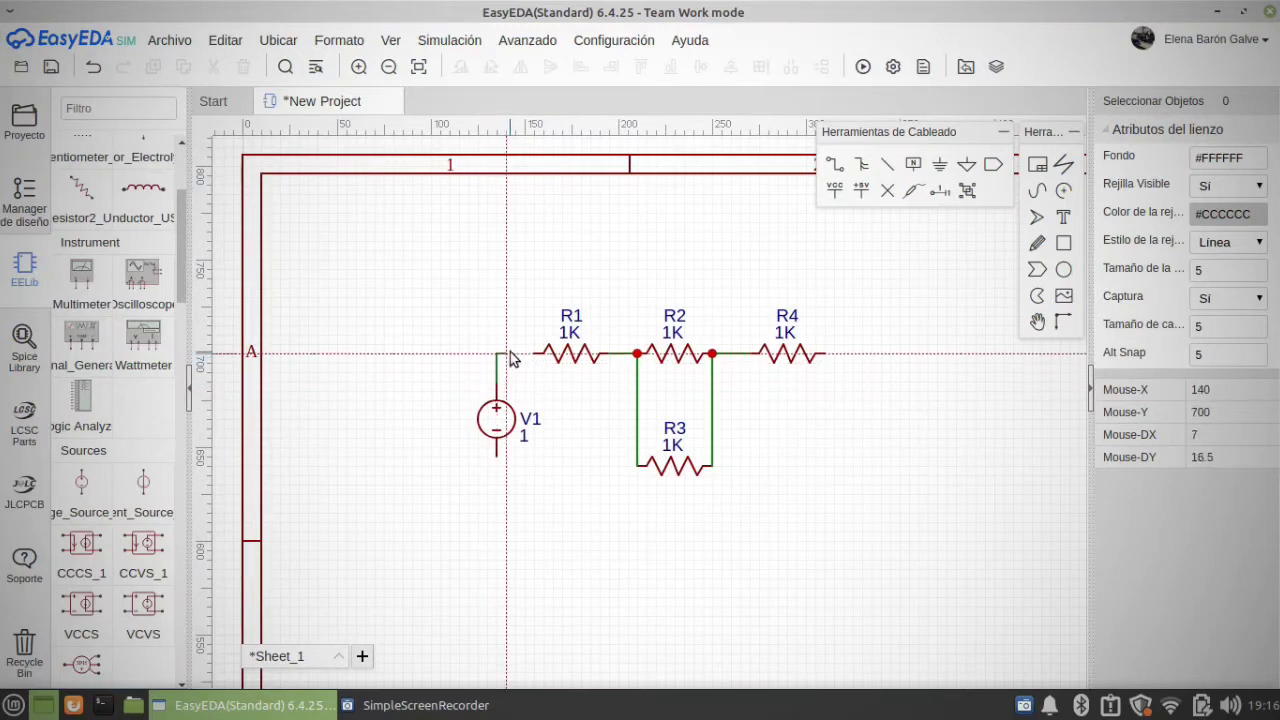
{"action": "left_click", "coordinate": [538, 353]}
{"action": "left_click", "coordinate": [496, 456]}
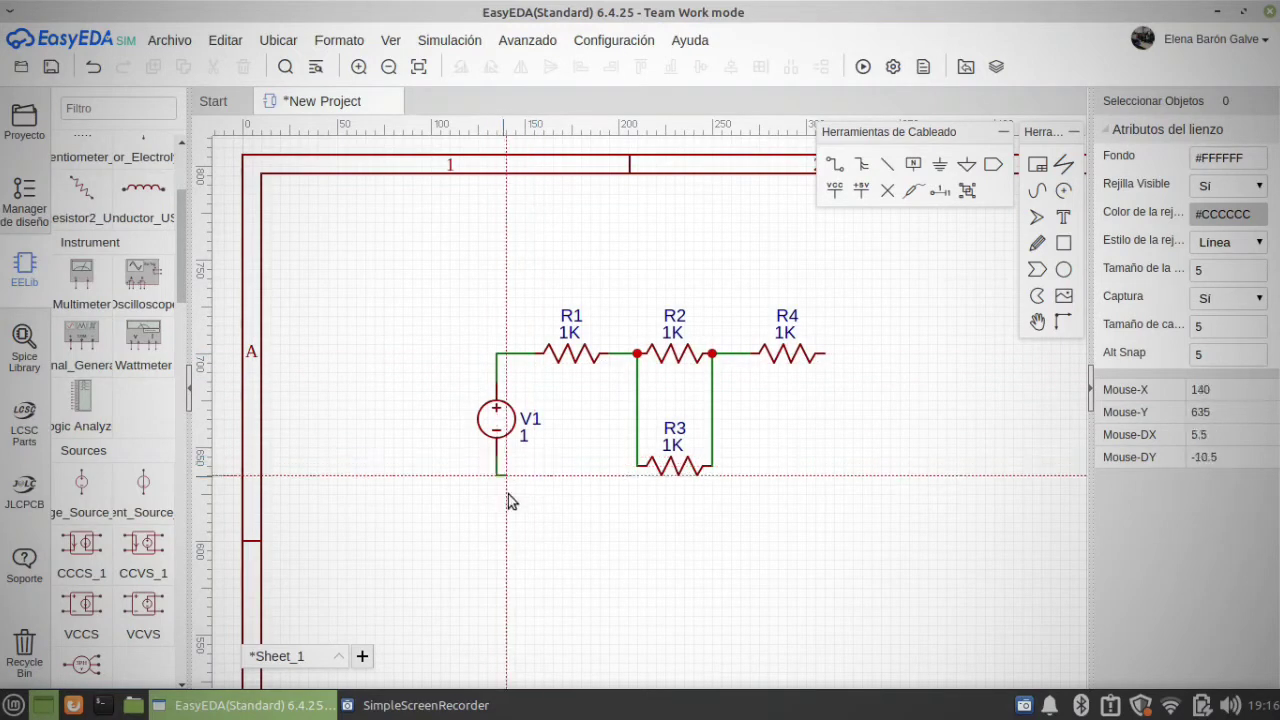
{"action": "left_click", "coordinate": [824, 569]}
{"action": "left_click", "coordinate": [824, 353]}
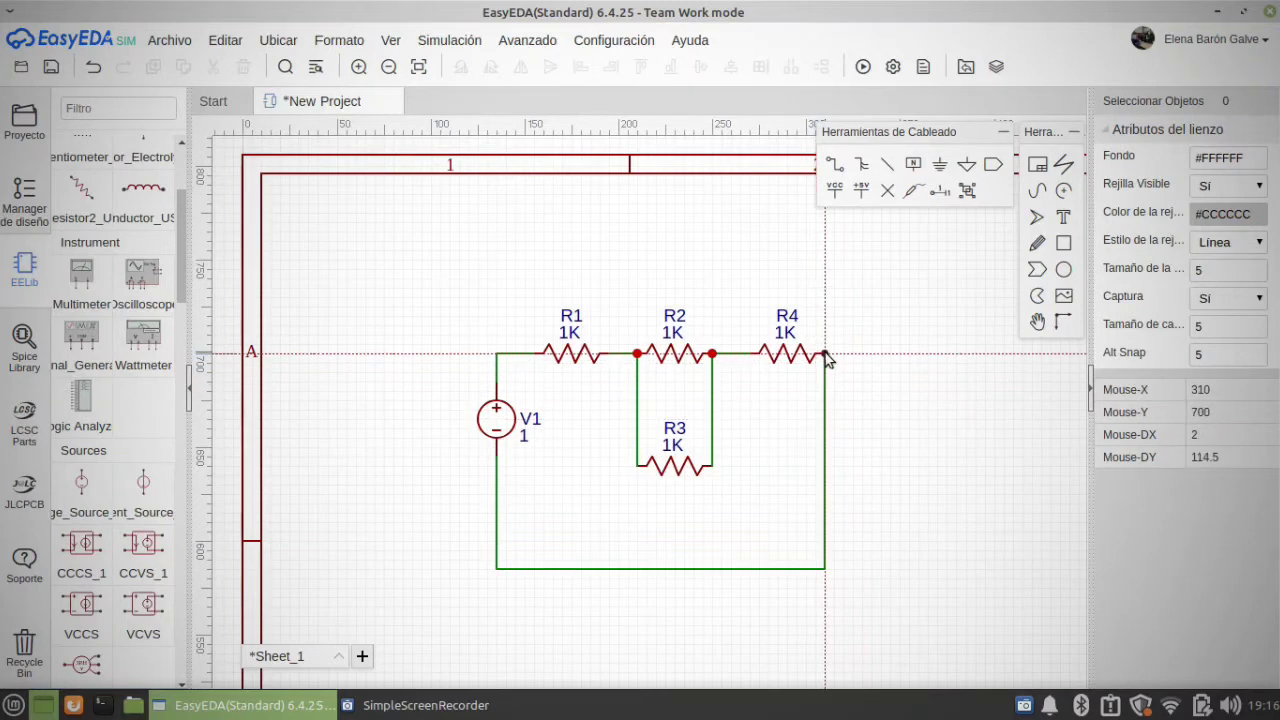
{"action": "key", "text": "Escape"}
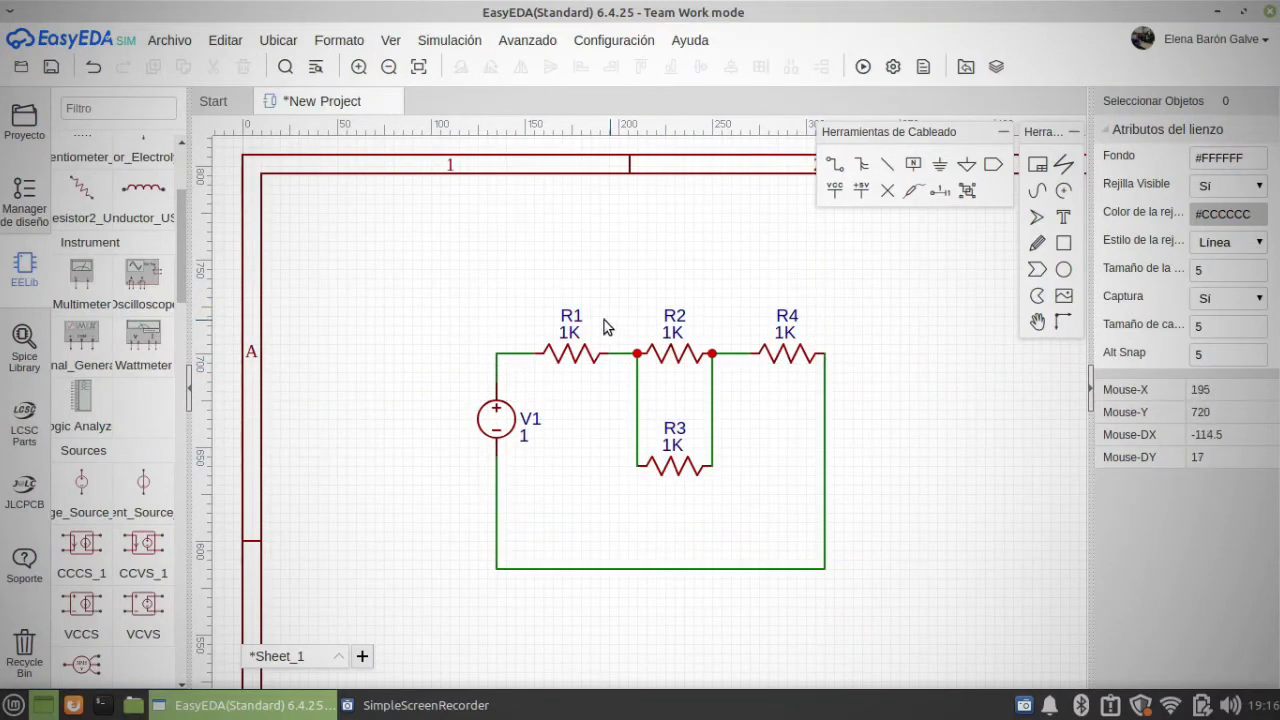
Step: Set the resistance of R1 to 200 Ω
{"action": "left_click", "coordinate": [567, 322]}
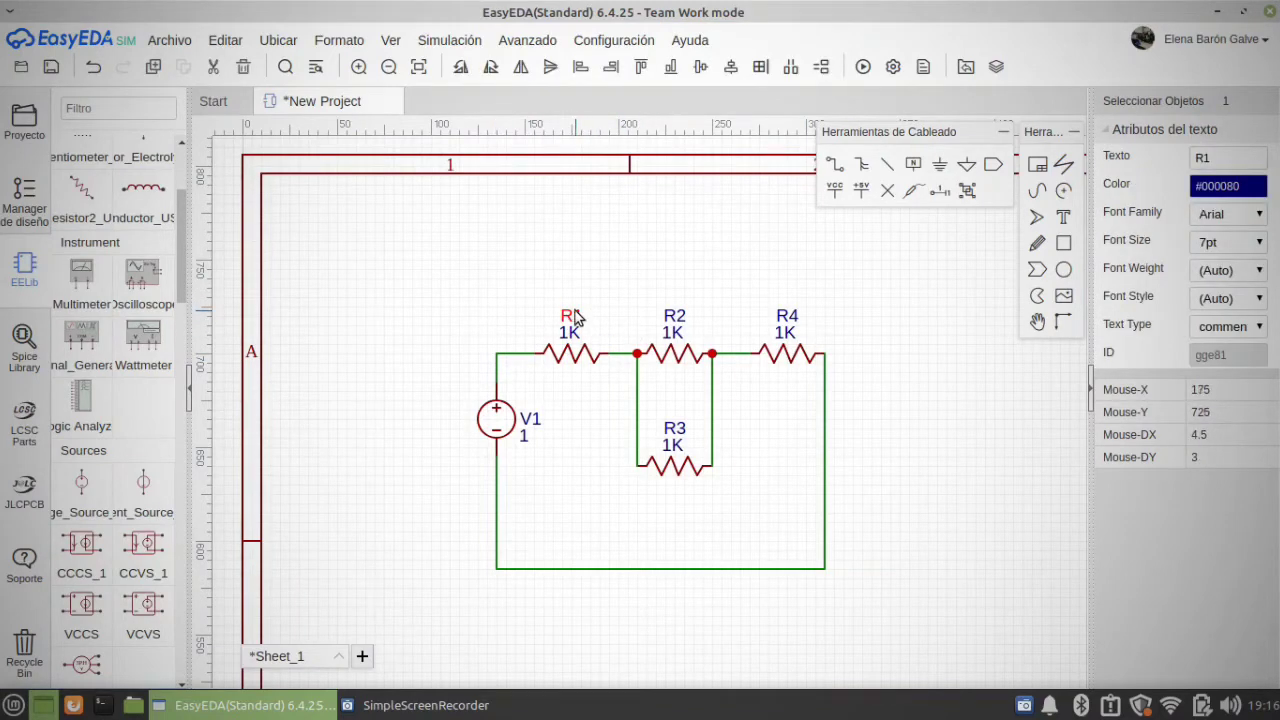
{"action": "double_click", "coordinate": [575, 317]}
{"action": "left_click", "coordinate": [495, 240]}
{"action": "left_click", "coordinate": [575, 336]}
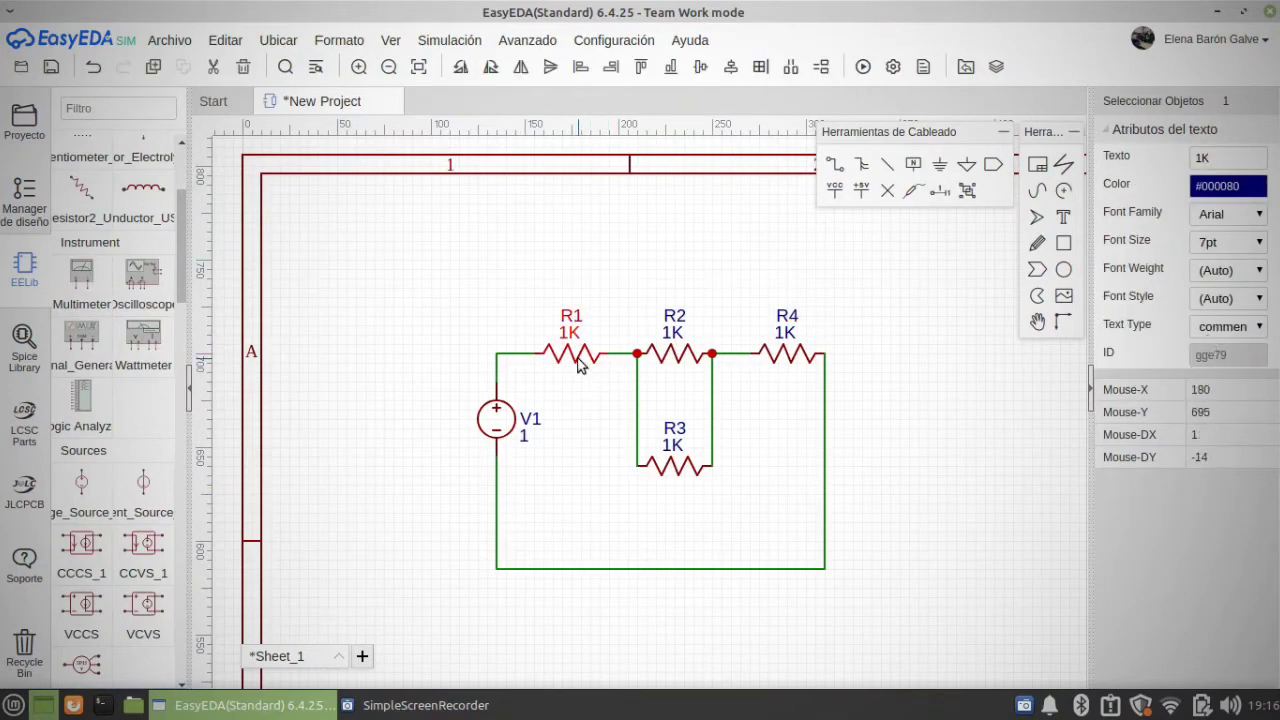
{"action": "left_click", "coordinate": [578, 355]}
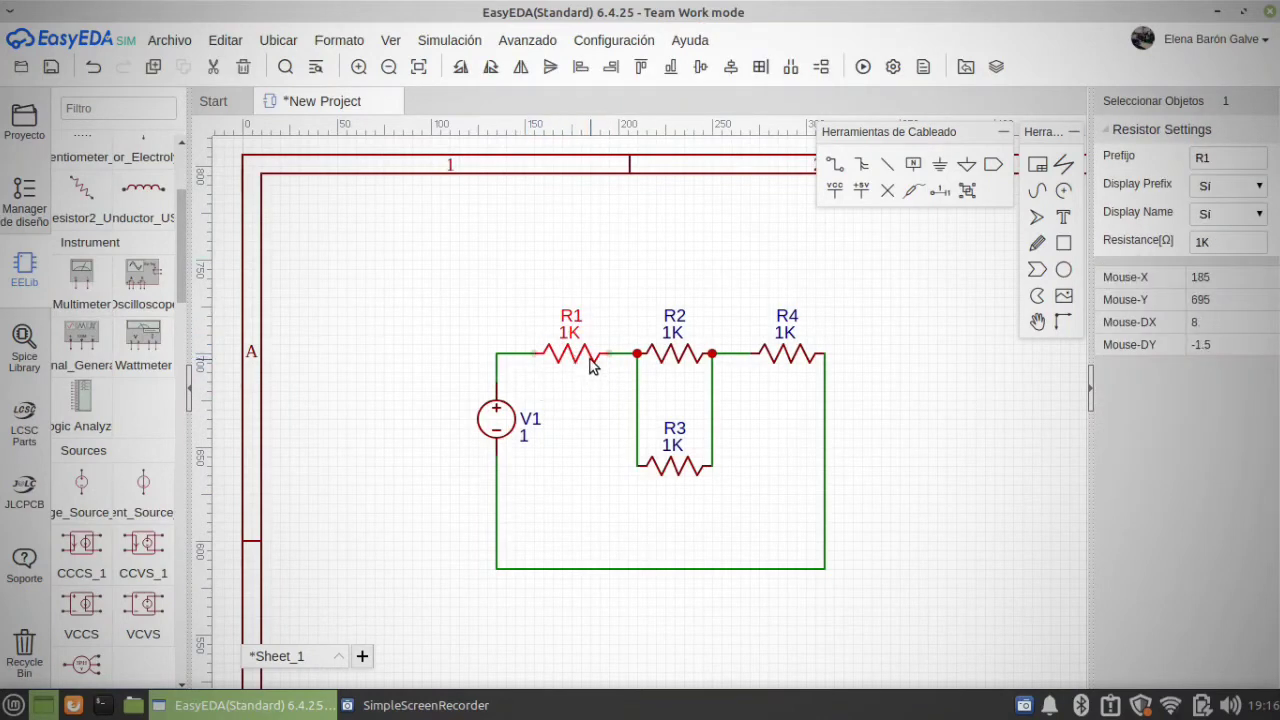
{"action": "double_click", "coordinate": [1219, 244]}
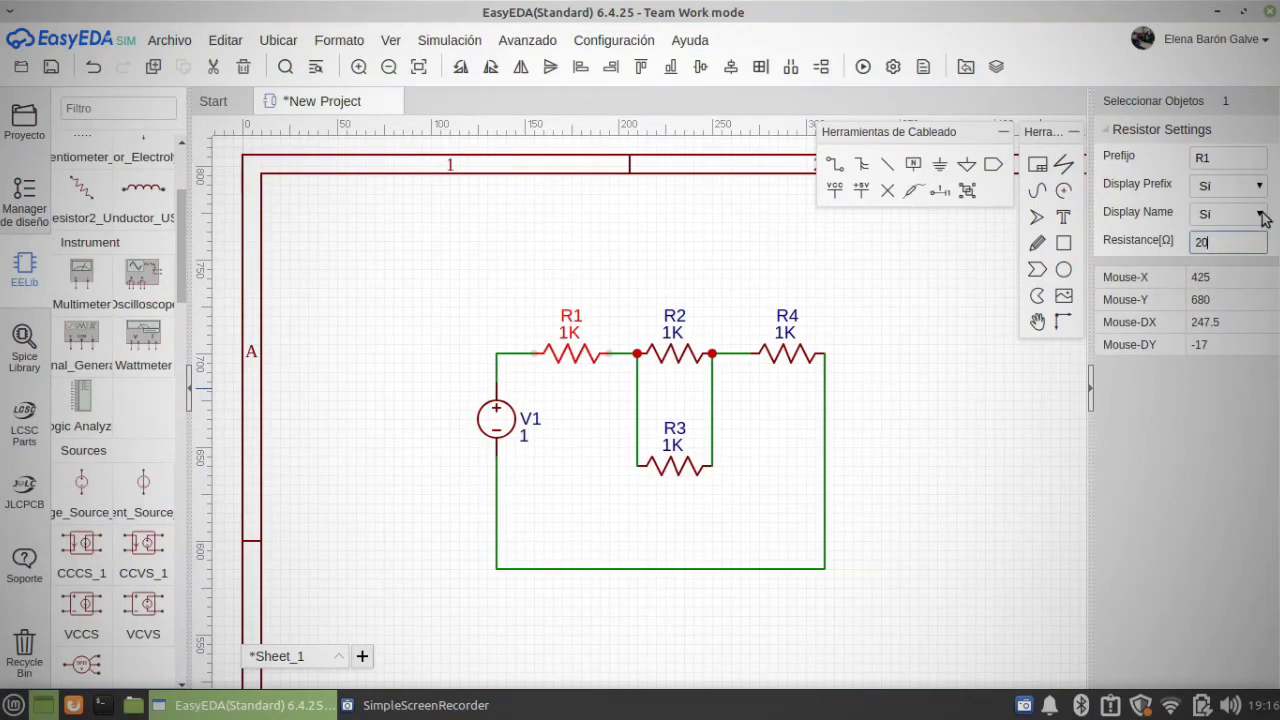
Step: Set the resistance of R2 and R3 to 500 Ω each
{"action": "left_click", "coordinate": [674, 352]}
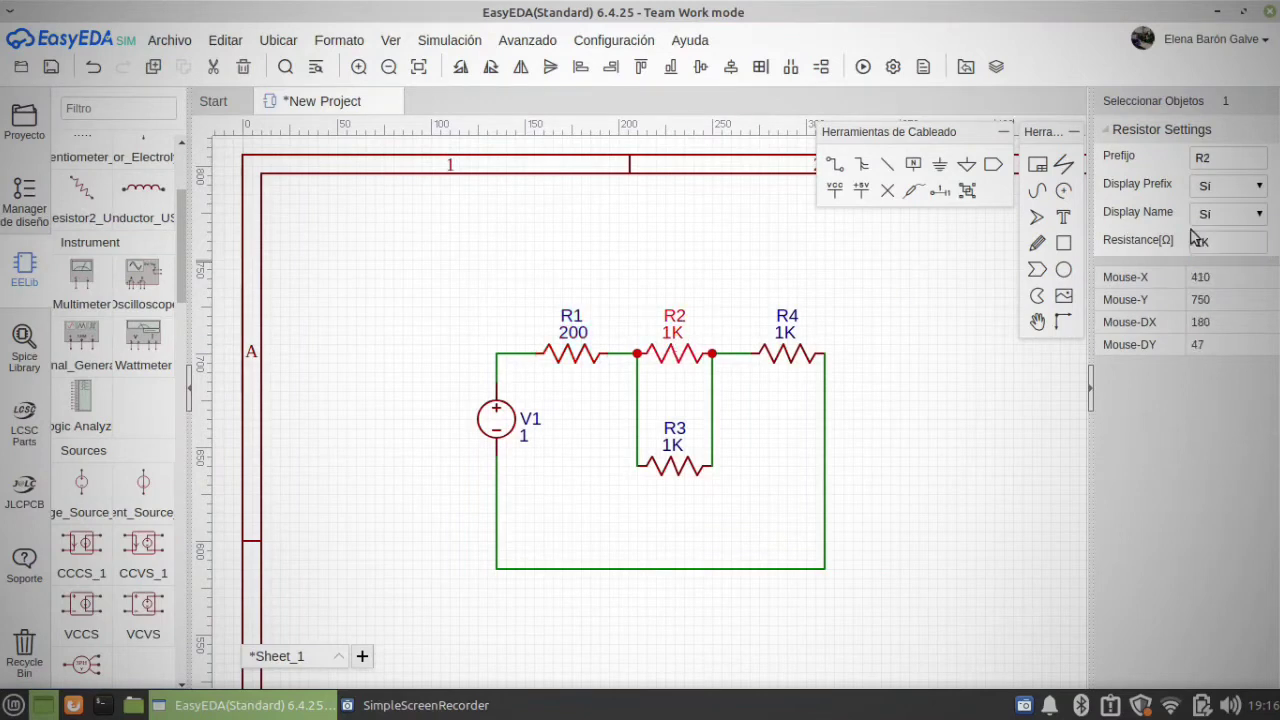
{"action": "double_click", "coordinate": [1250, 243]}
{"action": "left_click", "coordinate": [674, 466]}
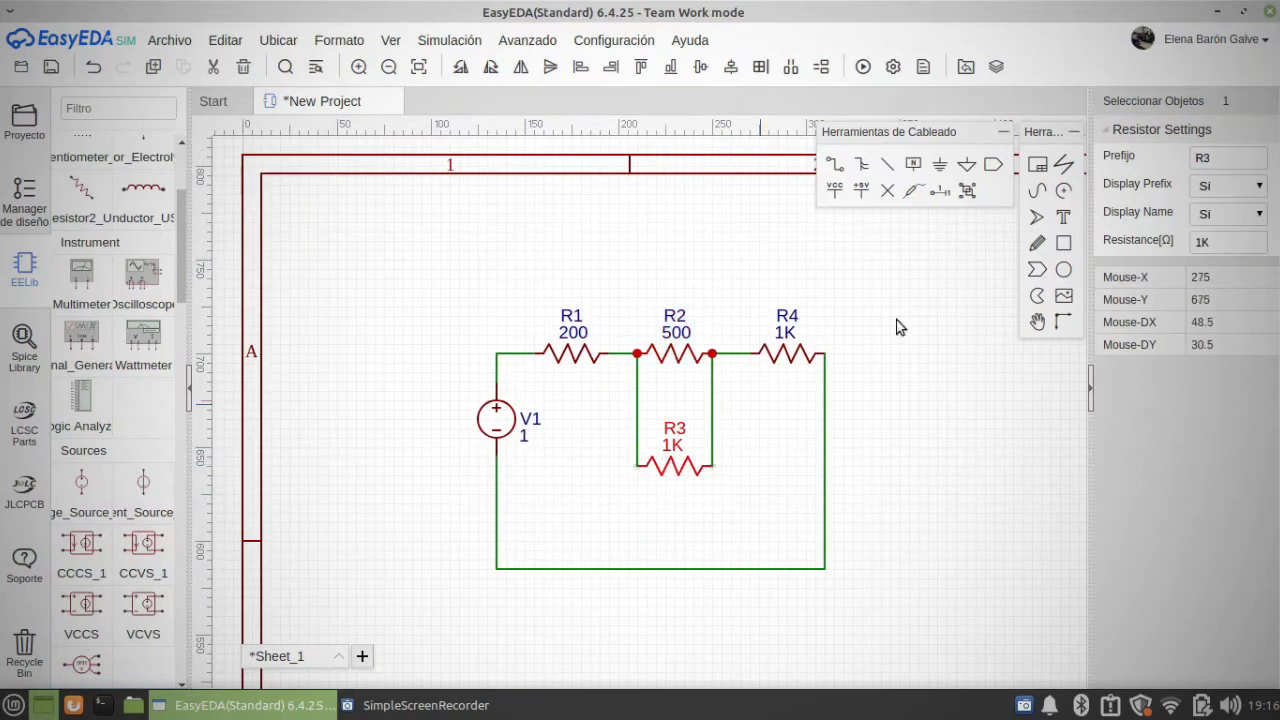
{"action": "double_click", "coordinate": [1233, 244]}
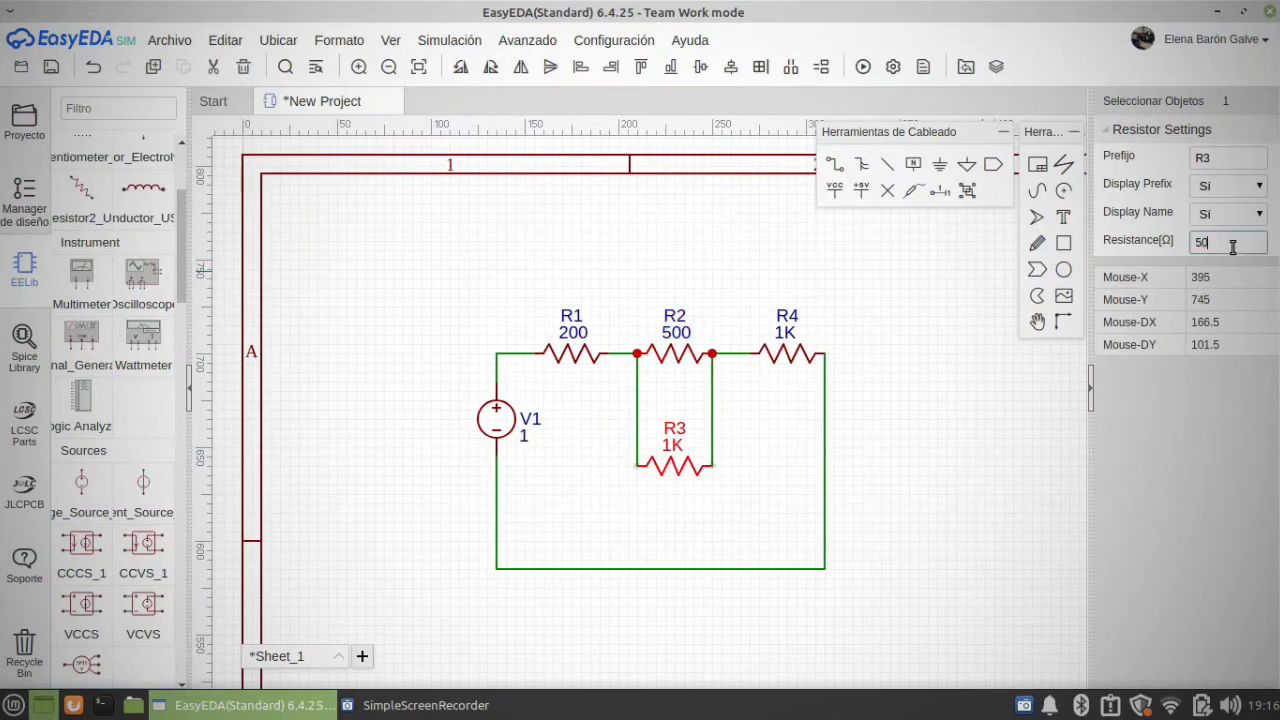
{"action": "type", "text": "500"}
{"action": "key", "text": "Return"}
{"action": "left_click", "coordinate": [815, 354]}
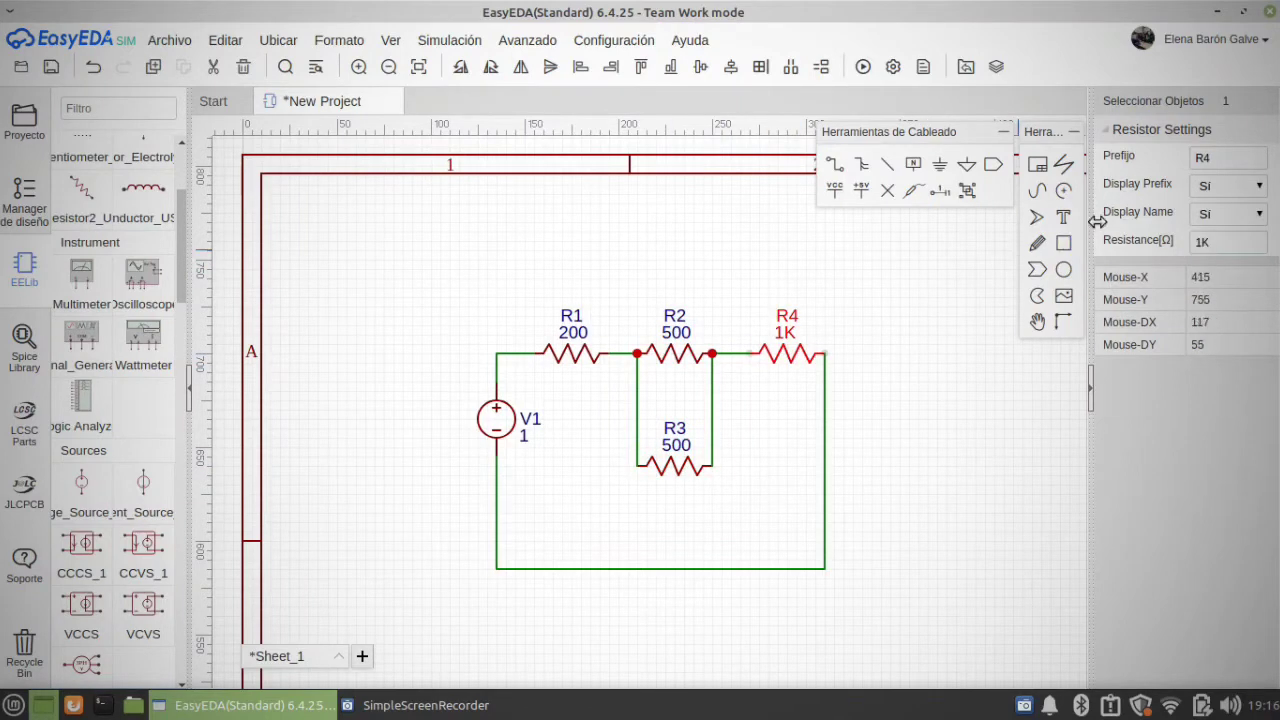
{"action": "left_click", "coordinate": [872, 368]}
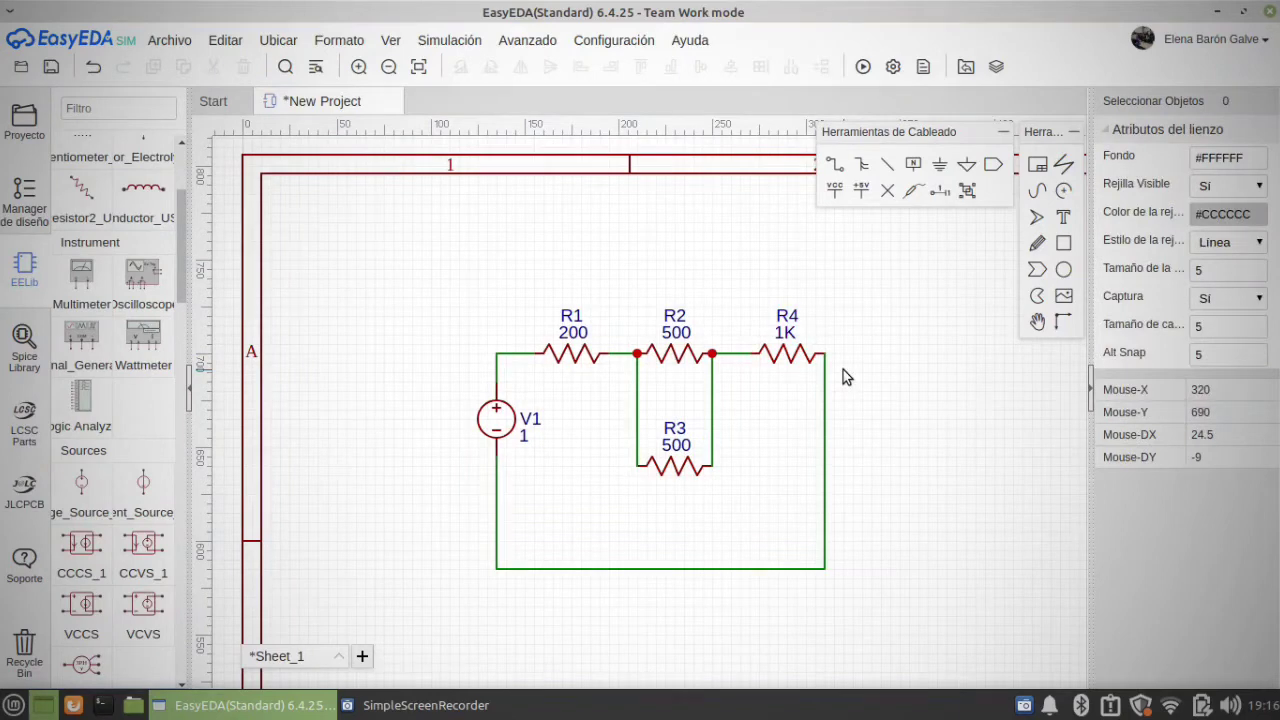
Step: Set the DC value of voltage source V1 to 12 V
{"action": "left_click", "coordinate": [494, 414]}
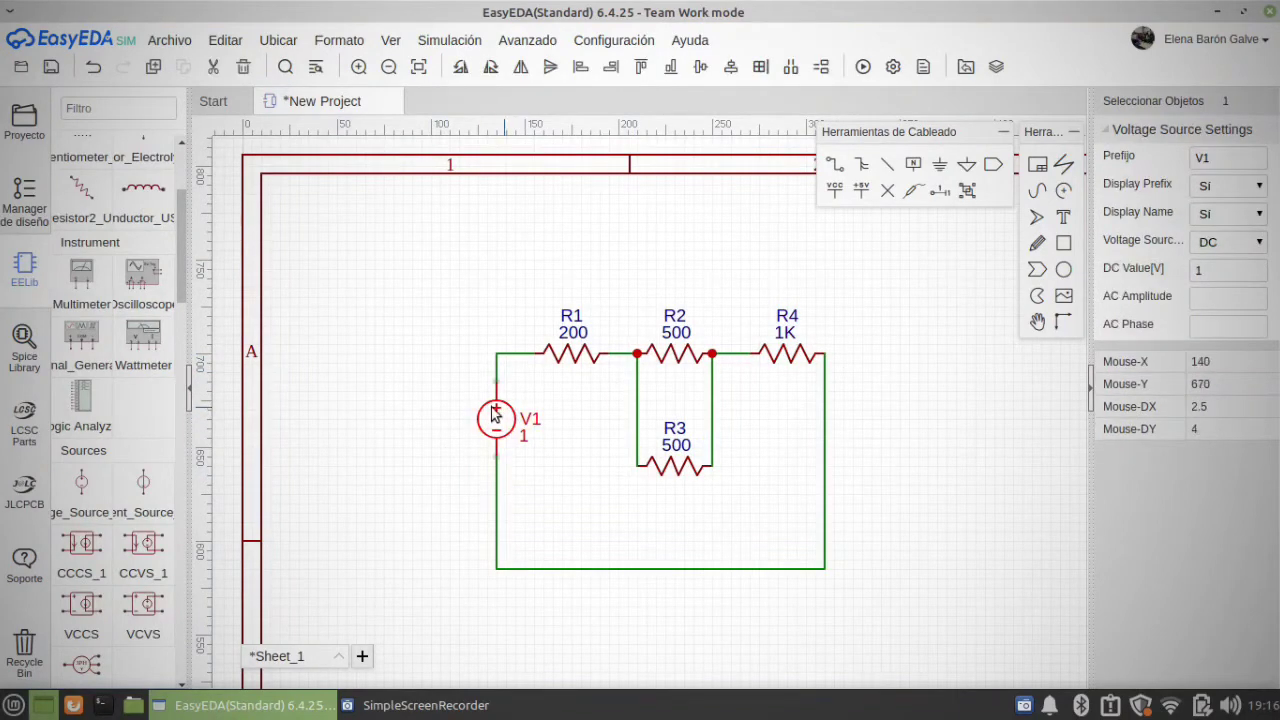
{"action": "left_click", "coordinate": [1220, 263]}
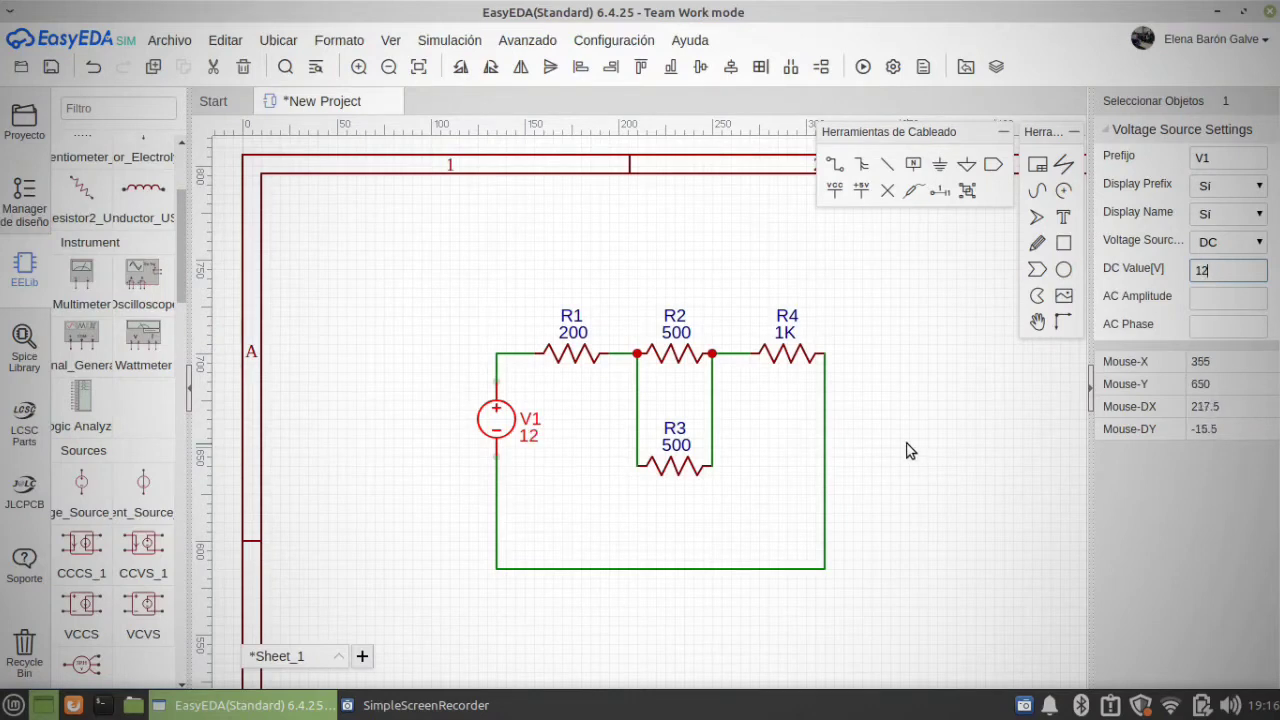
{"action": "left_click", "coordinate": [942, 466]}
Step: Place a GND ground symbol from EELib on the circuit's bottom wire, between V1 and R3
{"action": "scroll", "coordinate": [942, 466], "scroll_direction": "down", "scroll_amount": 1}
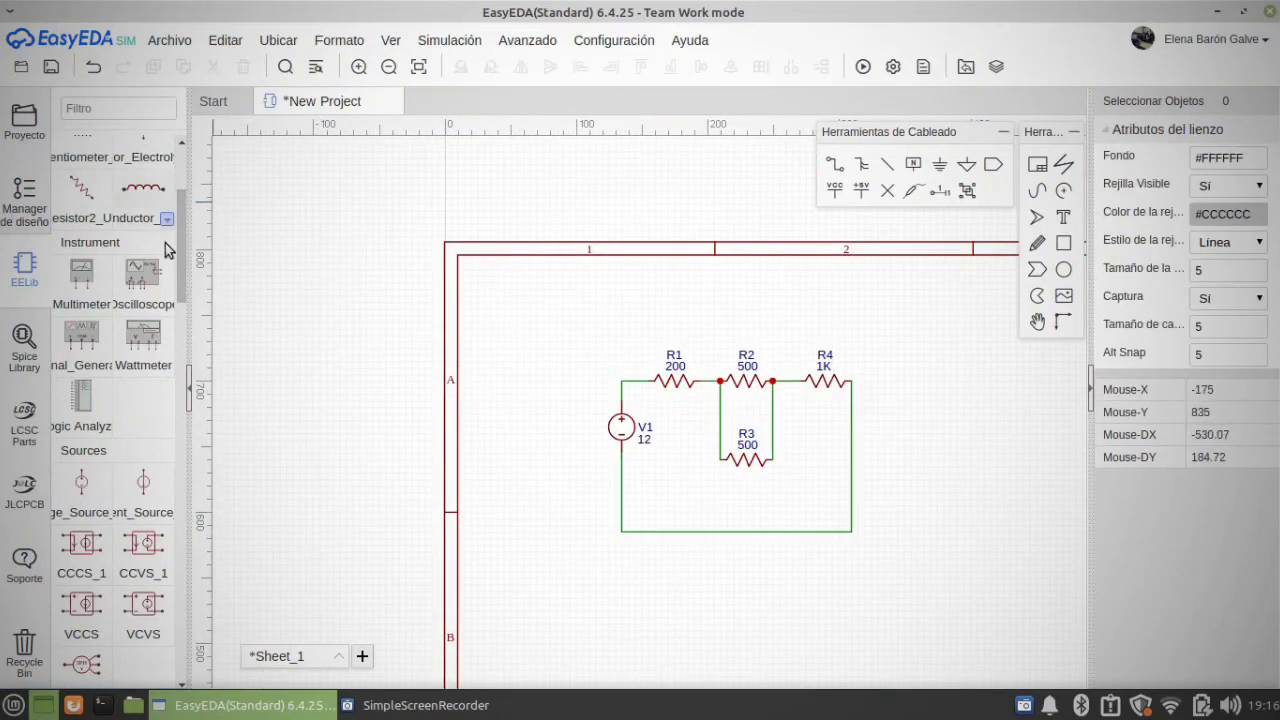
{"action": "scroll", "coordinate": [165, 240], "scroll_direction": "up", "scroll_amount": 4}
{"action": "left_click", "coordinate": [100, 198]}
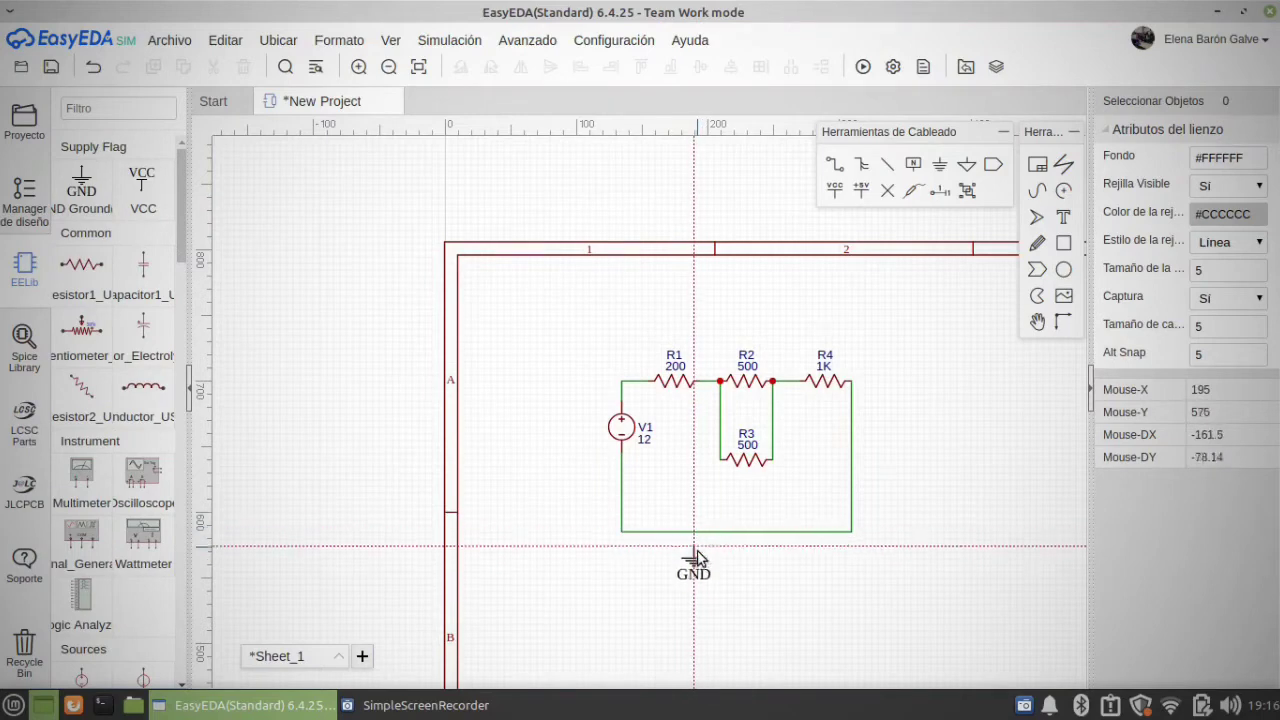
{"action": "scroll", "coordinate": [697, 550], "scroll_direction": "up", "scroll_amount": 6}
{"action": "left_click", "coordinate": [680, 497]}
{"action": "scroll", "coordinate": [682, 530], "scroll_direction": "down", "scroll_amount": 4}
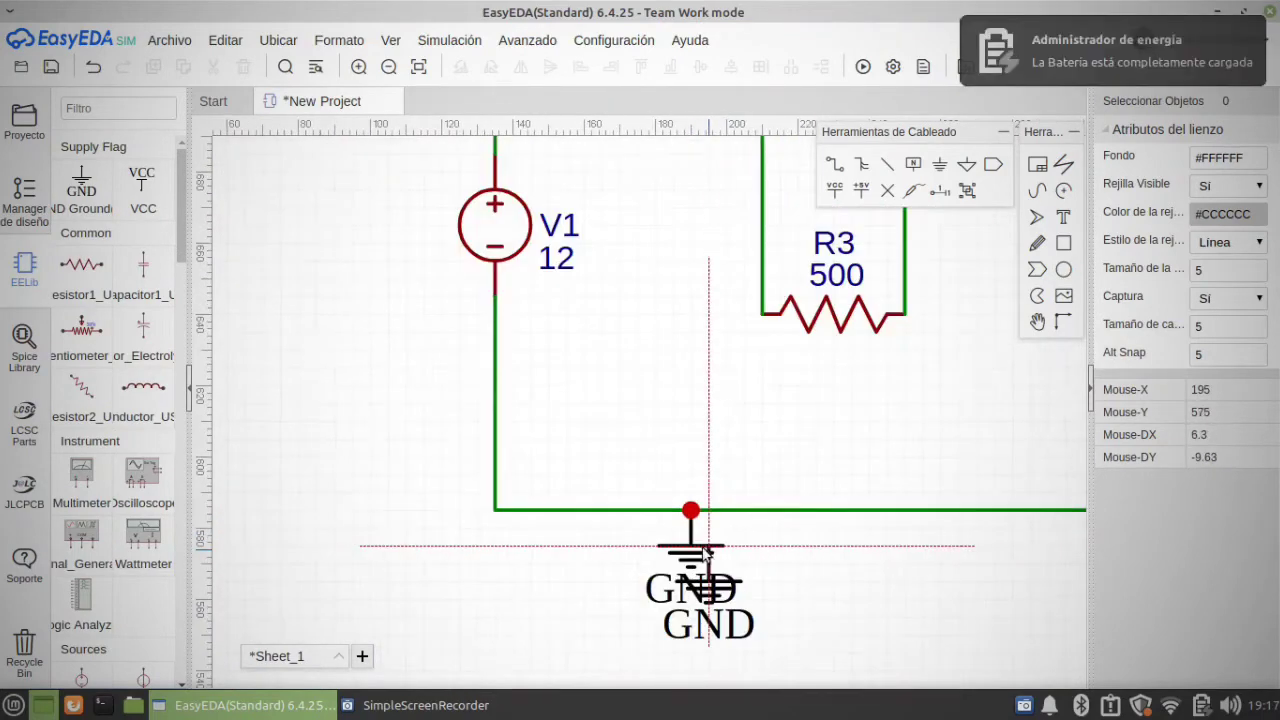
{"action": "key", "text": "Escape"}
{"action": "scroll", "coordinate": [1007, 485], "scroll_direction": "down", "scroll_amount": 2}
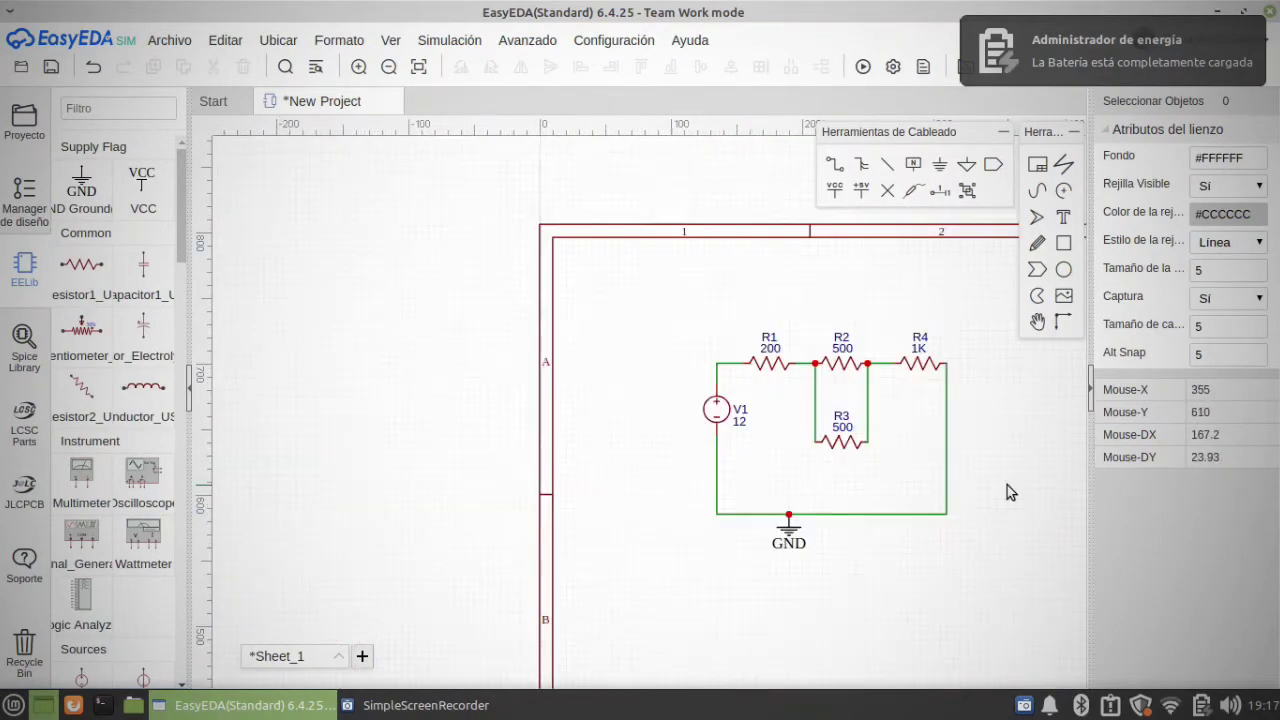
Step: Place a multimeter from the EELib Instrument group to the right of the circuit and choose Voltmeter as its type
{"action": "right_click_drag", "start_coordinate": [1004, 486], "coordinate": [637, 448]}
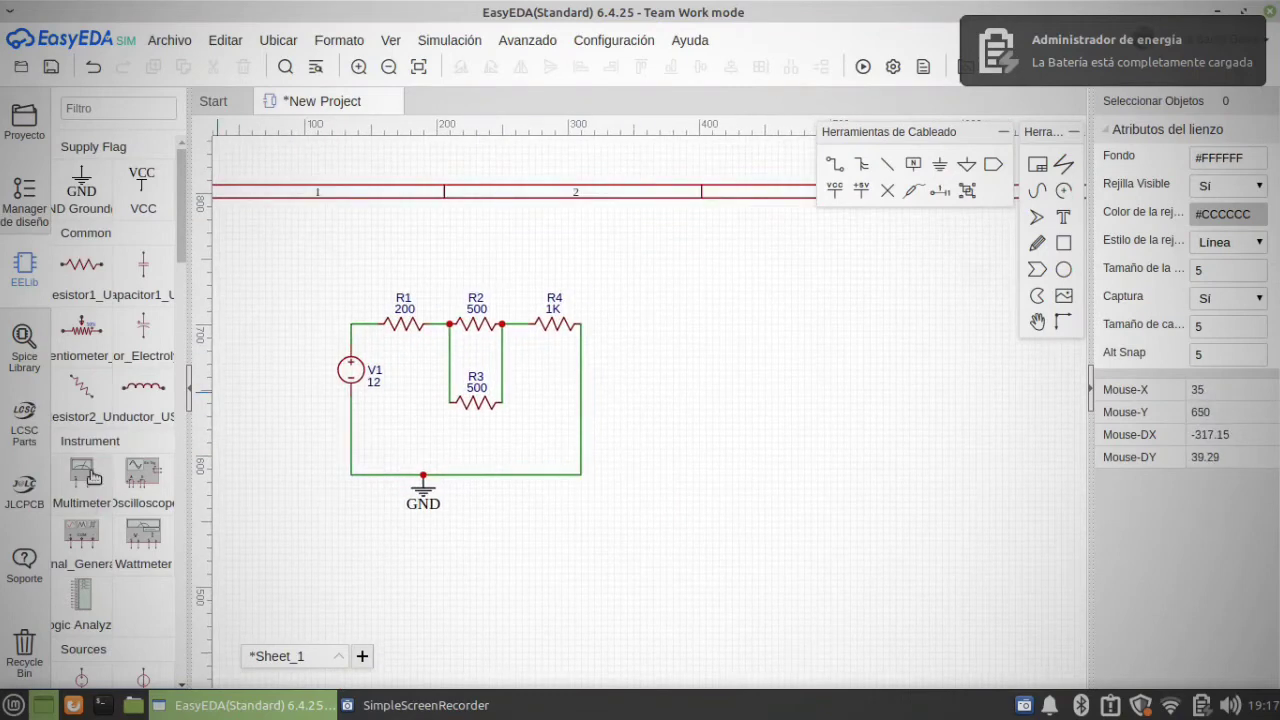
{"action": "left_click", "coordinate": [82, 472]}
{"action": "left_click", "coordinate": [808, 325]}
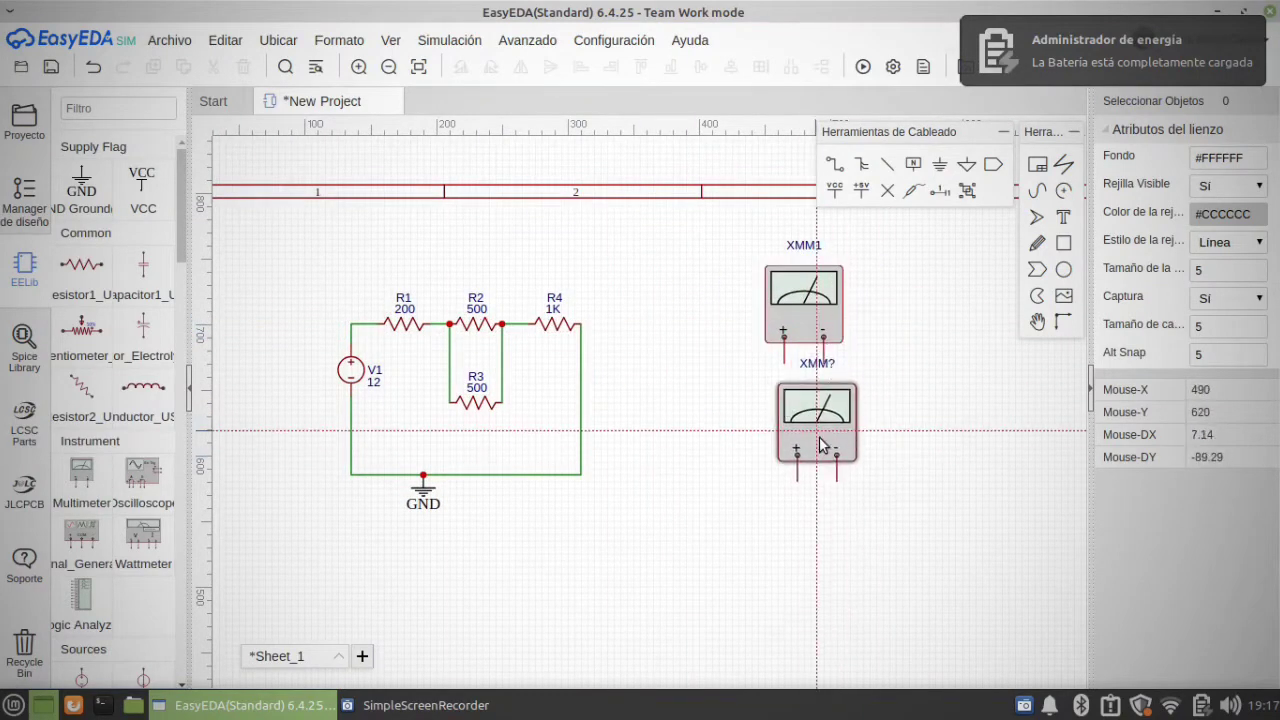
{"action": "key", "text": "Escape"}
{"action": "left_click", "coordinate": [830, 315]}
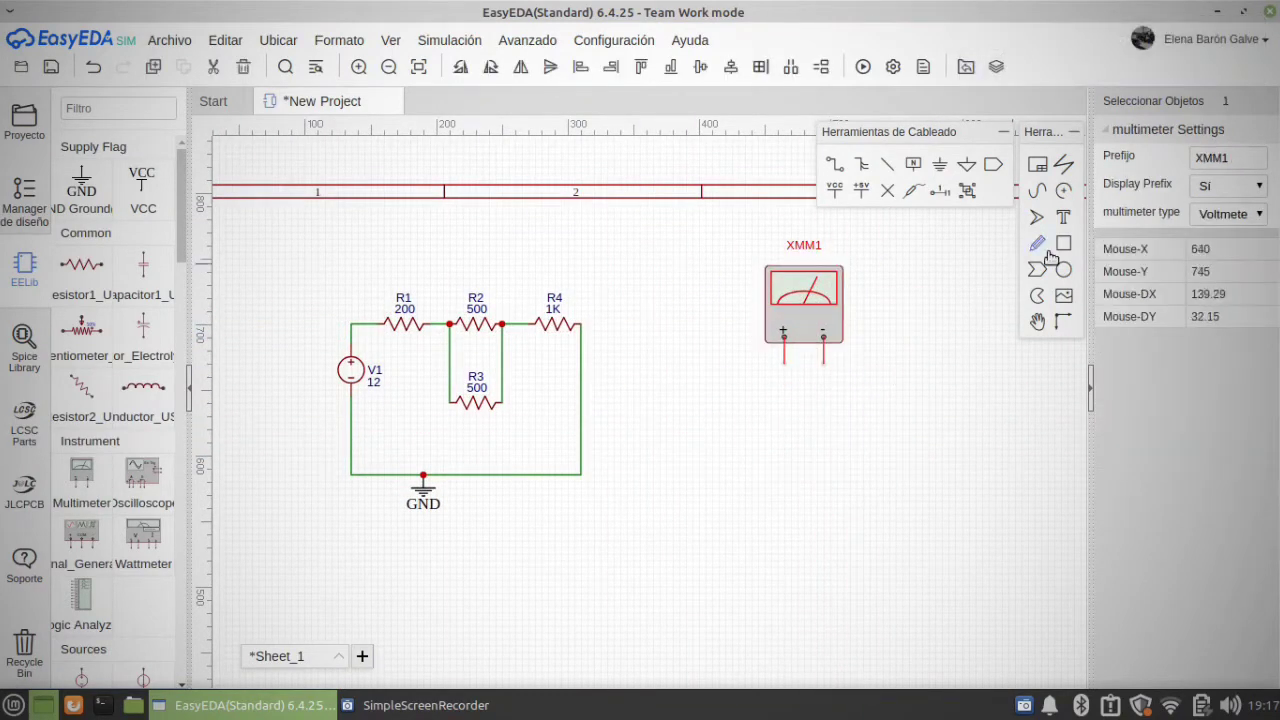
{"action": "left_click", "coordinate": [1259, 216]}
{"action": "left_click", "coordinate": [1228, 236]}
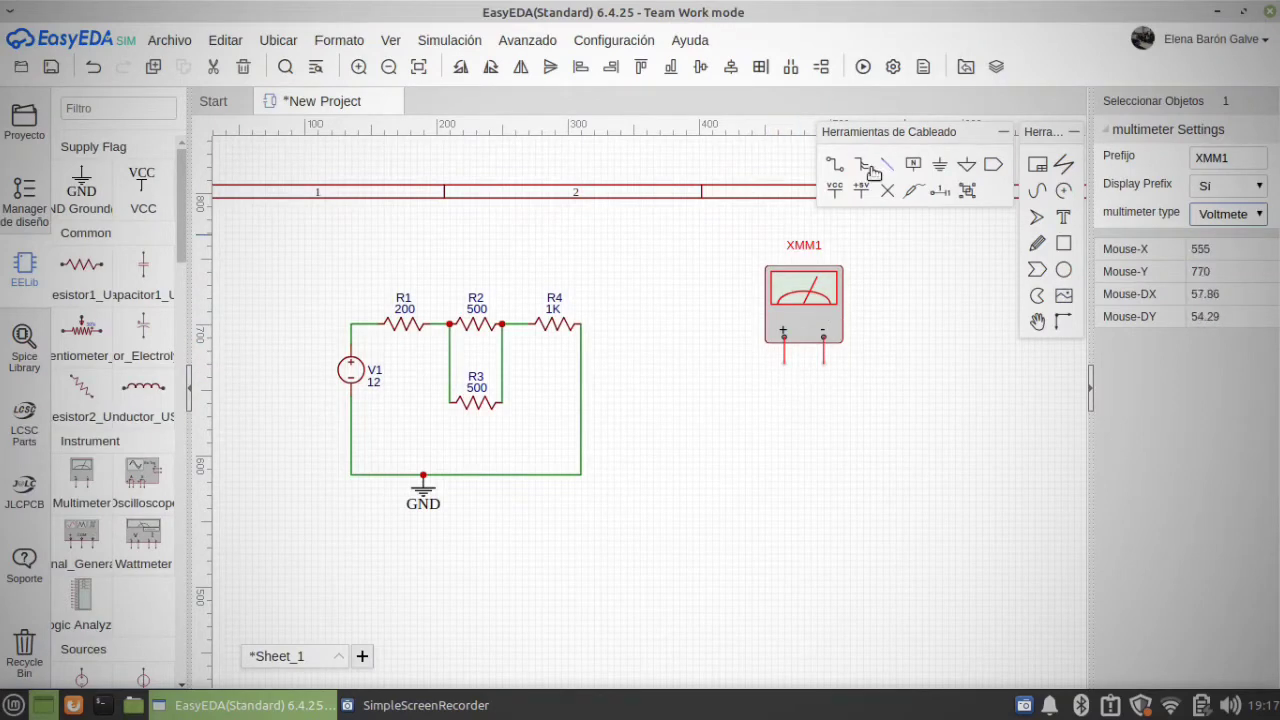
Step: Wire voltmeter XMM1 across R4, positive lead to the R2–R4 wire and negative lead to R4's far side, and try to simulate
{"action": "left_click", "coordinate": [835, 166]}
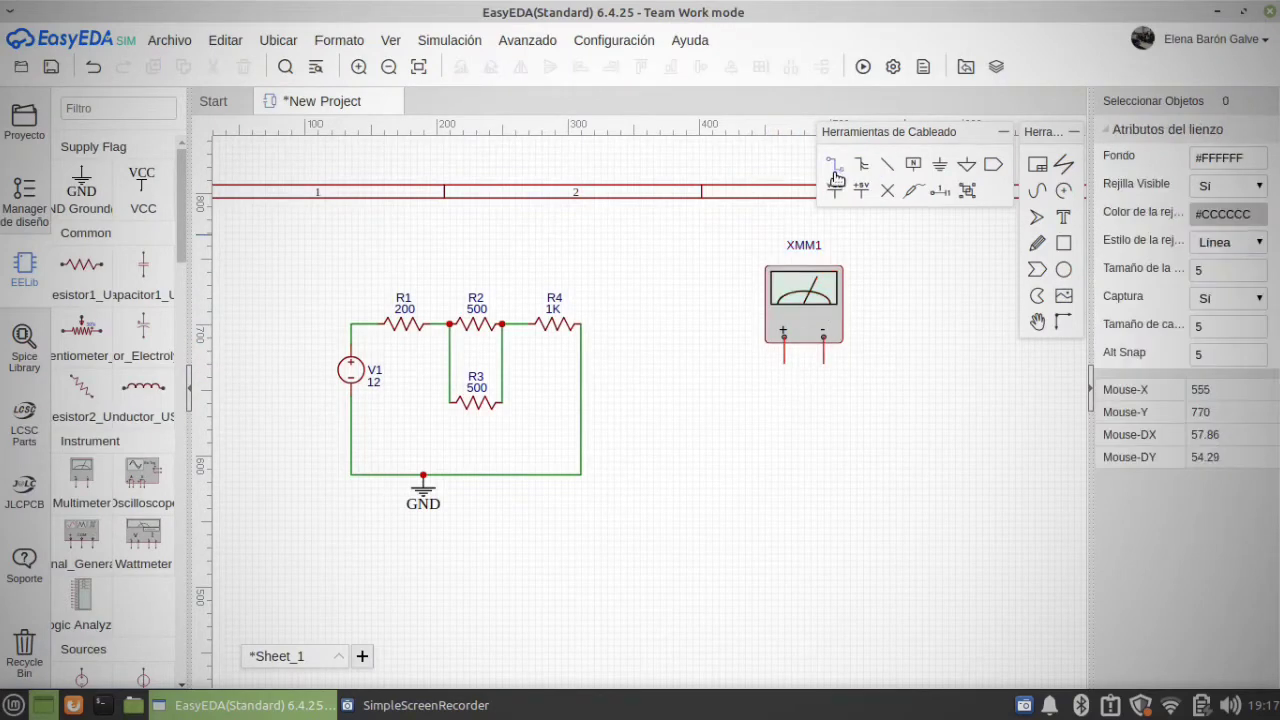
{"action": "left_click", "coordinate": [785, 364]}
{"action": "left_click", "coordinate": [620, 253]}
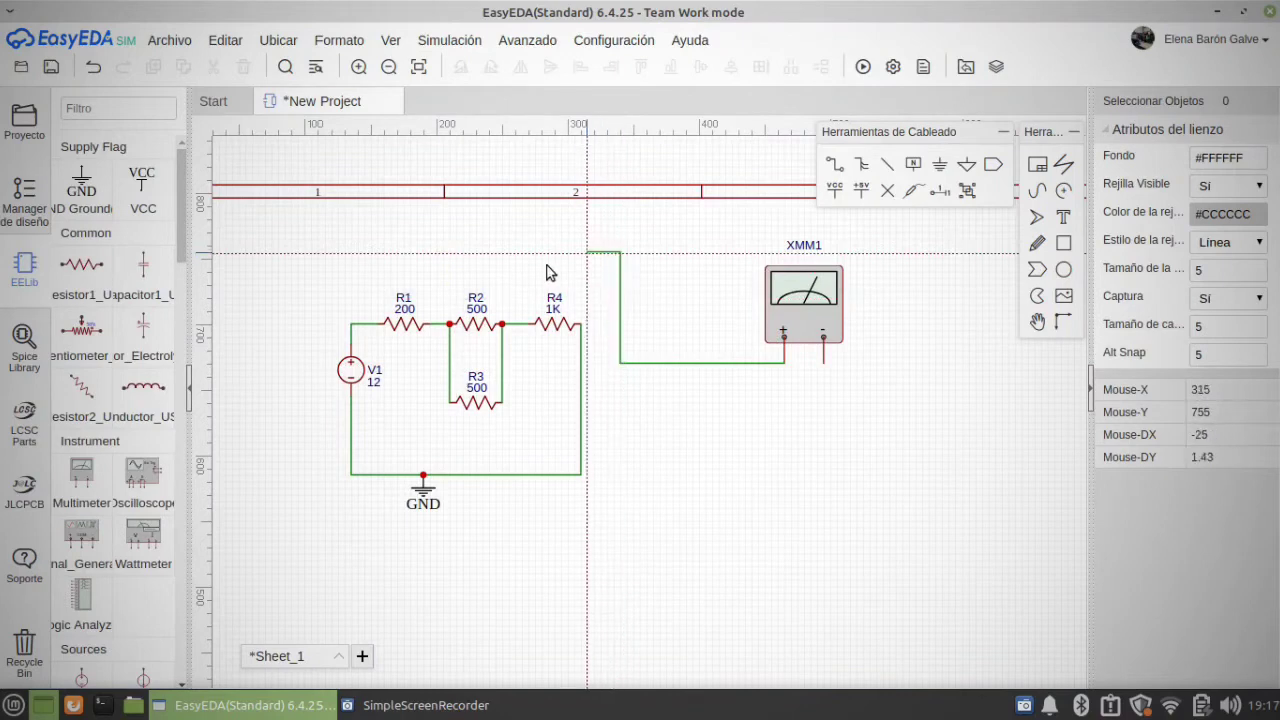
{"action": "left_click", "coordinate": [516, 325]}
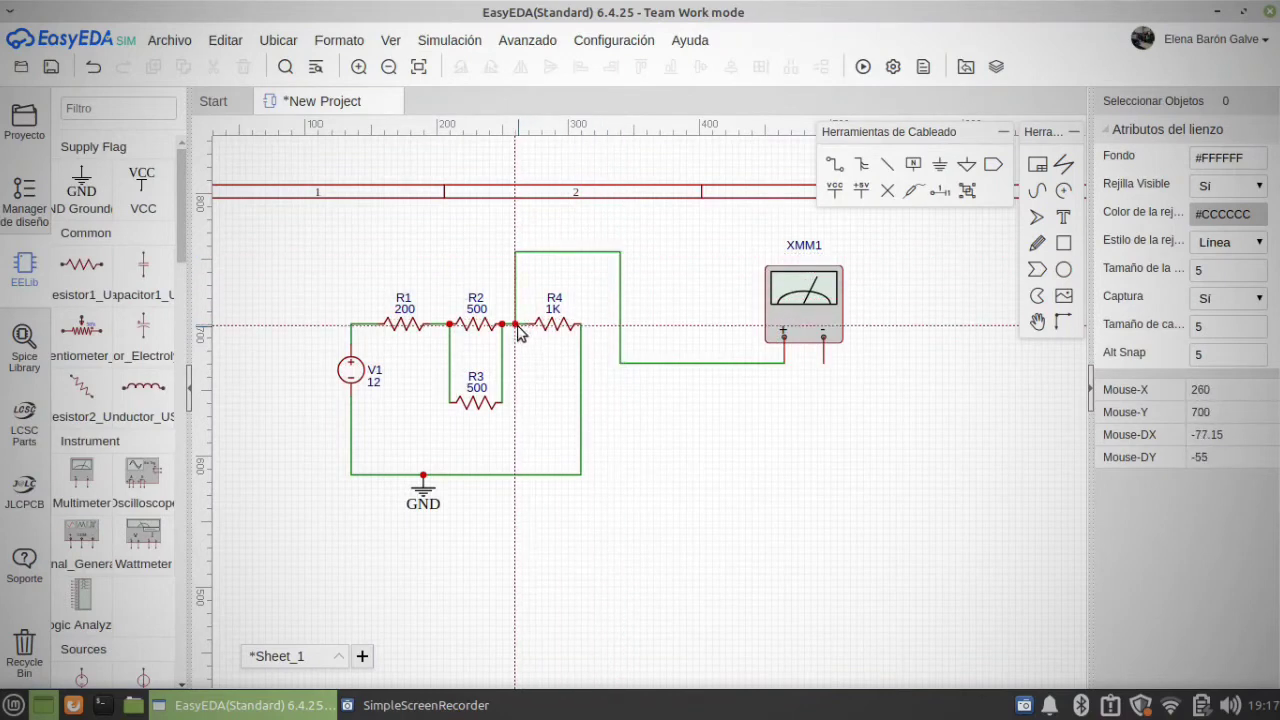
{"action": "left_click", "coordinate": [823, 362]}
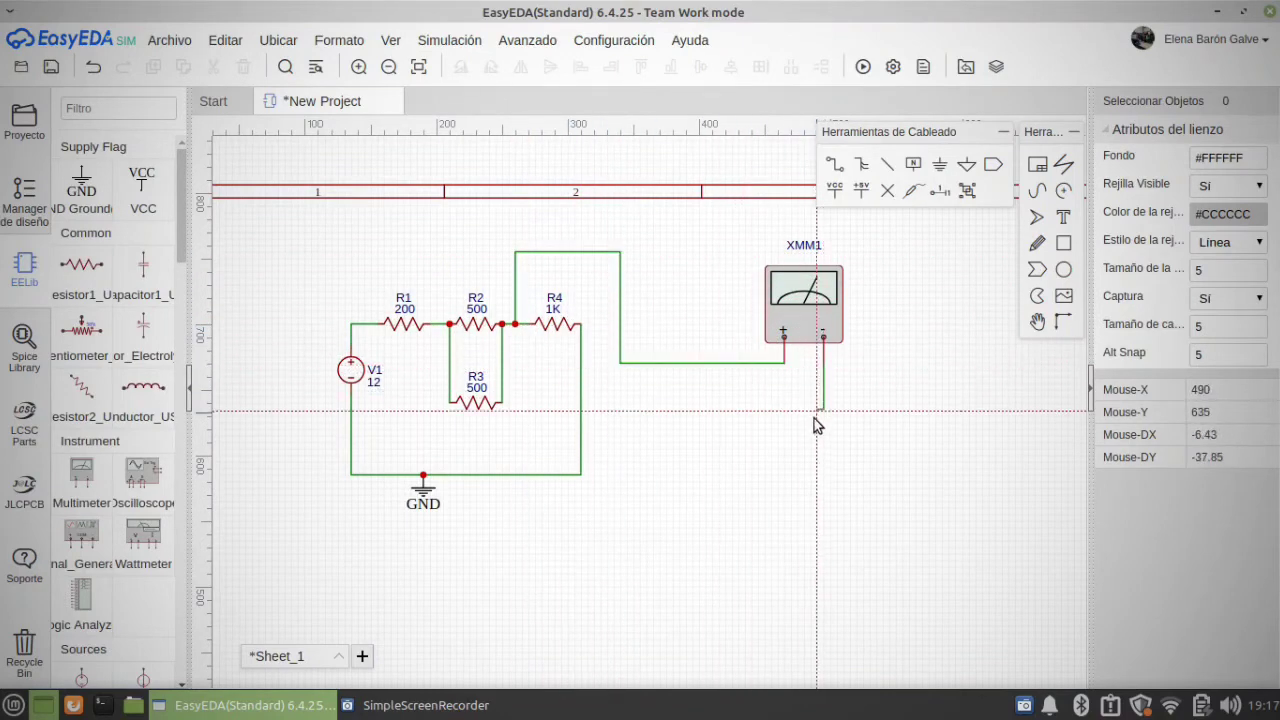
{"action": "left_click", "coordinate": [581, 436]}
{"action": "scroll", "coordinate": [734, 524], "scroll_direction": "down", "scroll_amount": 2}
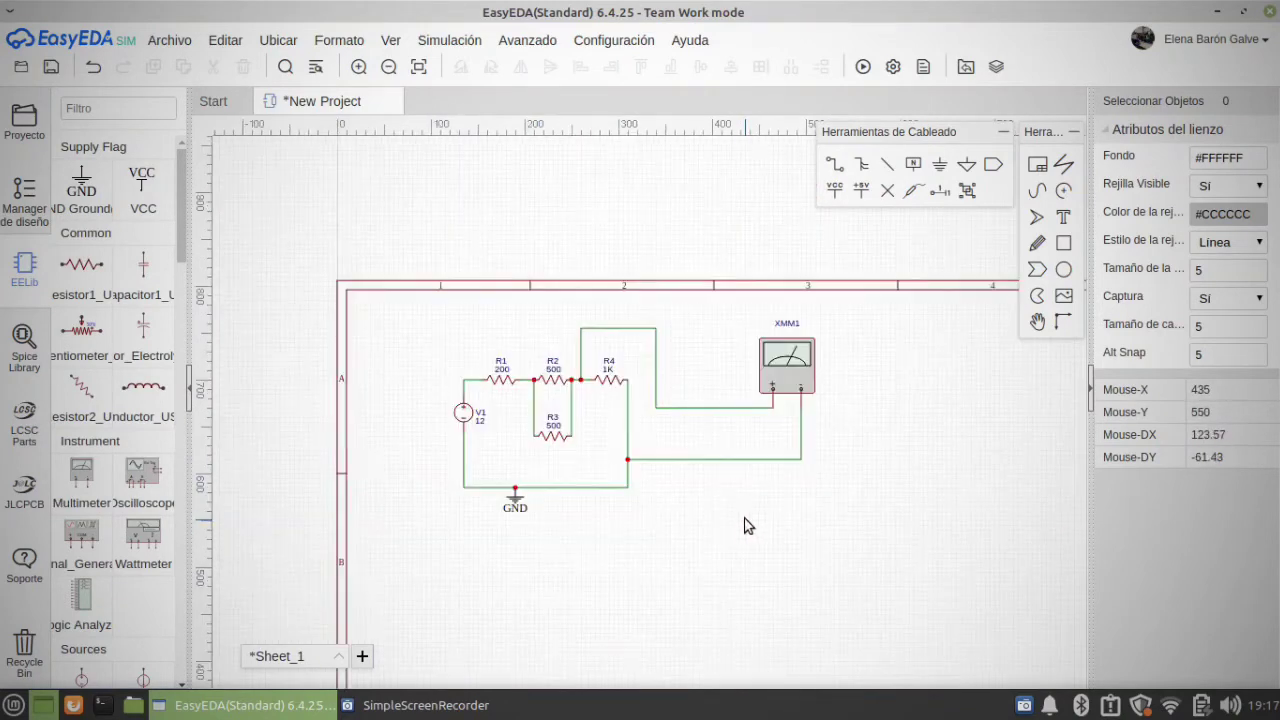
{"action": "left_click", "coordinate": [864, 66]}
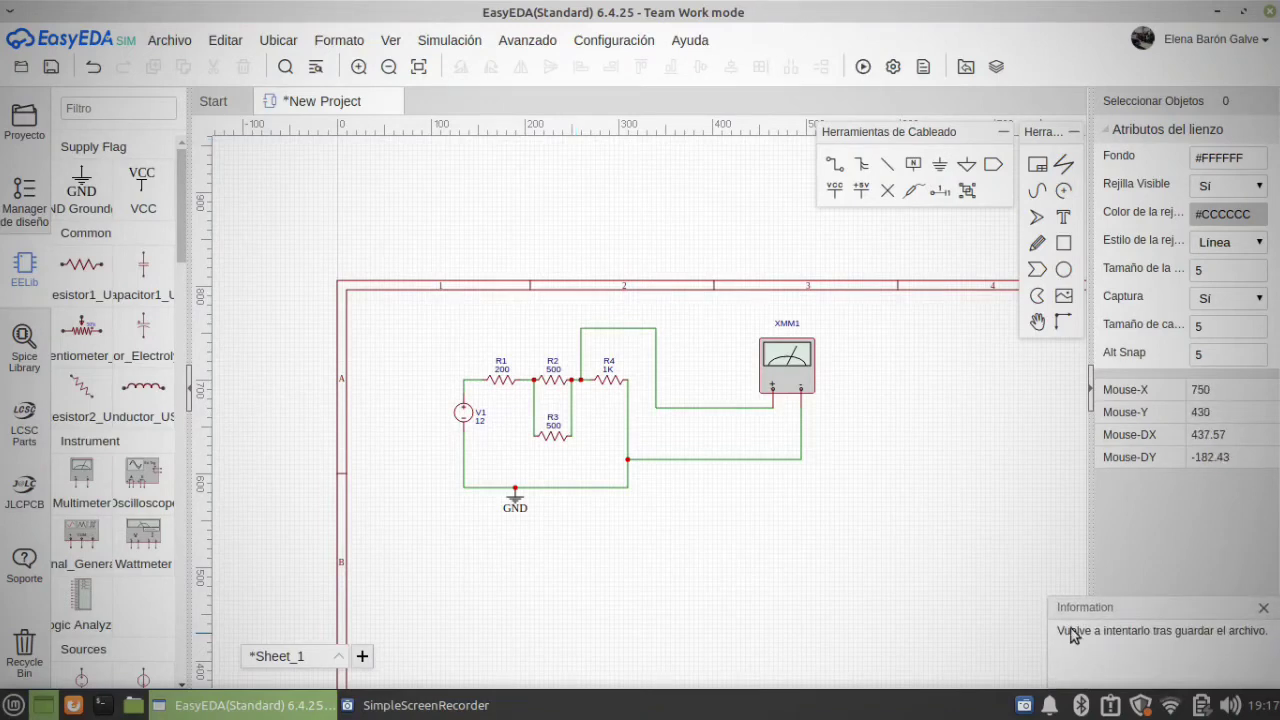
Step: Save the circuit as a new project titled New1 and run the simulation
{"action": "left_click", "coordinate": [170, 40]}
{"action": "left_click", "coordinate": [185, 114]}
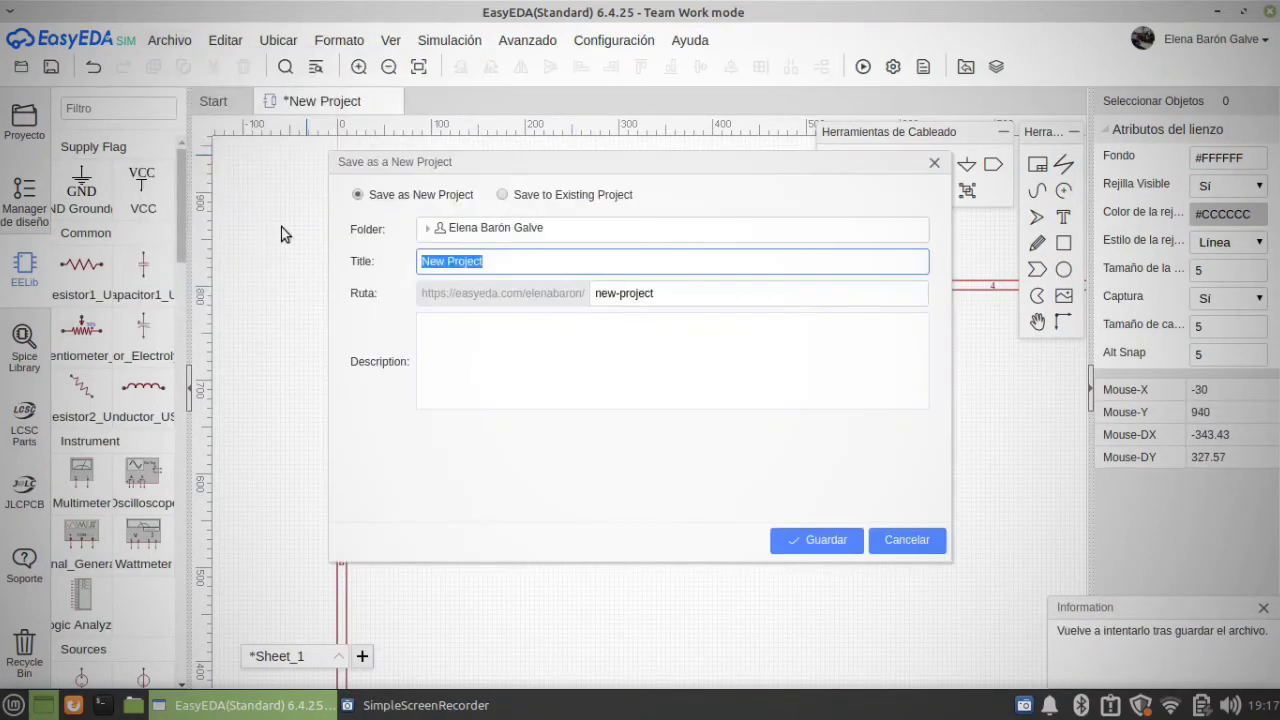
{"action": "left_click", "coordinate": [830, 538]}
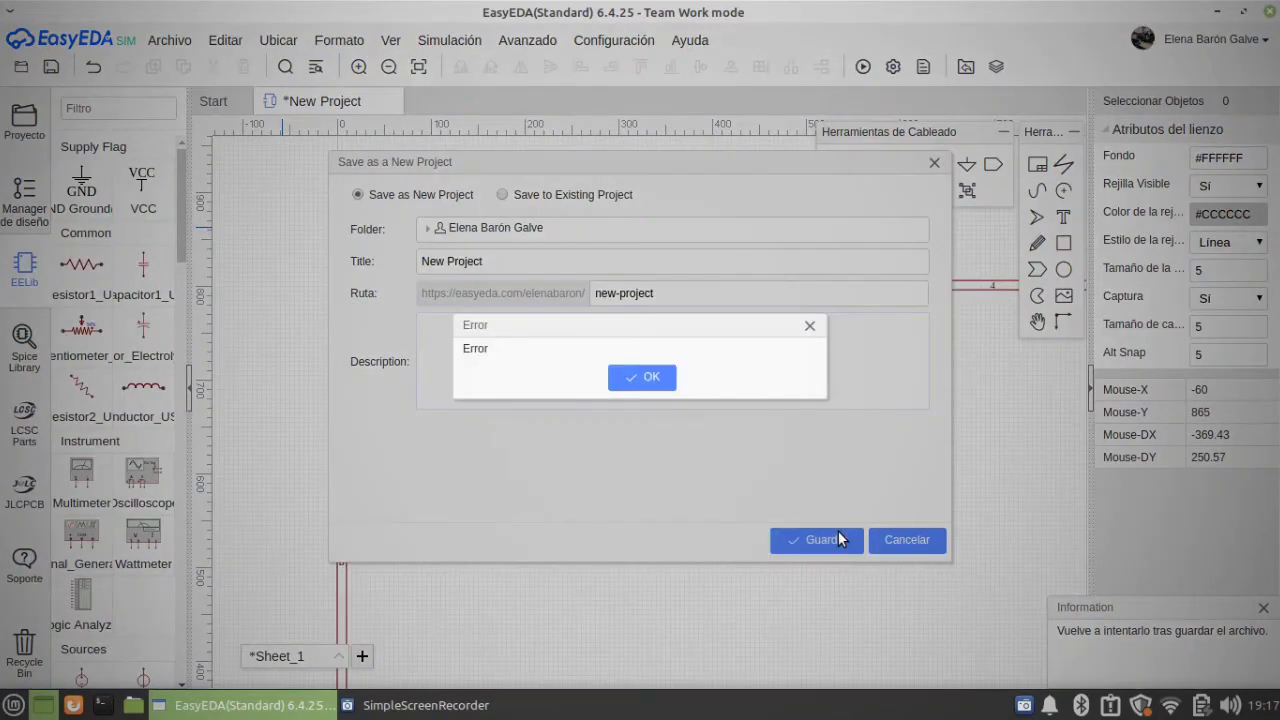
{"action": "left_click", "coordinate": [648, 376]}
{"action": "left_click", "coordinate": [566, 268]}
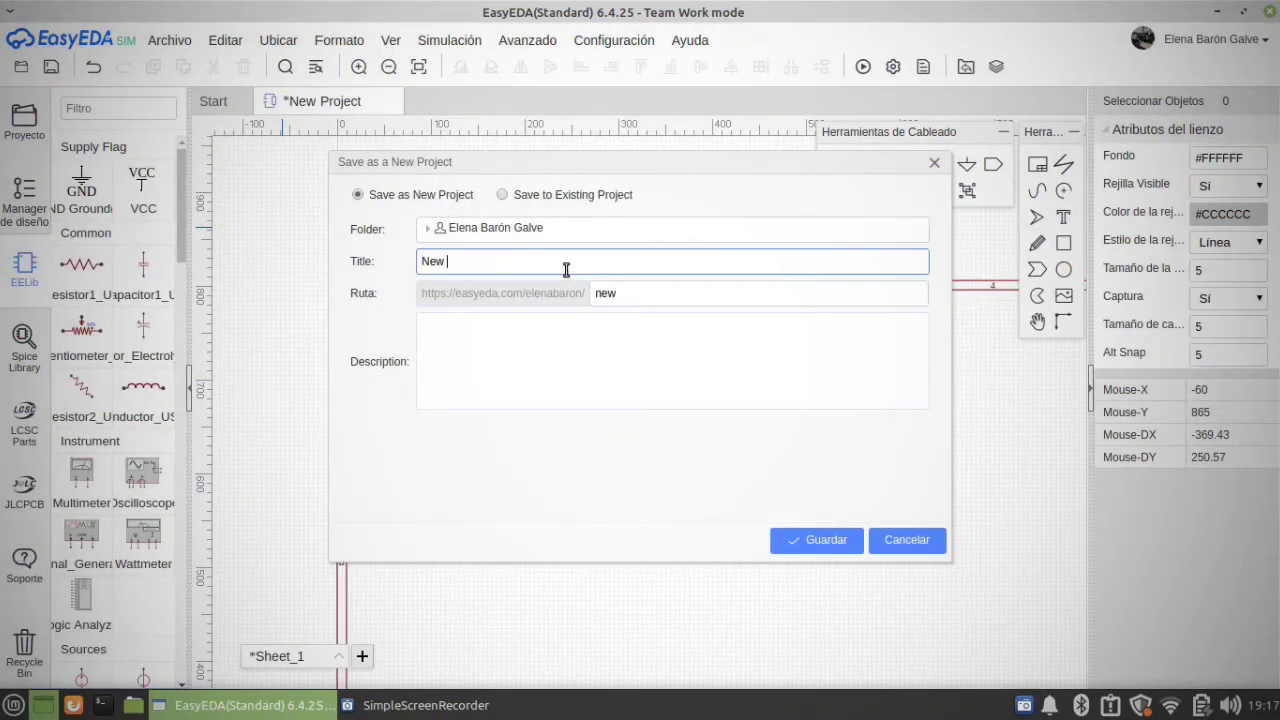
{"action": "left_click", "coordinate": [795, 540]}
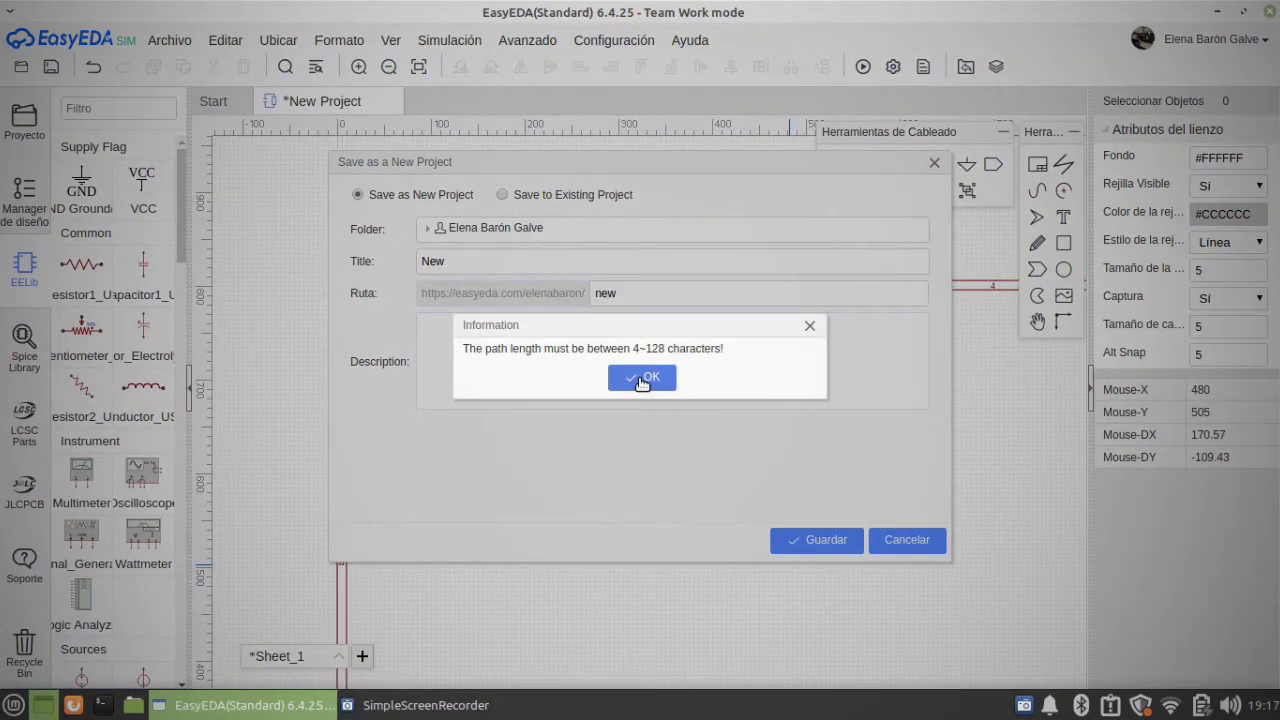
{"action": "left_click", "coordinate": [642, 377]}
{"action": "double_click", "coordinate": [554, 262]}
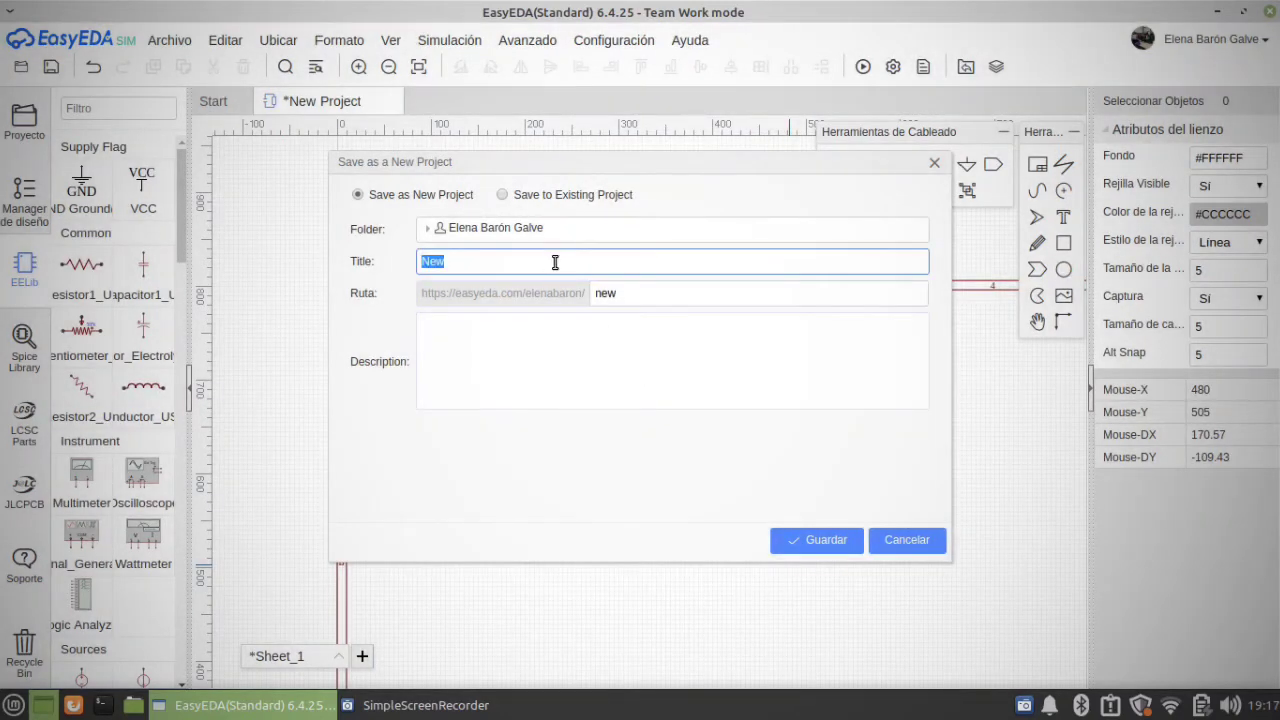
{"action": "left_click", "coordinate": [806, 538]}
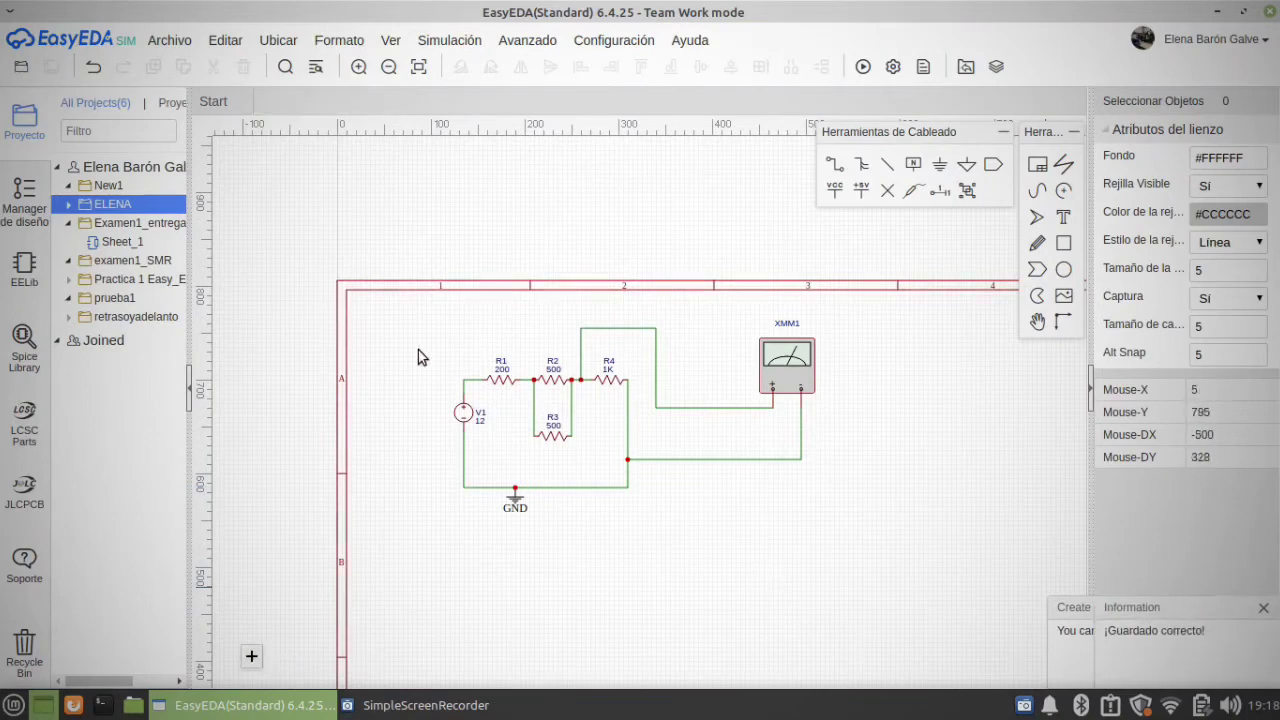
{"action": "left_click", "coordinate": [862, 66]}
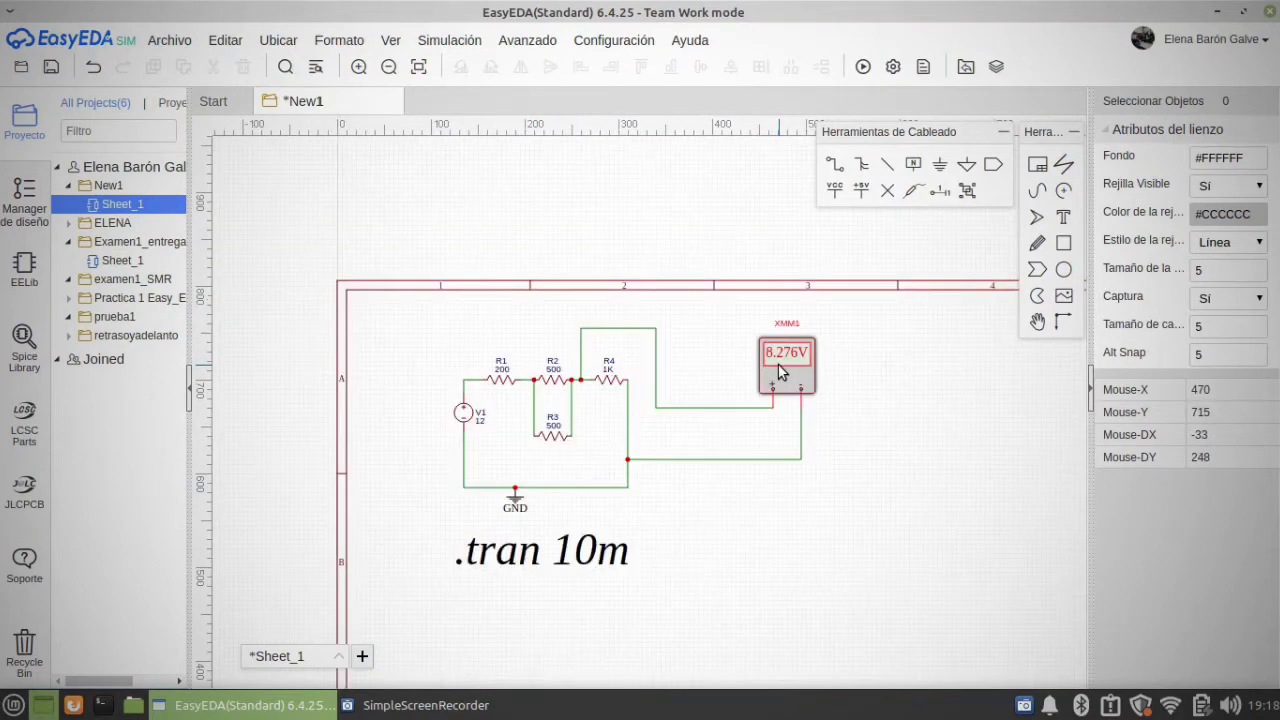
Step: Place a second multimeter from the EELib Instrument group above and to the left of voltage source V1
{"action": "right_click_drag", "start_coordinate": [726, 514], "coordinate": [782, 514]}
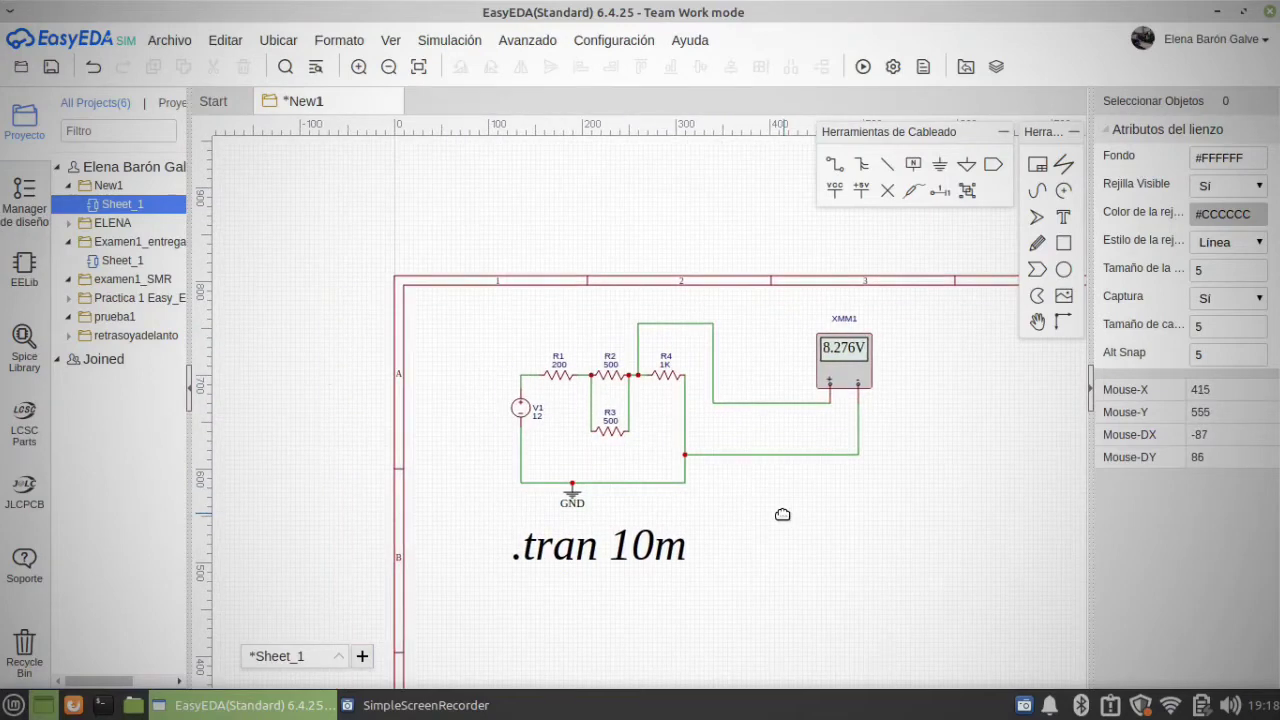
{"action": "left_click", "coordinate": [24, 268]}
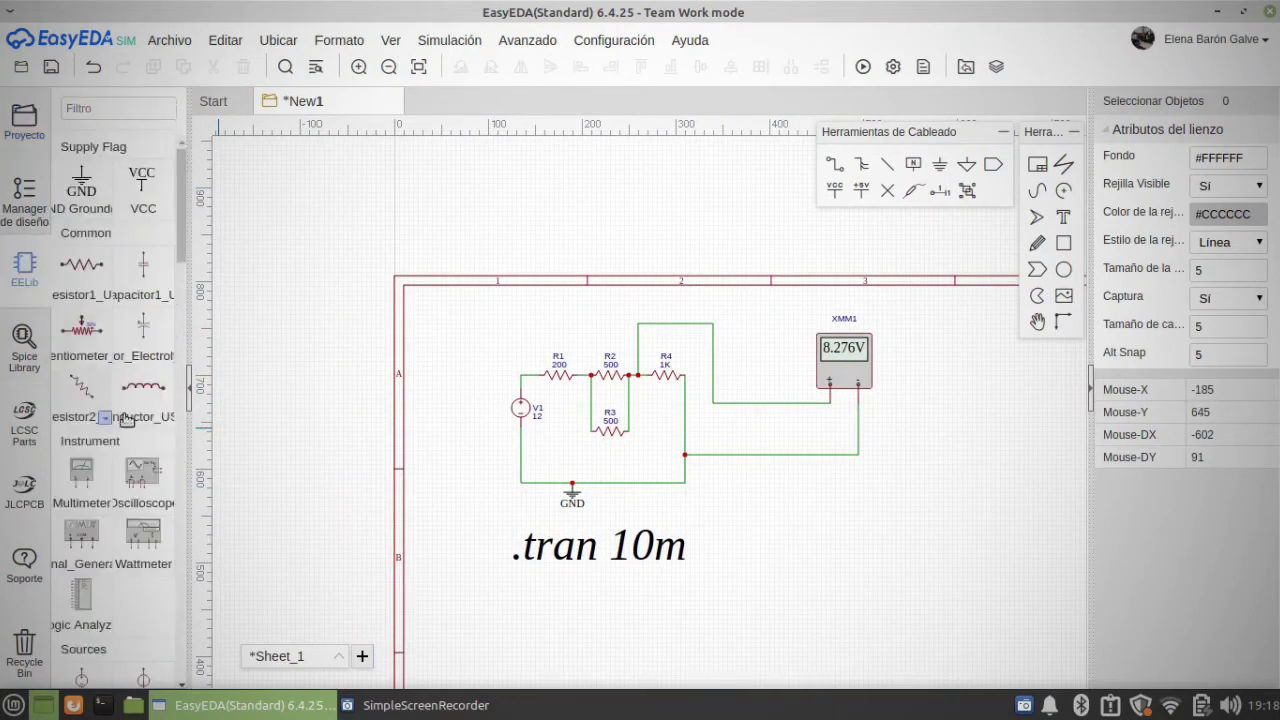
{"action": "left_click", "coordinate": [88, 478]}
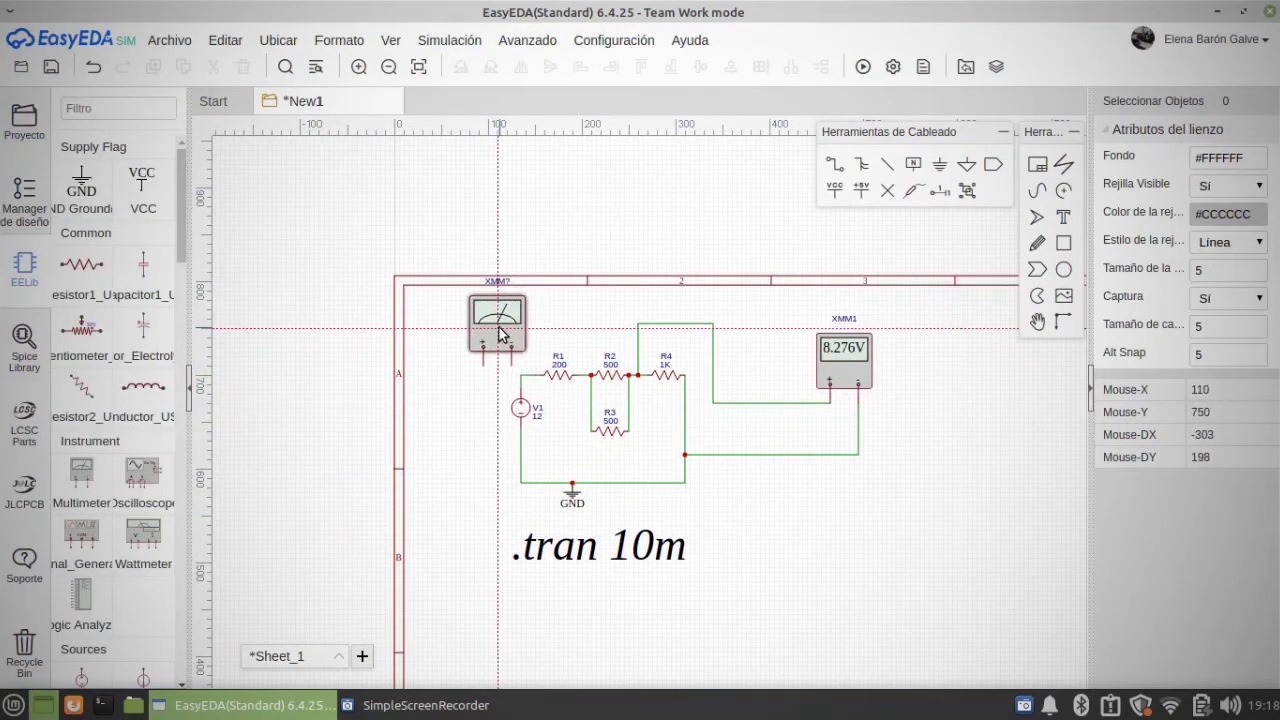
{"action": "left_click", "coordinate": [497, 323]}
{"action": "right_click", "coordinate": [470, 437]}
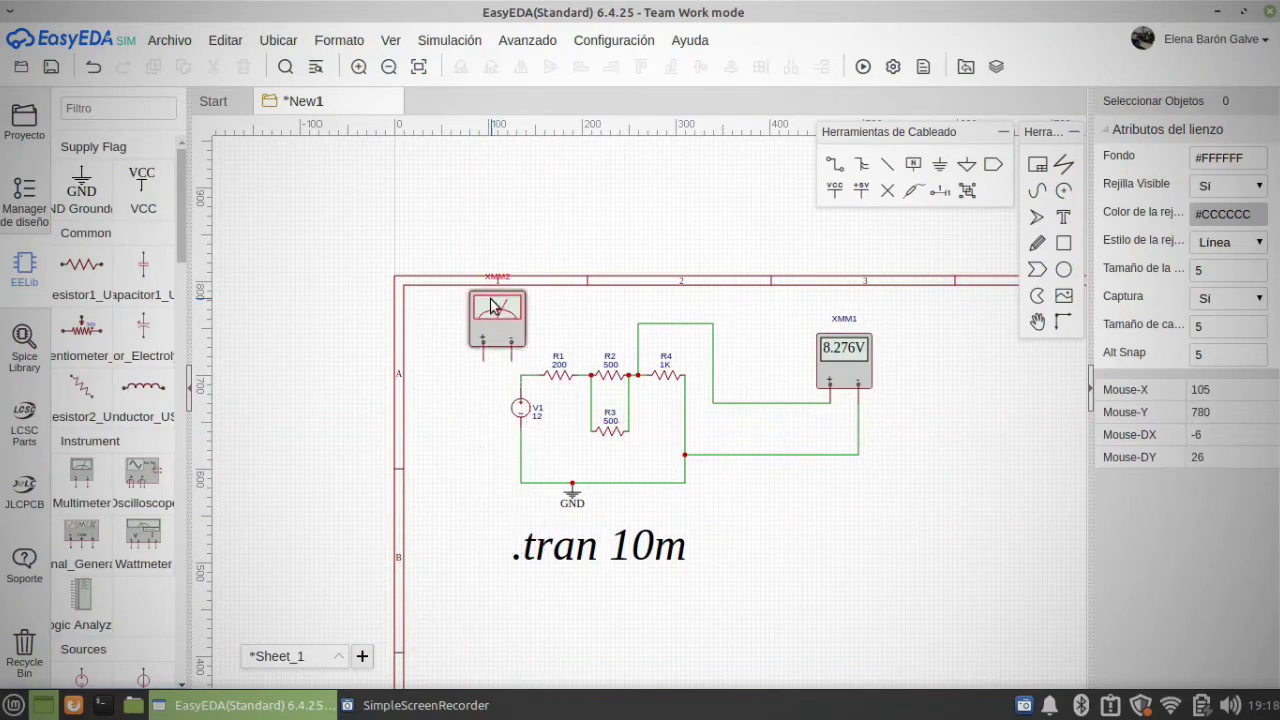
{"action": "left_click_drag", "start_coordinate": [495, 308], "coordinate": [453, 332]}
{"action": "left_click", "coordinate": [480, 458]}
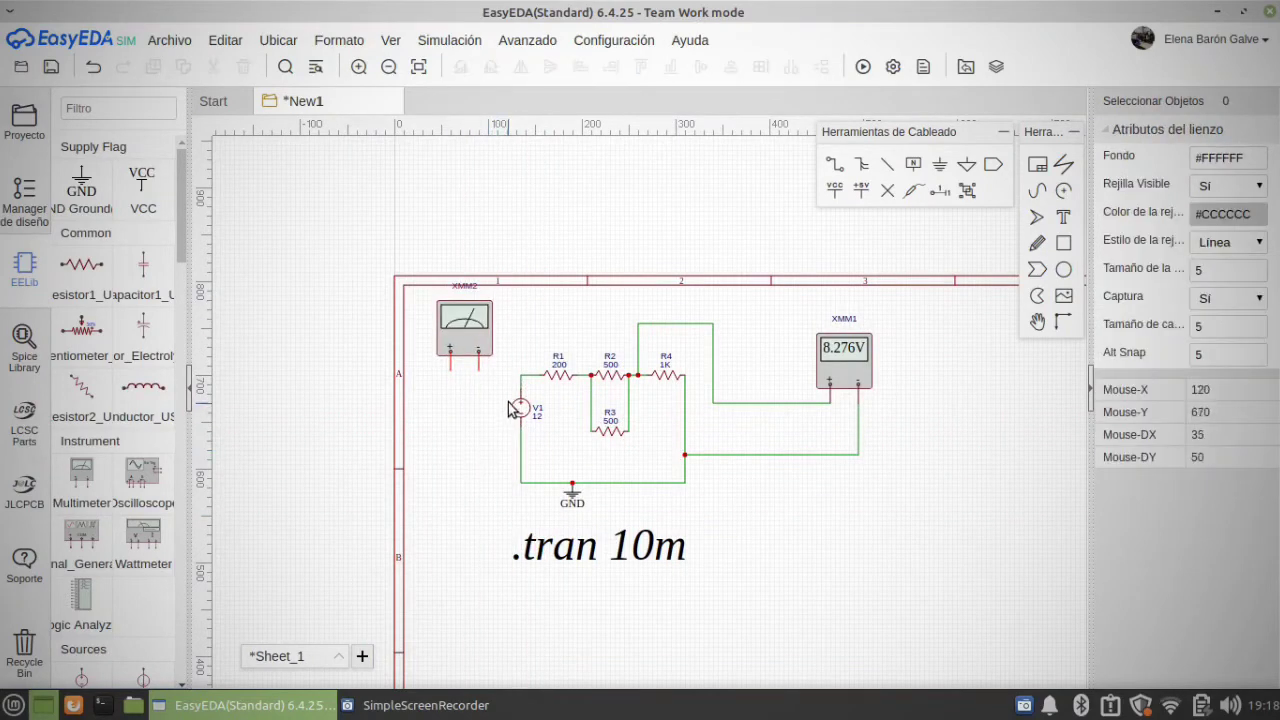
Step: Replace the wire between V1 and R1 with multimeter XMM2 in series, positive lead to V1 and negative lead to R1
{"action": "scroll", "coordinate": [514, 408], "scroll_direction": "up", "scroll_amount": 3}
{"action": "left_click", "coordinate": [546, 350]}
{"action": "key", "text": "Delete"}
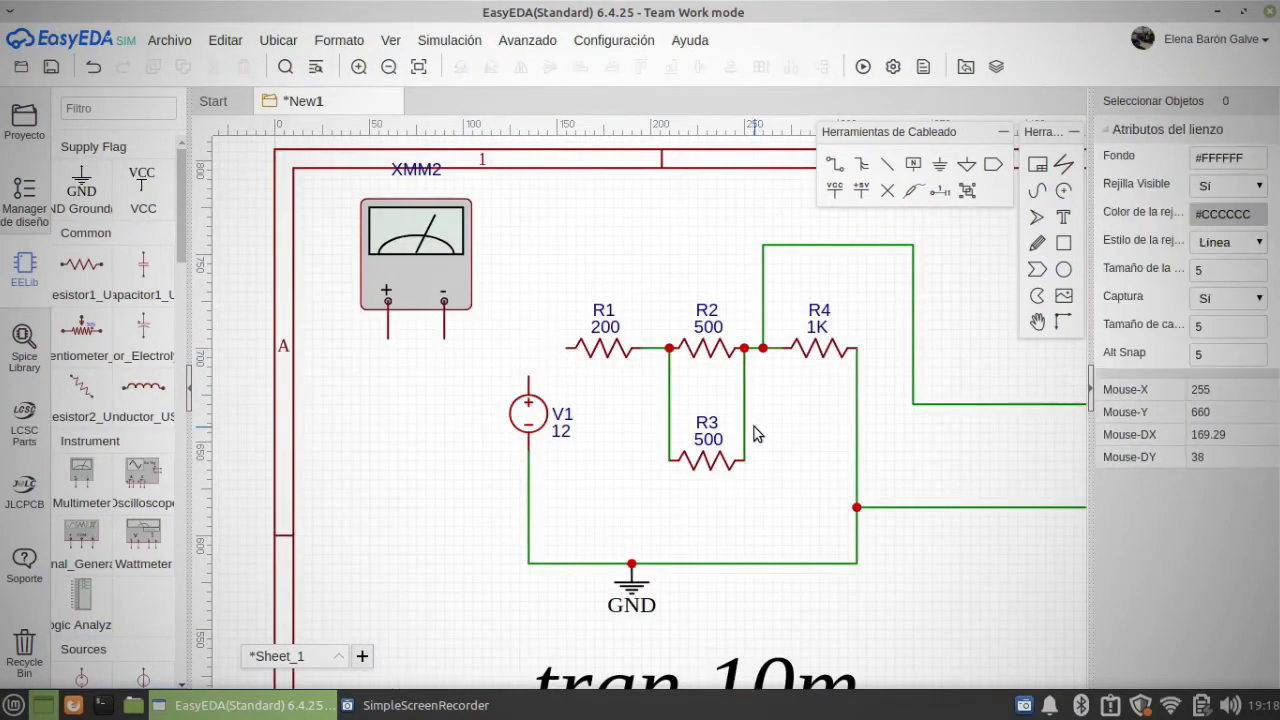
{"action": "left_click", "coordinate": [834, 164]}
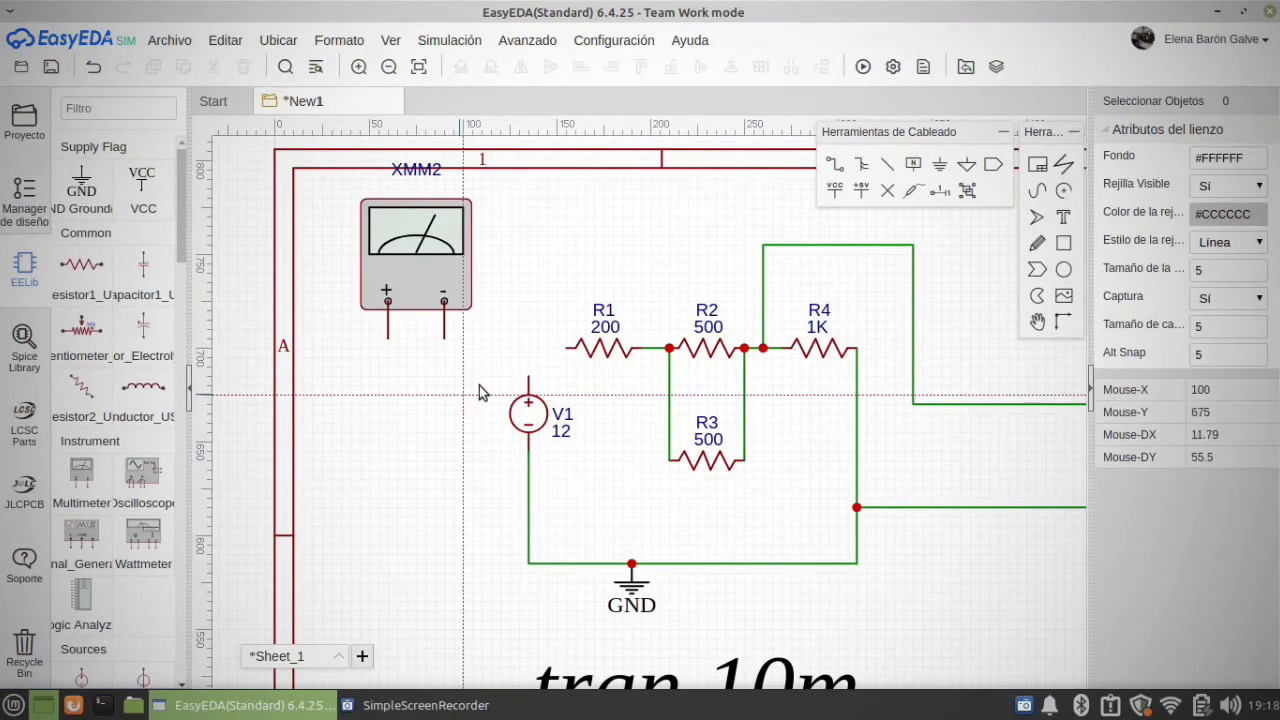
{"action": "left_click", "coordinate": [528, 377]}
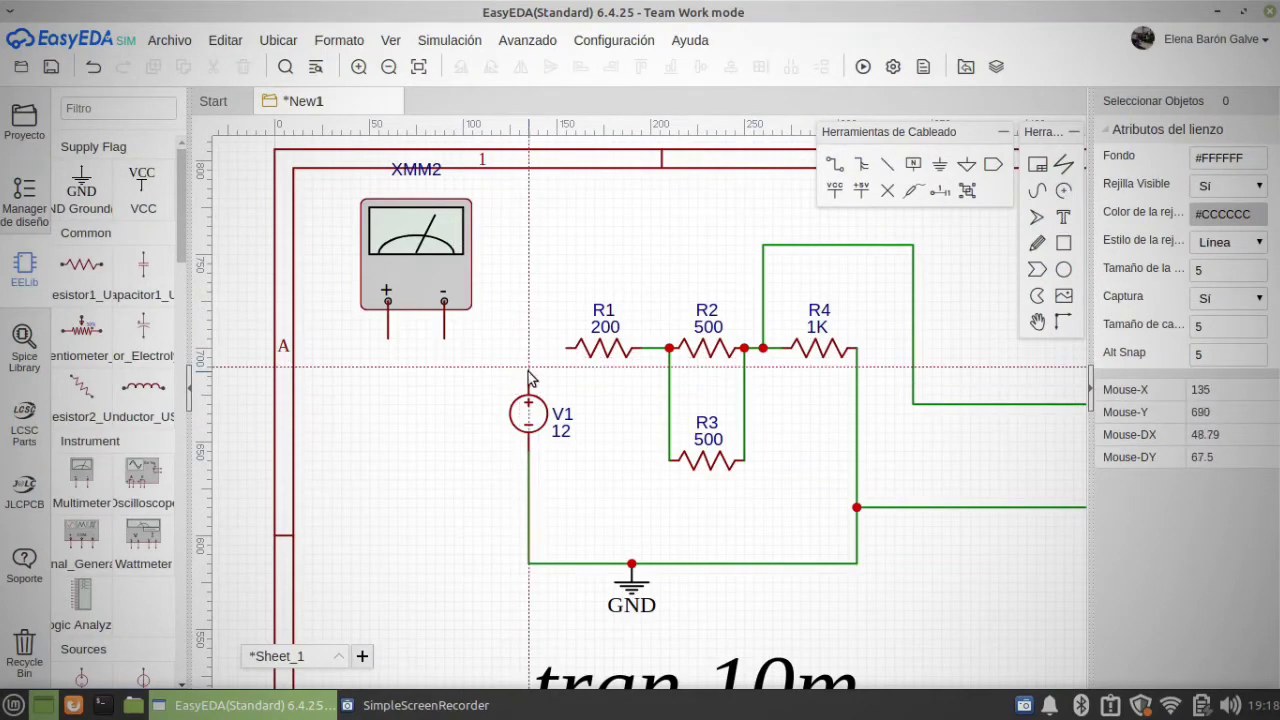
{"action": "left_click", "coordinate": [388, 338]}
{"action": "left_click", "coordinate": [444, 338]}
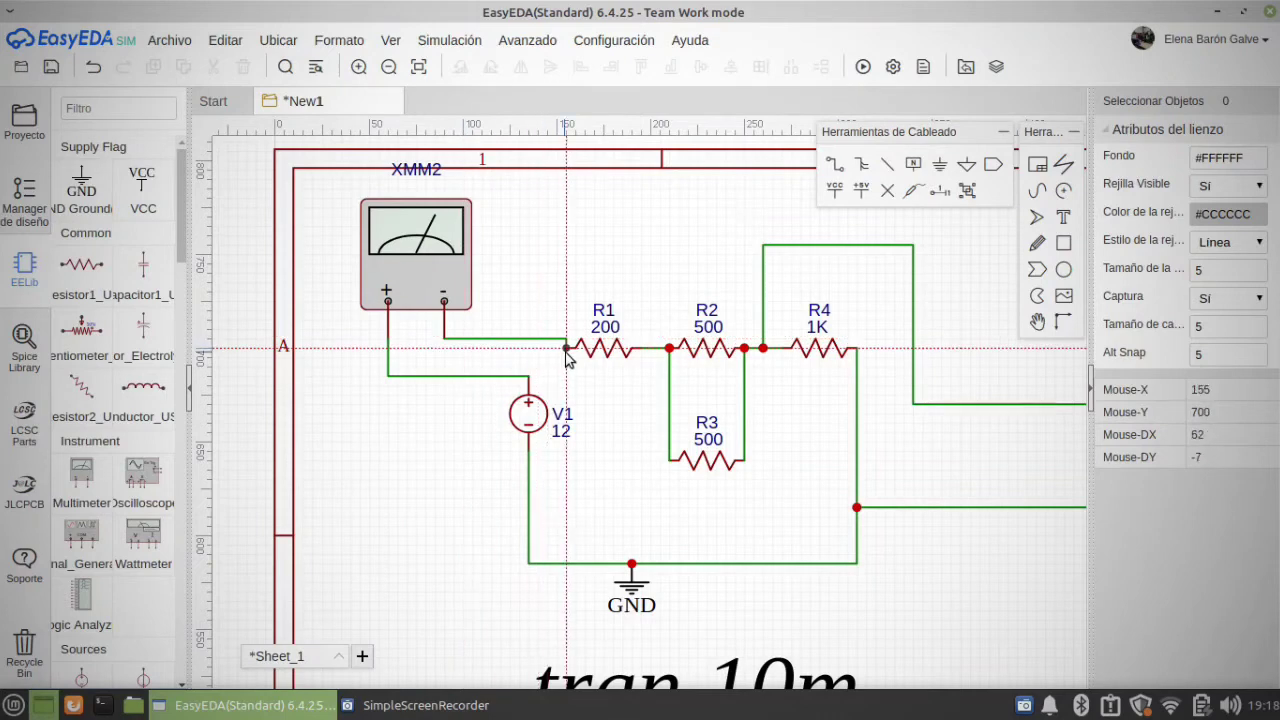
{"action": "left_click", "coordinate": [566, 348]}
Step: Set XMM2's type to Ammeter and shift it slightly so its negative lead lines up with R1
{"action": "left_click", "coordinate": [423, 257]}
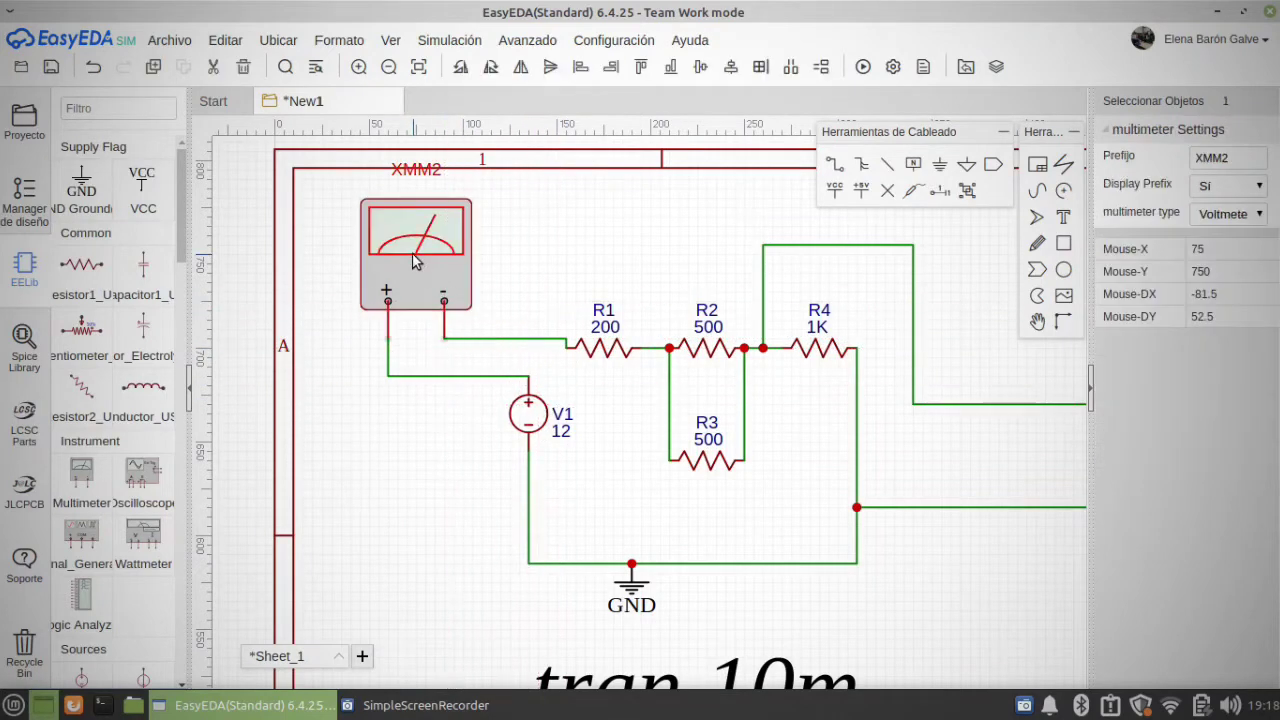
{"action": "left_click", "coordinate": [1256, 214]}
{"action": "left_click", "coordinate": [1225, 242]}
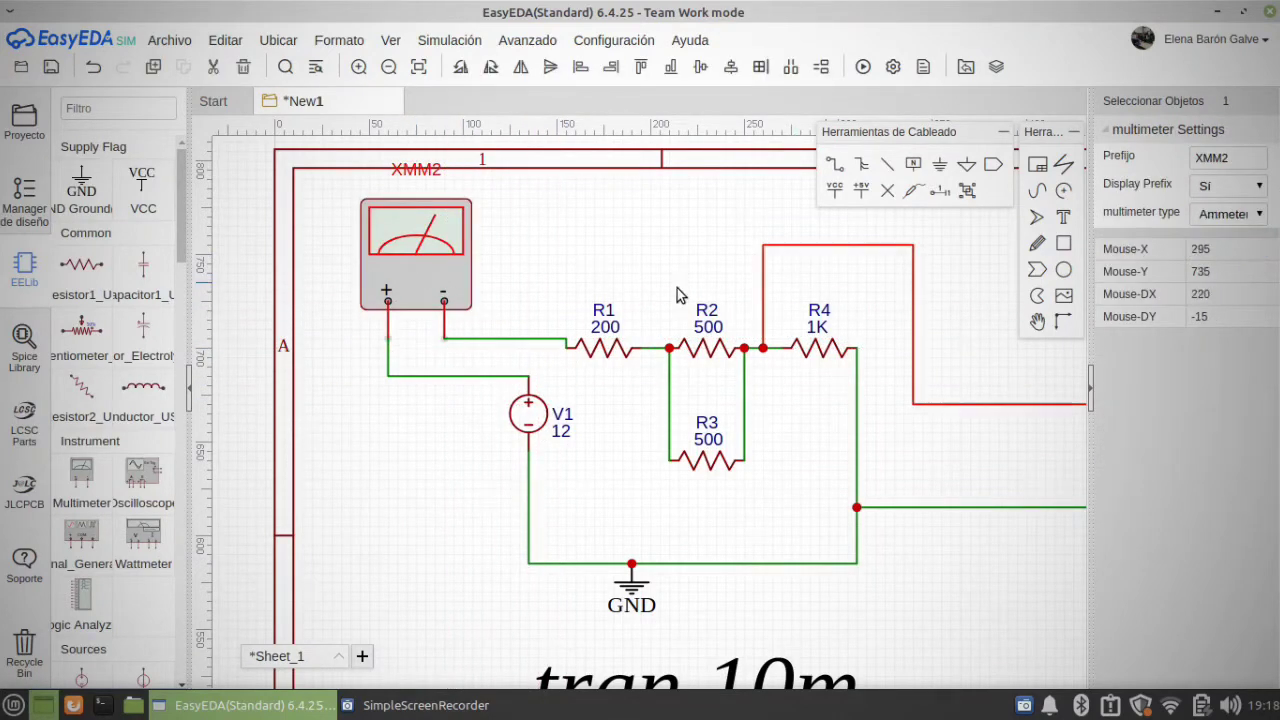
{"action": "mouse_move", "coordinate": [434, 249]}
{"action": "left_mouse_down"}
{"action": "mouse_move", "coordinate": [436, 267]}
{"action": "mouse_move", "coordinate": [520, 235]}
{"action": "mouse_move", "coordinate": [460, 285]}
{"action": "mouse_move", "coordinate": [463, 208]}
{"action": "mouse_move", "coordinate": [465, 261]}
{"action": "mouse_move", "coordinate": [448, 260]}
{"action": "left_mouse_up"}
{"action": "mouse_move", "coordinate": [394, 226]}
{"action": "left_mouse_down"}
{"action": "mouse_move", "coordinate": [393, 200]}
{"action": "mouse_move", "coordinate": [389, 238]}
{"action": "left_mouse_up"}
{"action": "left_click_drag", "start_coordinate": [456, 266], "coordinate": [449, 257]}
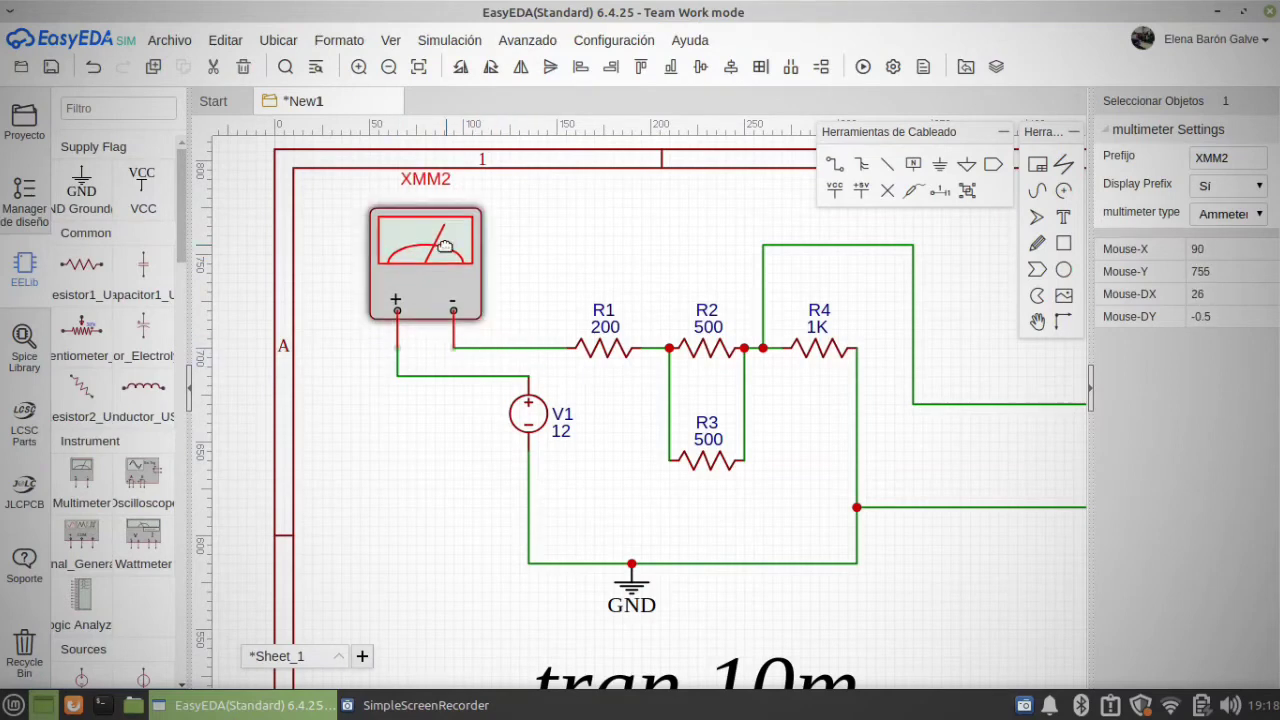
{"action": "left_click", "coordinate": [633, 260]}
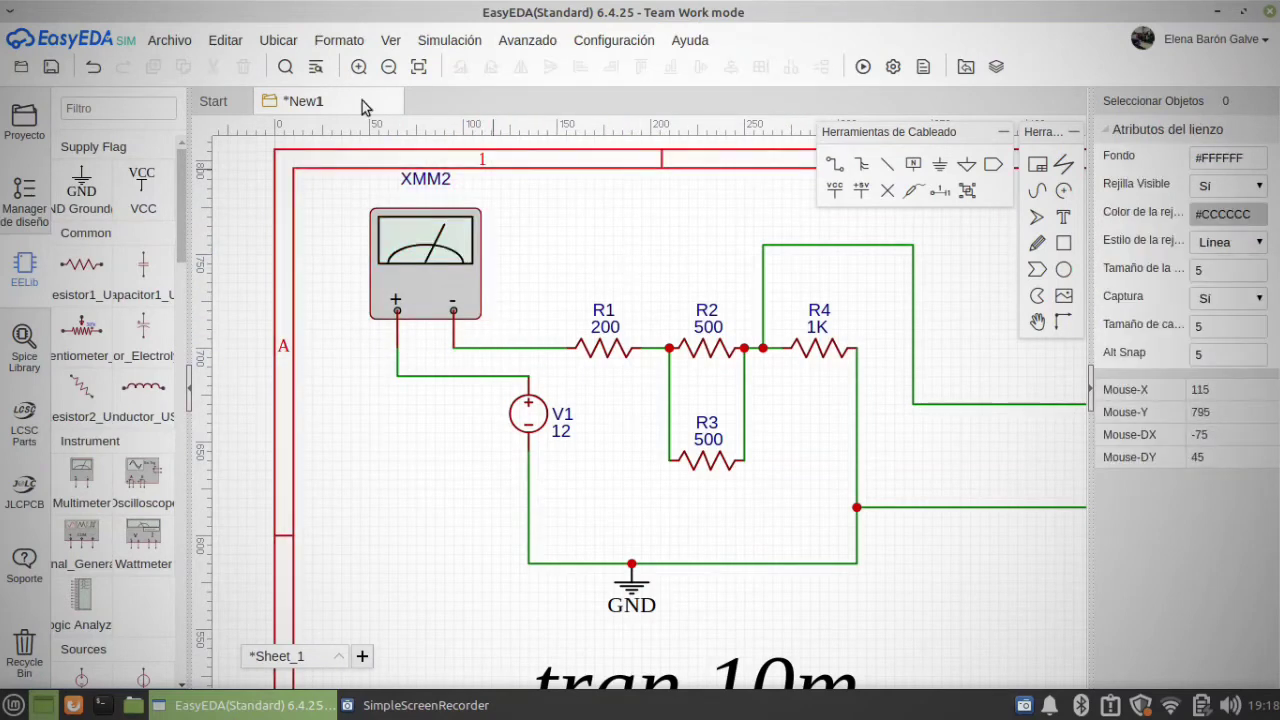
Step: Save the project and run the simulation with both multimeters in view
{"action": "left_click", "coordinate": [51, 67]}
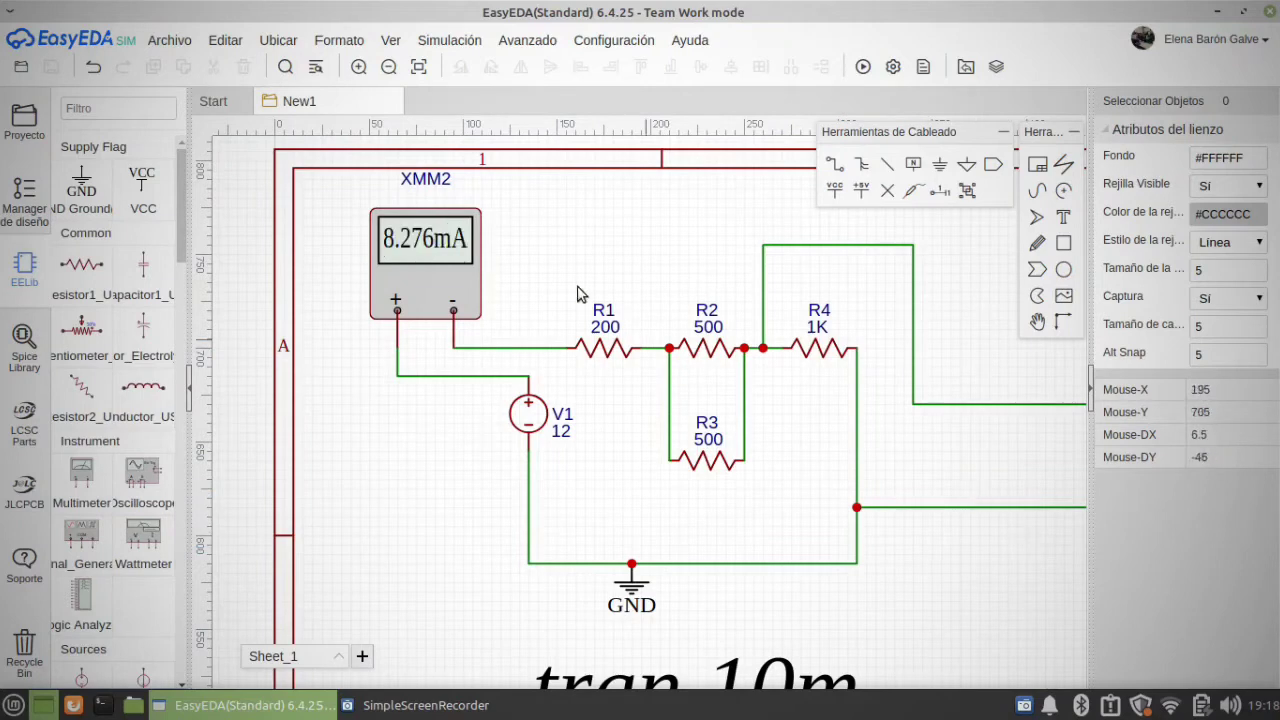
{"action": "scroll", "coordinate": [704, 466], "scroll_direction": "down", "scroll_amount": 2}
{"action": "right_click_drag", "start_coordinate": [1021, 443], "coordinate": [782, 470]}
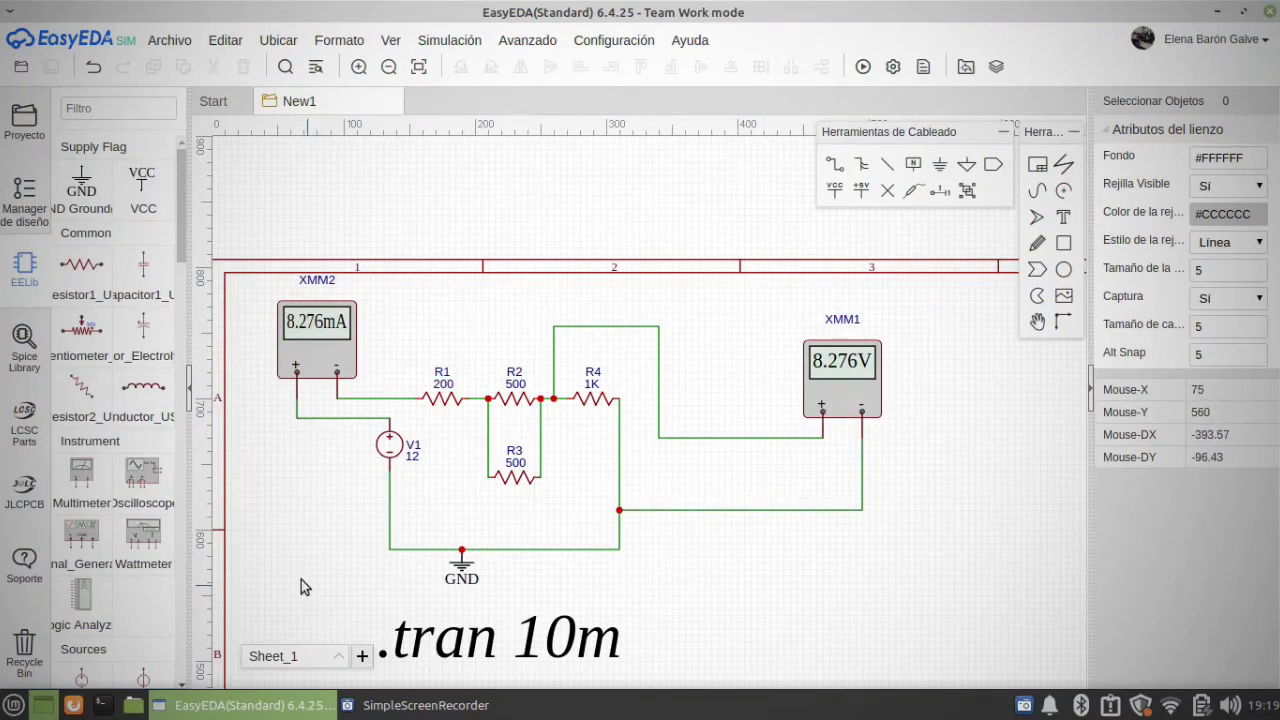
Step: Delete voltage source V1, ammeter XMM2 and the two wires left from the ammeter's leads
{"action": "right_click_drag", "start_coordinate": [302, 567], "coordinate": [333, 436]}
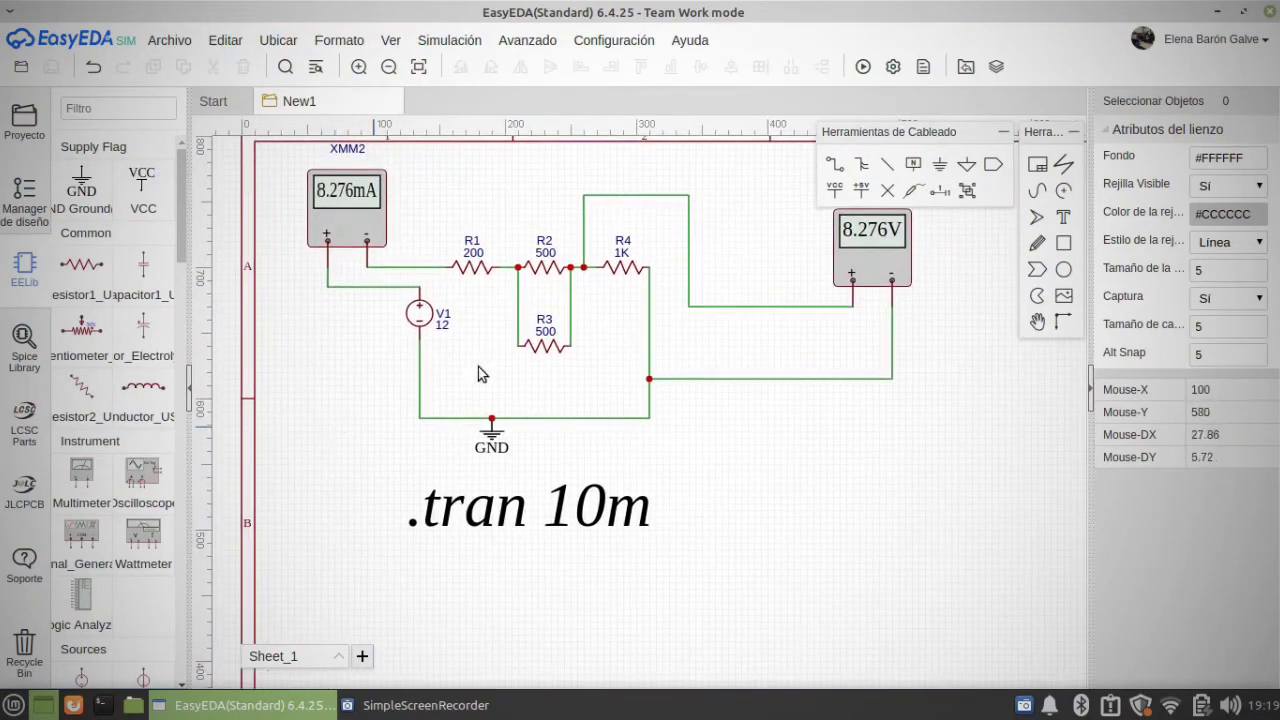
{"action": "left_click", "coordinate": [421, 314]}
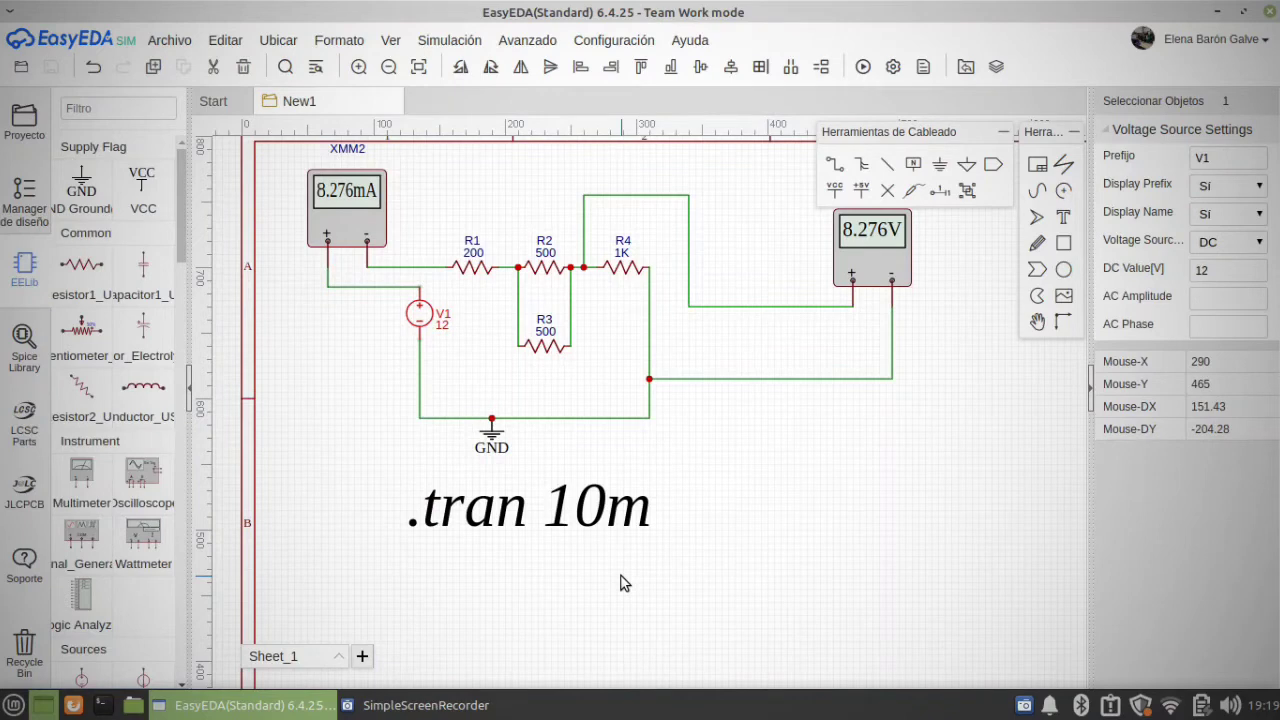
{"action": "key", "text": "Delete"}
{"action": "left_click", "coordinate": [365, 212]}
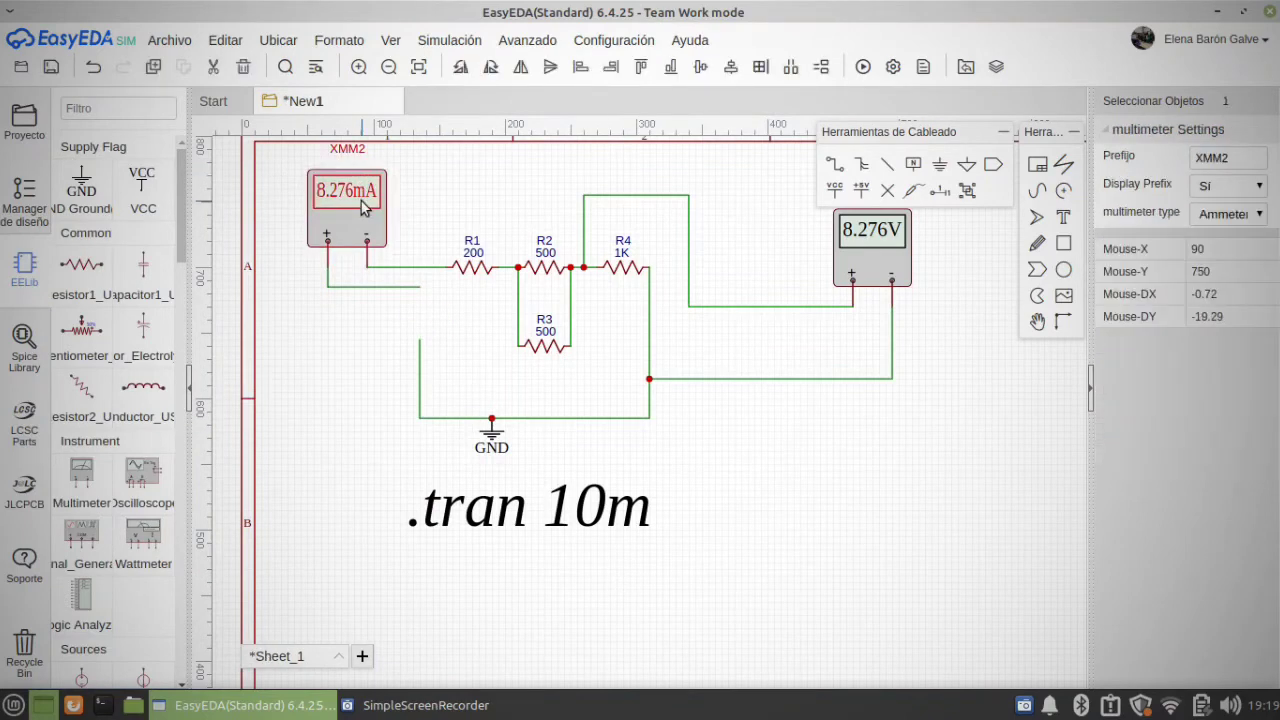
{"action": "key", "text": "Delete"}
{"action": "left_click_drag", "start_coordinate": [333, 352], "coordinate": [333, 352]}
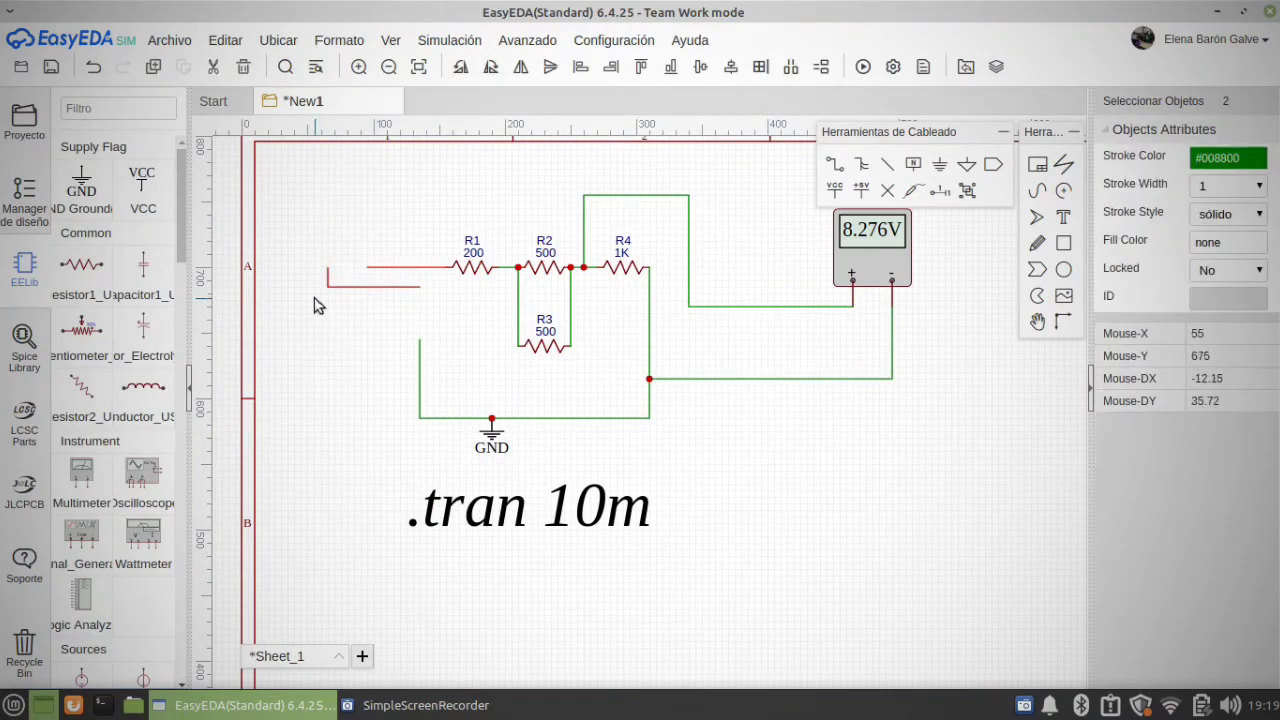
{"action": "key", "text": "Delete"}
Step: Delete voltmeter XMM1 and the two wires that connected it across R4
{"action": "left_click", "coordinate": [881, 305]}
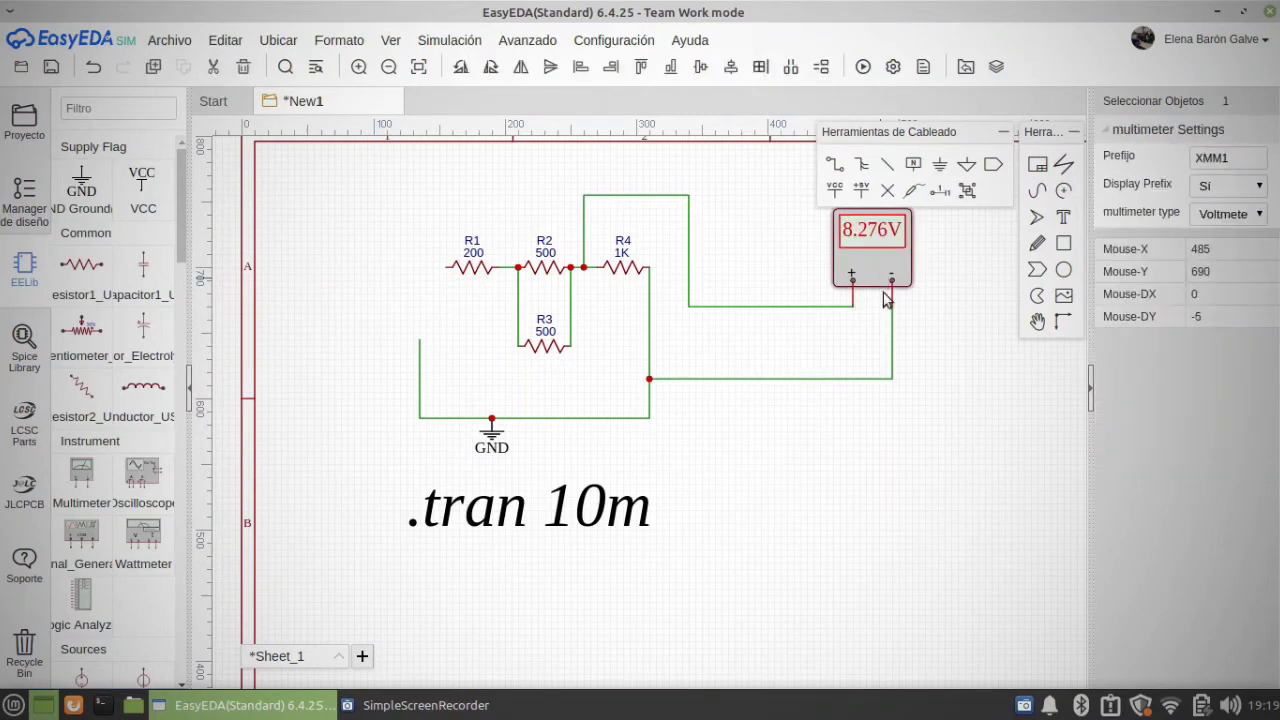
{"action": "key", "text": "Delete"}
{"action": "left_click", "coordinate": [892, 343]}
{"action": "key", "text": "Delete"}
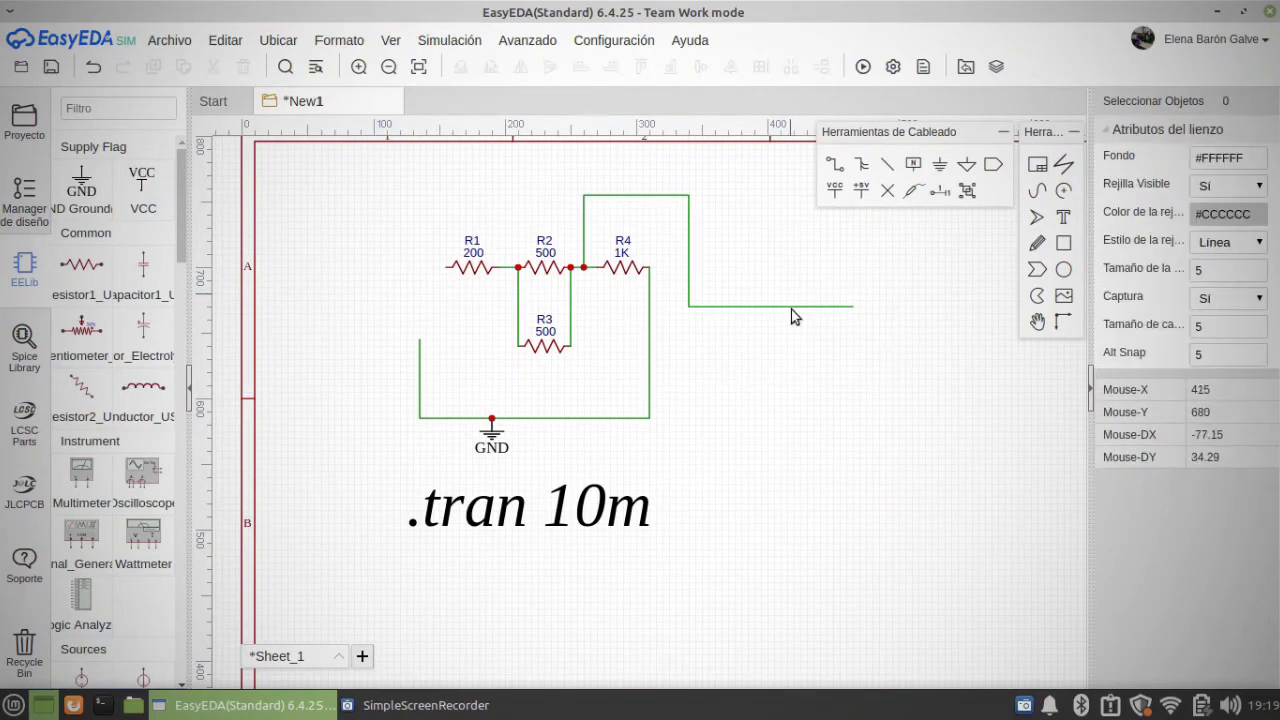
{"action": "left_click", "coordinate": [790, 306]}
{"action": "key", "text": "Delete"}
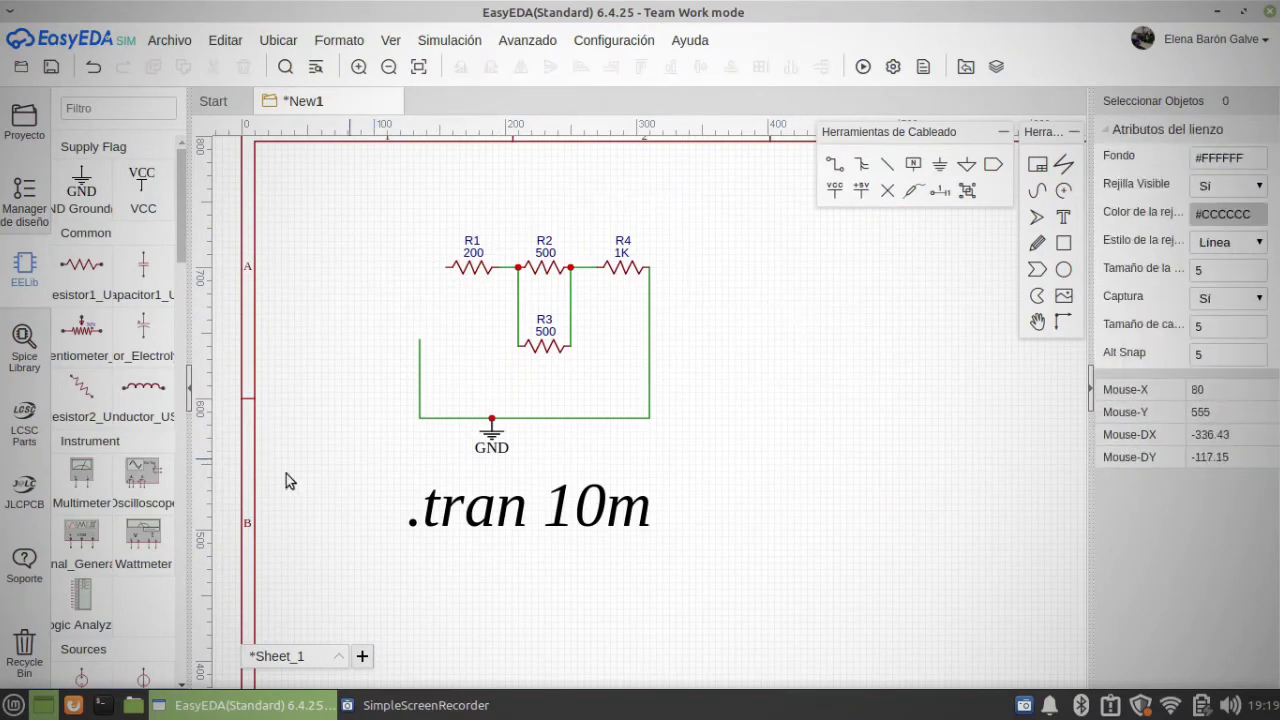
Step: Place a signal generator from the instruments above and to the left of R1
{"action": "left_click", "coordinate": [99, 546]}
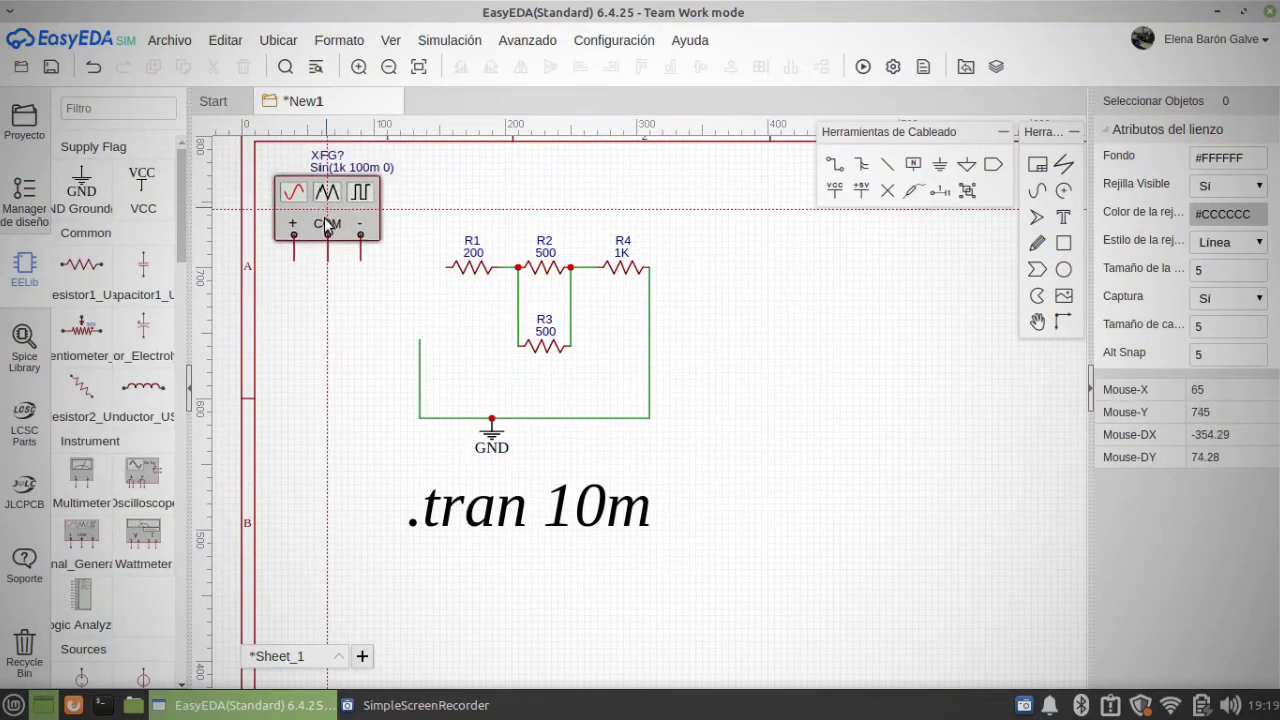
{"action": "left_click", "coordinate": [362, 230]}
{"action": "key", "text": "Escape"}
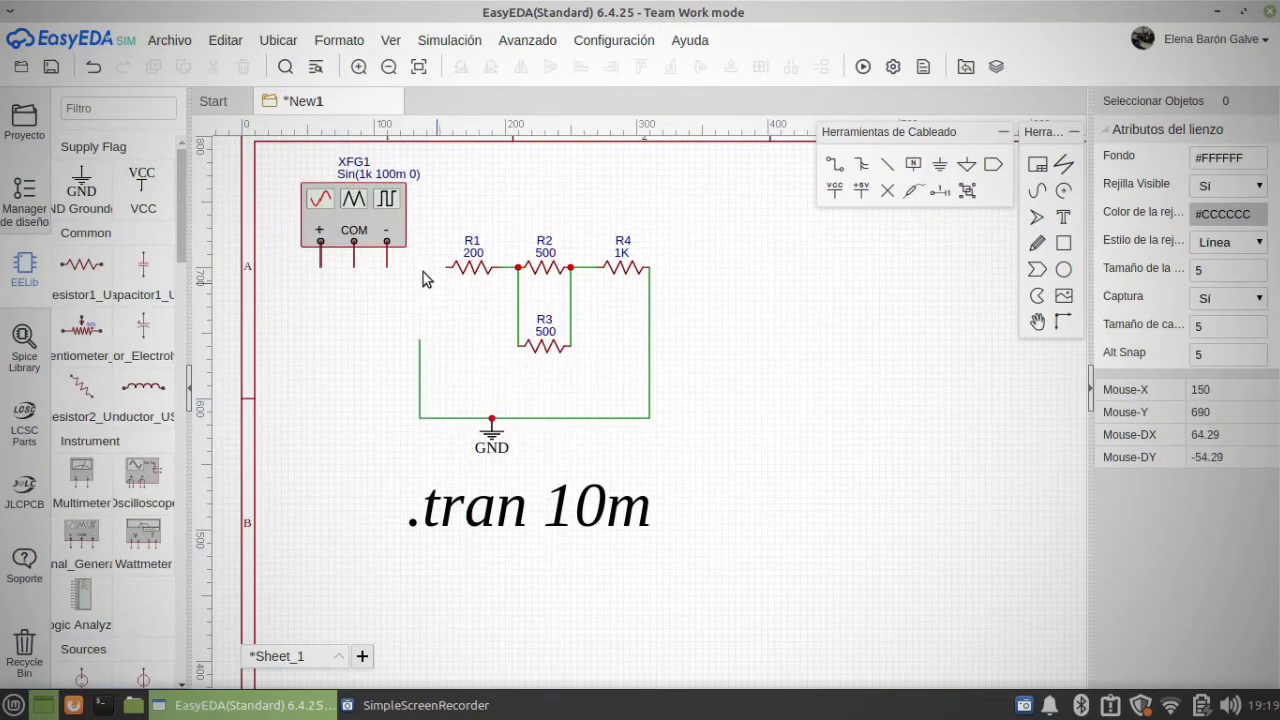
Step: Wire the signal generator's positive terminal to the free end of R1
{"action": "left_click", "coordinate": [836, 167]}
{"action": "left_click", "coordinate": [320, 267]}
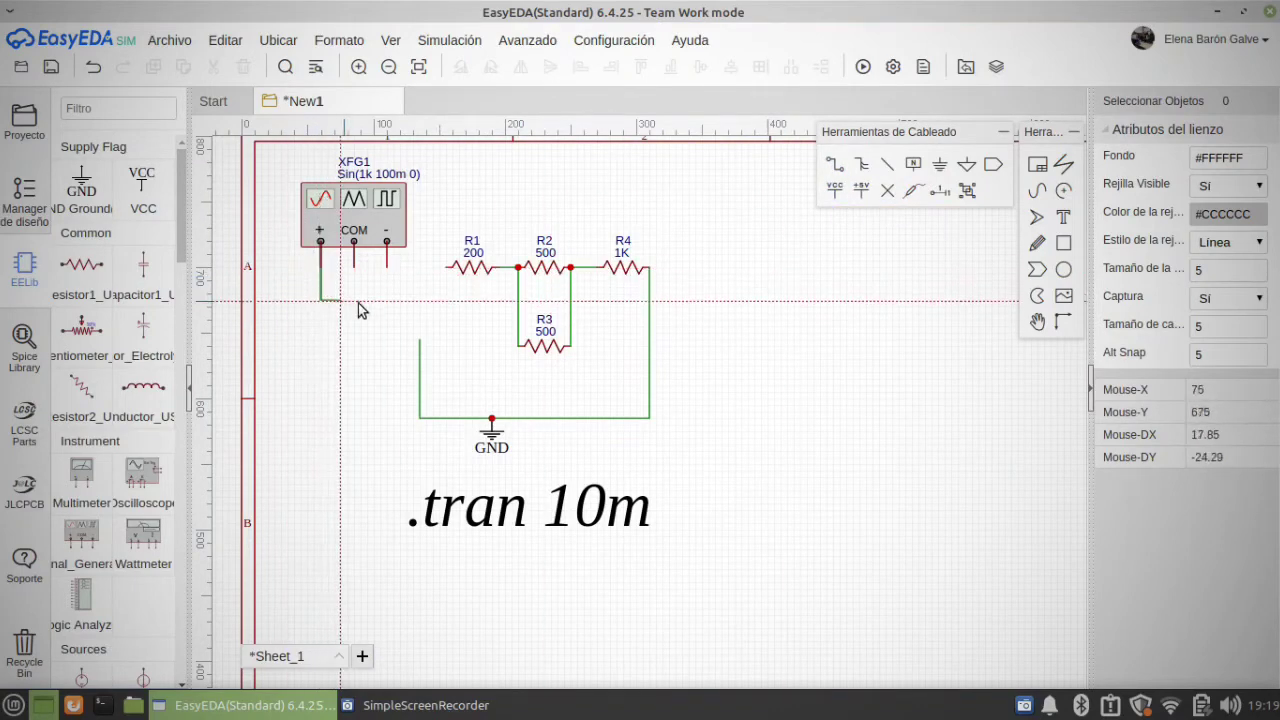
{"action": "left_click", "coordinate": [448, 300]}
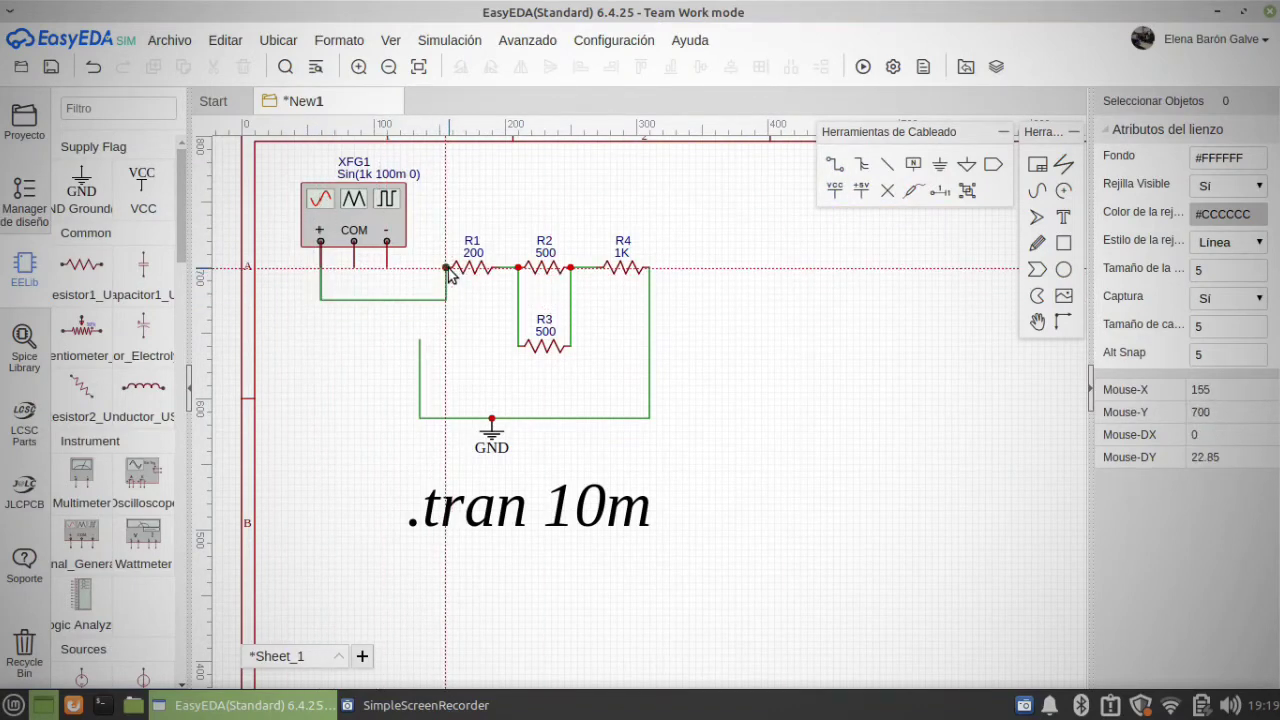
{"action": "left_click", "coordinate": [447, 269]}
{"action": "key", "text": "Escape"}
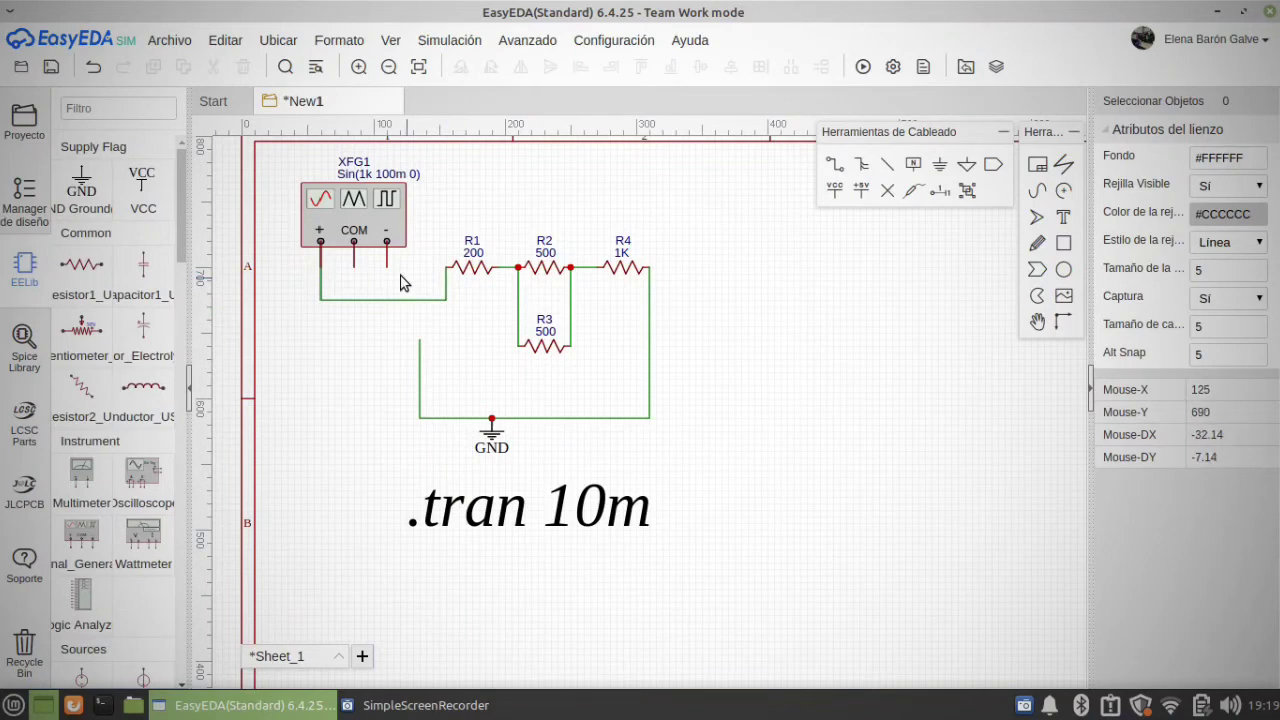
Step: Wire the signal generator's COM terminal to the open end of the ground wire and check that they join
{"action": "left_click", "coordinate": [851, 170]}
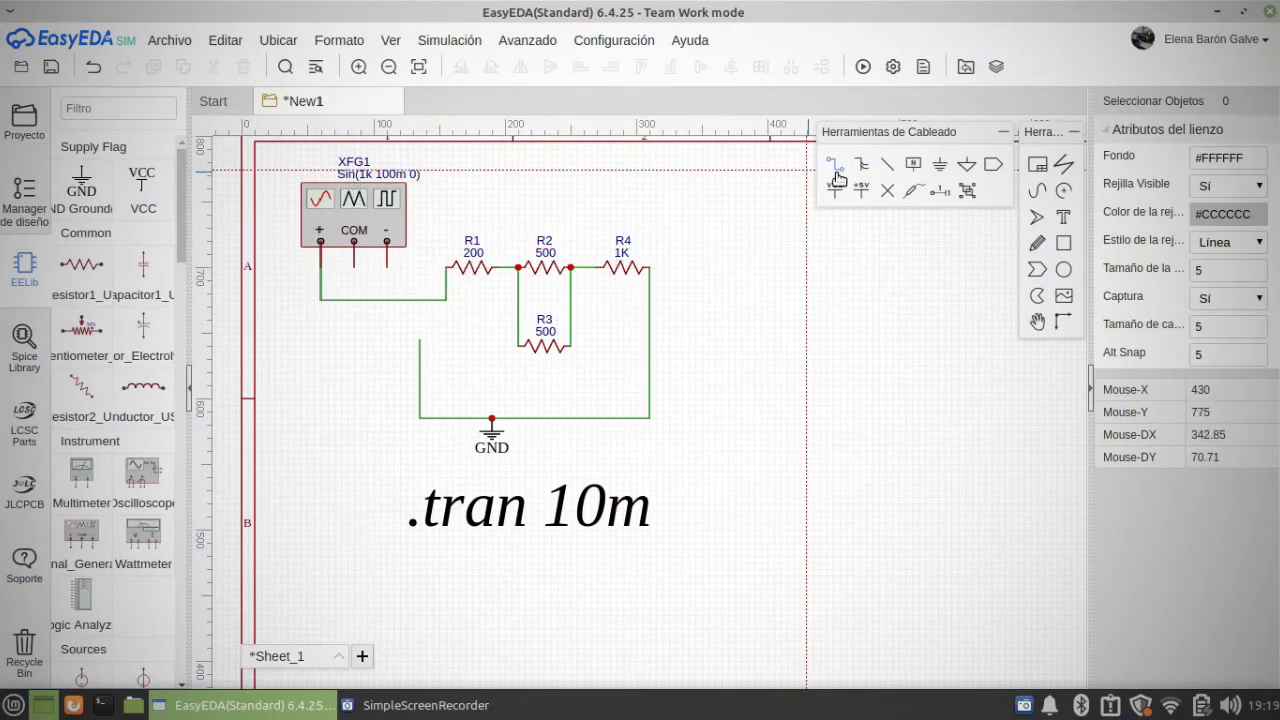
{"action": "left_click", "coordinate": [354, 268]}
{"action": "left_click", "coordinate": [420, 340]}
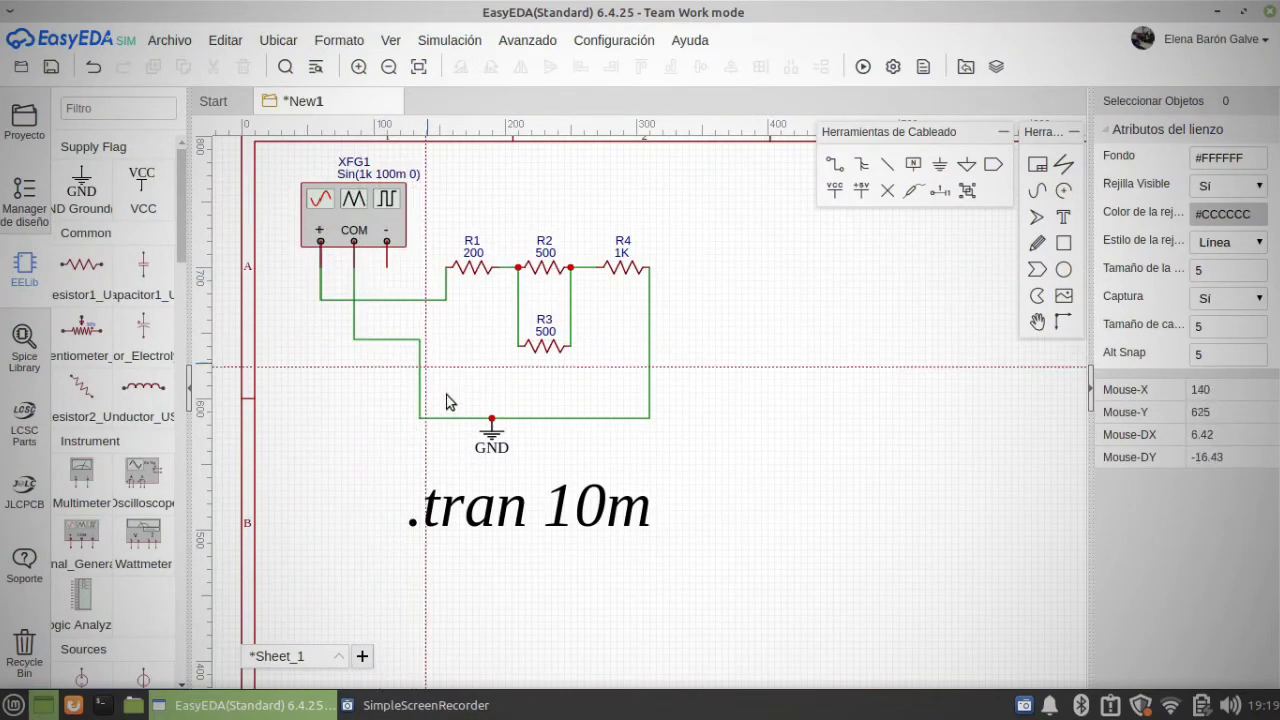
{"action": "left_click", "coordinate": [420, 370]}
{"action": "scroll", "coordinate": [420, 370], "scroll_direction": "up", "scroll_amount": 3}
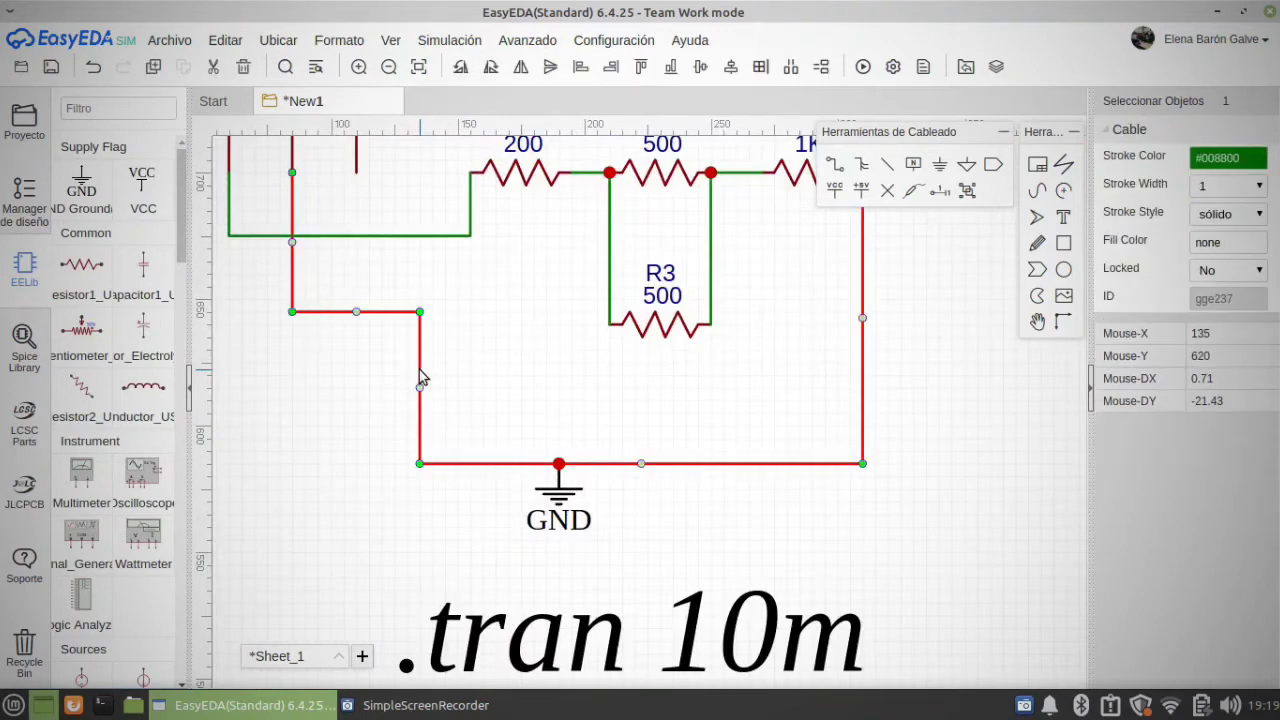
{"action": "scroll", "coordinate": [419, 369], "scroll_direction": "down", "scroll_amount": 3}
{"action": "left_click", "coordinate": [713, 375]}
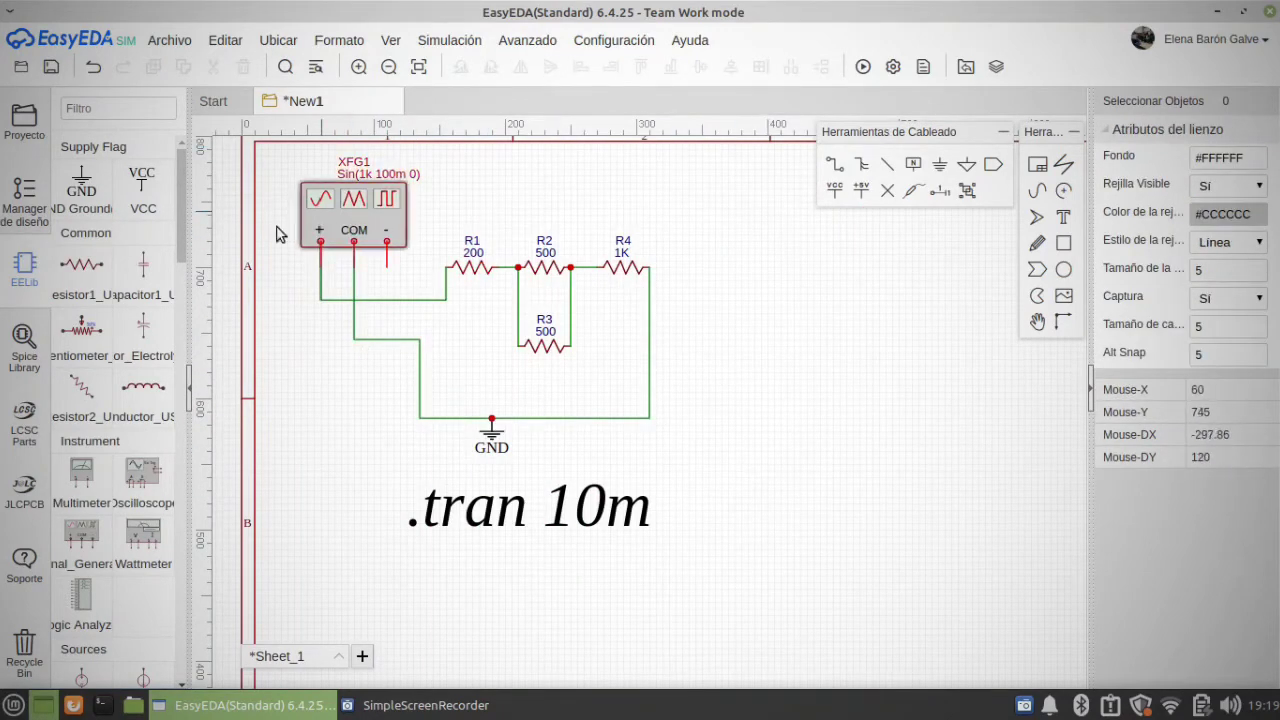
Step: Keep function generator XFG1 on Sine Wave and set its amplitude to 7.5 V
{"action": "left_click", "coordinate": [365, 236]}
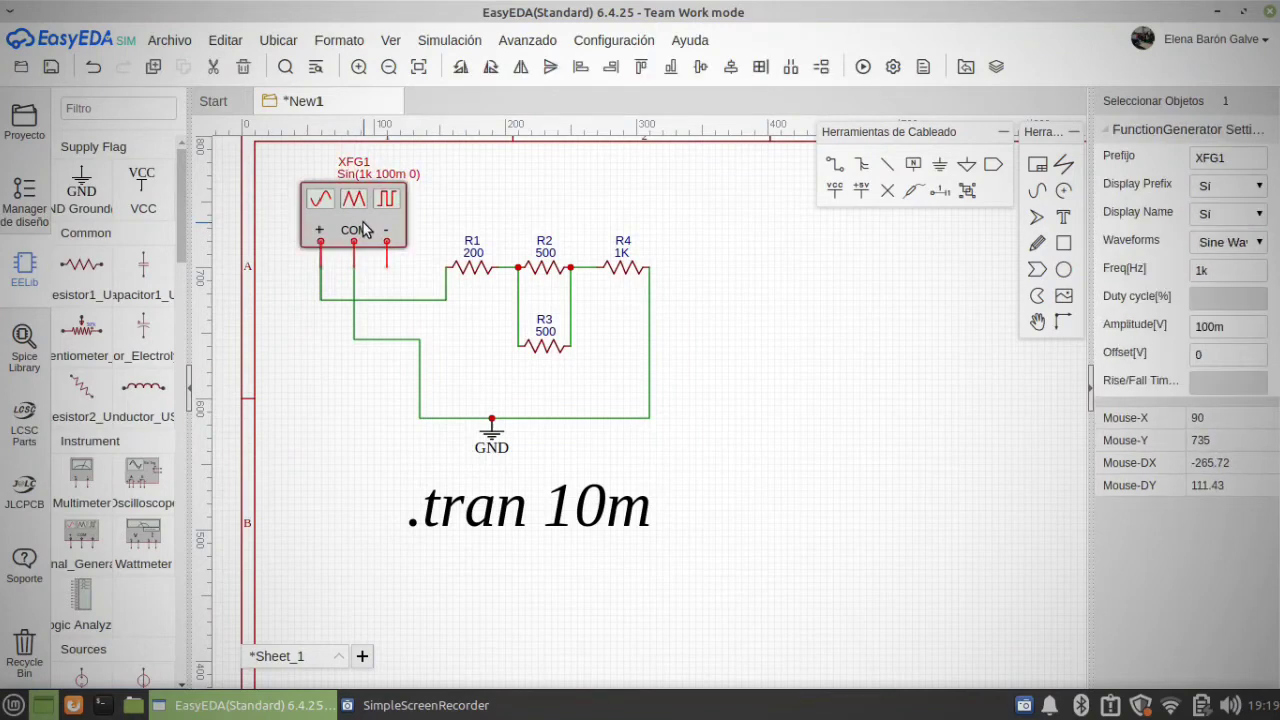
{"action": "left_click", "coordinate": [1231, 243]}
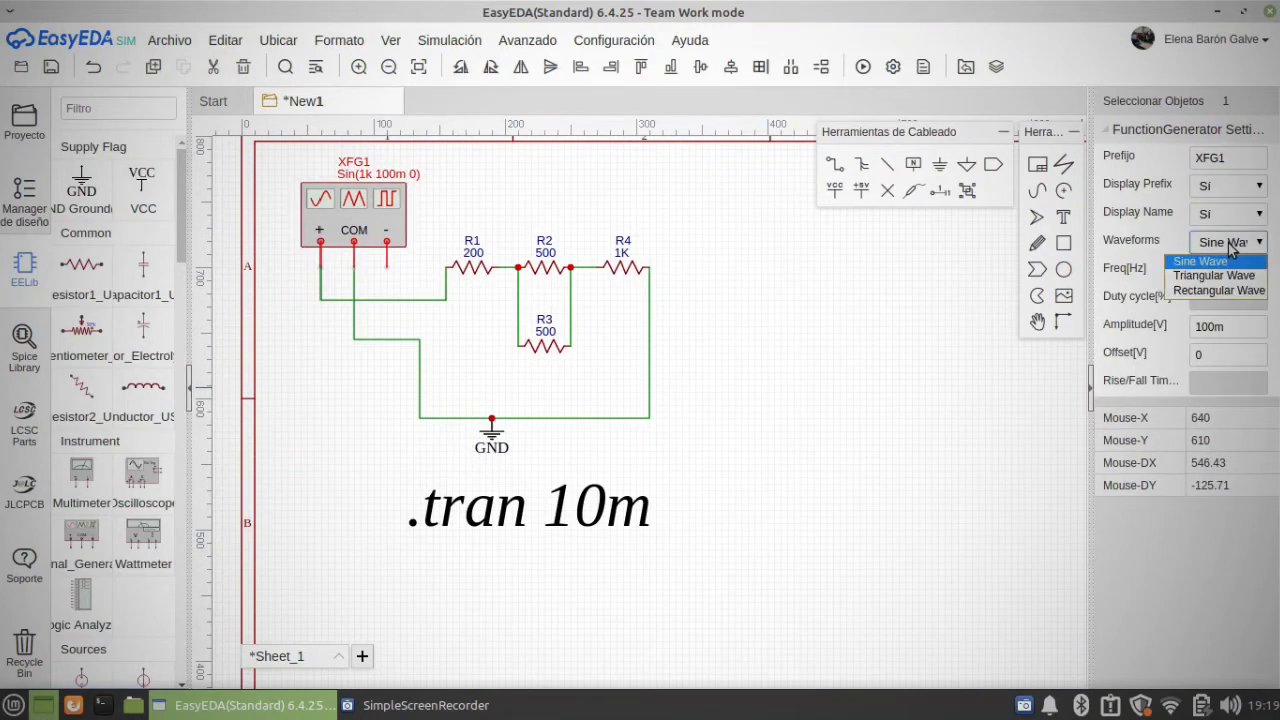
{"action": "left_click", "coordinate": [1231, 248]}
{"action": "double_click", "coordinate": [1235, 327]}
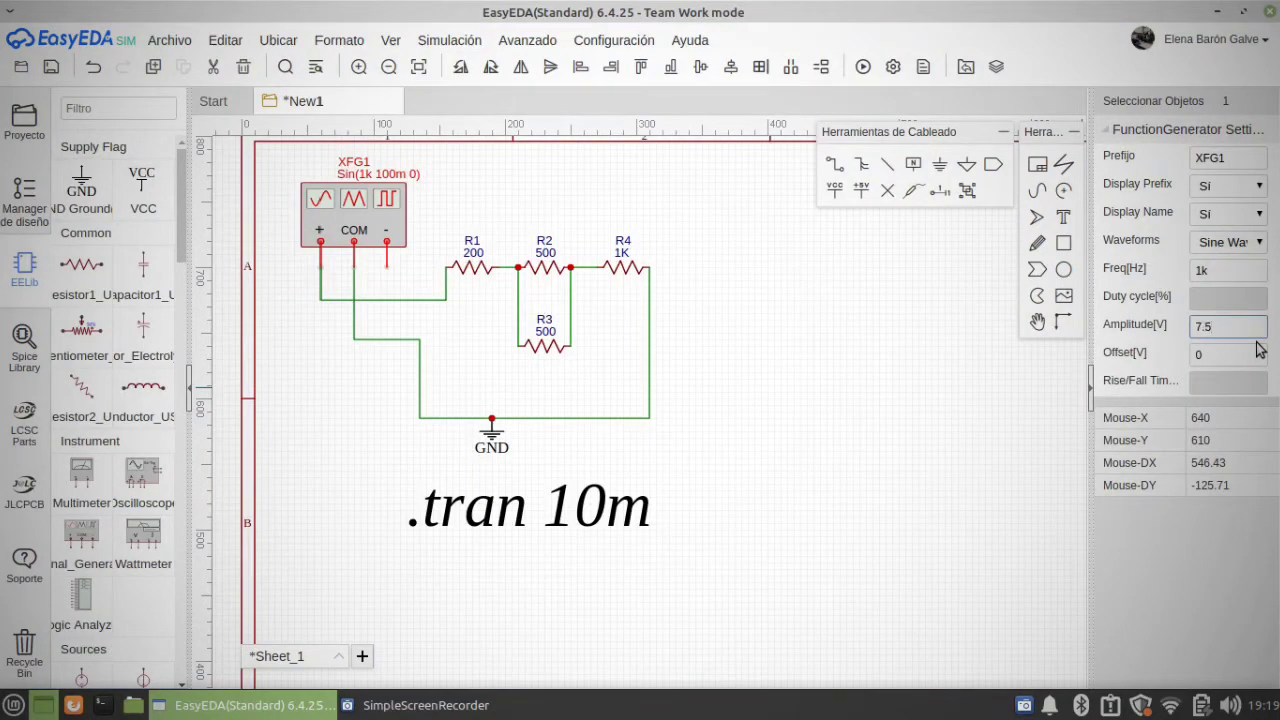
{"action": "type", "text": "7.5"}
{"action": "key", "text": "Return"}
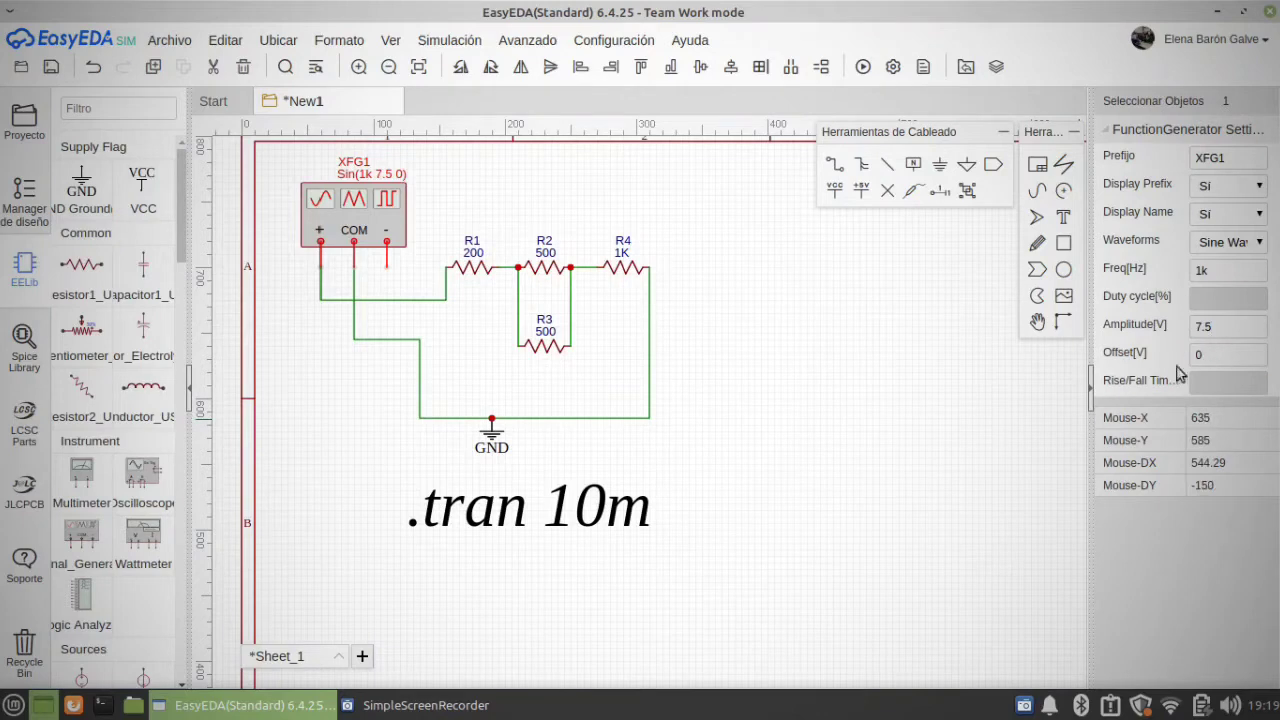
{"action": "left_click", "coordinate": [928, 330]}
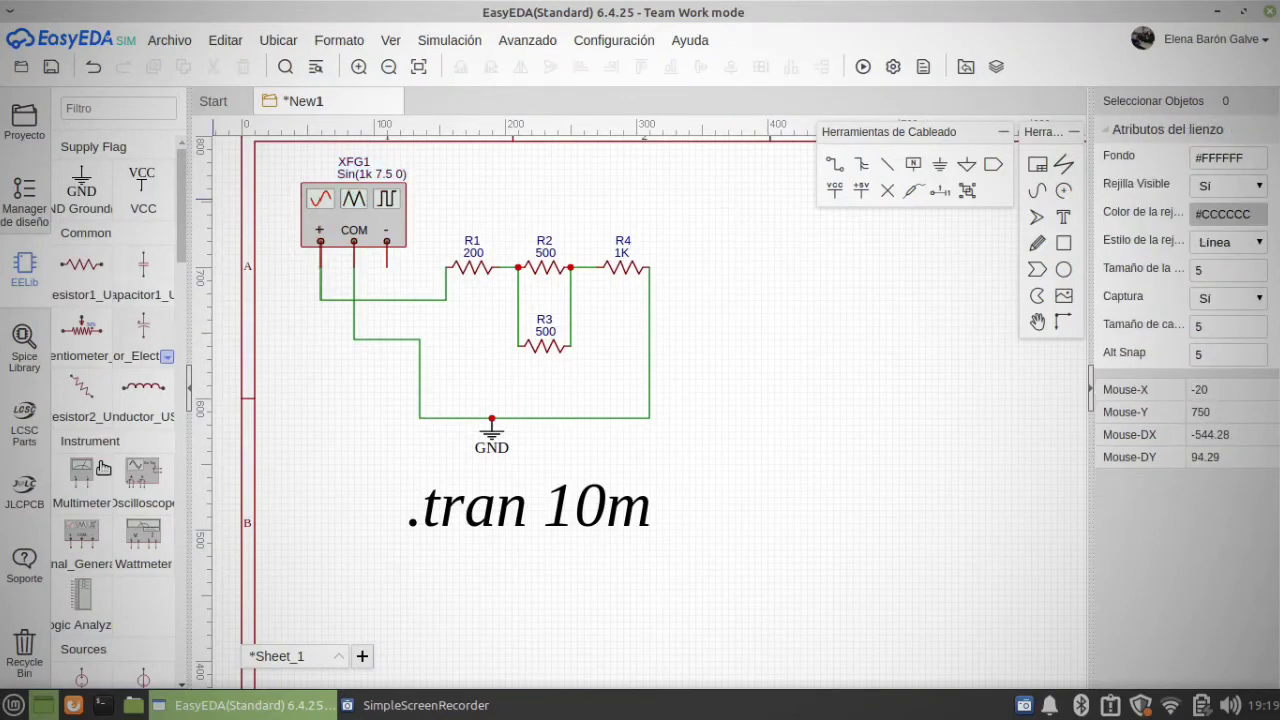
Step: Place one oscilloscope to the right of the resistor circuit
{"action": "left_click", "coordinate": [140, 478]}
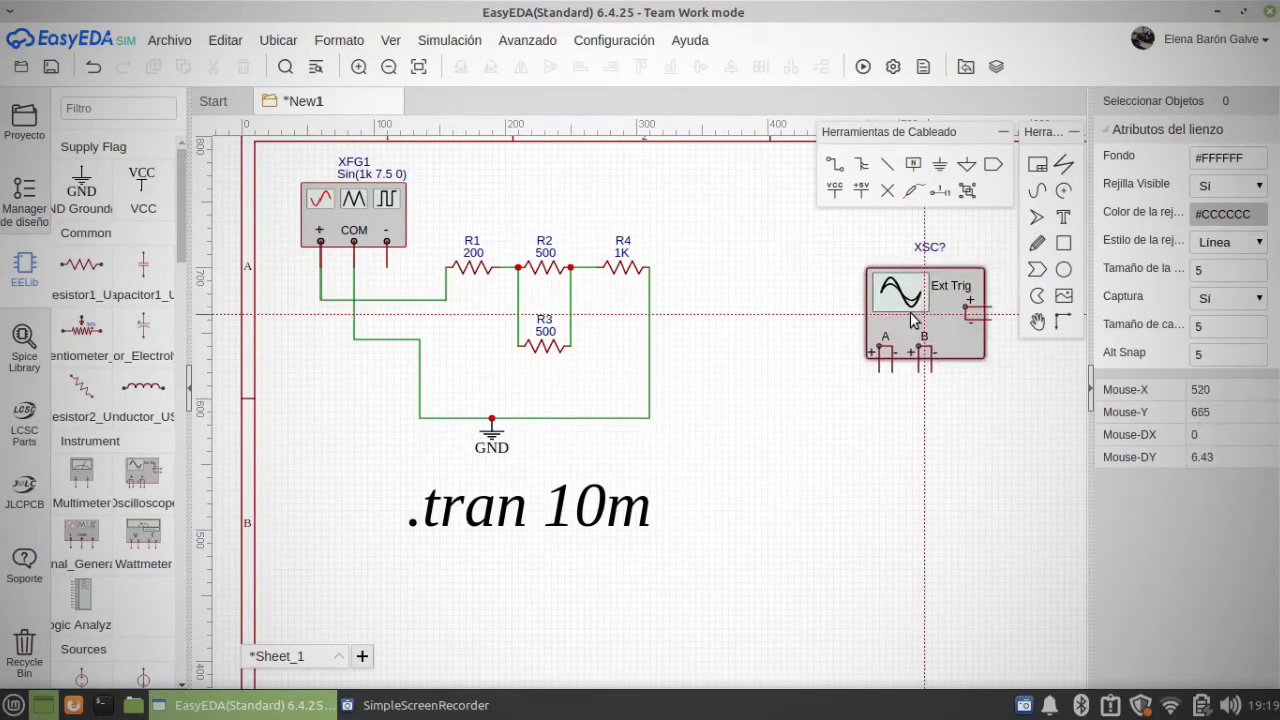
{"action": "left_click", "coordinate": [846, 310]}
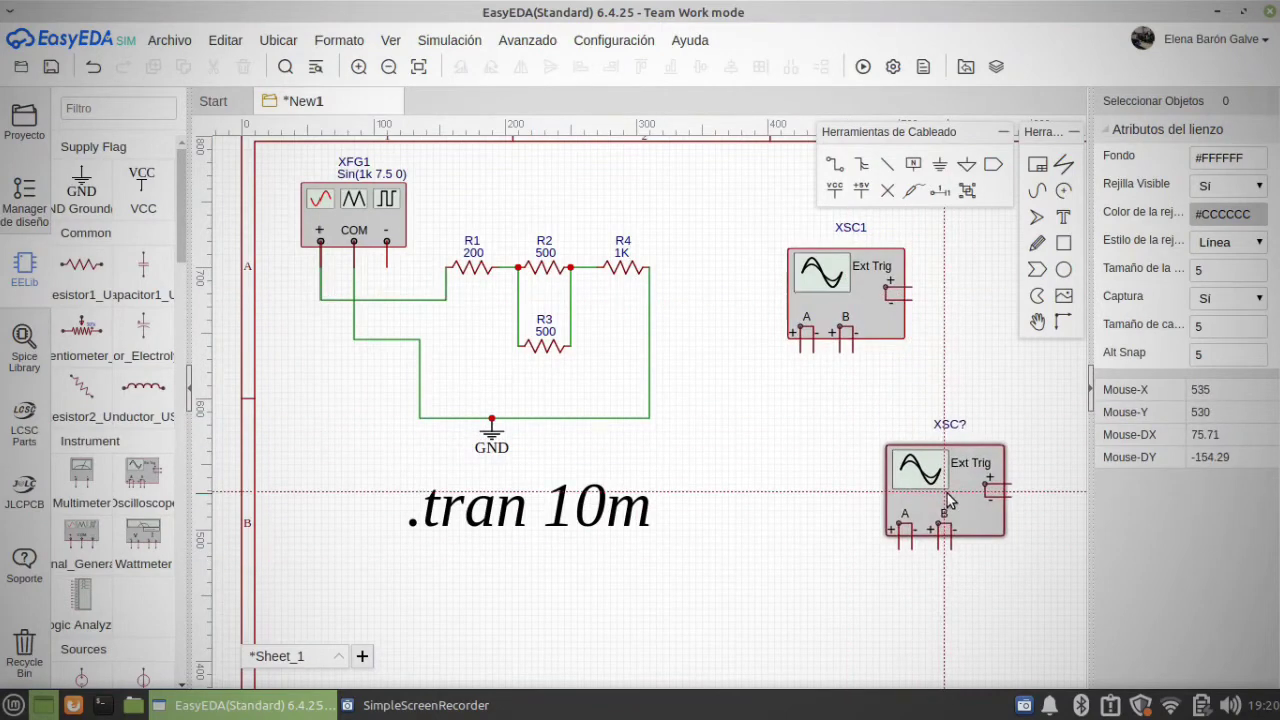
{"action": "key", "text": "Escape"}
Step: Wire oscilloscope channel A across R4, positive to the R2–R4 node and negative to R4's ground-side wire
{"action": "left_click", "coordinate": [843, 163]}
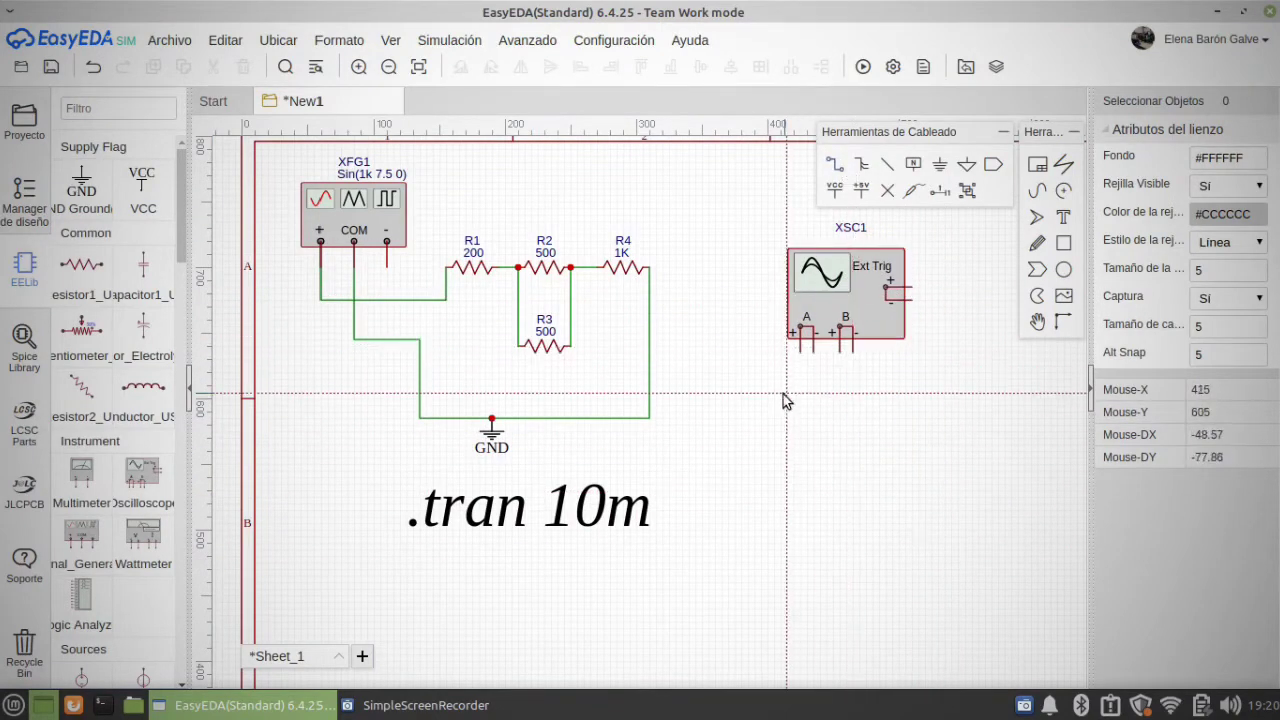
{"action": "left_click", "coordinate": [801, 350]}
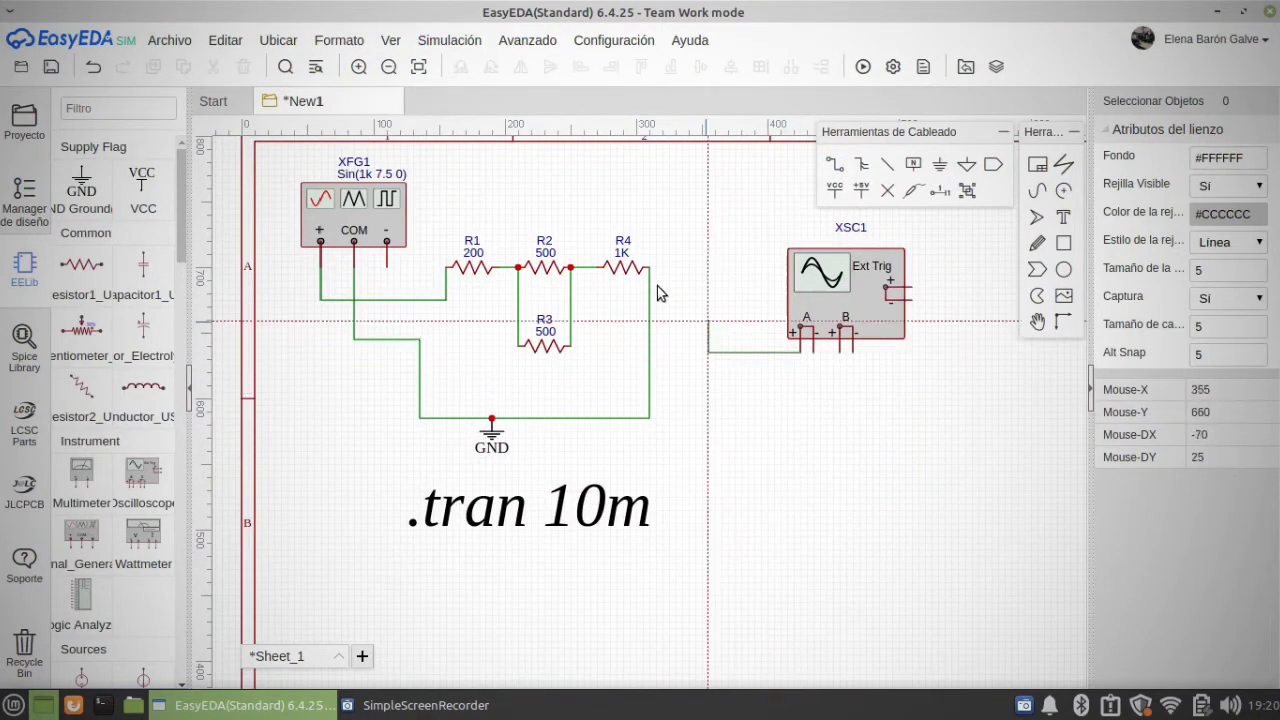
{"action": "left_click", "coordinate": [688, 215]}
{"action": "left_click", "coordinate": [584, 268]}
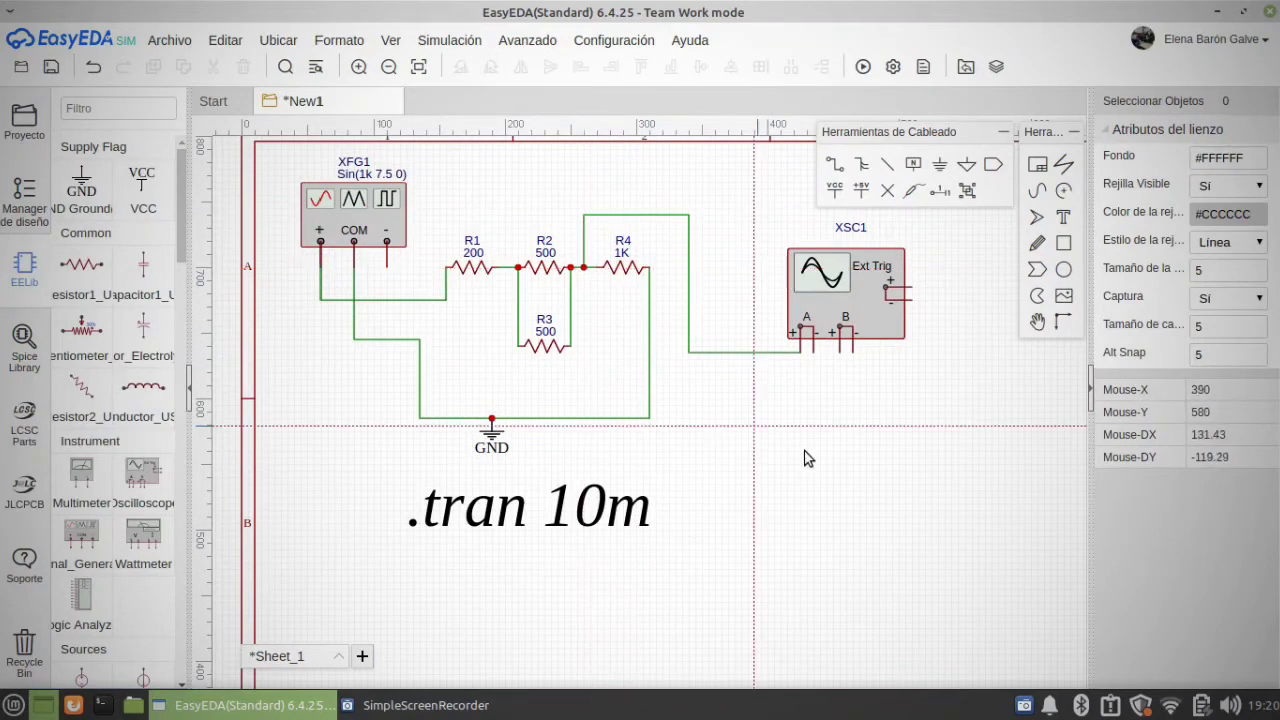
{"action": "left_click", "coordinate": [813, 350]}
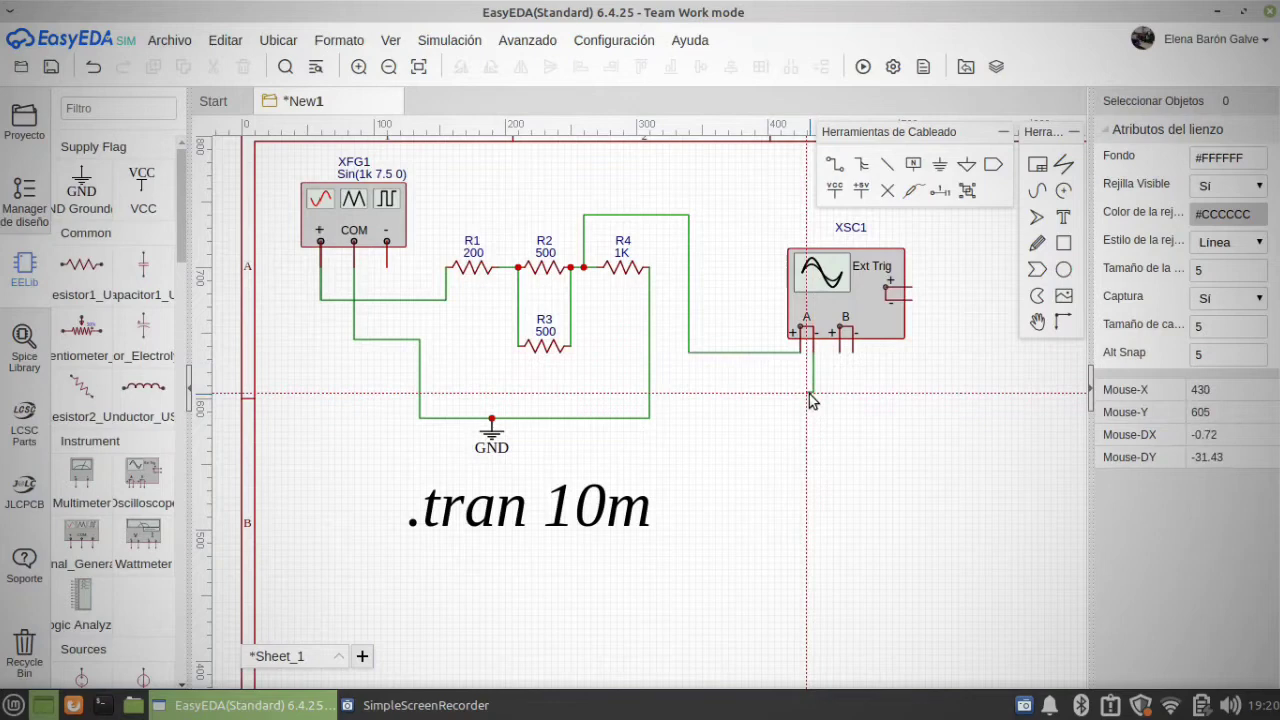
{"action": "left_click", "coordinate": [649, 399]}
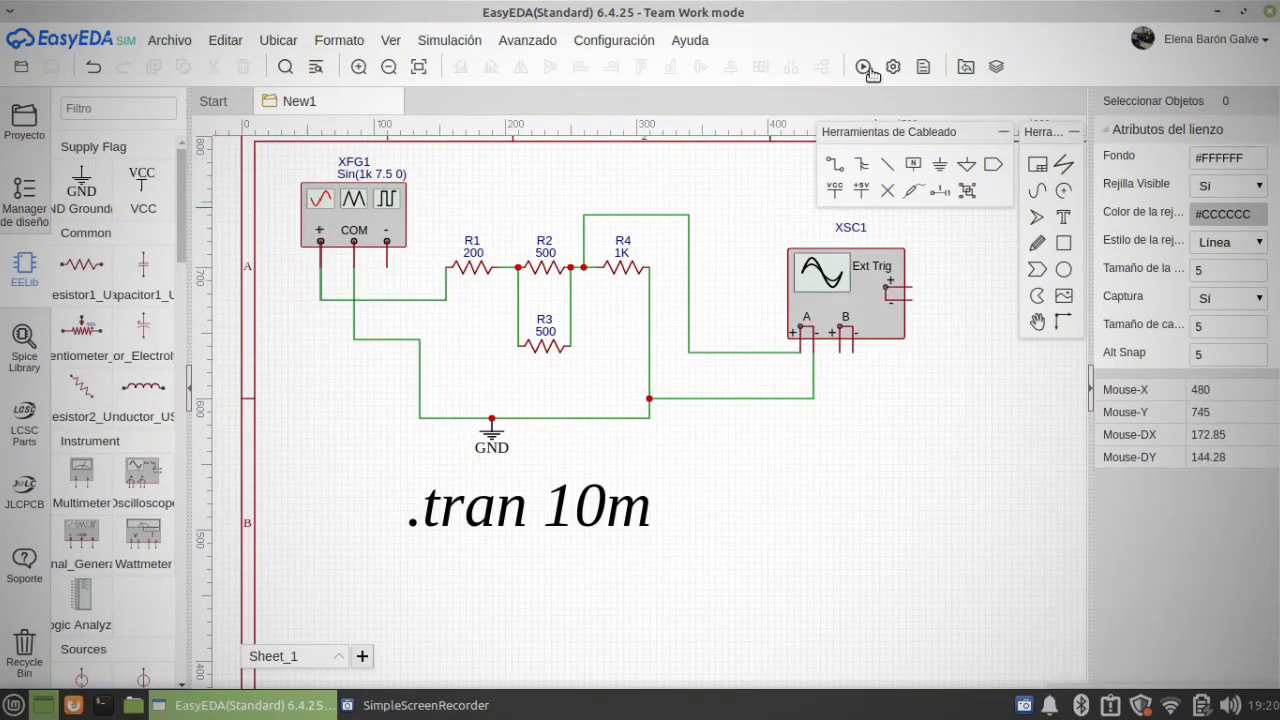
Step: Save the project, run the simulation and review the channel A waveform against the schematic
{"action": "left_click", "coordinate": [863, 67]}
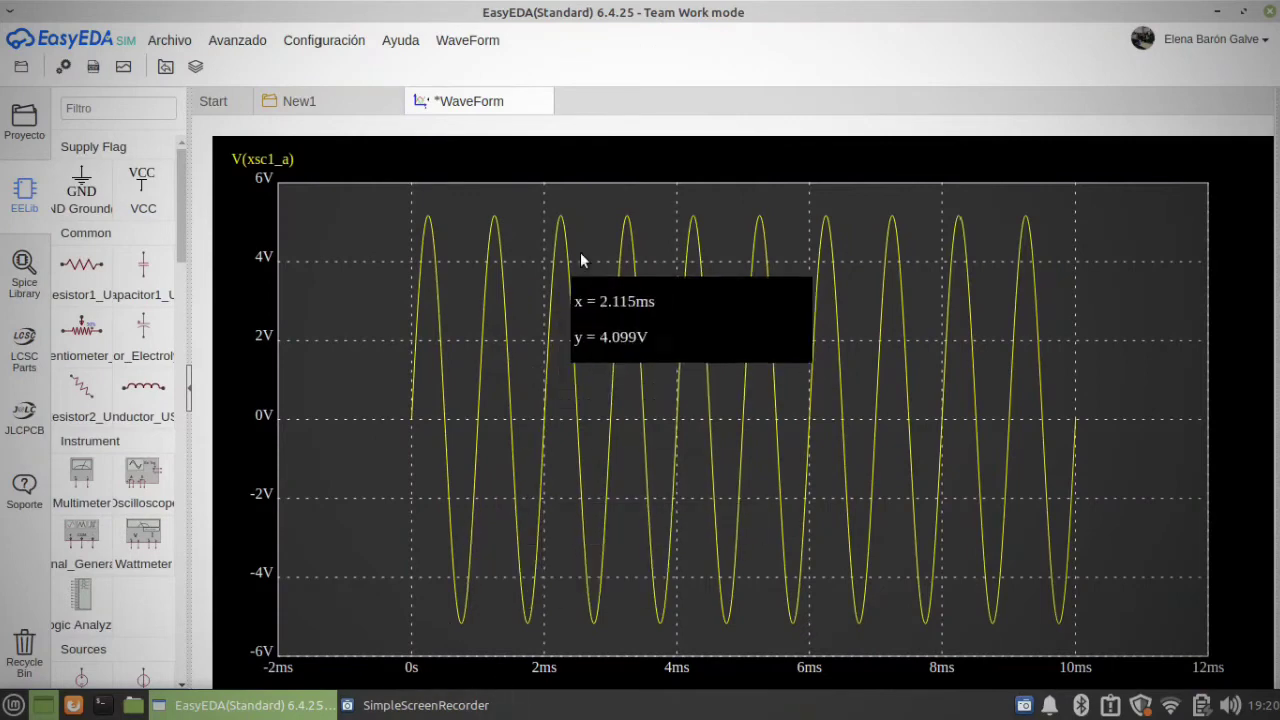
{"action": "left_click", "coordinate": [314, 104]}
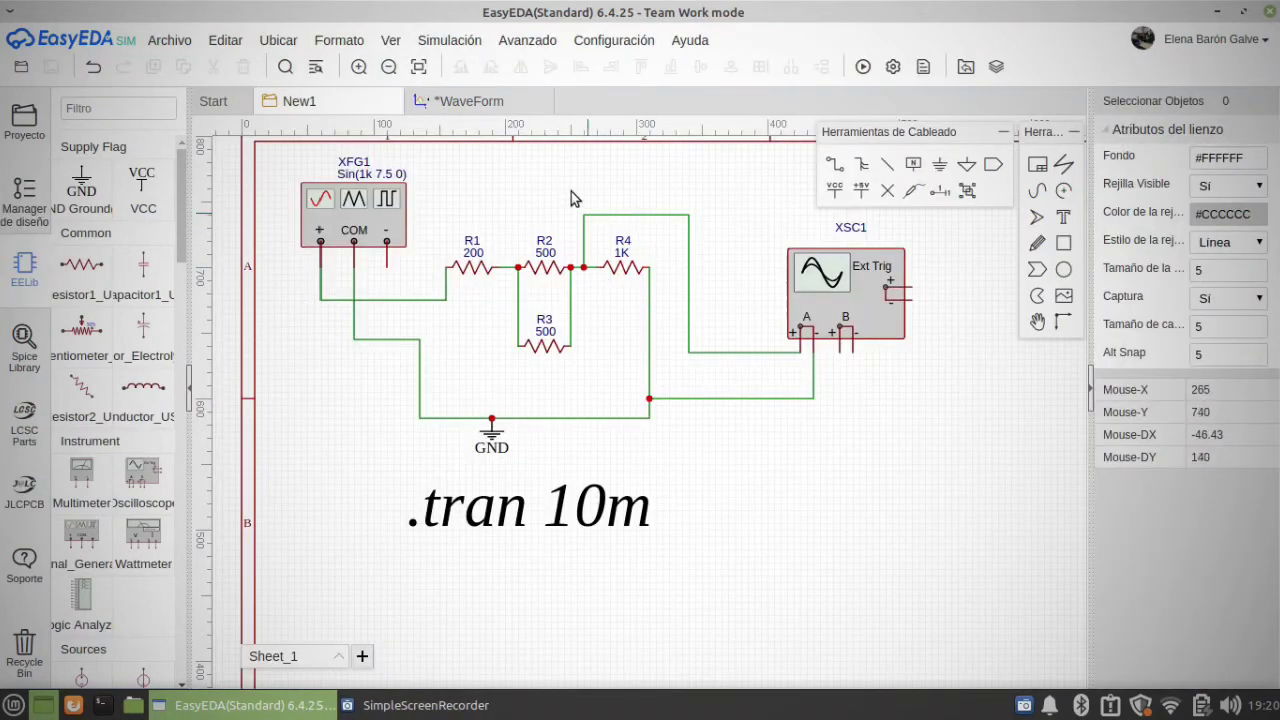
{"action": "left_click", "coordinate": [482, 101]}
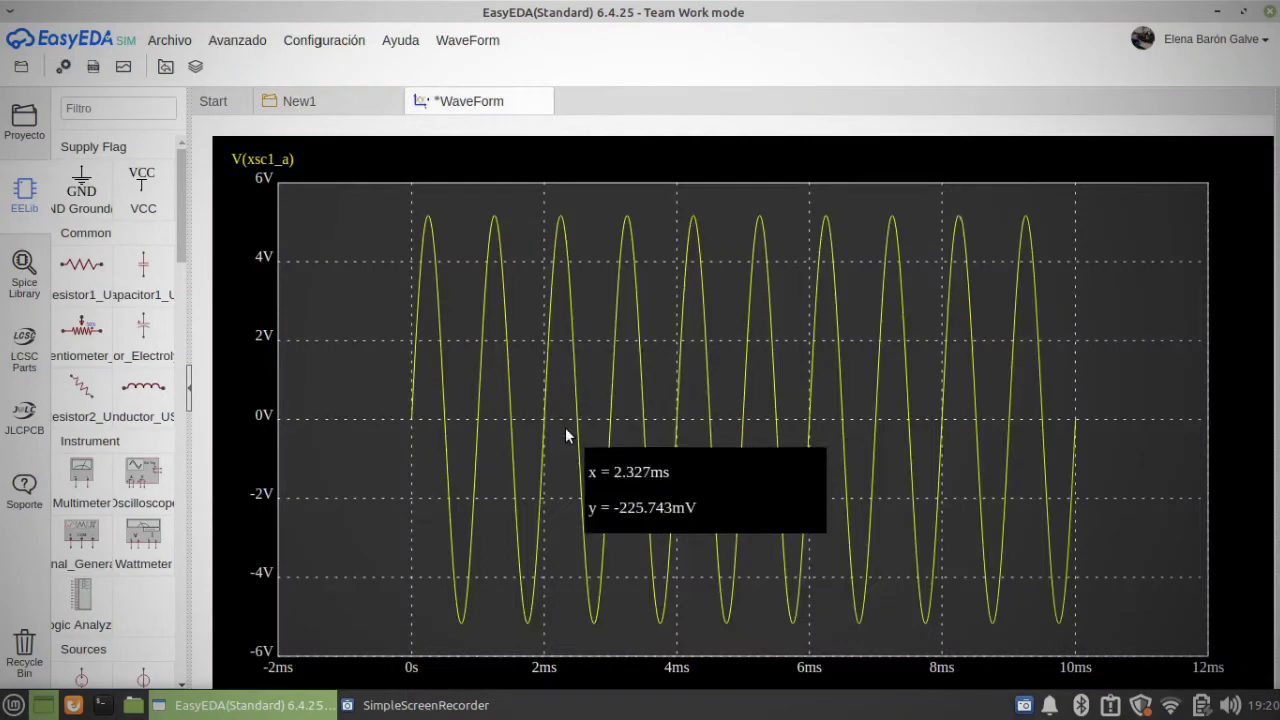
{"action": "left_click", "coordinate": [316, 101]}
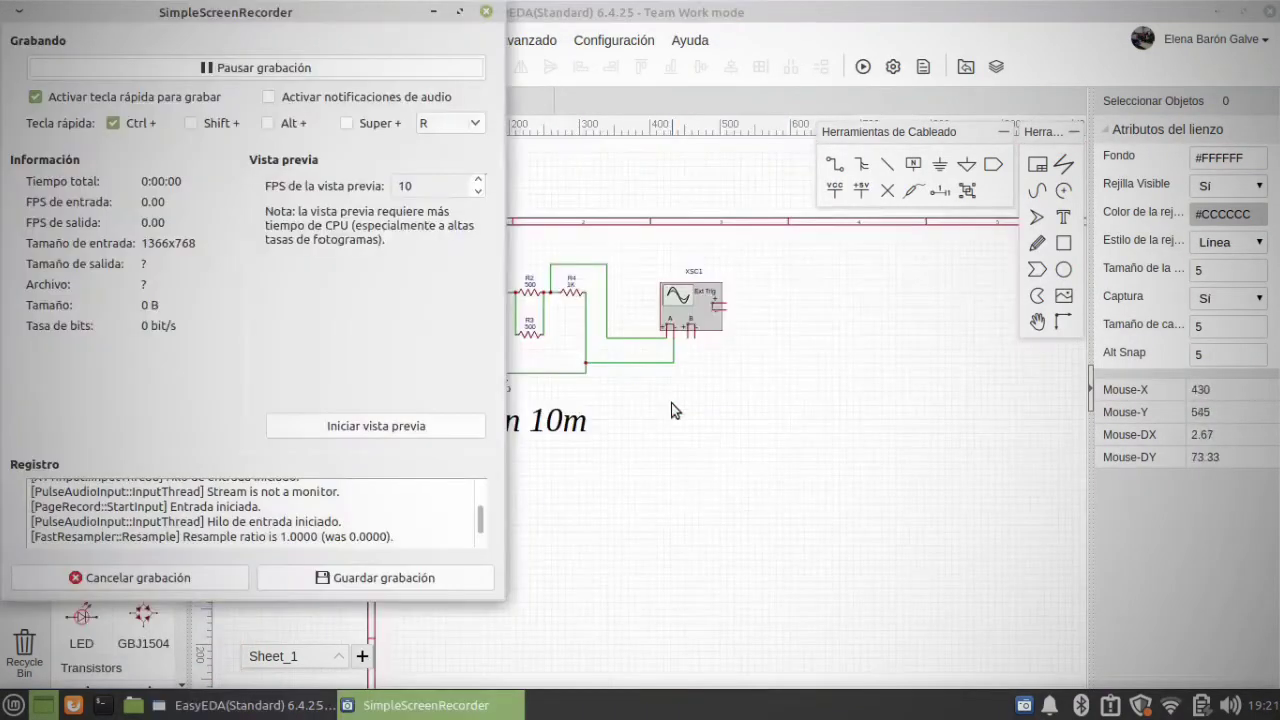
Step: Delete the wire joining channel A's positive terminal to the node between R2 and R4
{"action": "right_click_drag", "start_coordinate": [722, 448], "coordinate": [777, 486]}
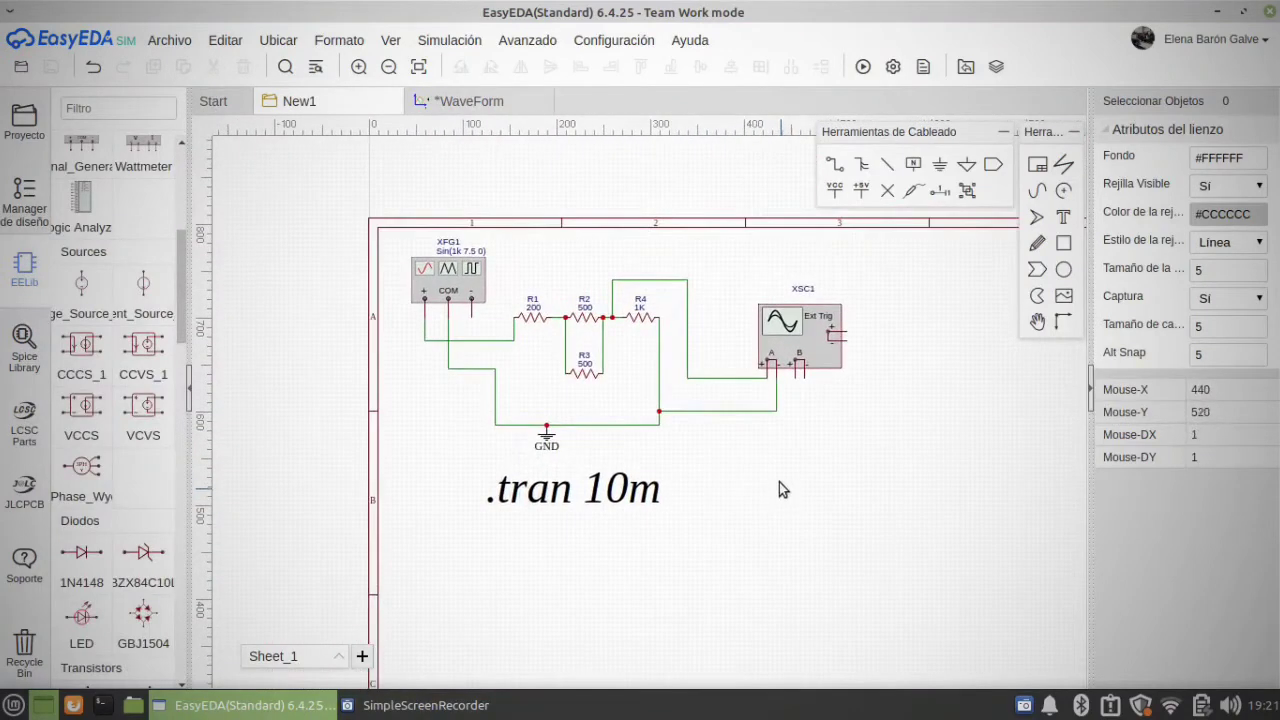
{"action": "left_click", "coordinate": [687, 291]}
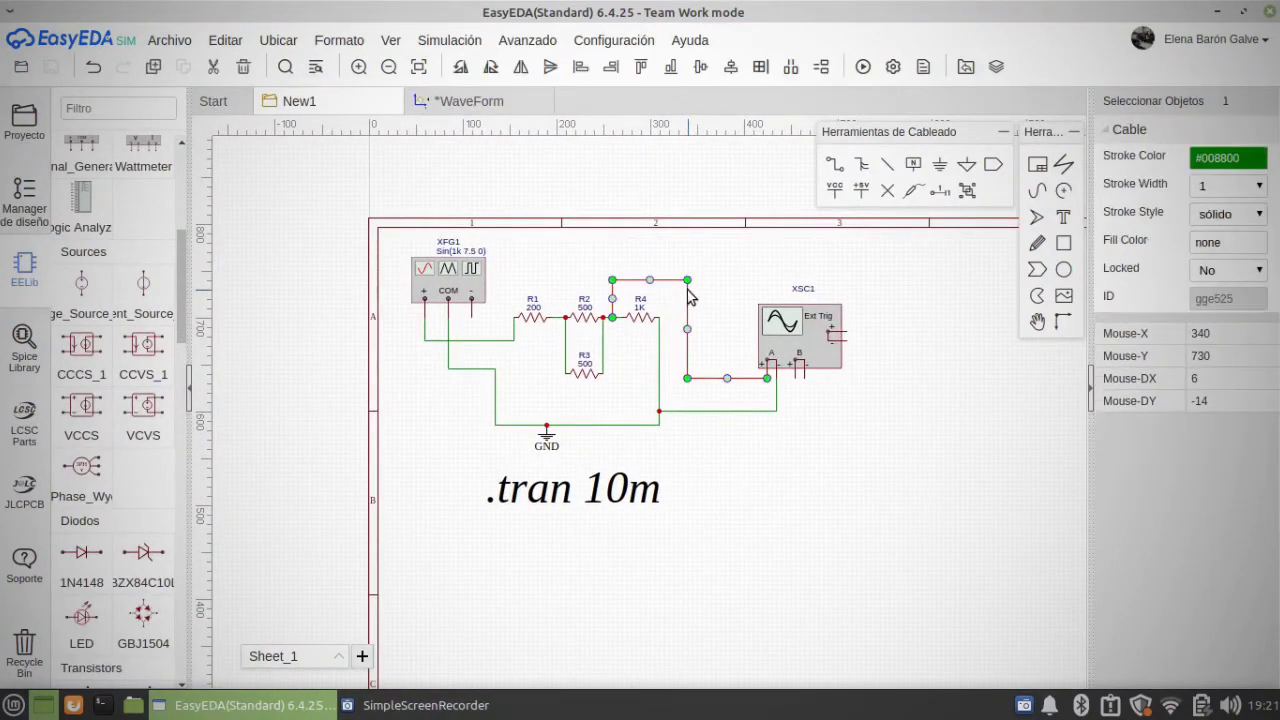
{"action": "key", "text": "Delete"}
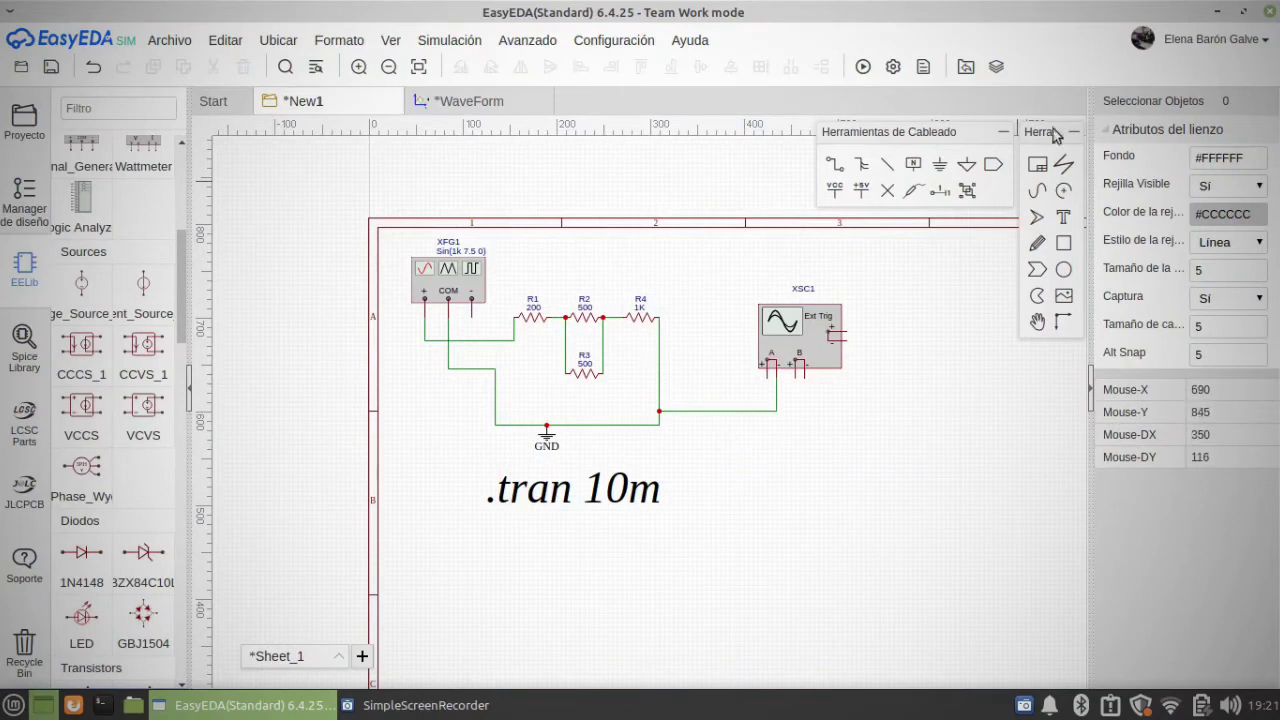
Step: Place a net port on channel A's positive terminal and a second one above the node between R2 and R4
{"action": "left_click", "coordinate": [1005, 162]}
{"action": "scroll", "coordinate": [756, 385], "scroll_direction": "up", "scroll_amount": 3}
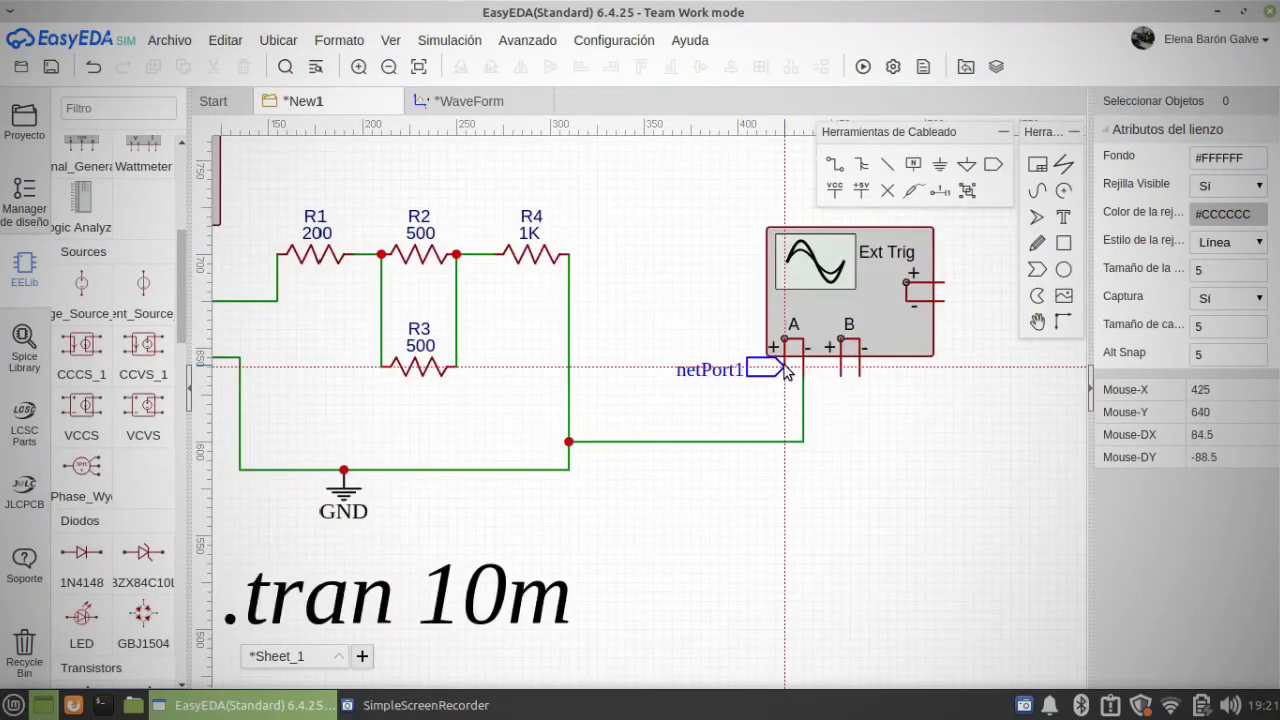
{"action": "left_click", "coordinate": [781, 377]}
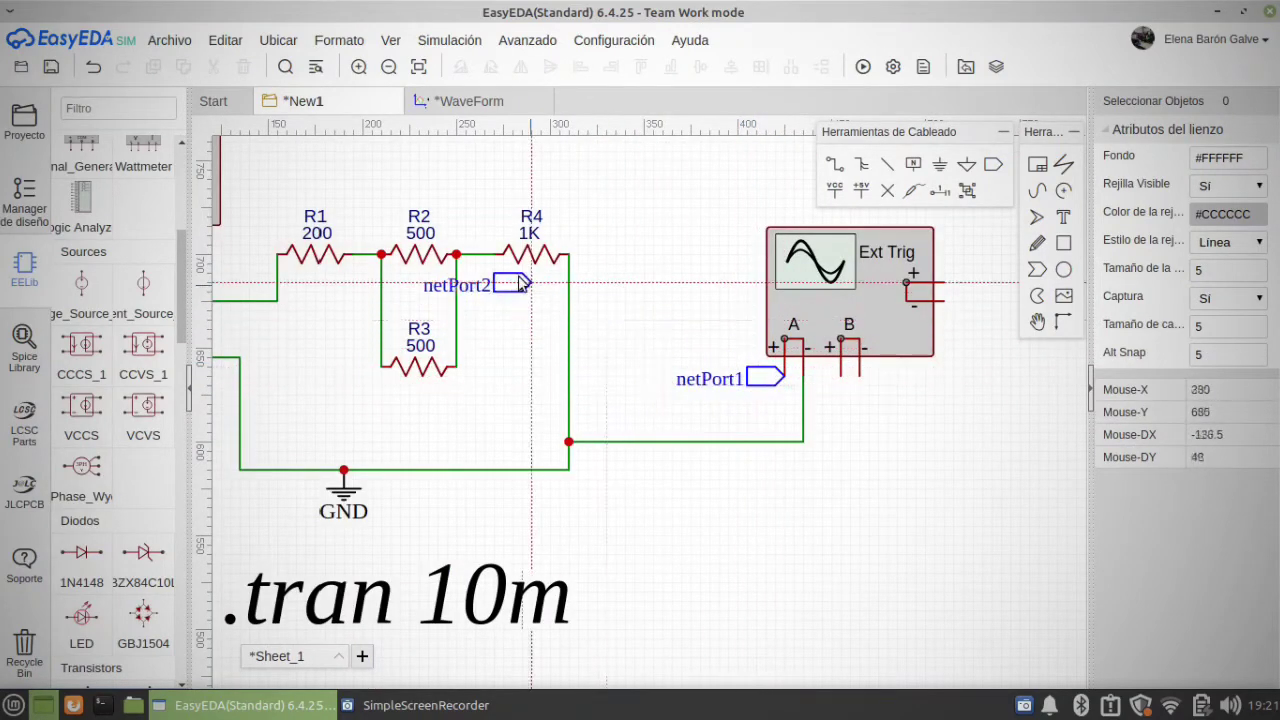
{"action": "left_click", "coordinate": [485, 163]}
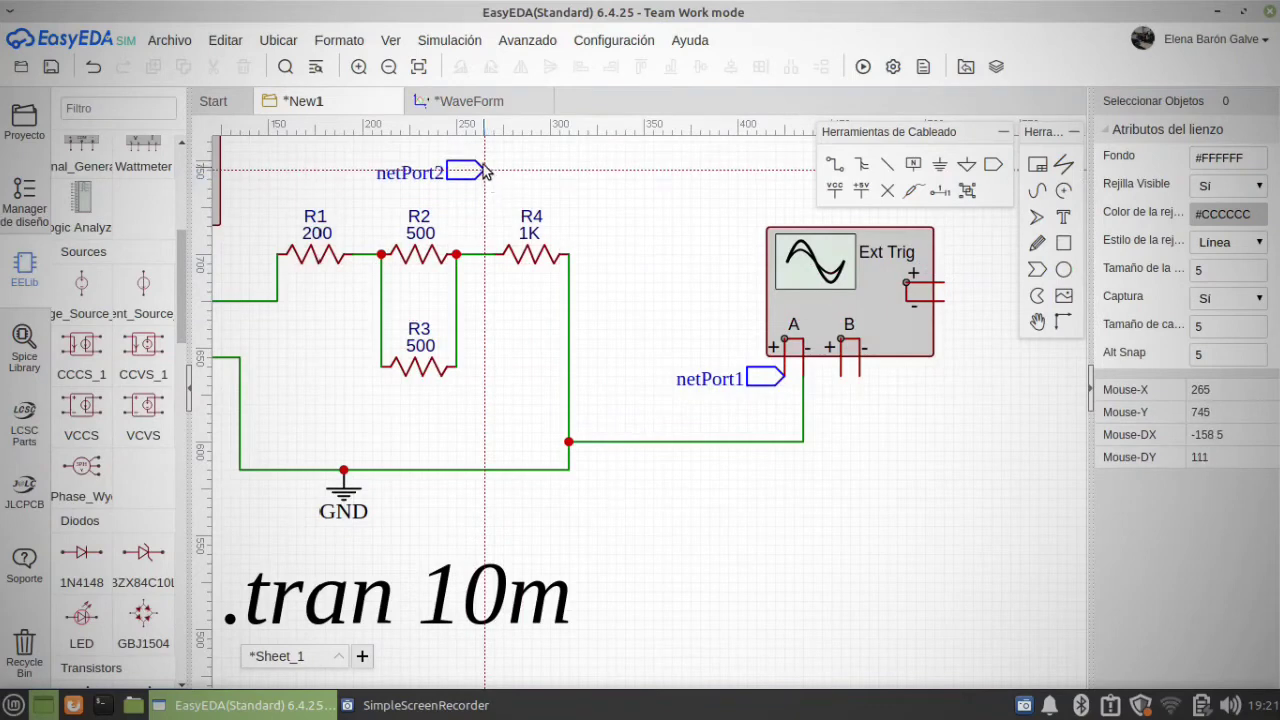
{"action": "key", "text": "Escape"}
Step: Rename both net ports to CANALa, the one at the oscilloscope and the one above the resistors
{"action": "left_click", "coordinate": [764, 378]}
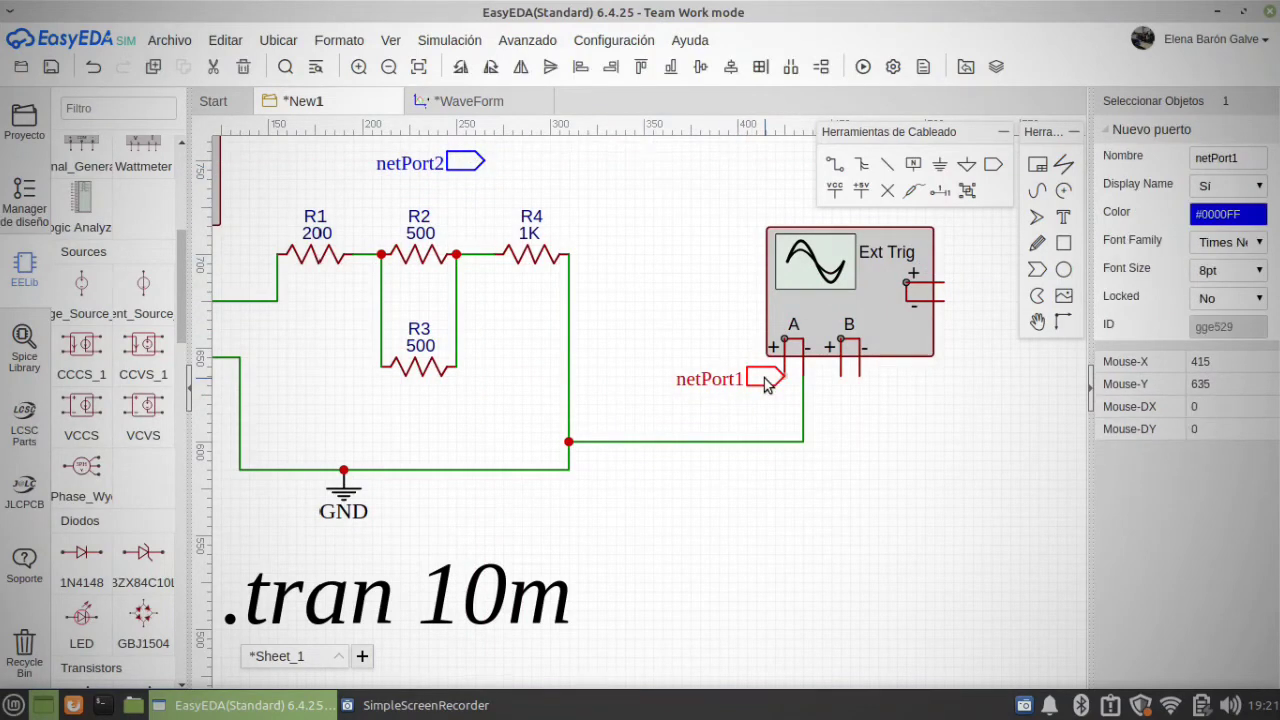
{"action": "double_click", "coordinate": [1216, 160]}
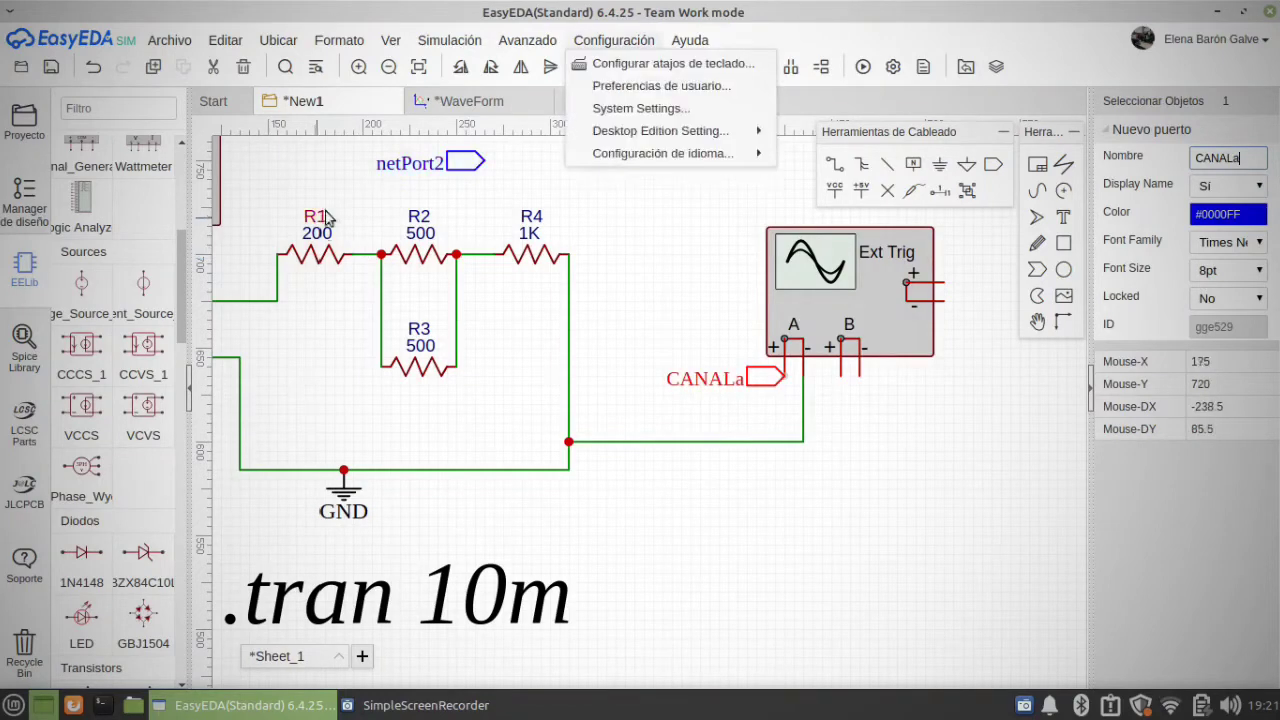
{"action": "left_click", "coordinate": [465, 162]}
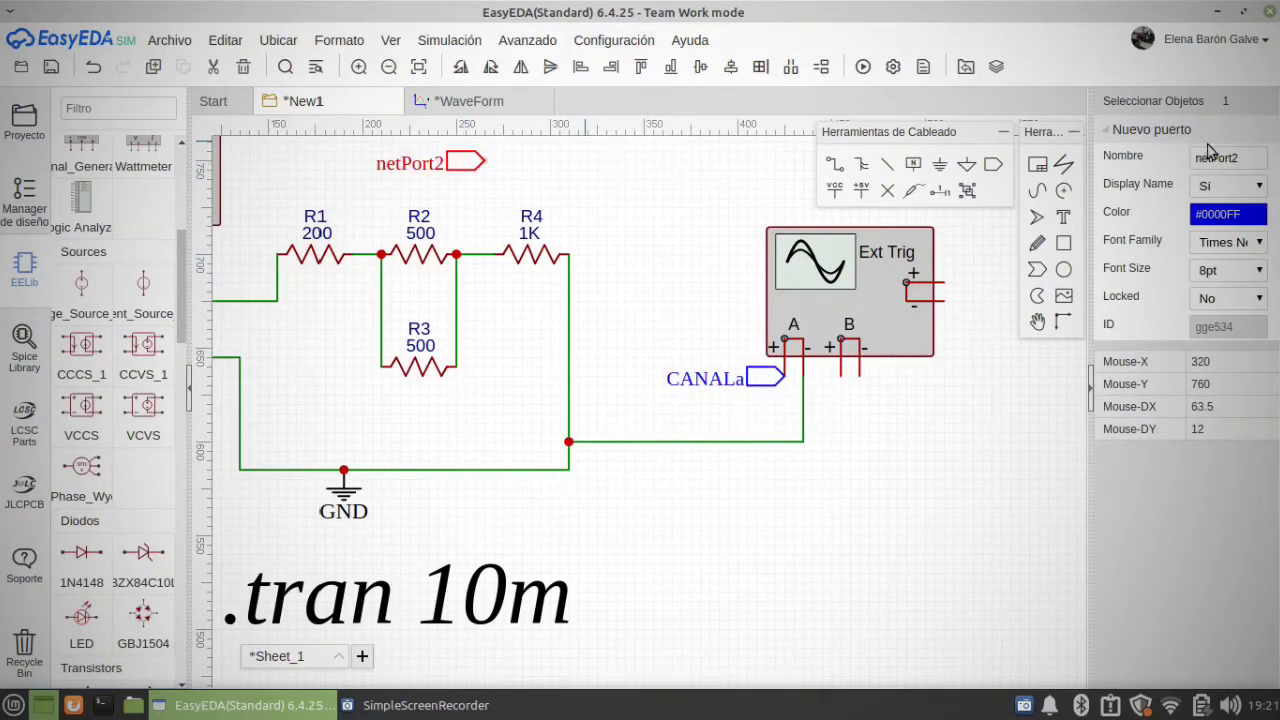
{"action": "double_click", "coordinate": [1251, 158]}
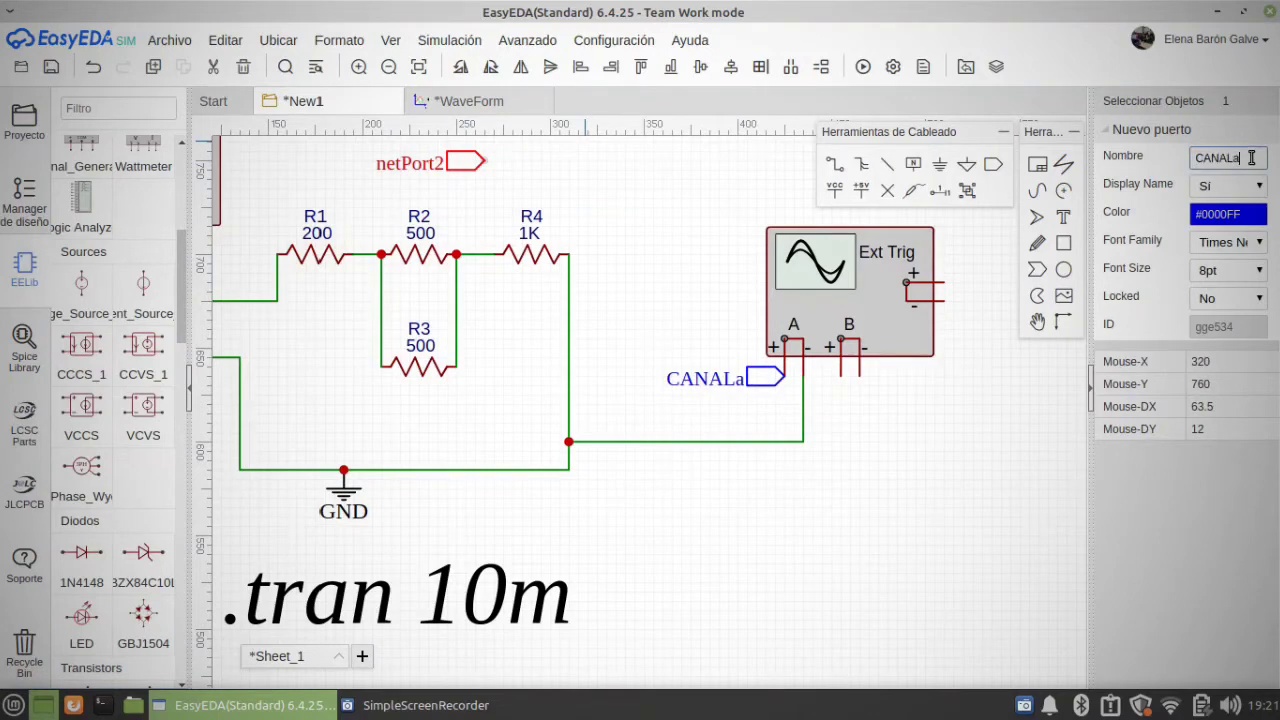
Step: Name the net port above the resistors CANALa and wire it down to the node between R2 and R4
{"action": "type", "text": "CANALa"}
{"action": "key", "text": "Return"}
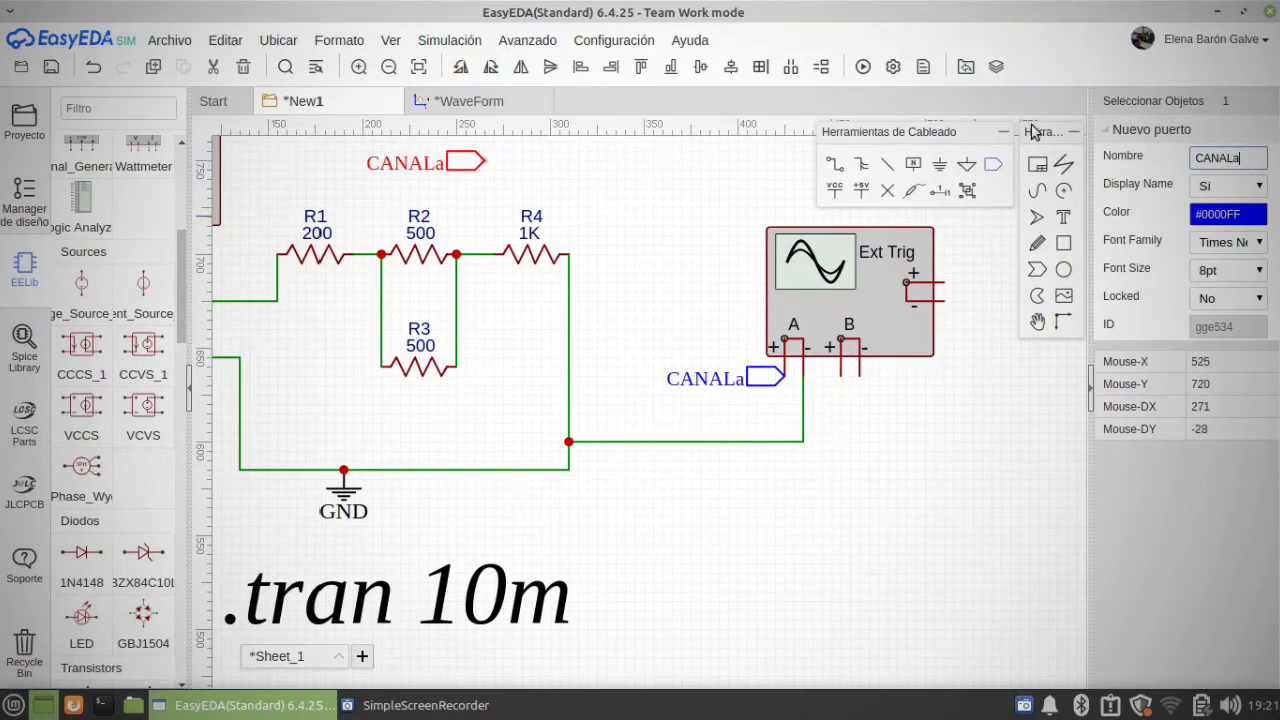
{"action": "left_click", "coordinate": [842, 172]}
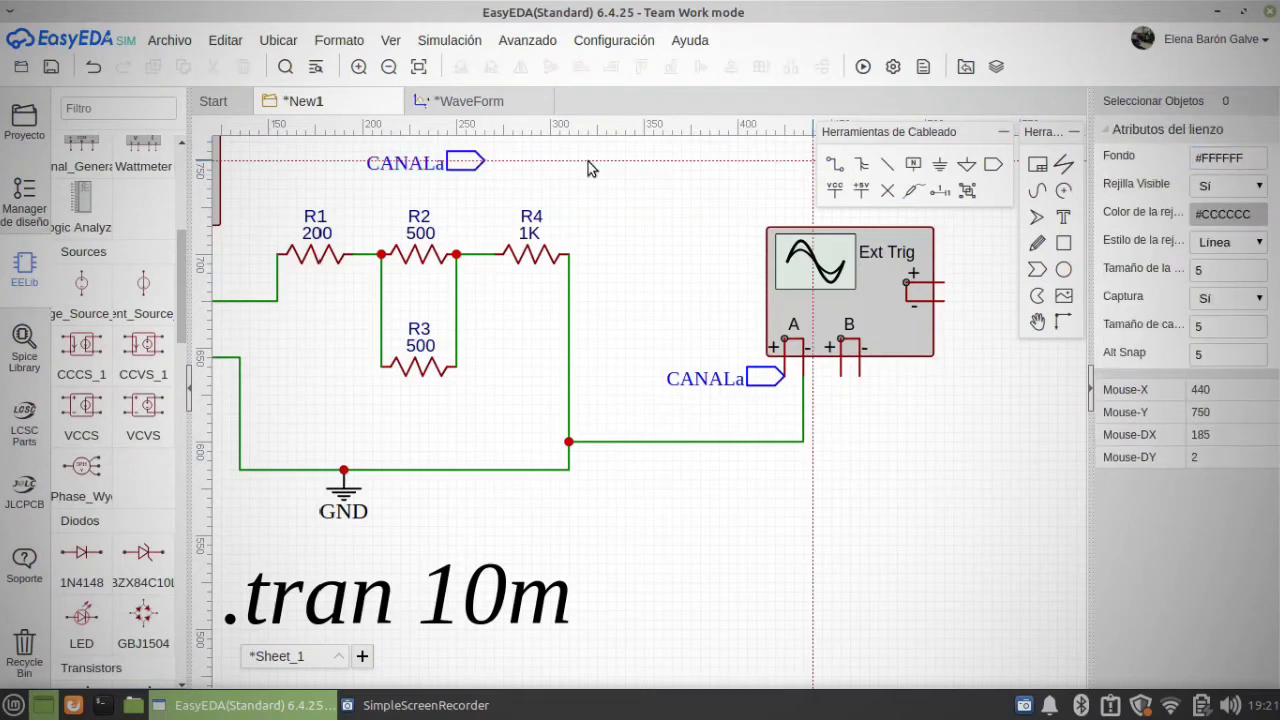
{"action": "left_click", "coordinate": [485, 162]}
{"action": "left_click", "coordinate": [485, 254]}
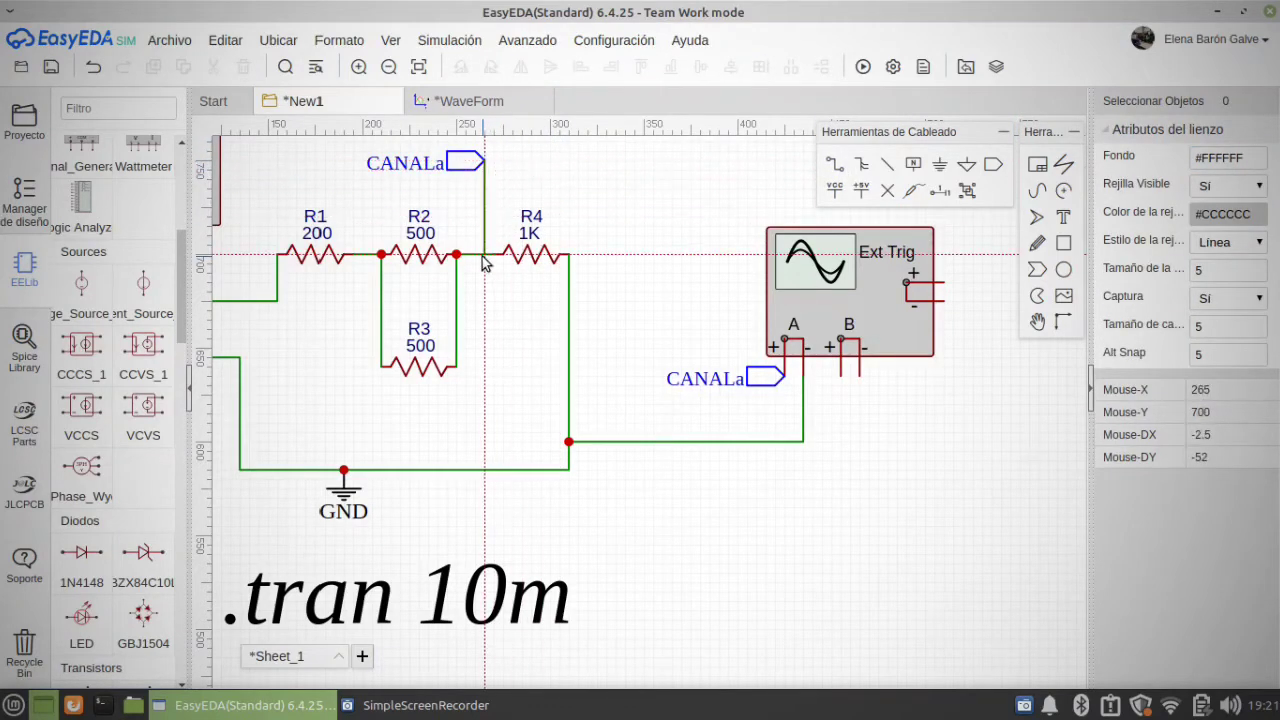
Step: Close the previous simulation's waveform without saving it
{"action": "left_click", "coordinate": [540, 101]}
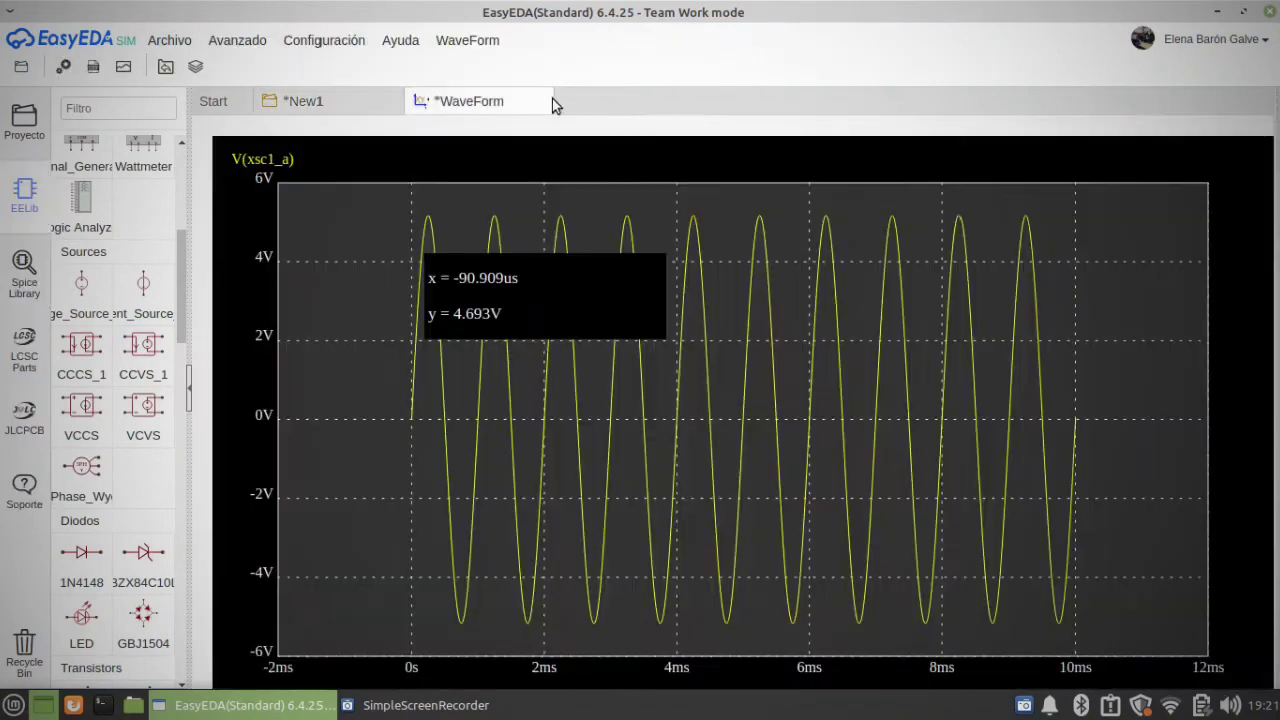
{"action": "left_click", "coordinate": [540, 104]}
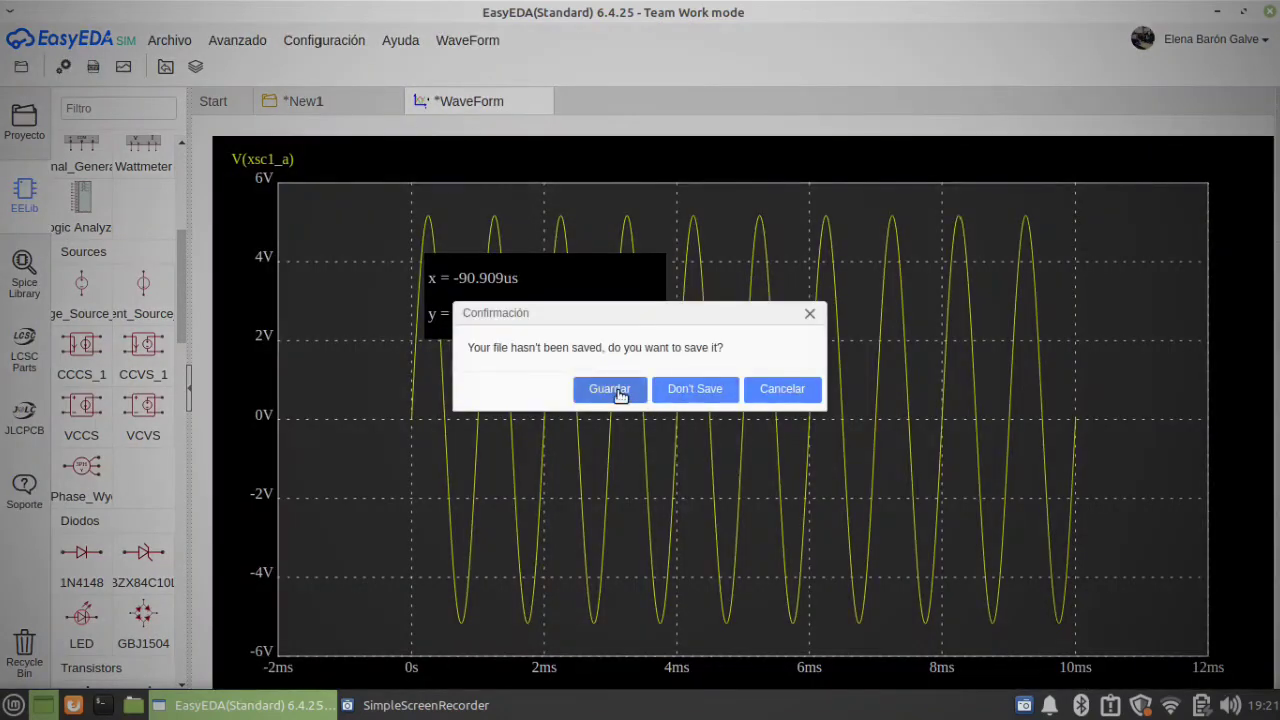
{"action": "left_click", "coordinate": [696, 394]}
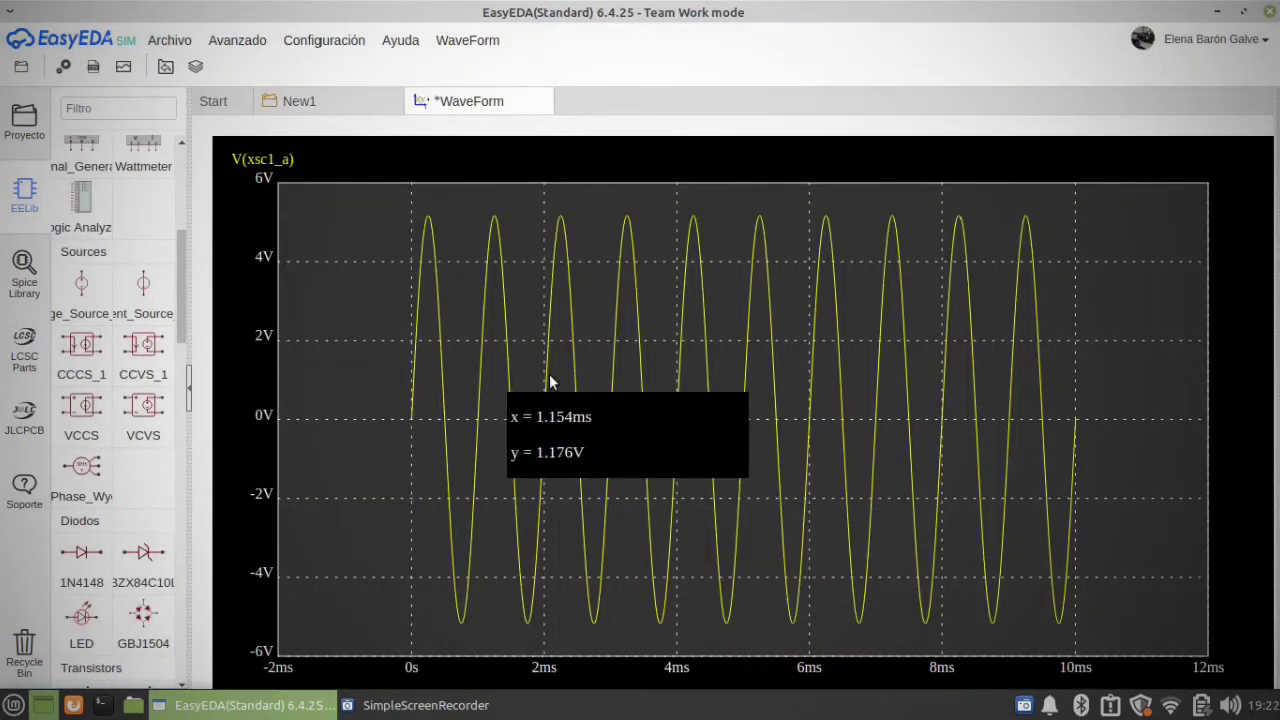
Step: Return to the New1 schematic and examine how the CANALa port connects to the node between R2 and R4
{"action": "left_click", "coordinate": [302, 106]}
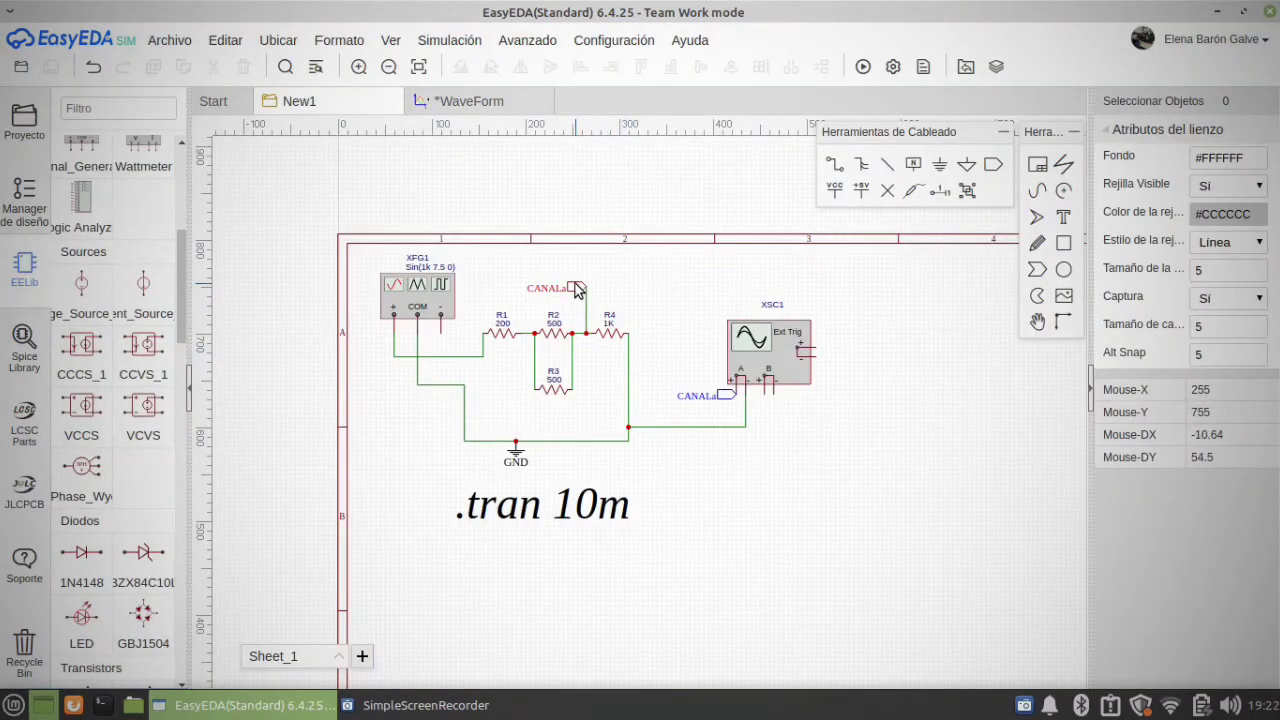
{"action": "left_click", "coordinate": [585, 289]}
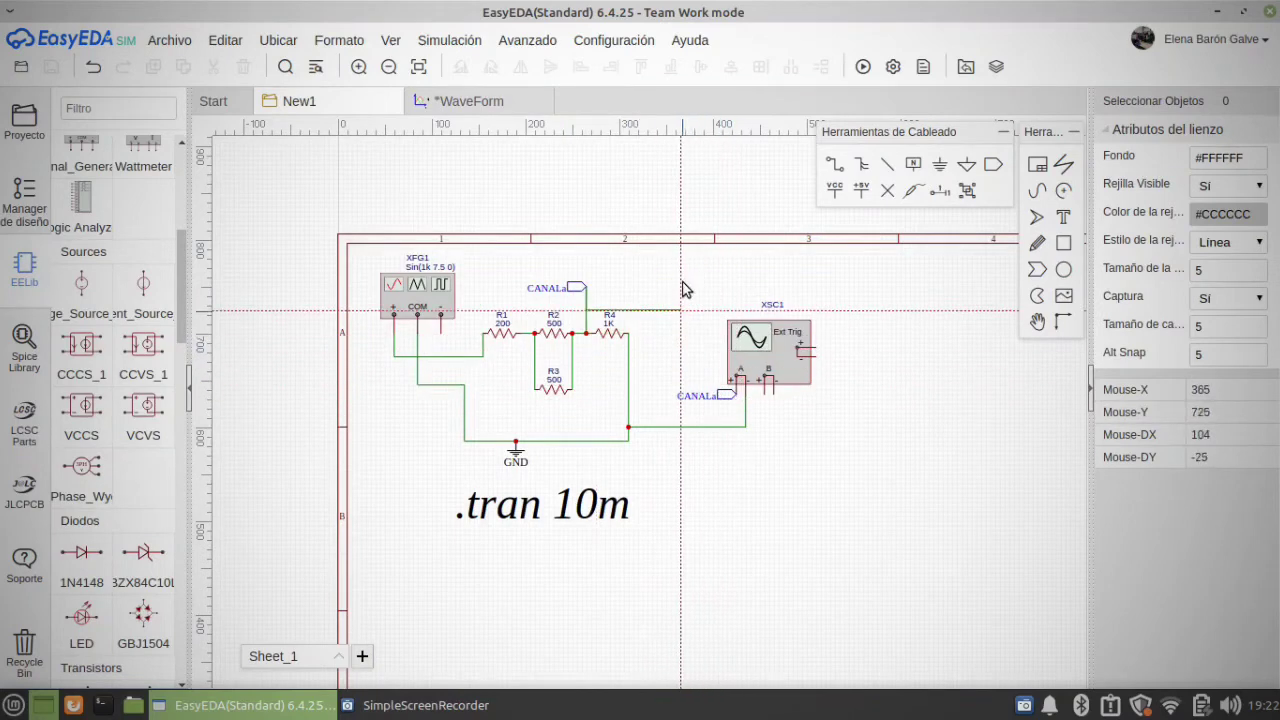
{"action": "left_click", "coordinate": [585, 333]}
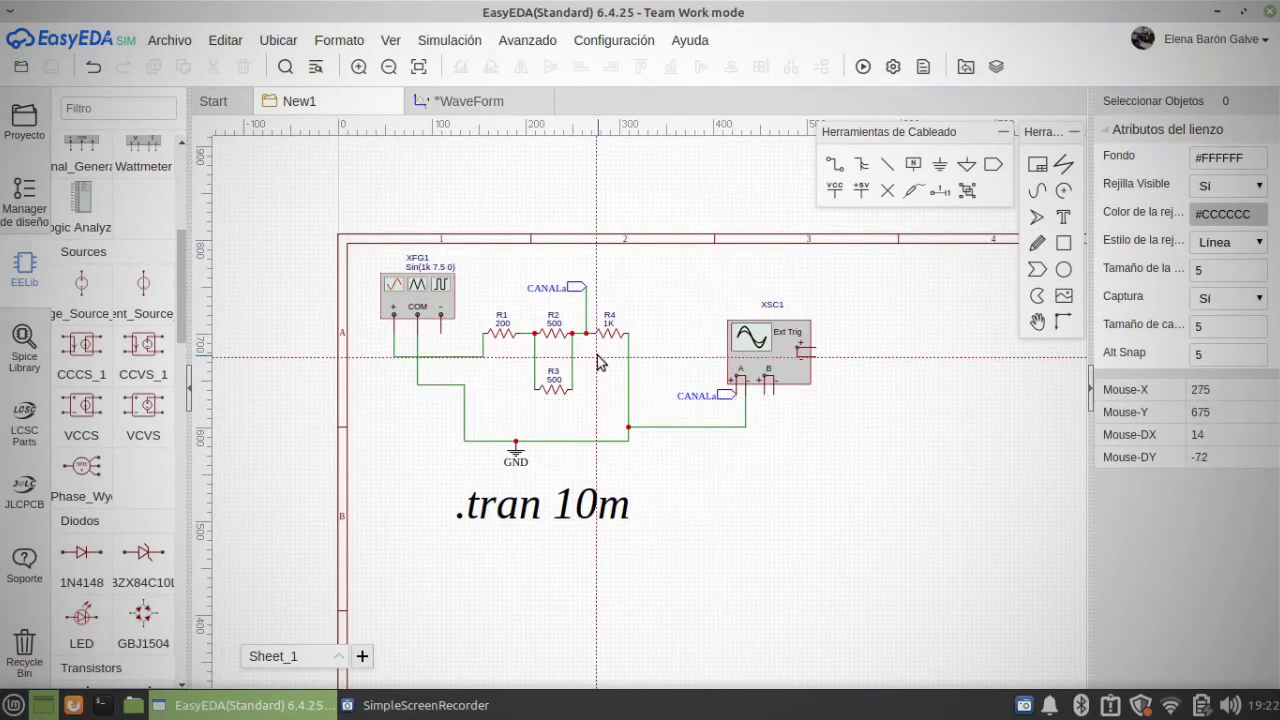
{"action": "scroll", "coordinate": [137, 503], "scroll_direction": "down", "scroll_amount": 3}
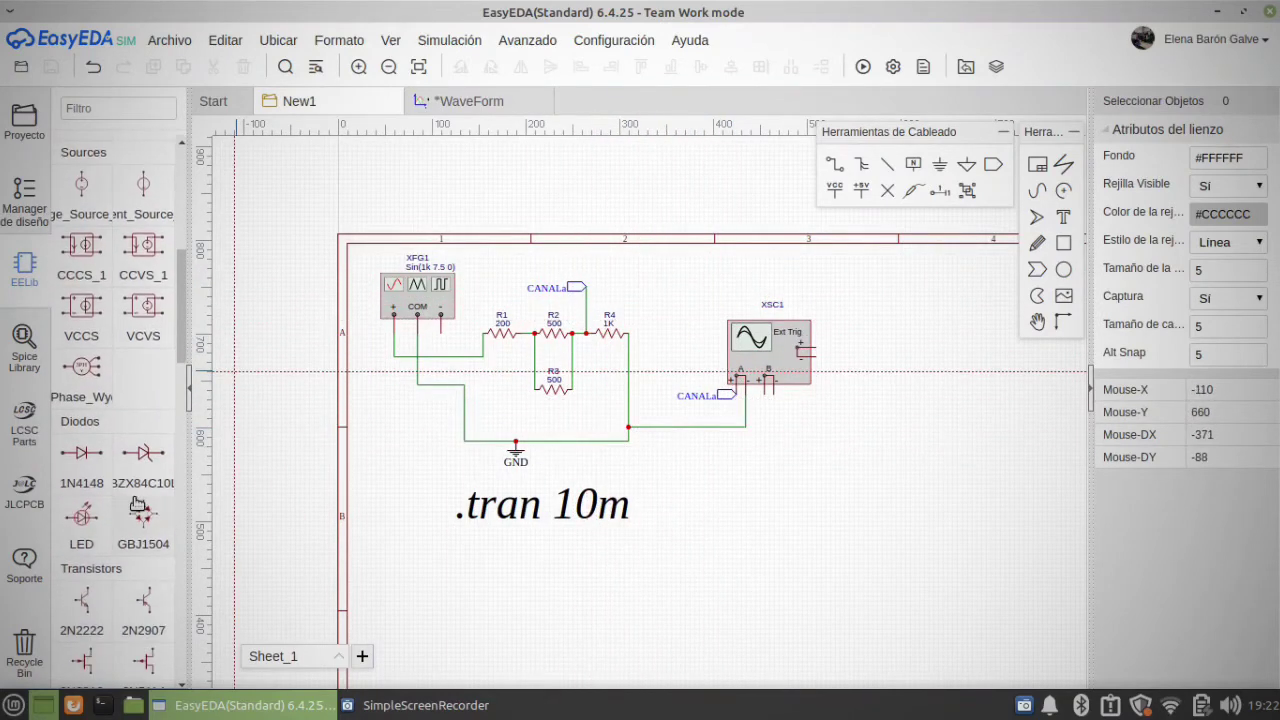
{"action": "scroll", "coordinate": [137, 503], "scroll_direction": "down", "scroll_amount": 3}
{"action": "left_click", "coordinate": [425, 705]}
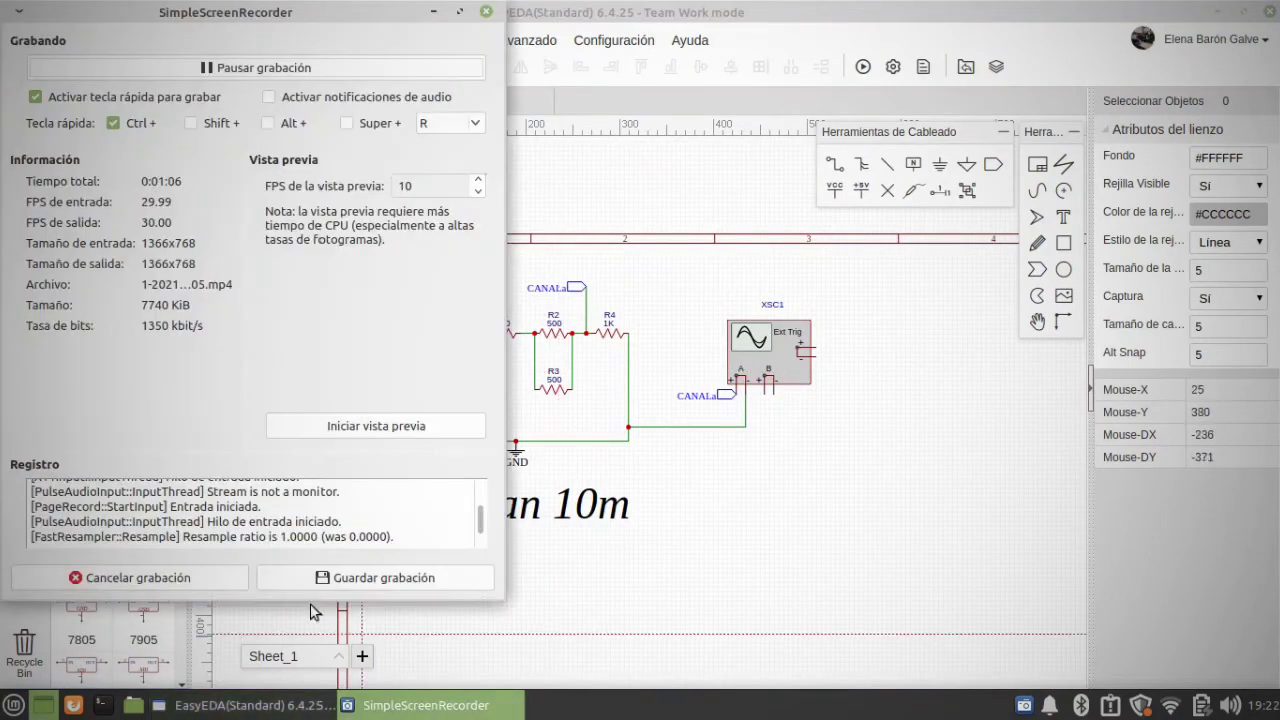
{"action": "left_click", "coordinate": [350, 577]}
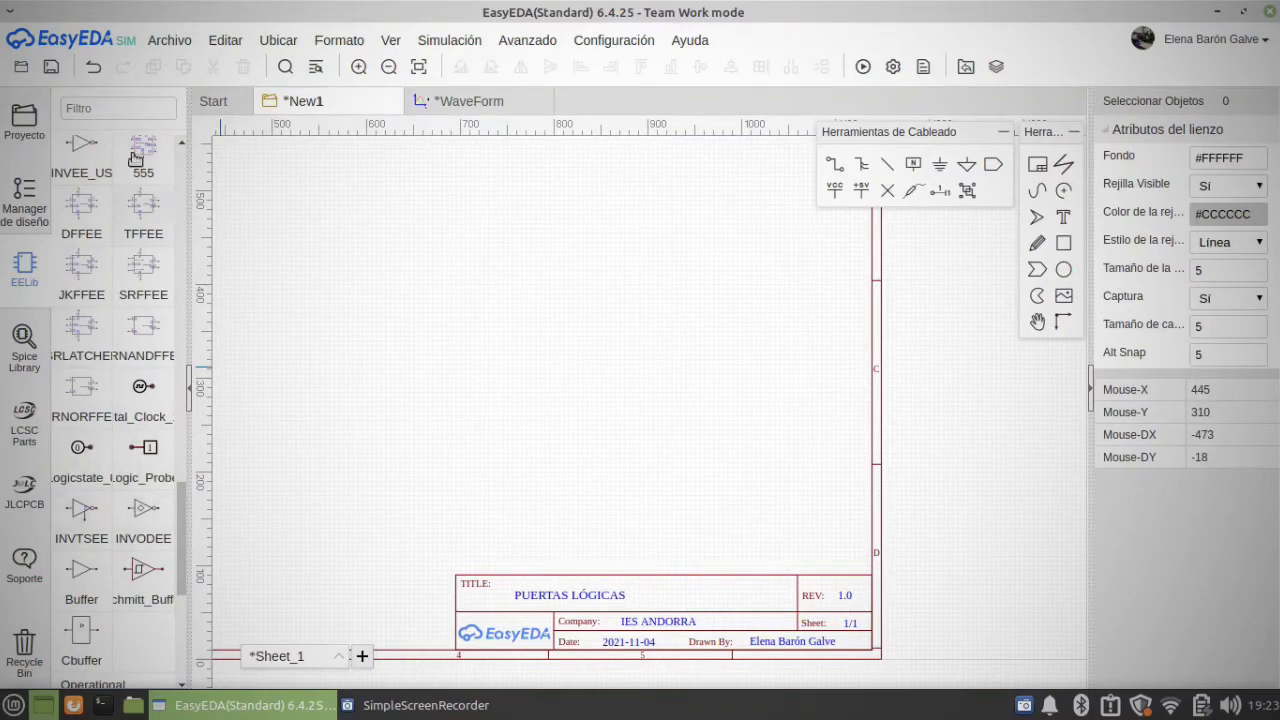
Step: Place two AND2EE gates and one OR2EE gate diagonally on the empty area of the PUERTAS LÓGICAS sheet
{"action": "scroll", "coordinate": [143, 187], "scroll_direction": "up", "scroll_amount": 3}
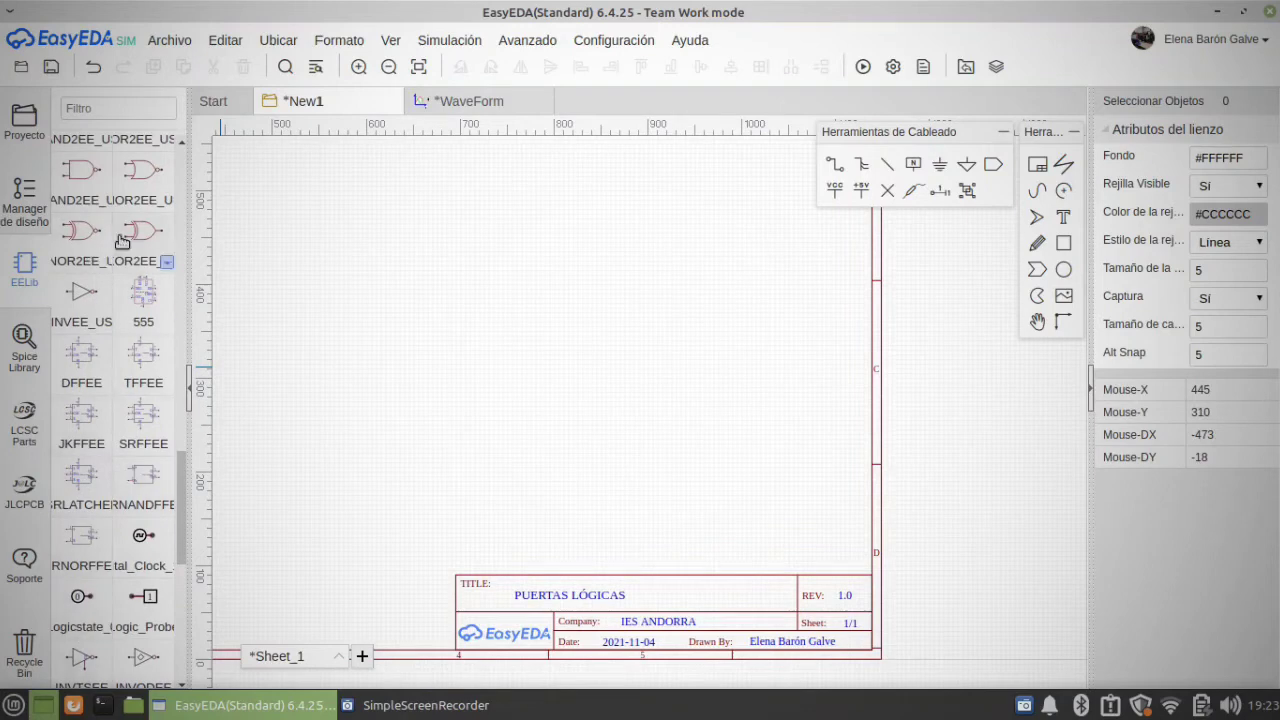
{"action": "scroll", "coordinate": [123, 244], "scroll_direction": "up", "scroll_amount": 3}
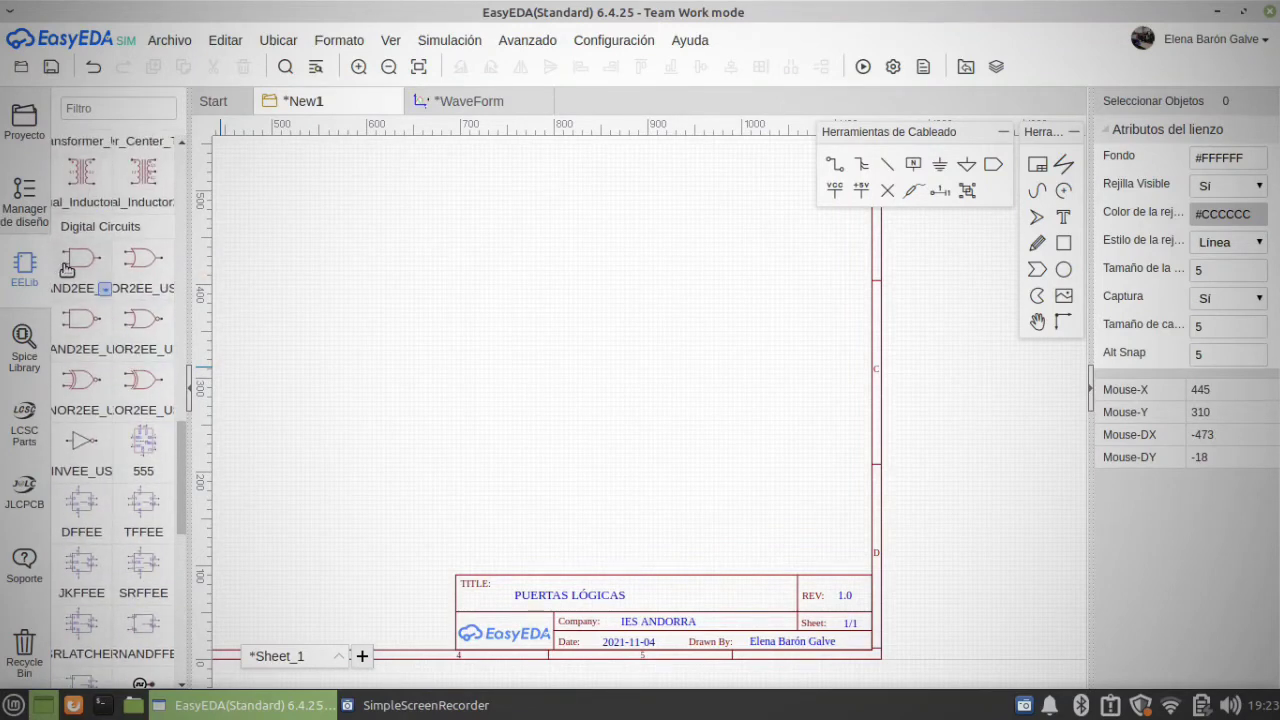
{"action": "left_click", "coordinate": [112, 272]}
{"action": "left_click", "coordinate": [537, 281]}
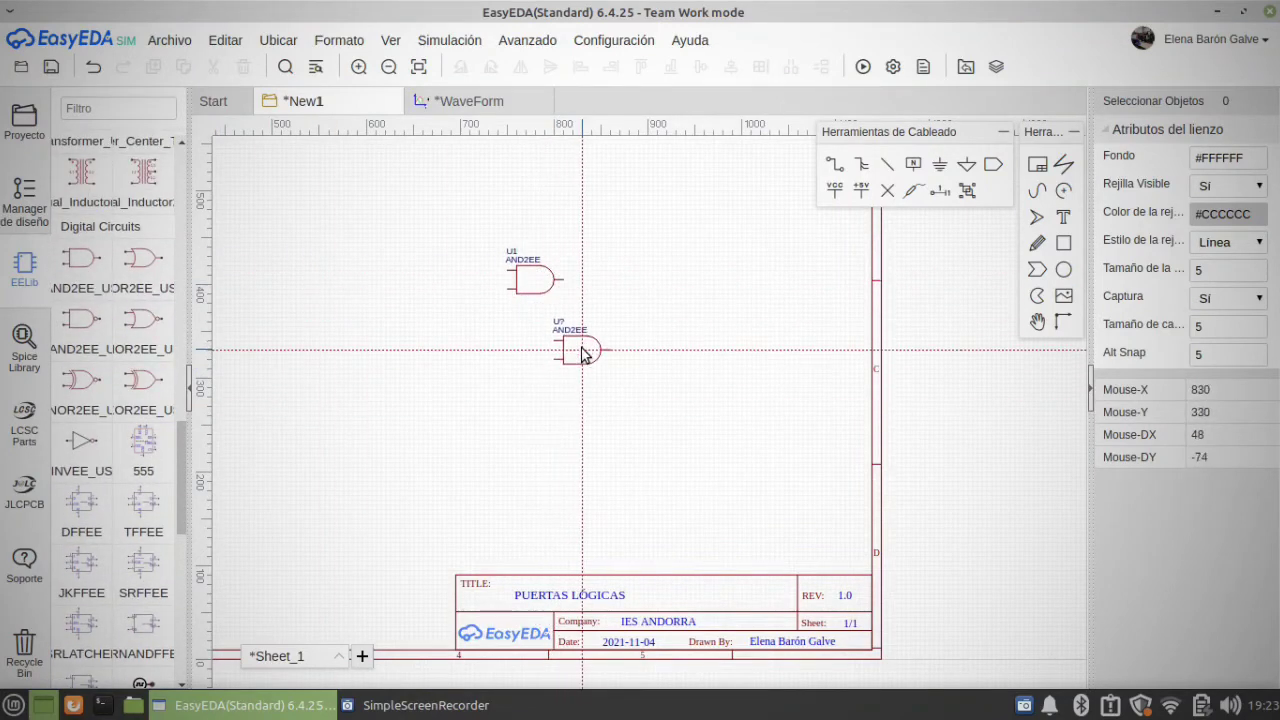
{"action": "left_click", "coordinate": [139, 260]}
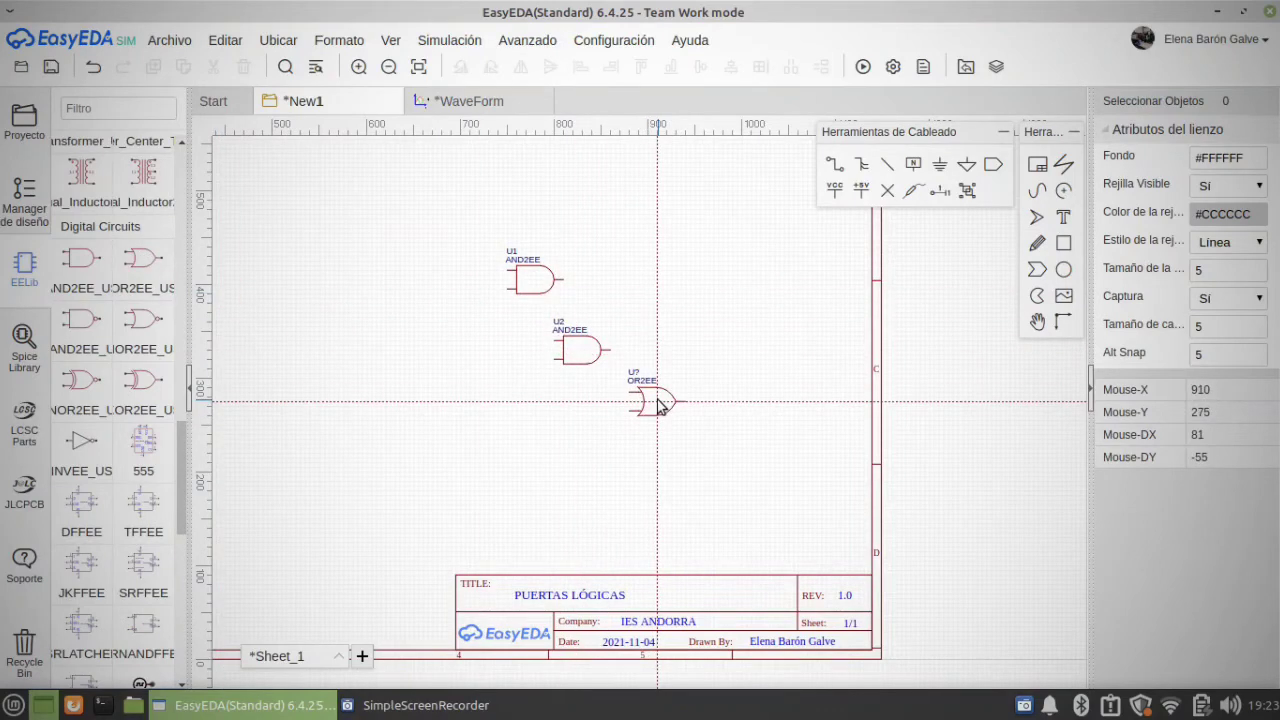
{"action": "left_click", "coordinate": [659, 399]}
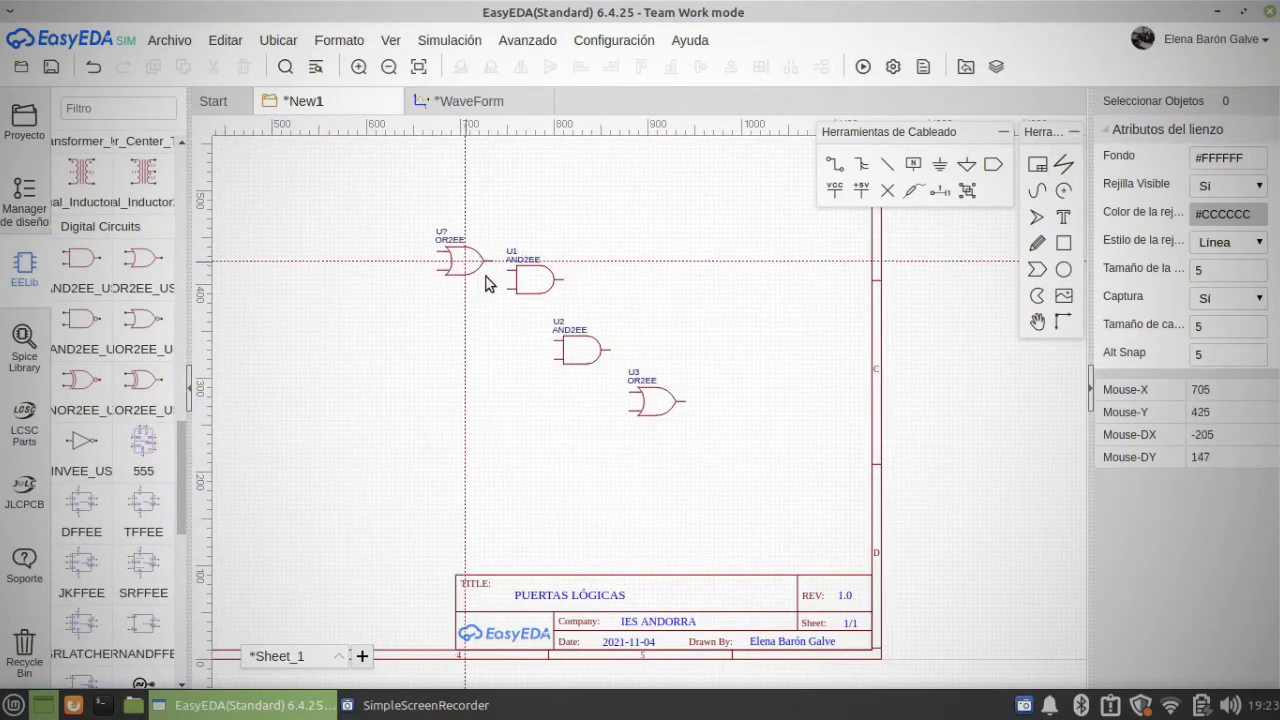
{"action": "scroll", "coordinate": [80, 488], "scroll_direction": "down", "scroll_amount": 3}
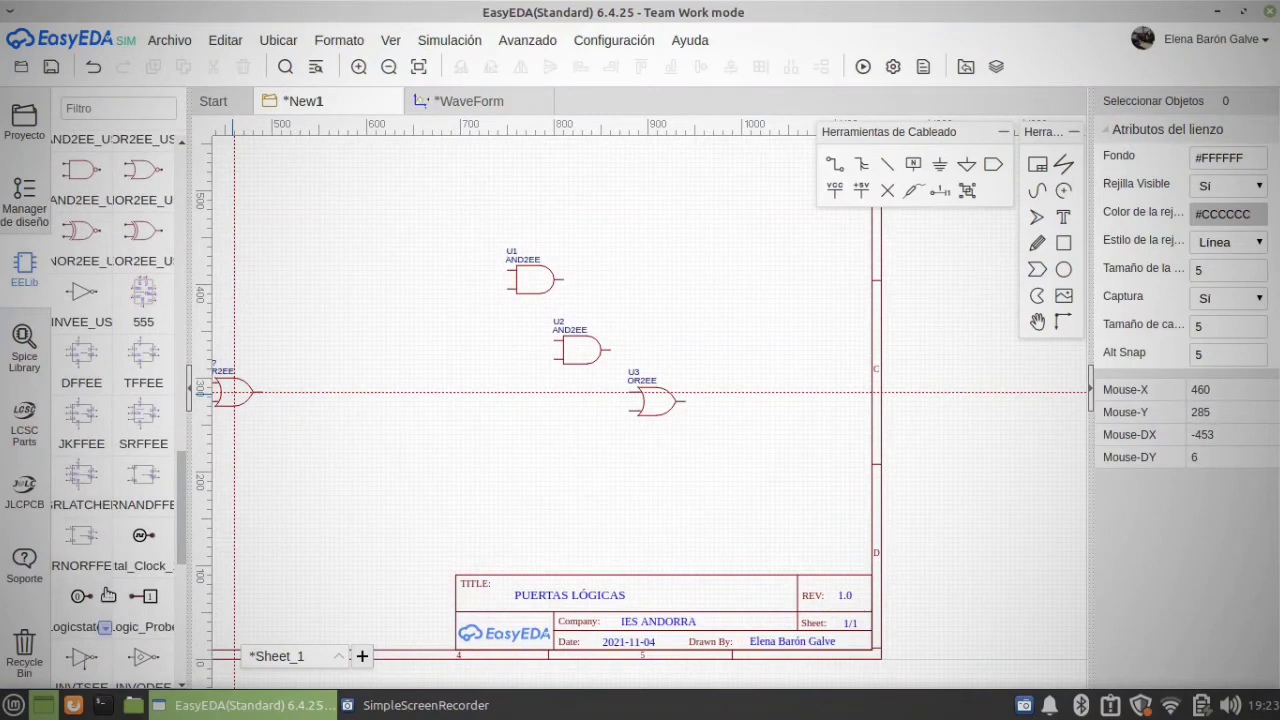
{"action": "key", "text": "Escape"}
Step: Place two logic state sources, one in front of each input of the first AND gate
{"action": "left_click", "coordinate": [85, 596]}
{"action": "scroll", "coordinate": [478, 266], "scroll_direction": "up", "scroll_amount": 3}
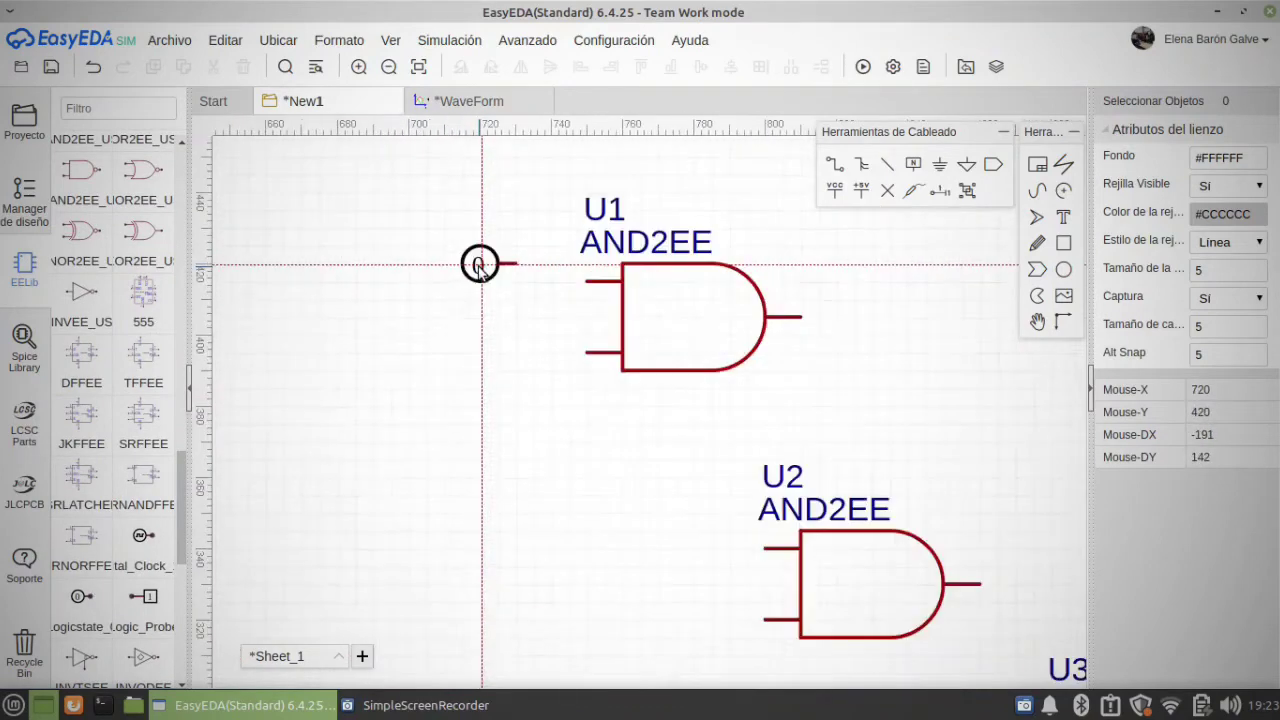
{"action": "left_click", "coordinate": [445, 283]}
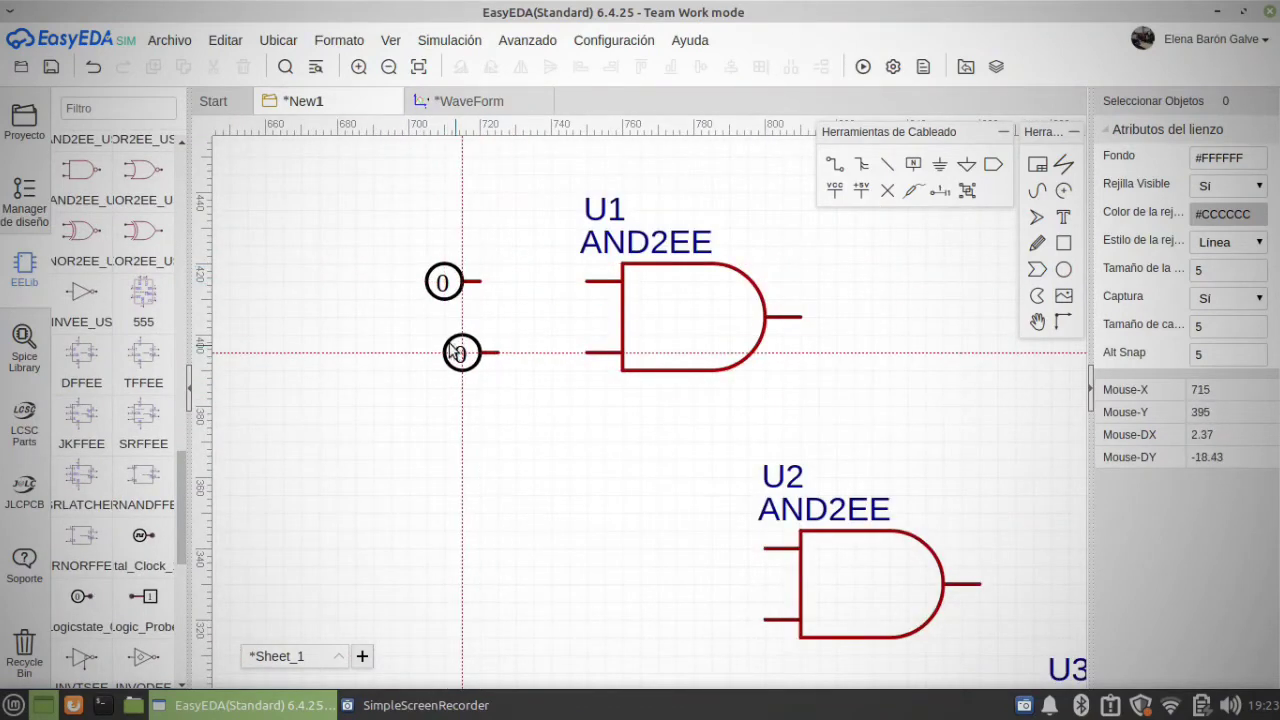
{"action": "left_click", "coordinate": [445, 353]}
{"action": "key", "text": "Escape"}
Step: Try the high state on the first AND gate's upper logic source and return it to low
{"action": "left_click", "coordinate": [444, 282]}
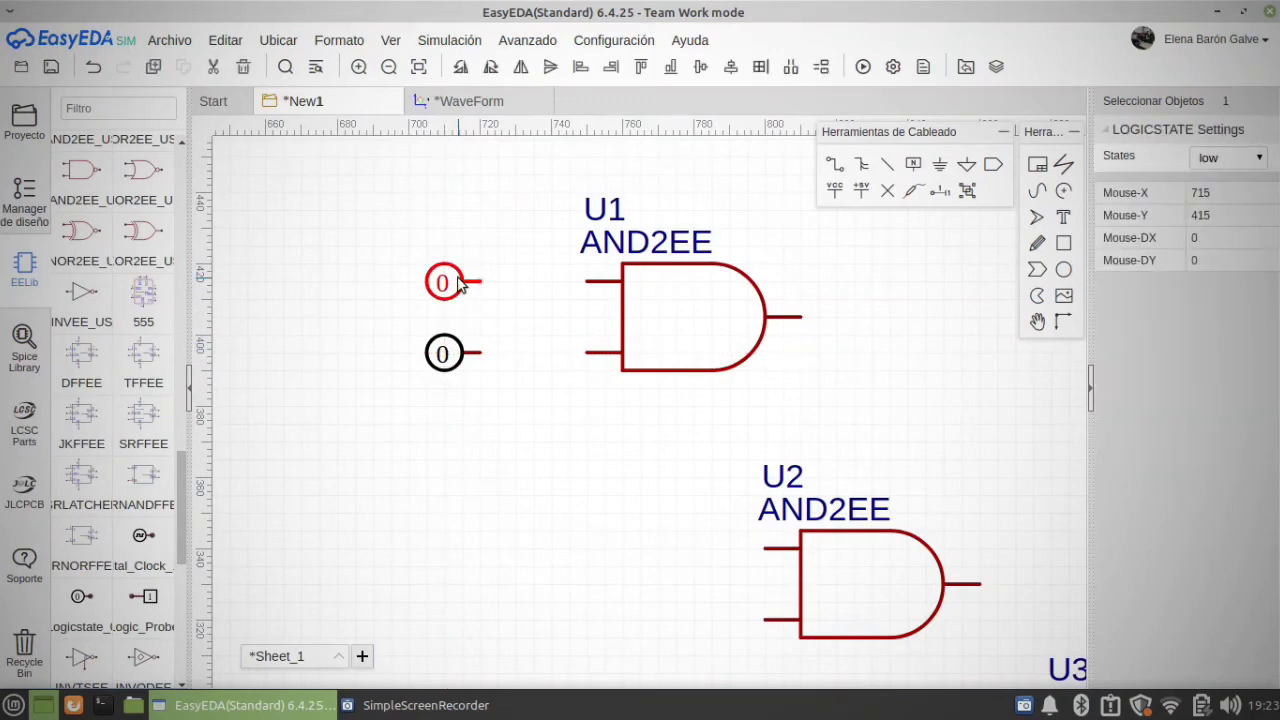
{"action": "left_click", "coordinate": [1238, 158]}
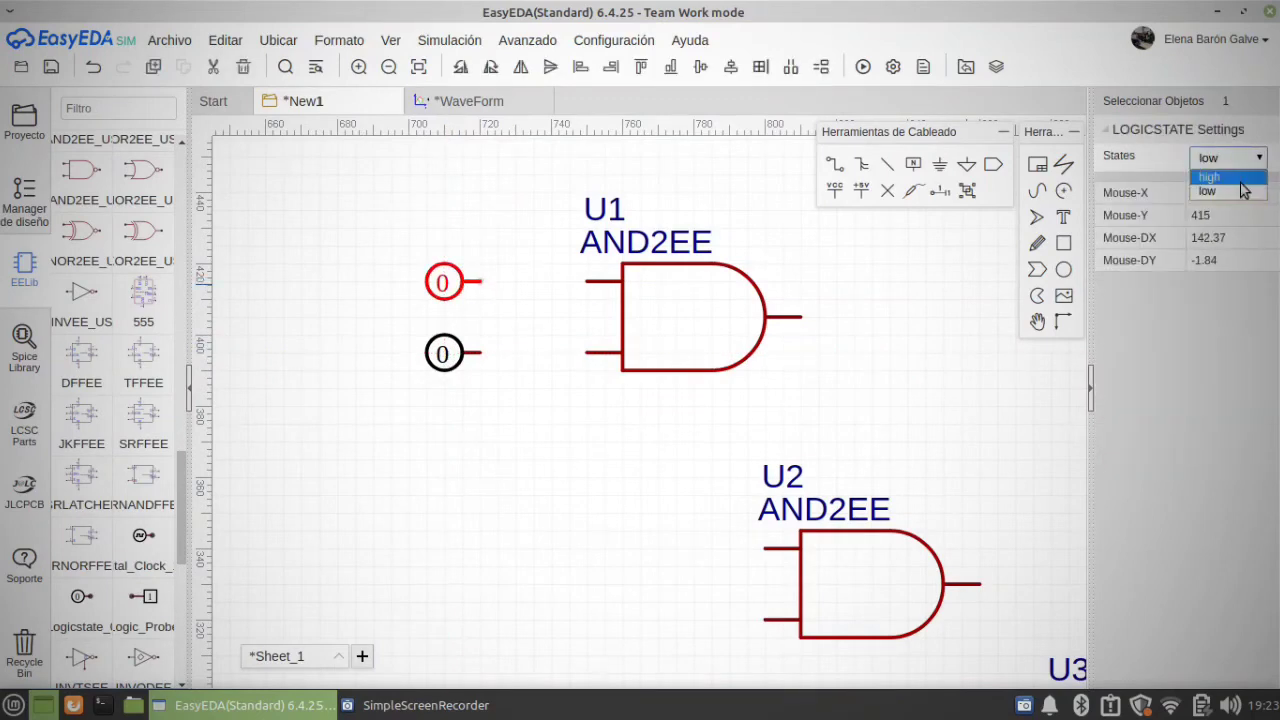
{"action": "left_click", "coordinate": [1240, 177]}
{"action": "left_click", "coordinate": [1237, 158]}
{"action": "left_click", "coordinate": [1237, 191]}
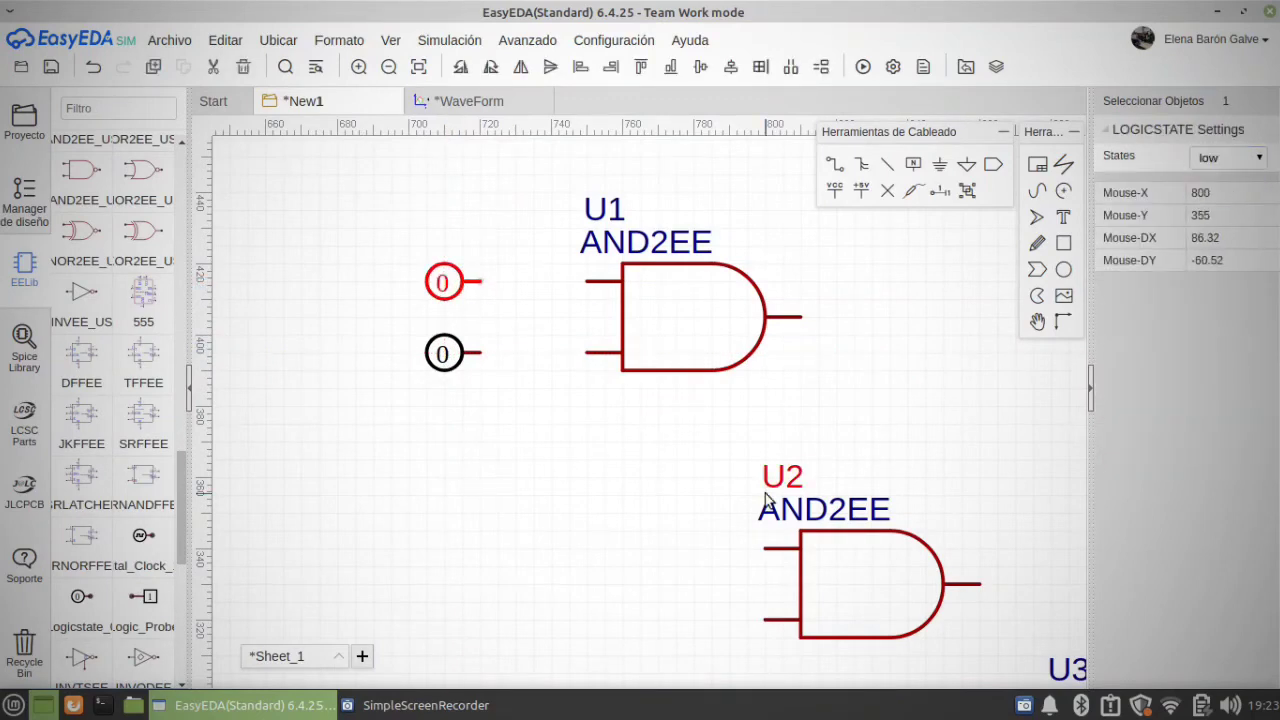
Step: Place a logic probe in line with the OR gate's output and select it
{"action": "scroll", "coordinate": [766, 486], "scroll_direction": "down", "scroll_amount": 3}
{"action": "right_click_drag", "start_coordinate": [965, 441], "coordinate": [654, 252]}
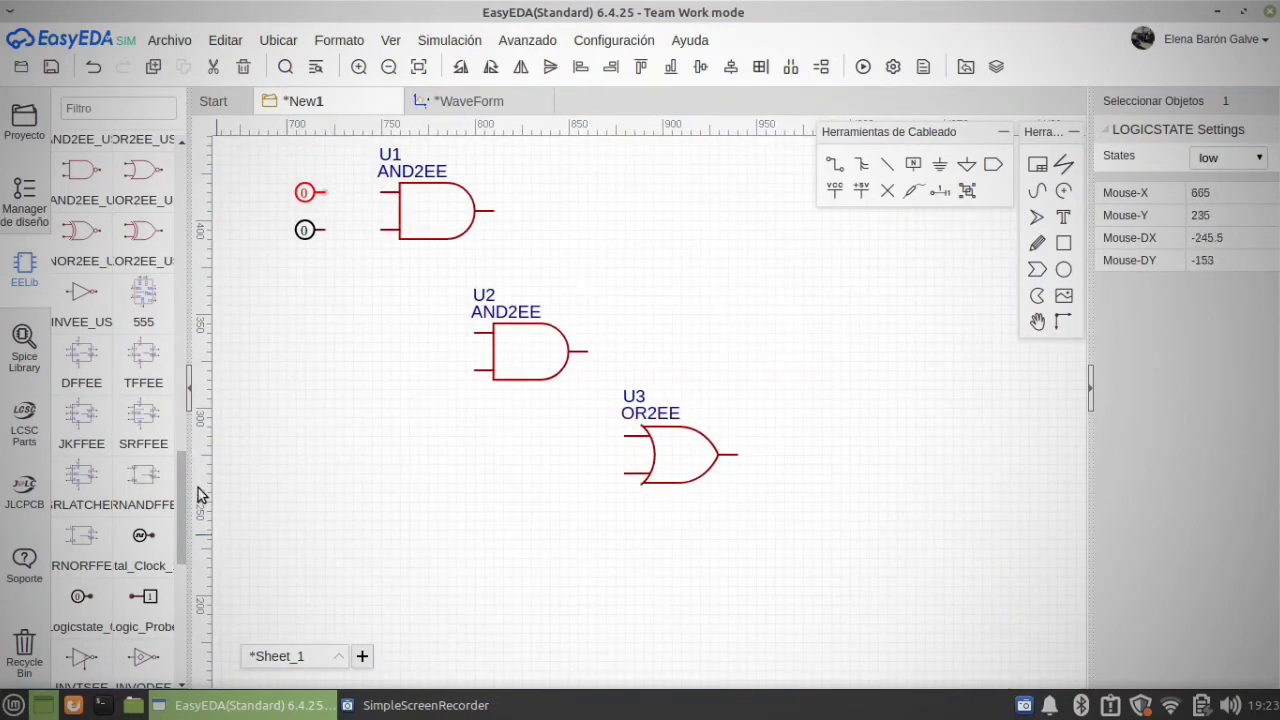
{"action": "left_click", "coordinate": [119, 606]}
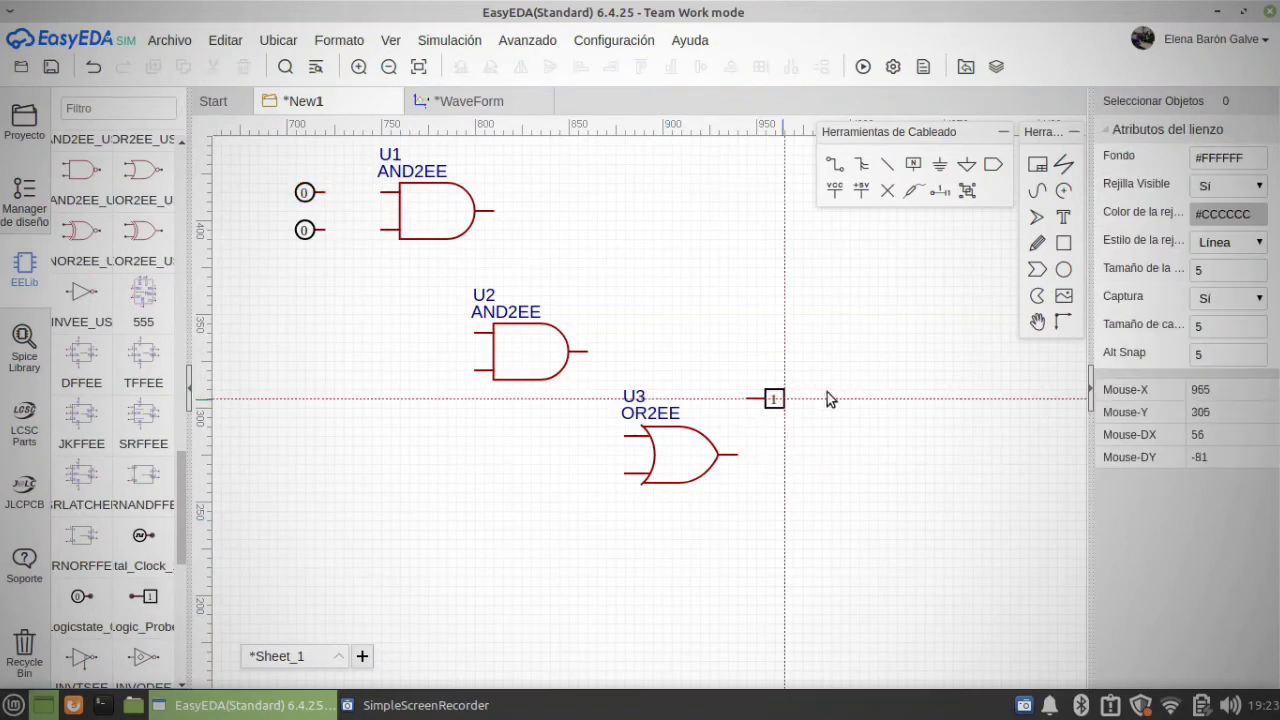
{"action": "left_click", "coordinate": [888, 456]}
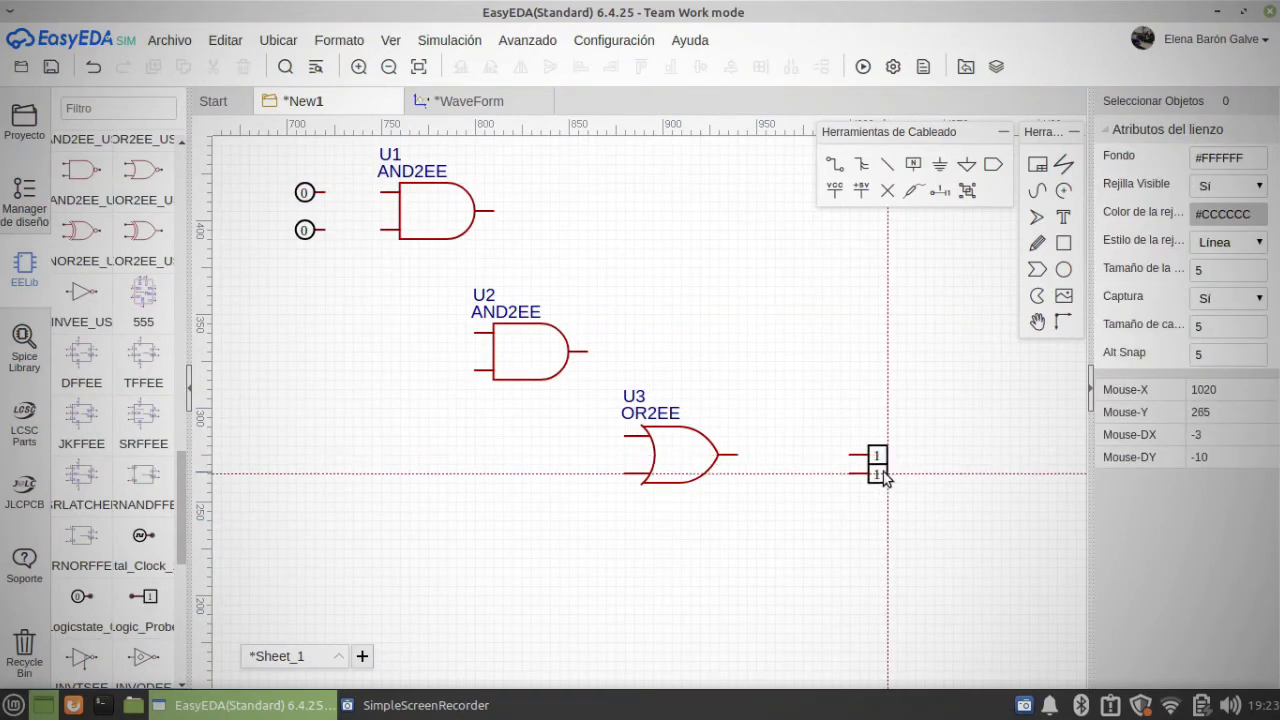
{"action": "key", "text": "Escape"}
{"action": "left_click", "coordinate": [879, 455]}
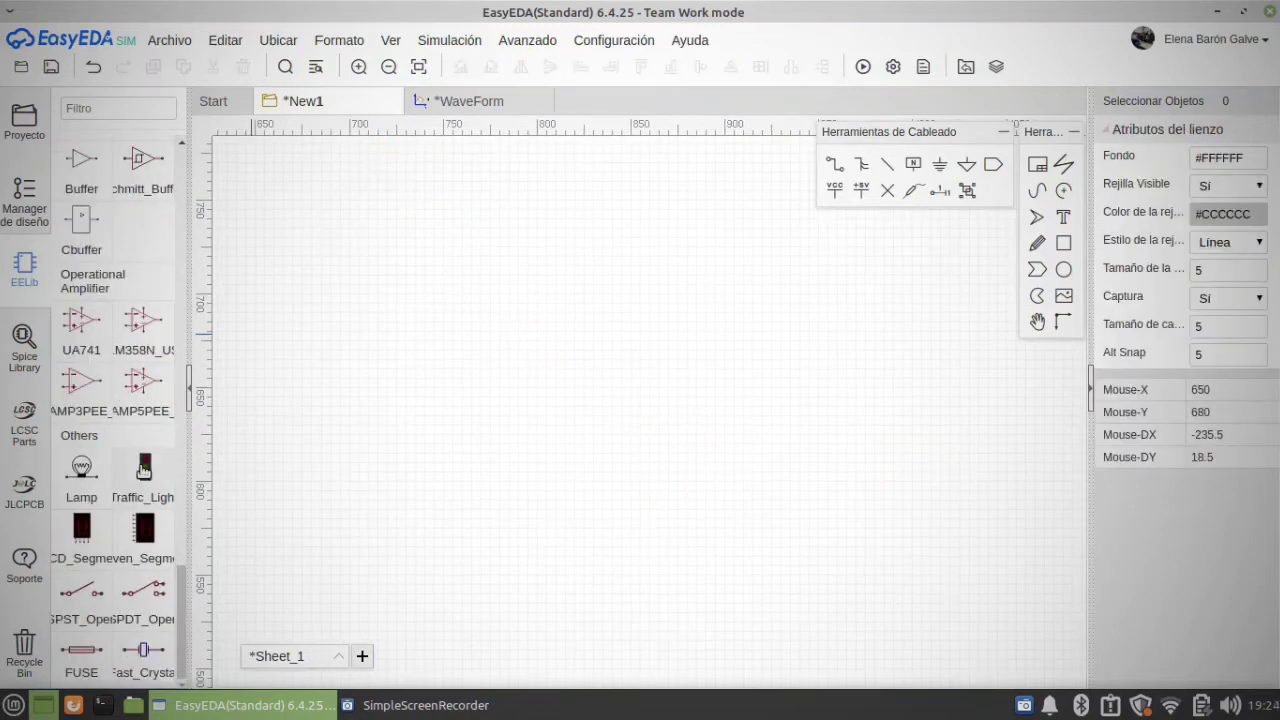
Step: Place two SPST switches side by side on an empty area of the sheet
{"action": "scroll", "coordinate": [152, 415], "scroll_direction": "up", "scroll_amount": 4}
{"action": "scroll", "coordinate": [160, 405], "scroll_direction": "up", "scroll_amount": 6}
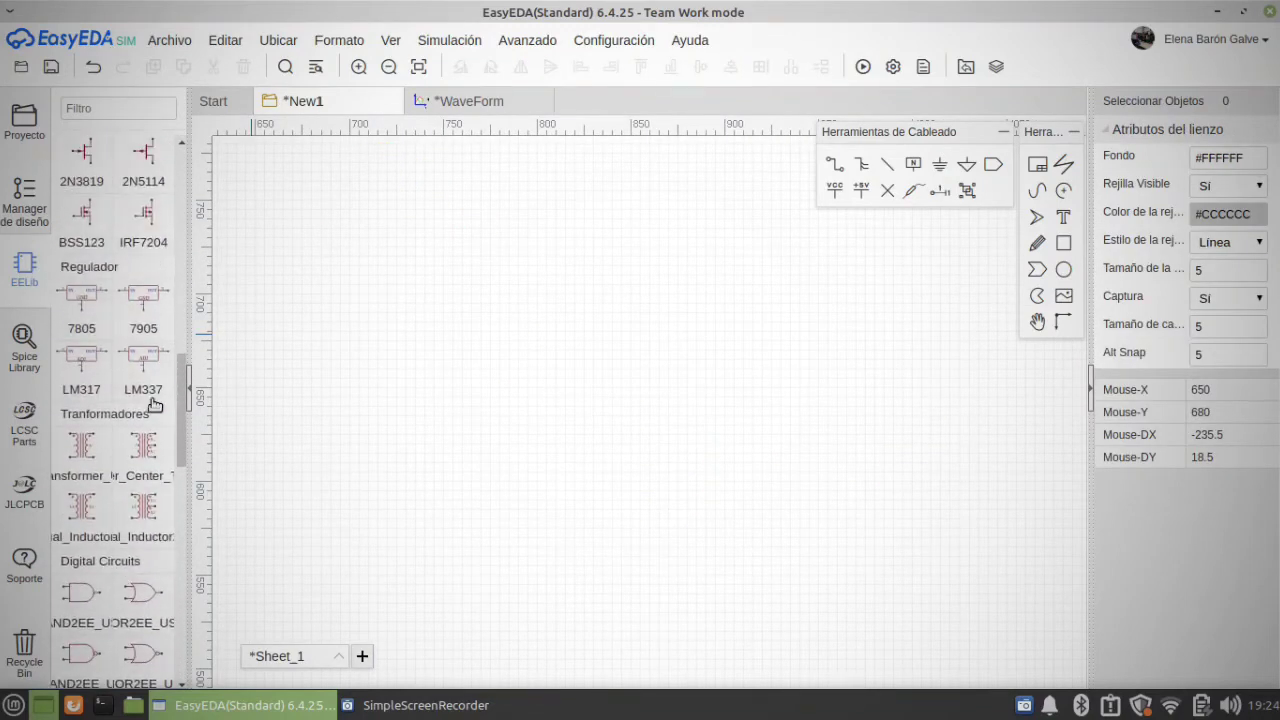
{"action": "left_click_drag", "start_coordinate": [178, 394], "coordinate": [183, 600]}
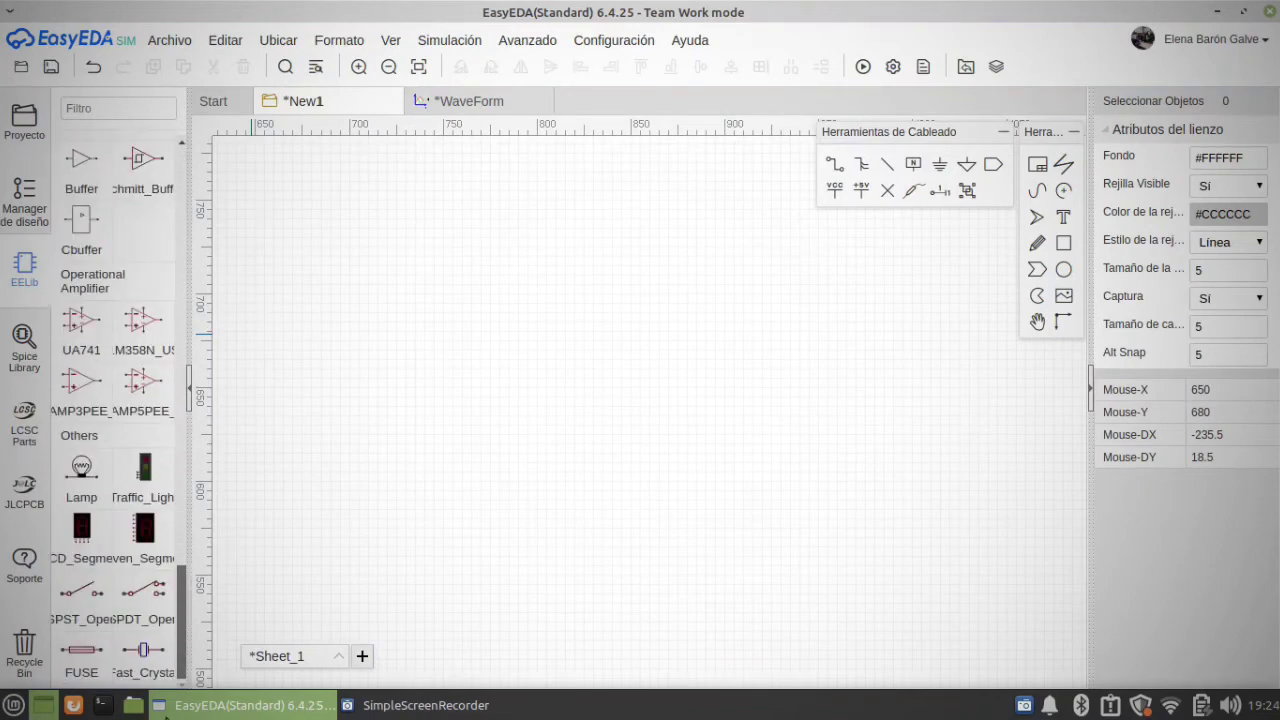
{"action": "left_click", "coordinate": [81, 594]}
{"action": "left_click", "coordinate": [494, 306]}
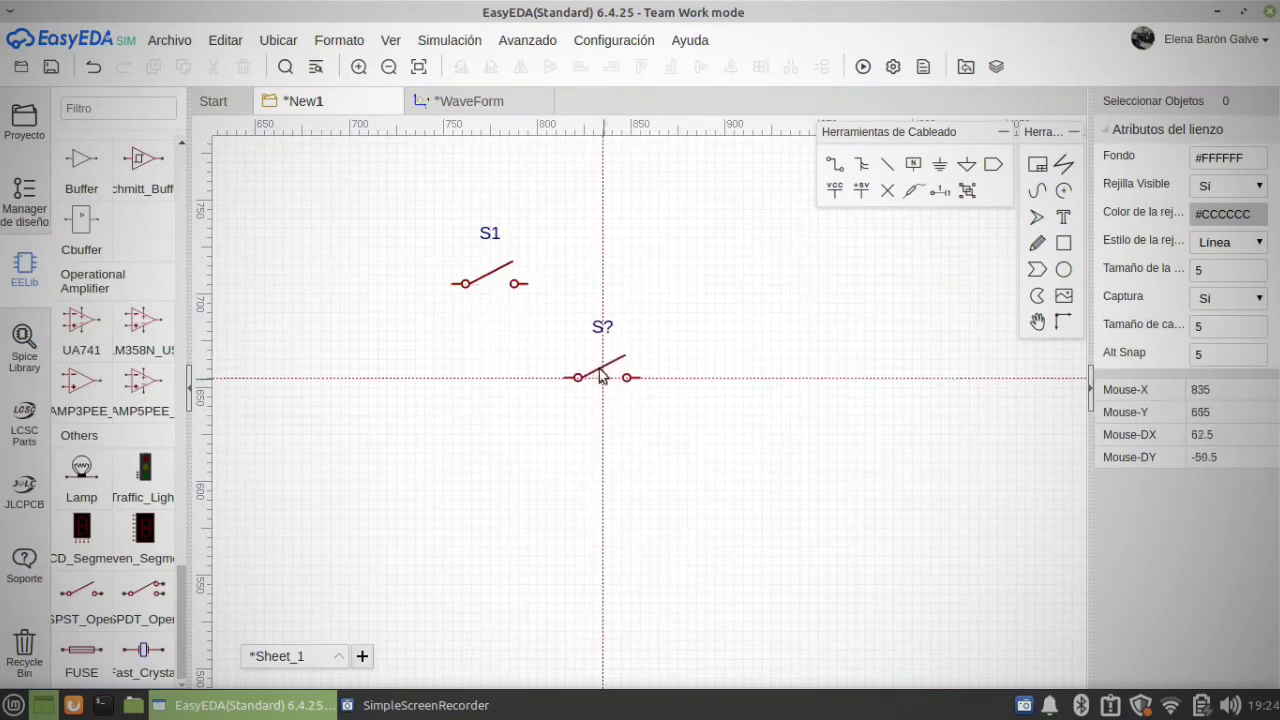
{"action": "left_click", "coordinate": [617, 293]}
{"action": "key", "text": "Escape"}
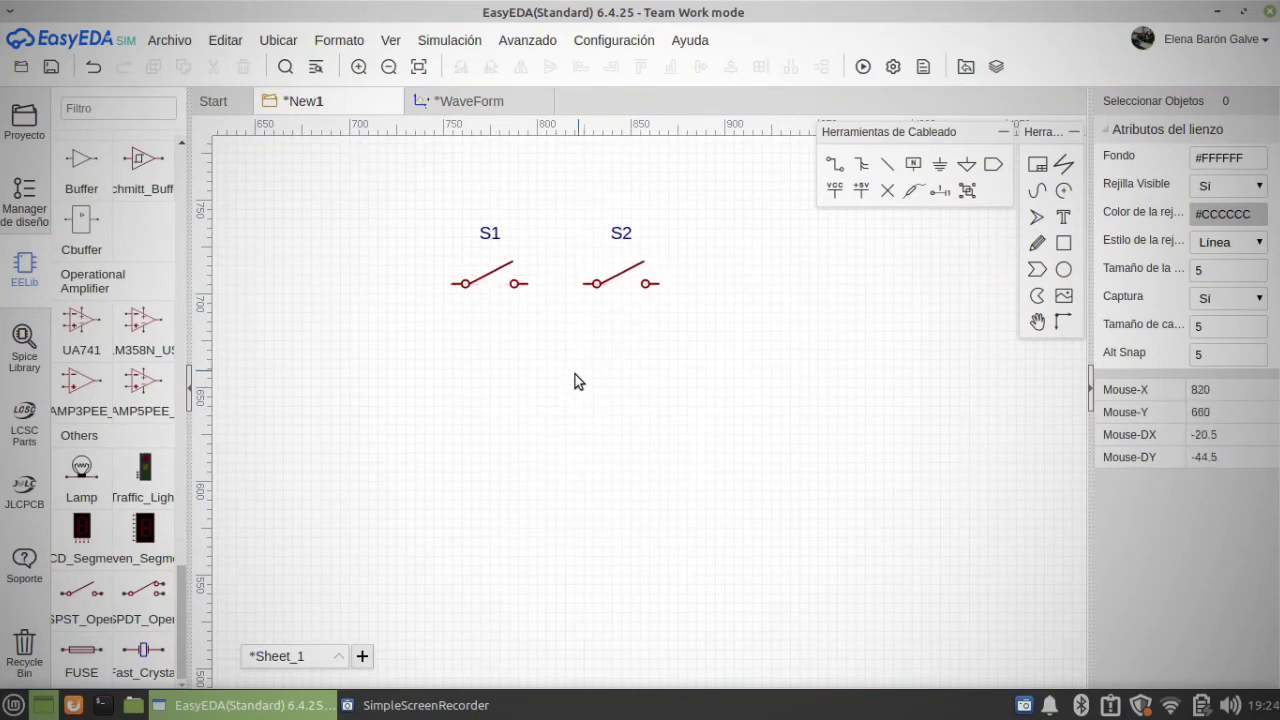
Step: Set the state of switch S1 to Close
{"action": "left_click", "coordinate": [502, 287]}
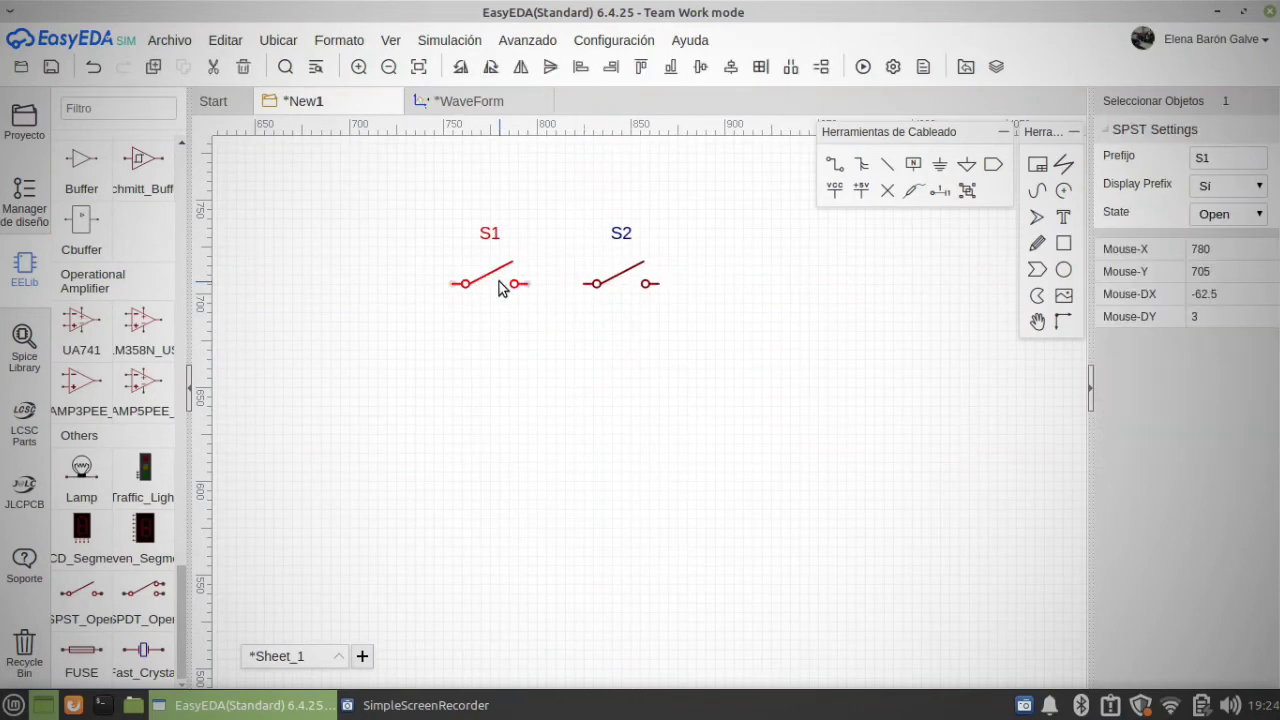
{"action": "left_click", "coordinate": [1249, 216]}
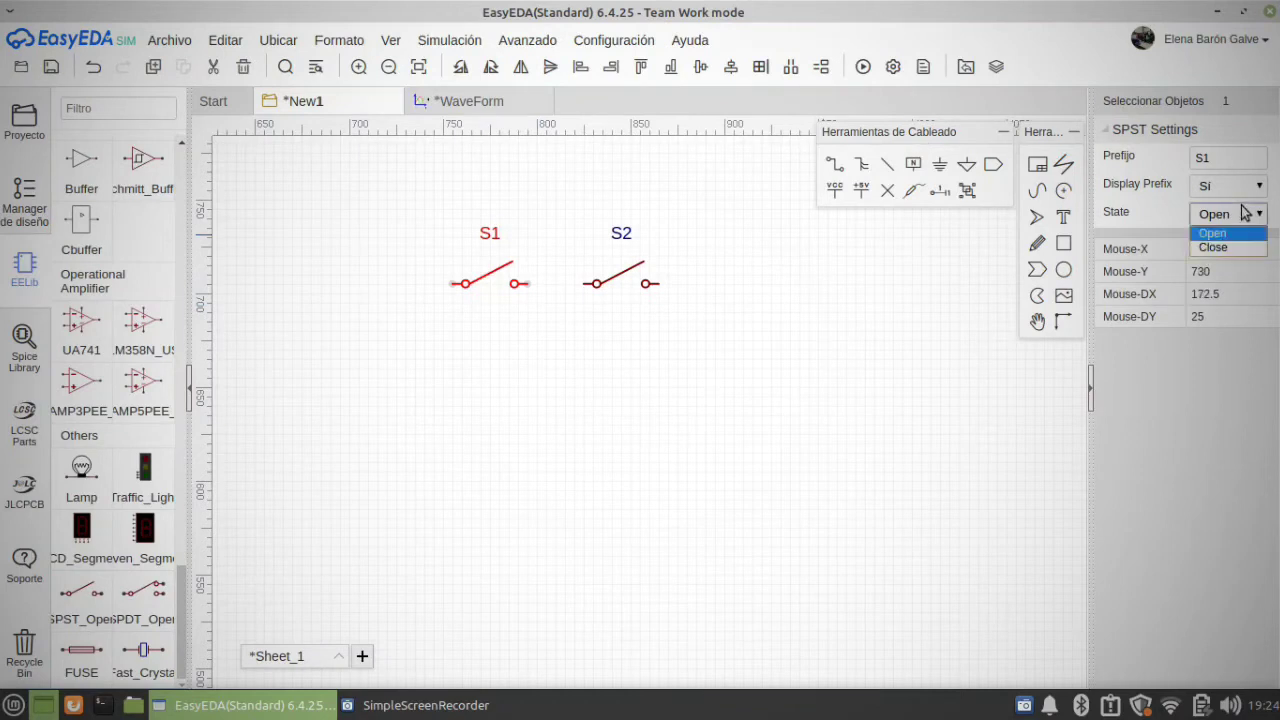
{"action": "left_click", "coordinate": [1237, 250]}
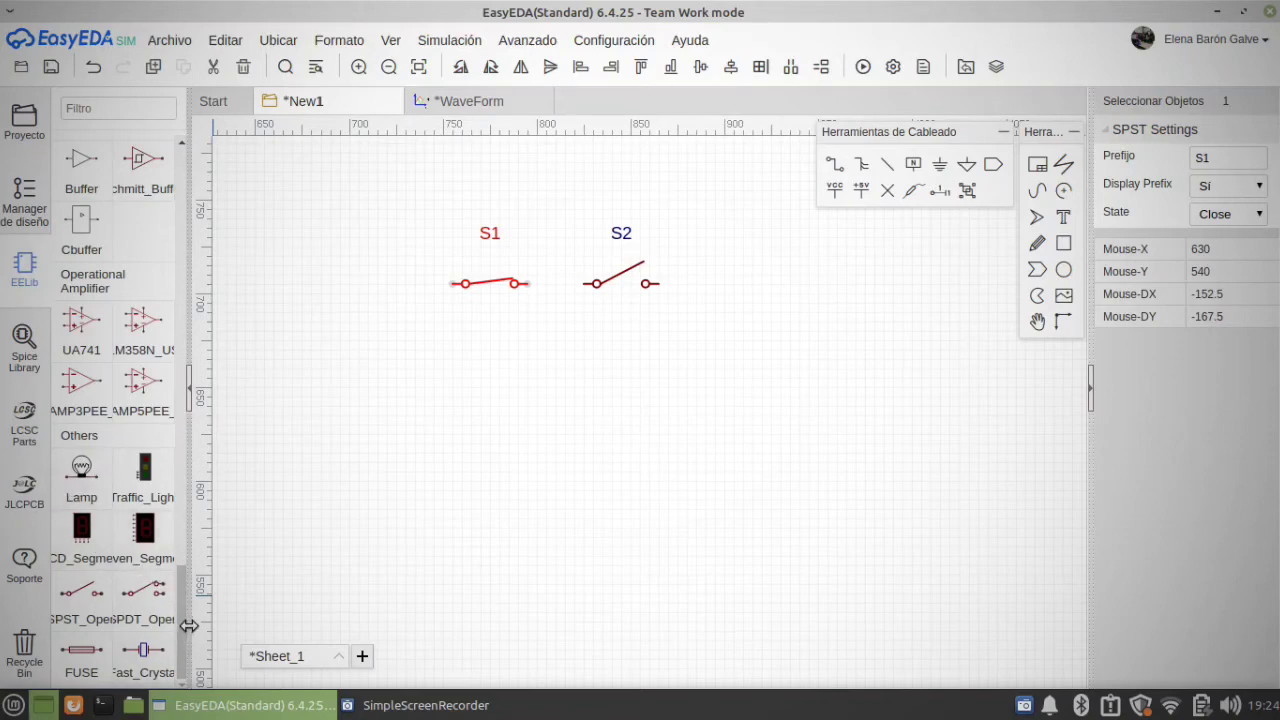
{"action": "left_click_drag", "start_coordinate": [181, 625], "coordinate": [186, 195]}
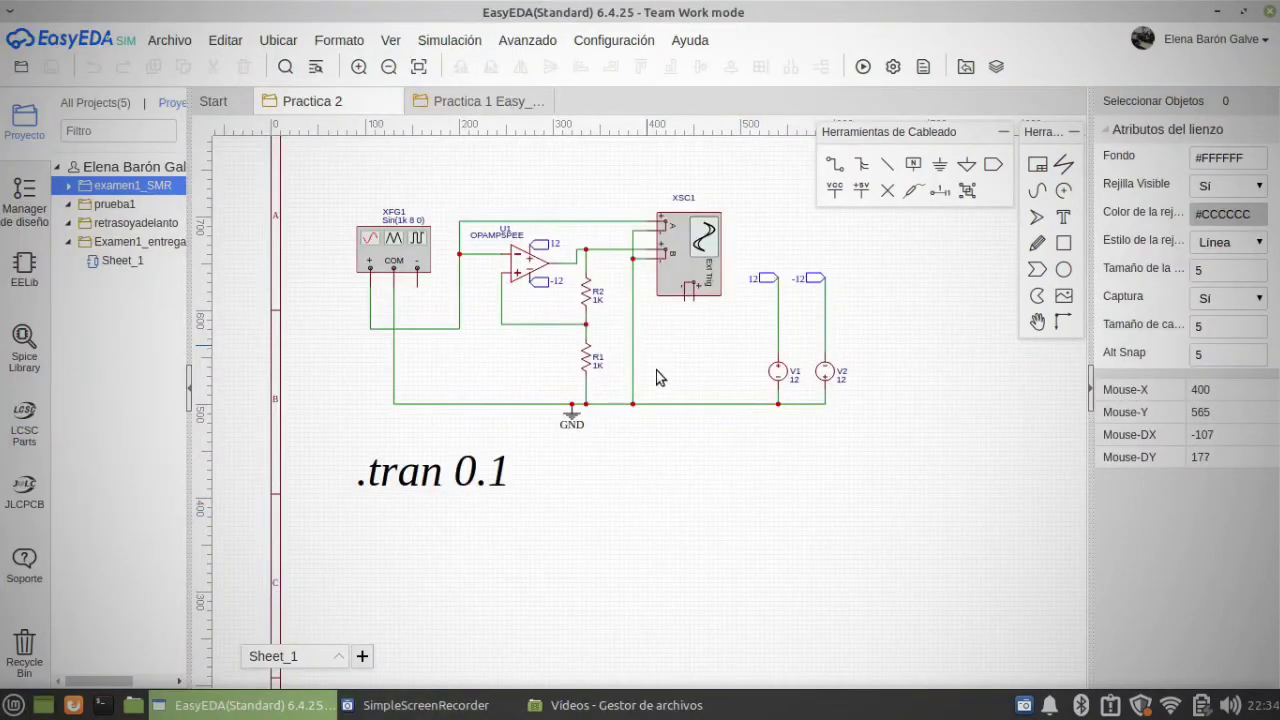
Step: Delete the .tran 0.1 simulation directive below the op-amp circuit
{"action": "left_click", "coordinate": [382, 476]}
{"action": "key", "text": "Delete"}
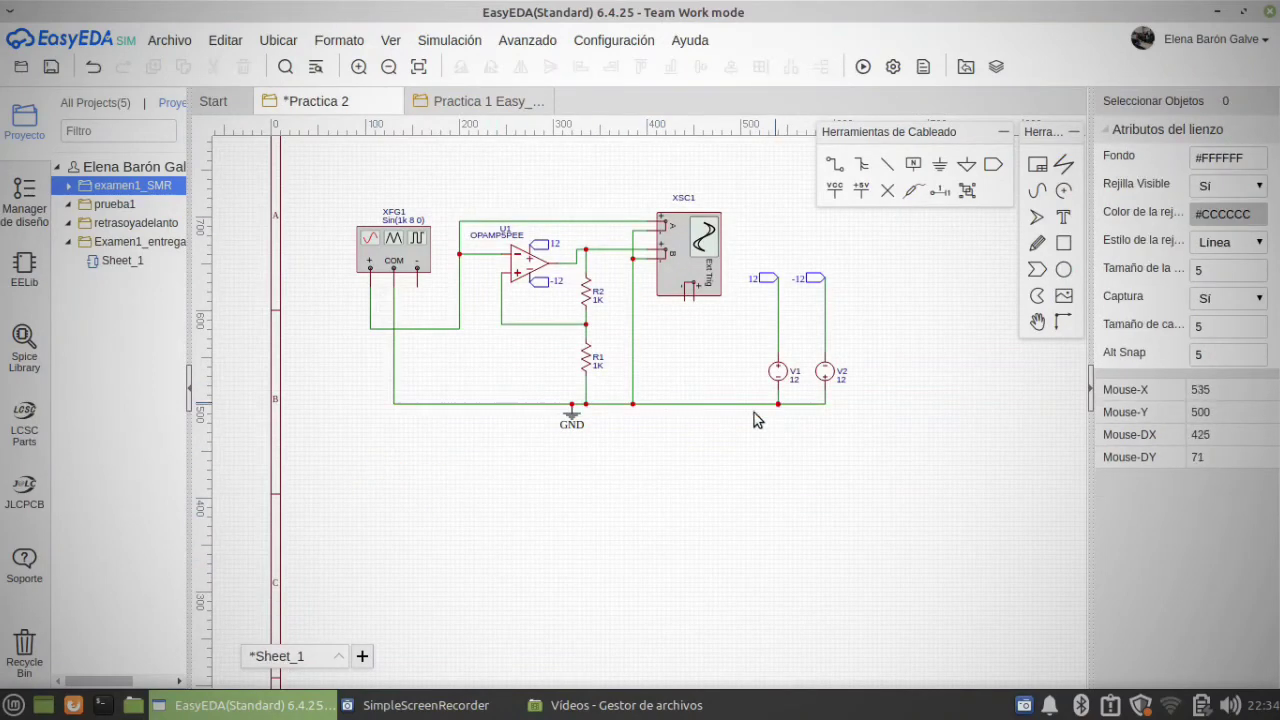
{"action": "right_click_drag", "start_coordinate": [644, 500], "coordinate": [694, 573]}
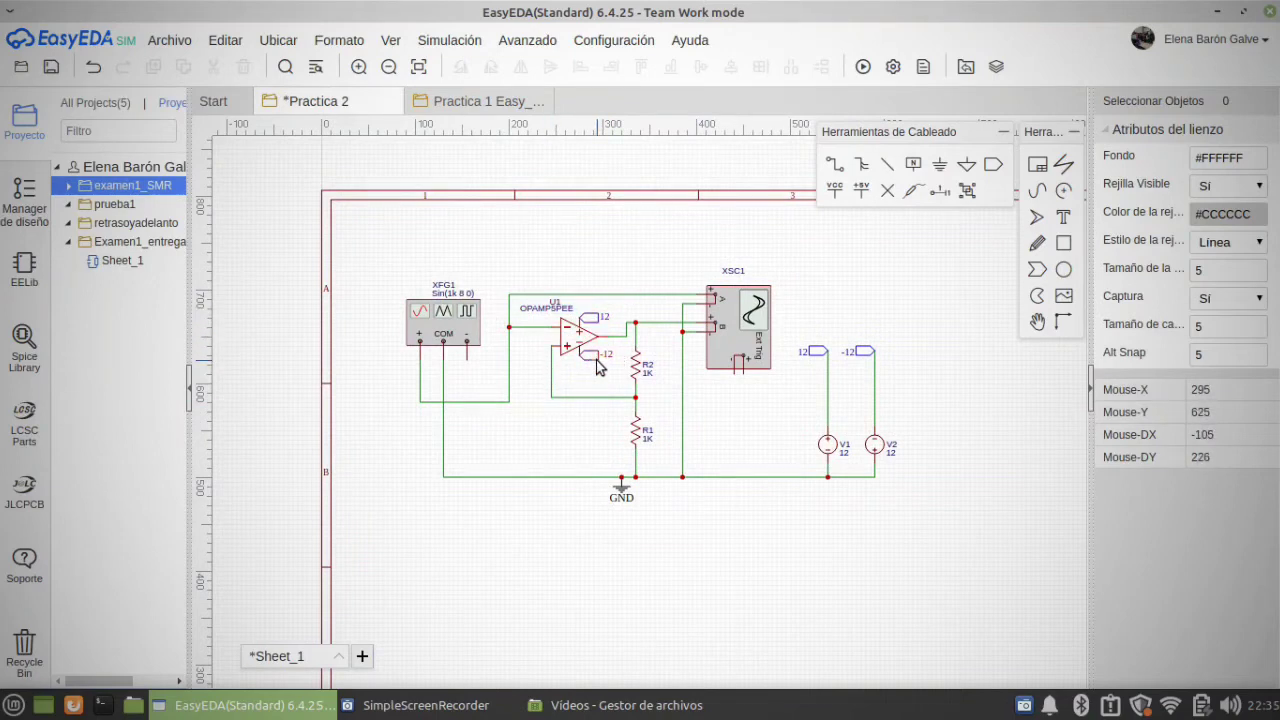
Step: Examine the waveform, frequency and amplitude settings of function generator XFG1
{"action": "left_click", "coordinate": [436, 322]}
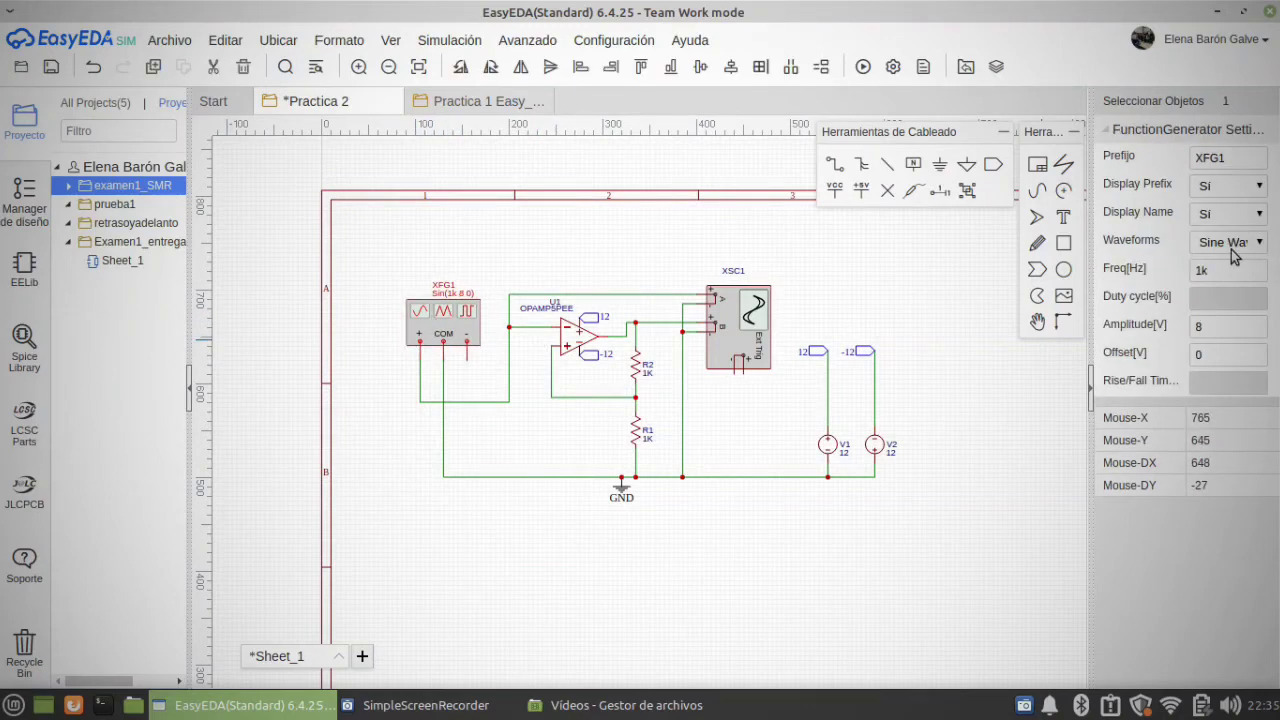
{"action": "left_click", "coordinate": [1209, 332]}
{"action": "left_click", "coordinate": [463, 388]}
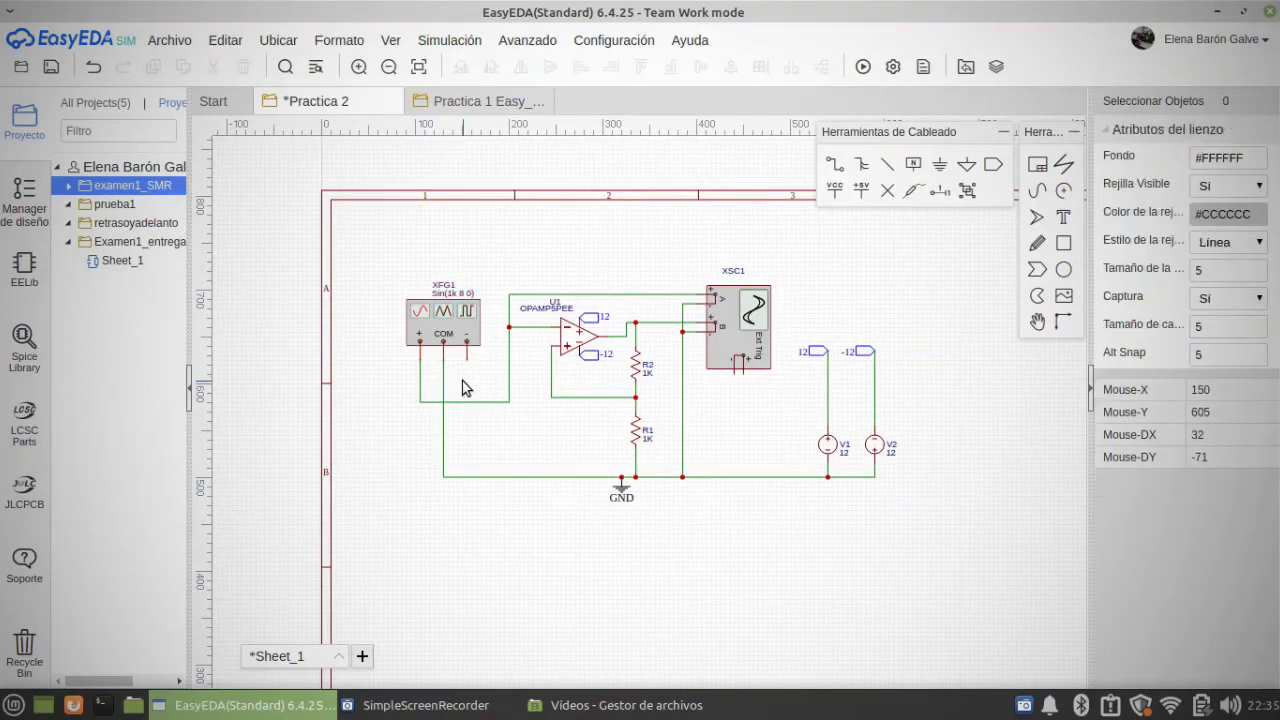
Step: Inspect the net ports on the op-amp's supply pins and the settings of voltage source V1
{"action": "left_click", "coordinate": [577, 348]}
{"action": "left_click", "coordinate": [607, 322]}
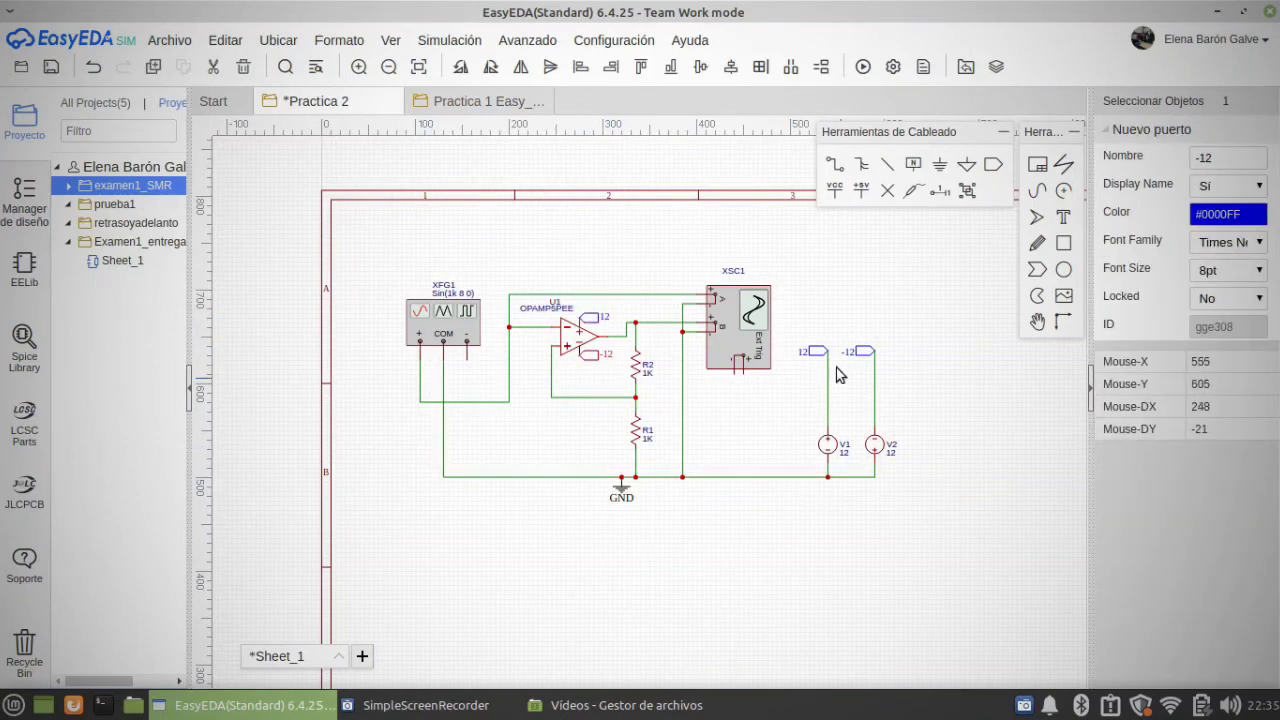
{"action": "left_click", "coordinate": [827, 458]}
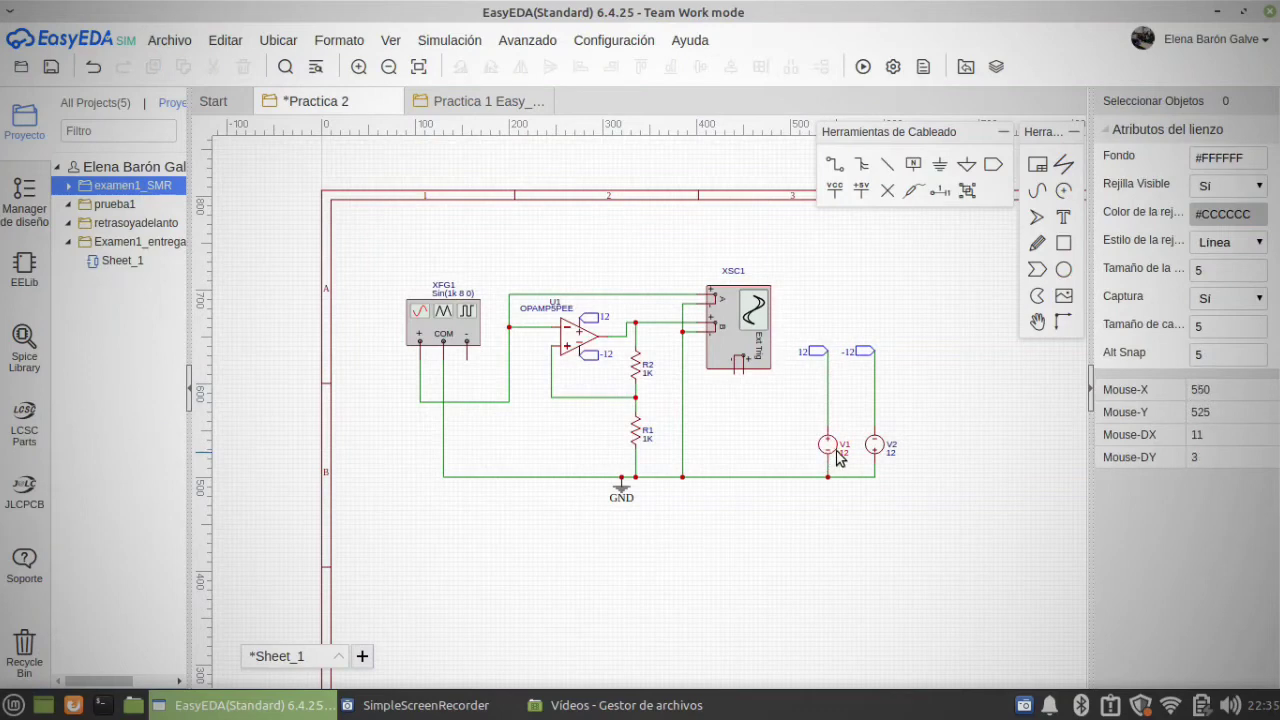
{"action": "left_click", "coordinate": [840, 470]}
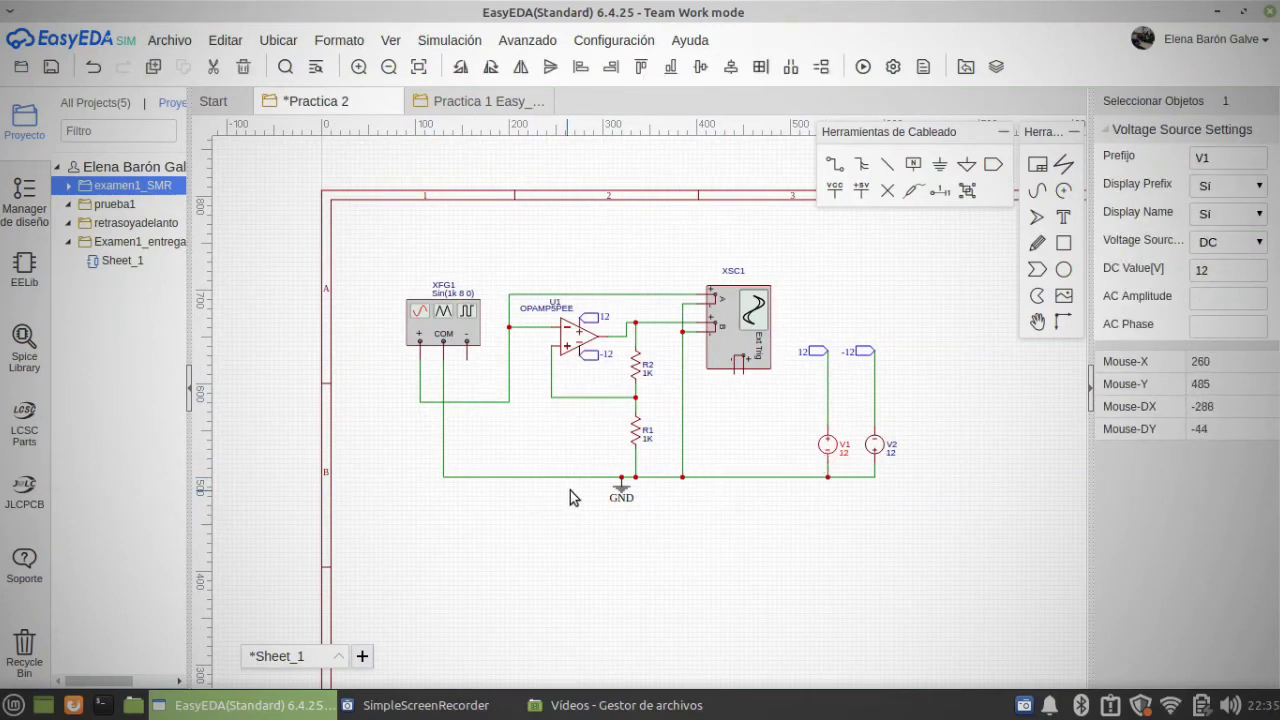
Step: Inspect the 12 and -12 net ports above sources V1 and V2, briefly trying the net port tool without placing one
{"action": "left_click", "coordinate": [829, 354]}
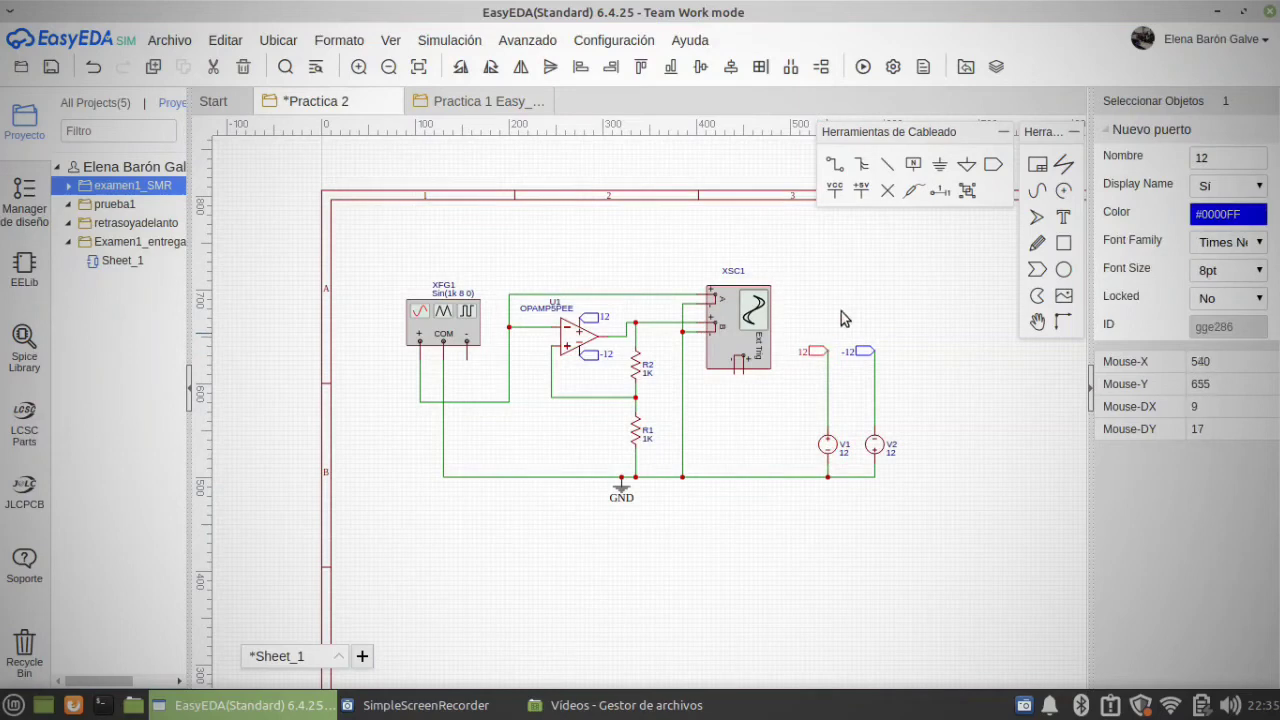
{"action": "left_click", "coordinate": [993, 168]}
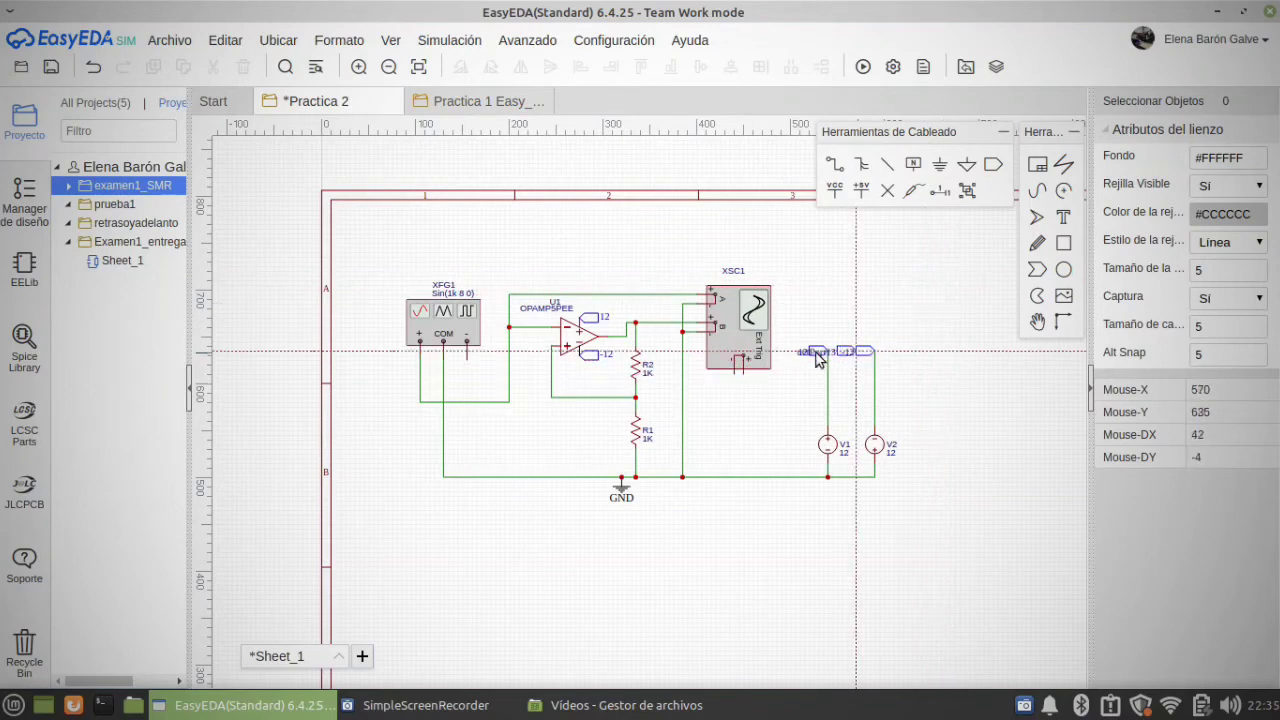
{"action": "key", "text": "Escape"}
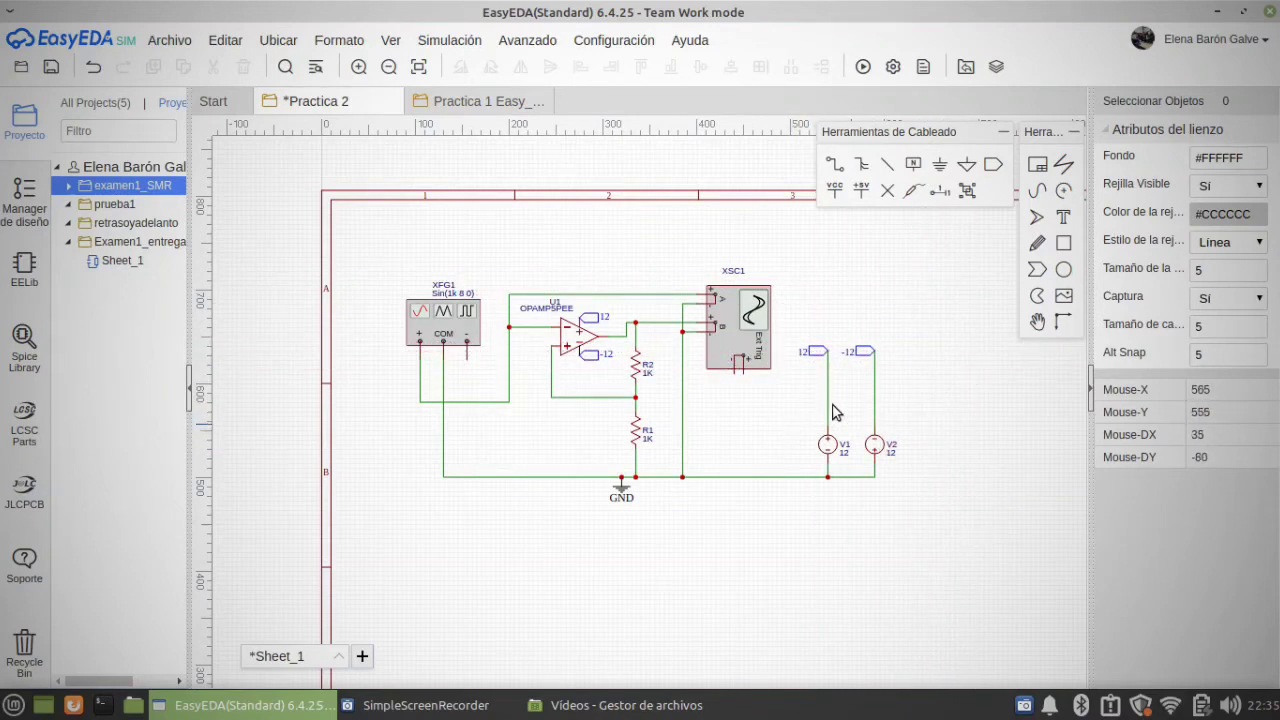
{"action": "left_click", "coordinate": [588, 327]}
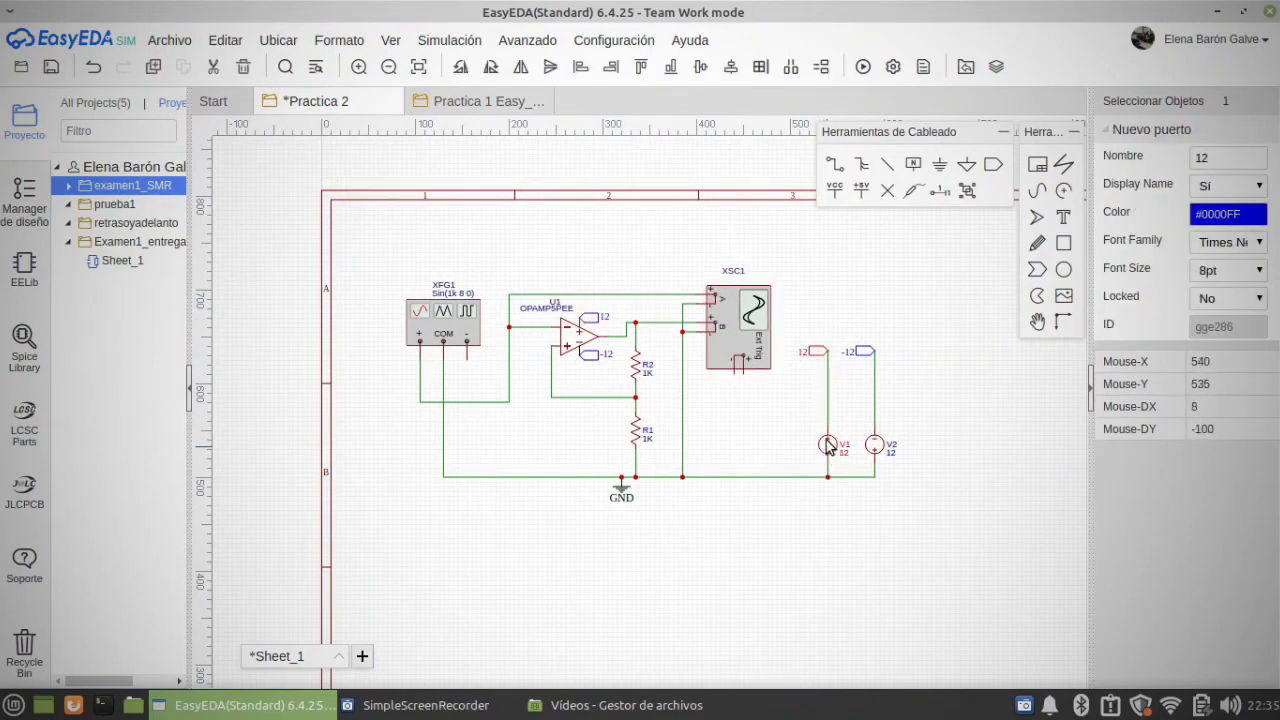
{"action": "left_click", "coordinate": [866, 353]}
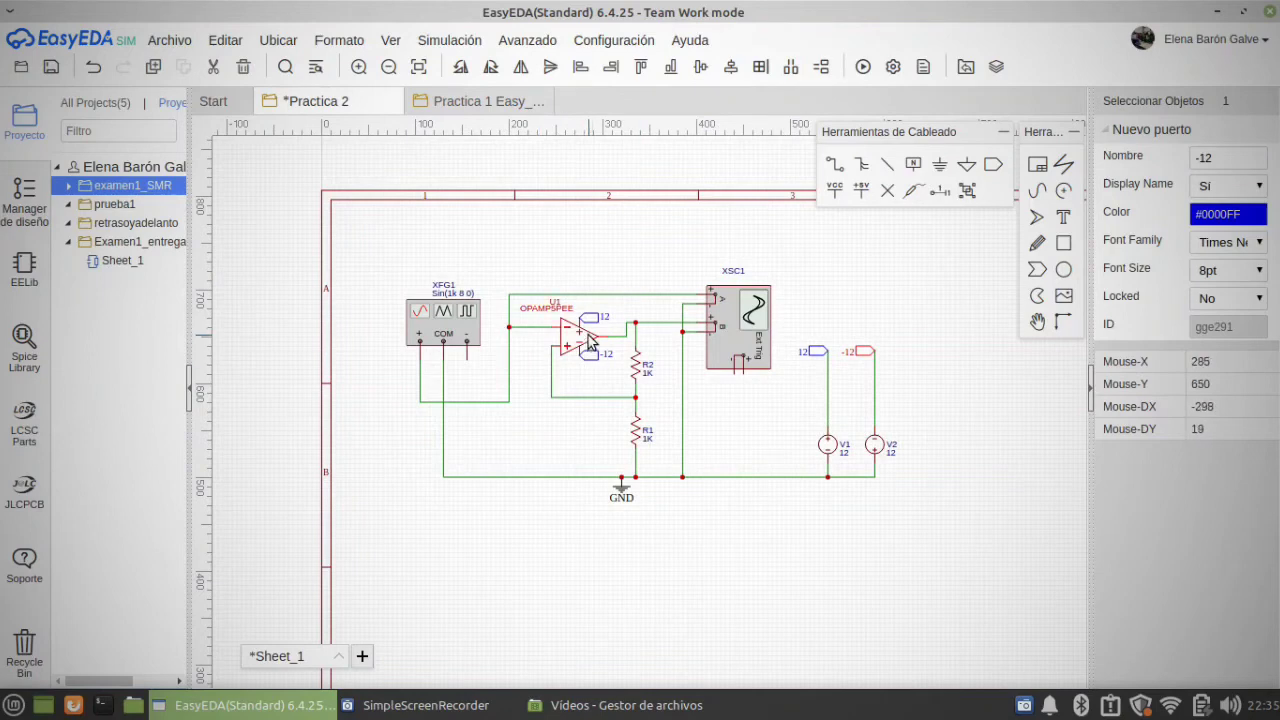
Step: Examine oscilloscope XSC1 and how its channels A and B connect to the op-amp's input and output
{"action": "left_click", "coordinate": [720, 338]}
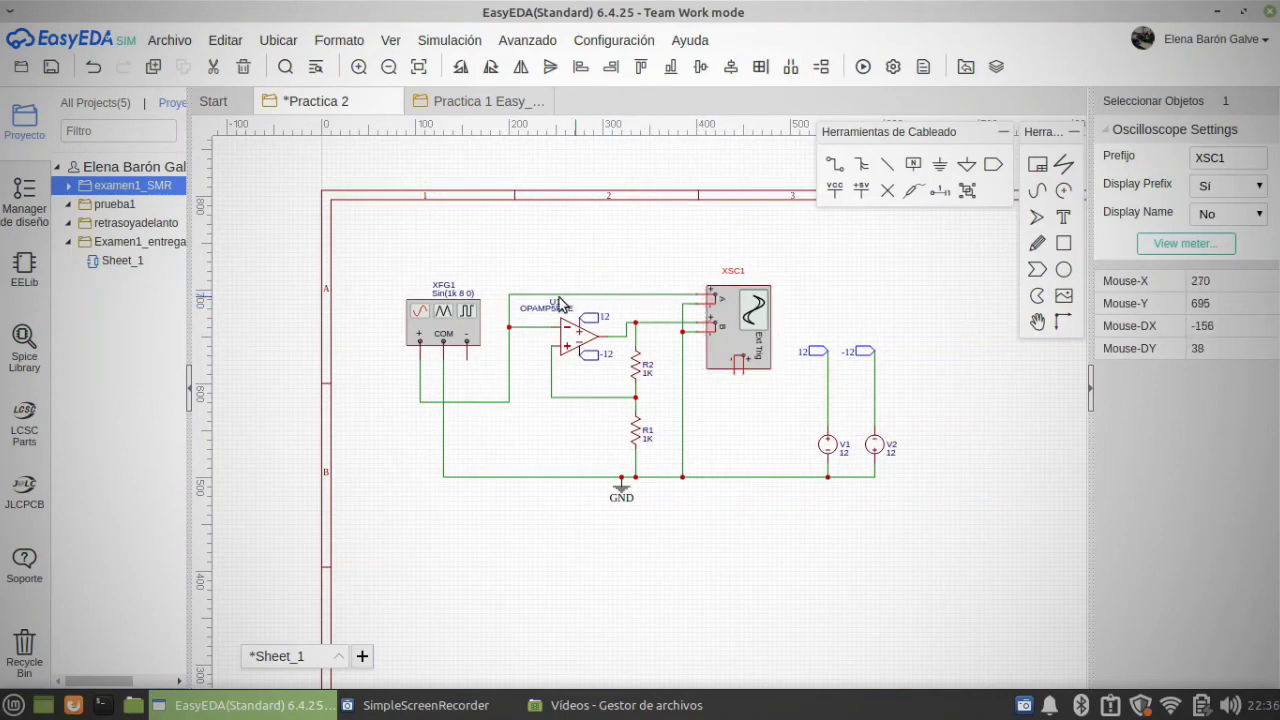
{"action": "left_click", "coordinate": [715, 296]}
{"action": "left_click", "coordinate": [635, 323]}
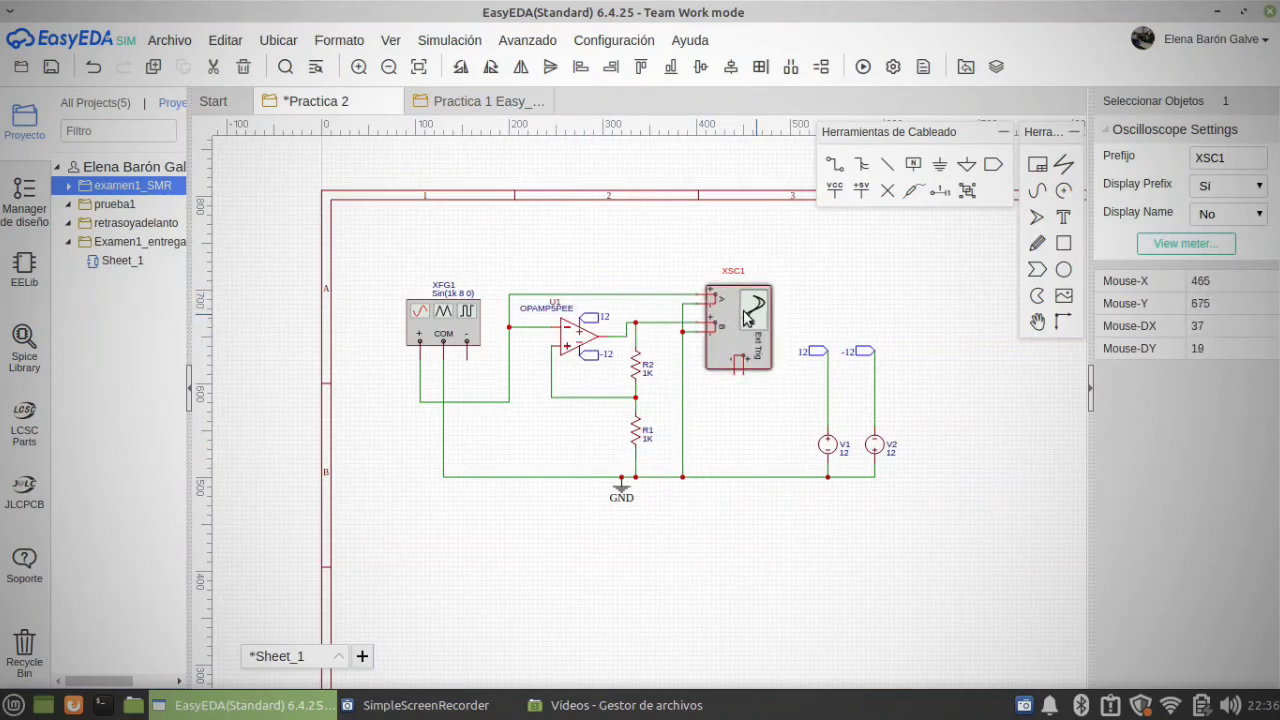
{"action": "left_click", "coordinate": [712, 326]}
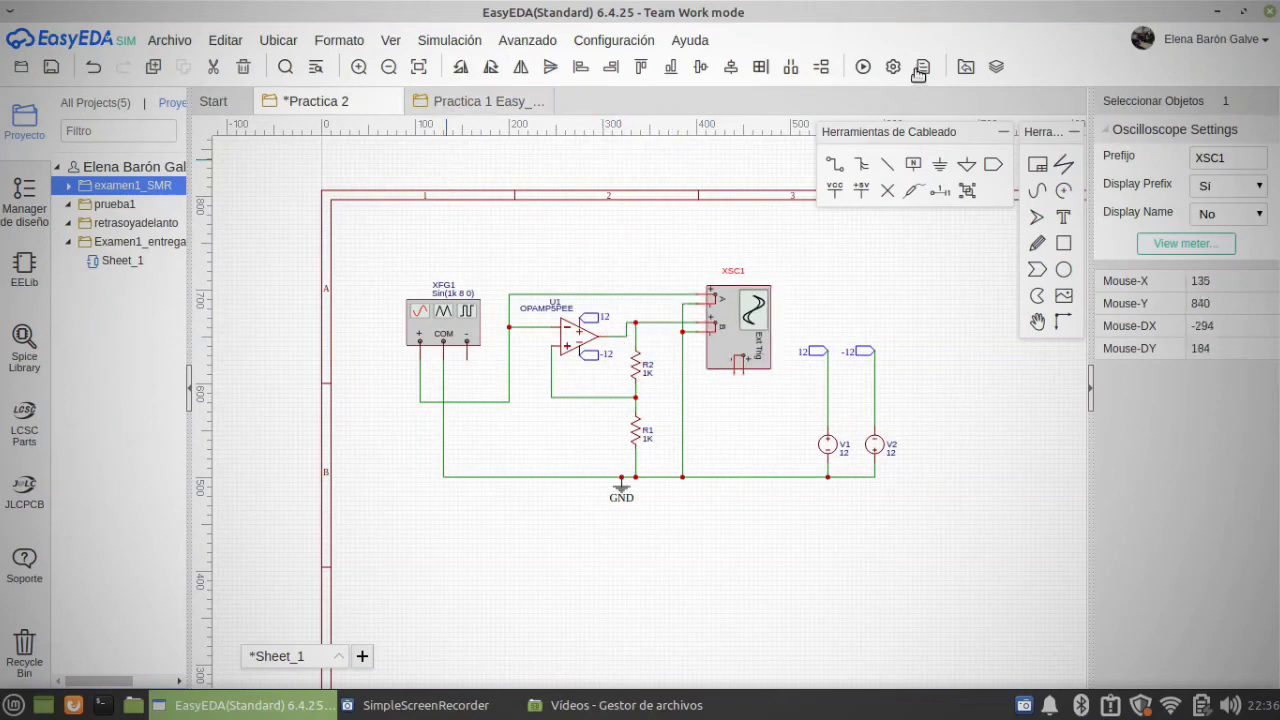
Step: Run a transient simulation and place its .tran 0.1 directive below the circuit
{"action": "left_click", "coordinate": [866, 70]}
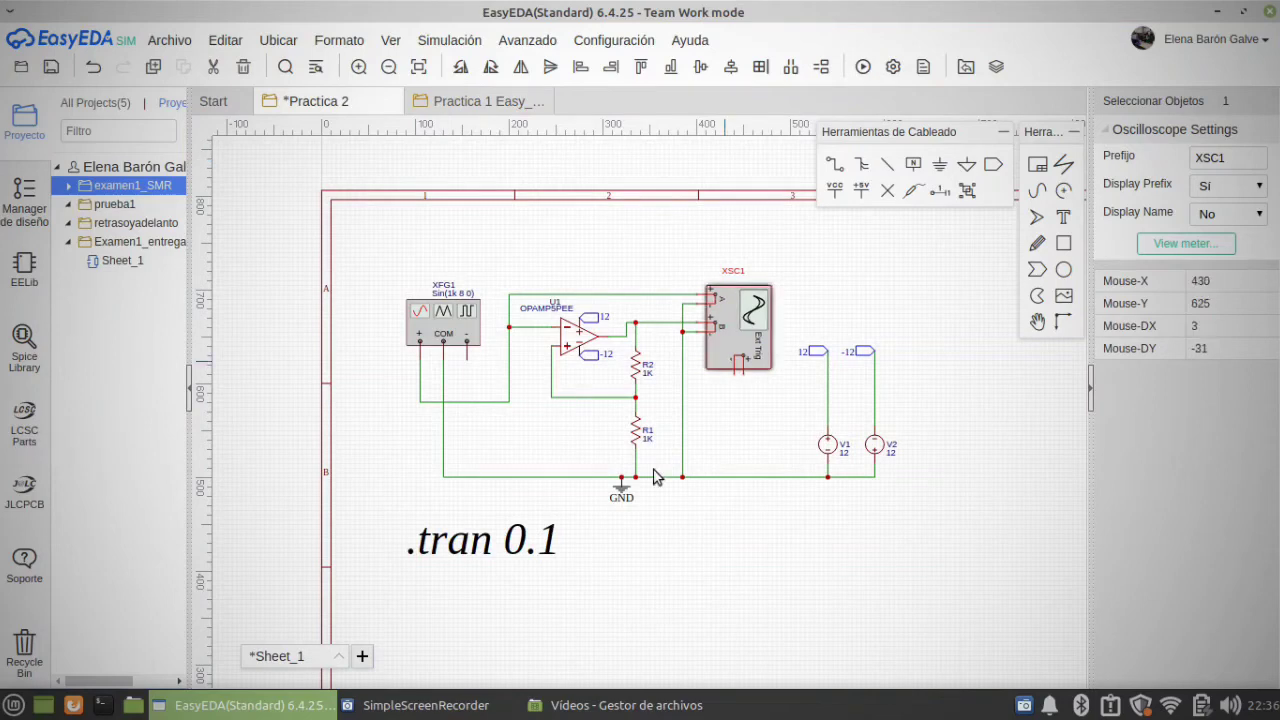
{"action": "left_click", "coordinate": [538, 543]}
Step: Open the waveform display of oscilloscope XSC1
{"action": "scroll", "coordinate": [843, 404], "scroll_direction": "down", "scroll_amount": 2}
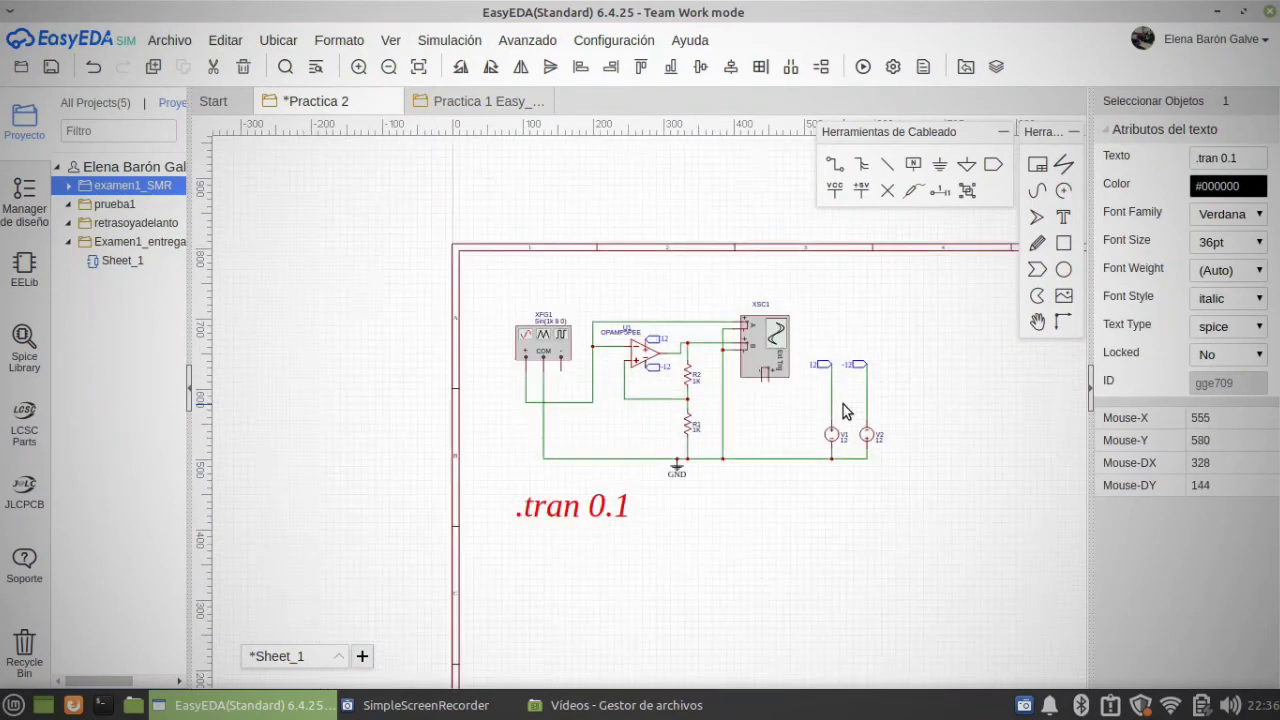
{"action": "left_click", "coordinate": [765, 345]}
{"action": "left_click", "coordinate": [1186, 243]}
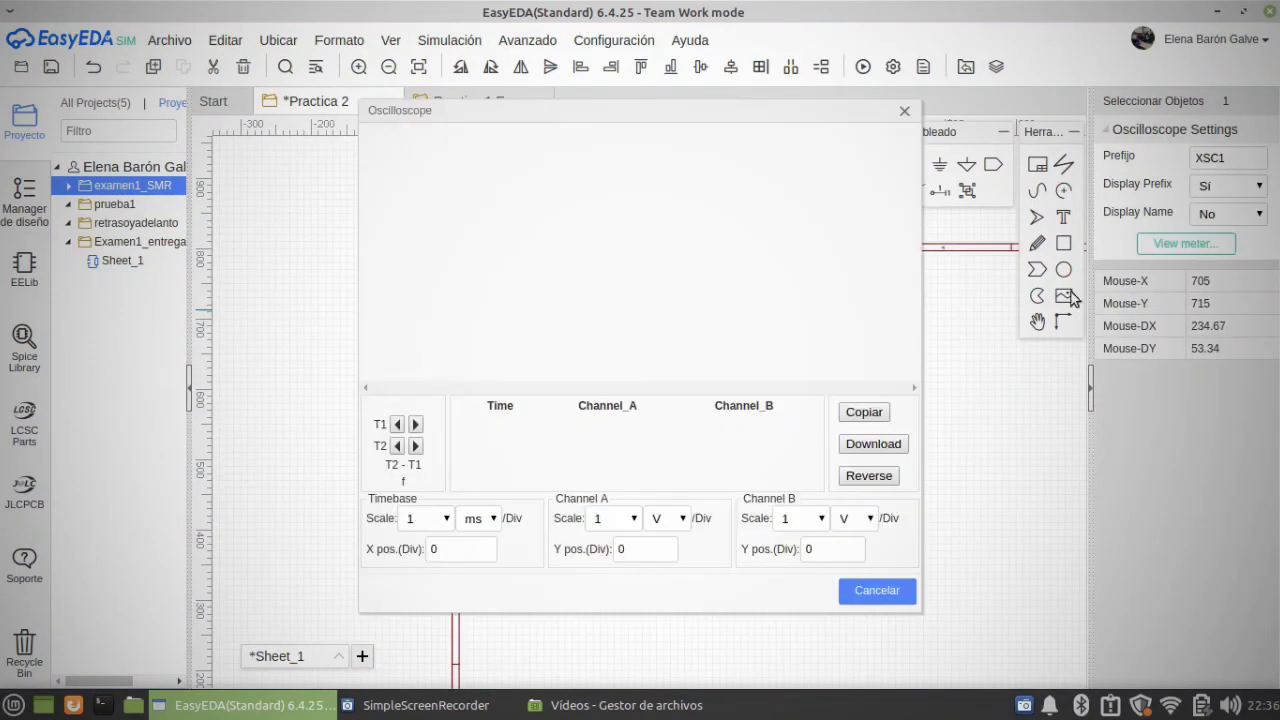
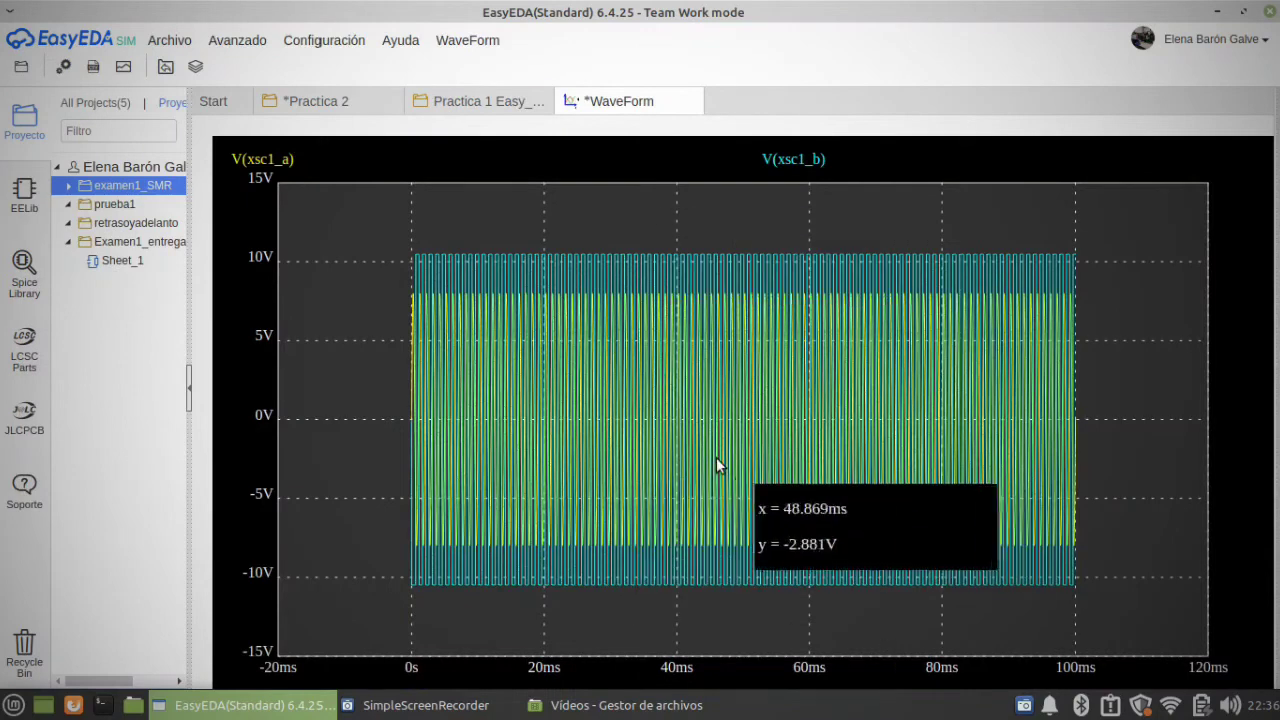
Step: Enlarge about the first 7 ms of the oscilloscope plot to compare the channel A and B waveforms
{"action": "left_click_drag", "start_coordinate": [394, 252], "coordinate": [676, 597]}
{"action": "left_click_drag", "start_coordinate": [346, 244], "coordinate": [846, 649]}
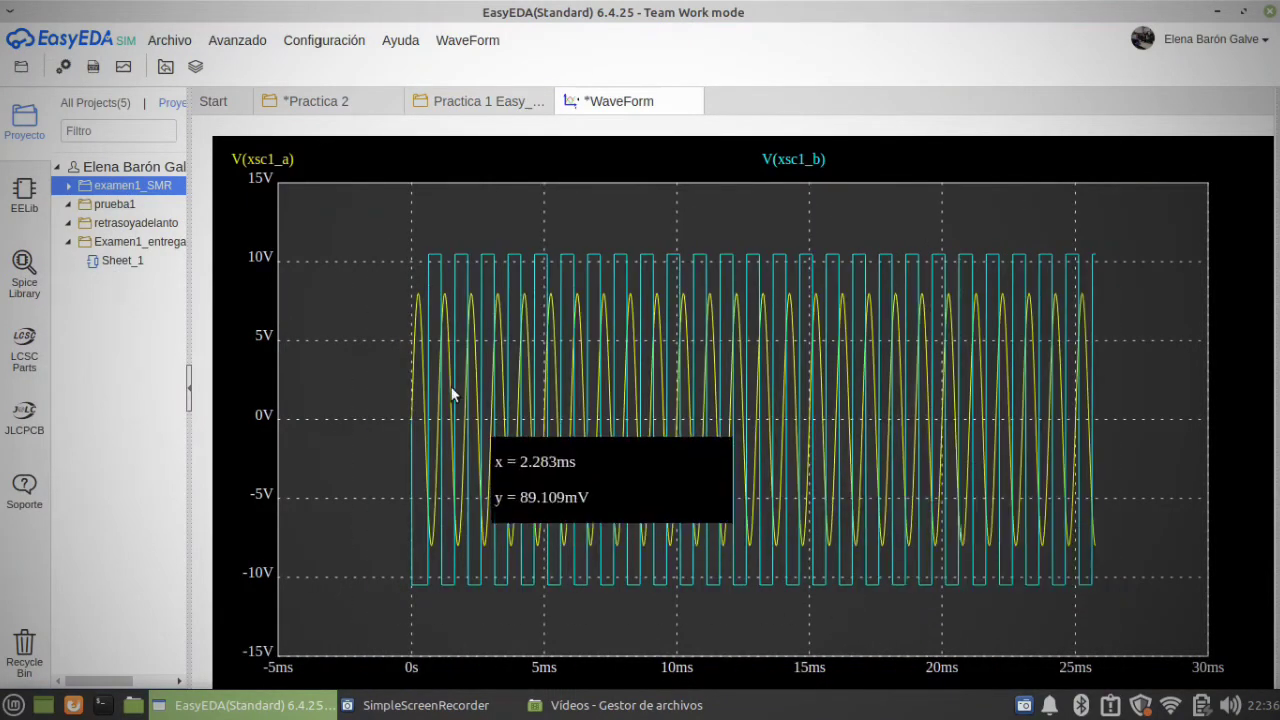
{"action": "left_click_drag", "start_coordinate": [357, 231], "coordinate": [735, 615]}
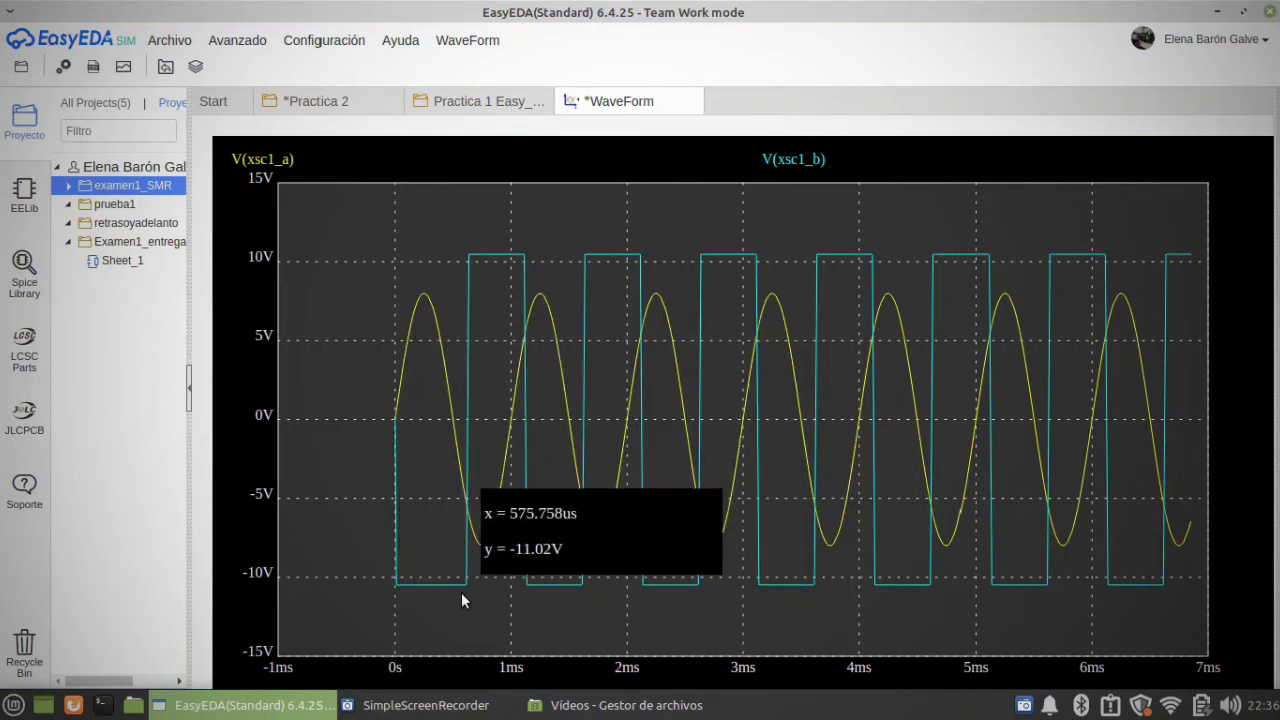
Step: Examine the Practica 1 op-amp circuits, including multimeter XMM1 in the non-inverting amplifier and the adder and subtractor circuits
{"action": "left_click", "coordinate": [334, 100]}
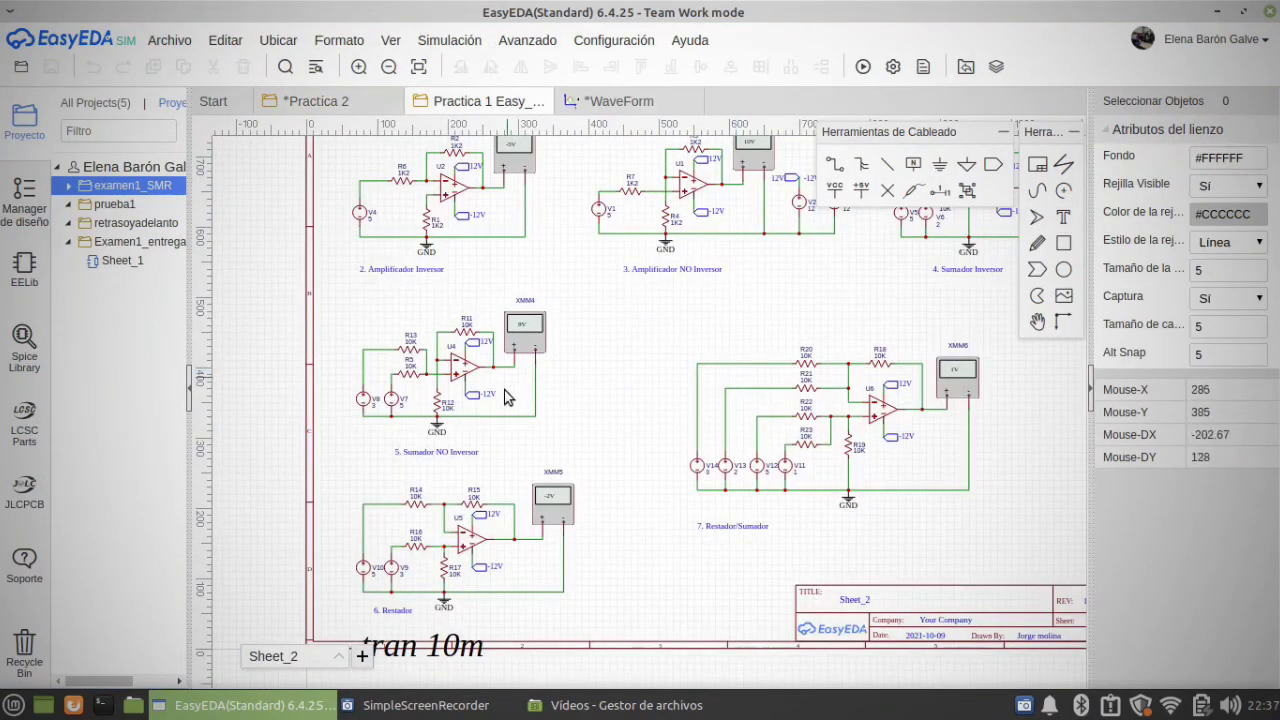
{"action": "right_click_drag", "start_coordinate": [804, 284], "coordinate": [720, 388]}
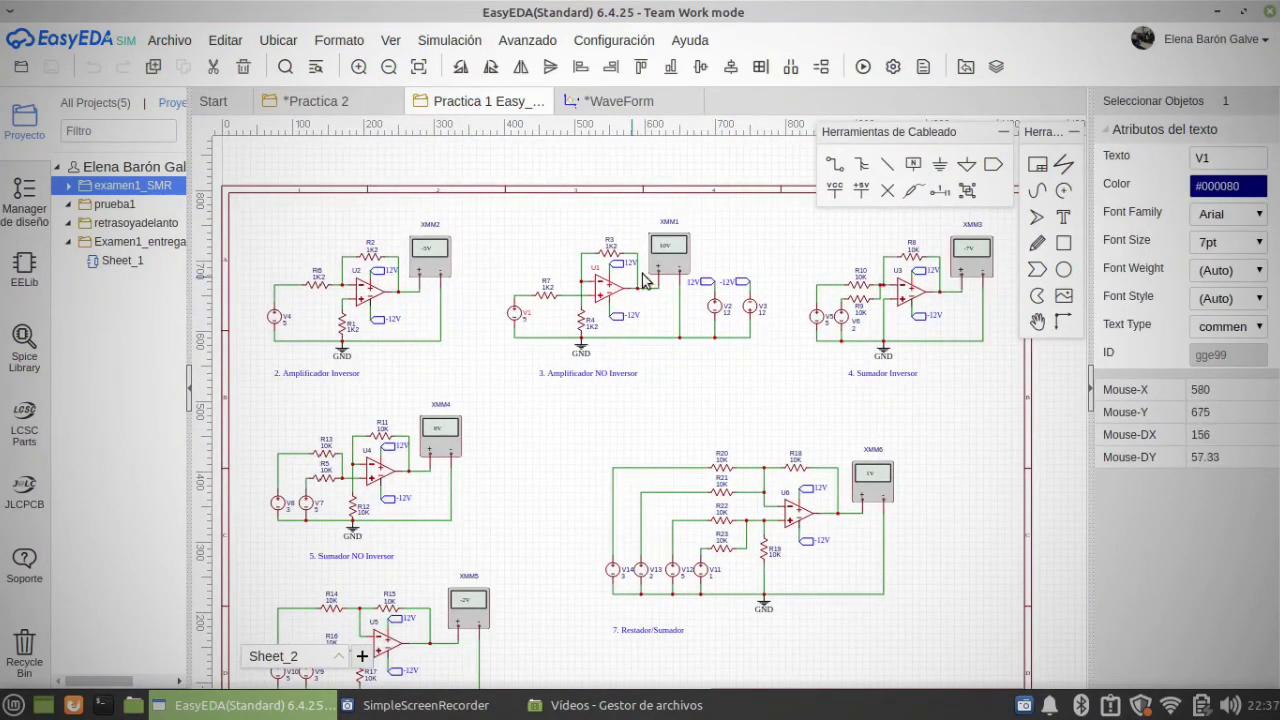
{"action": "left_click", "coordinate": [675, 268]}
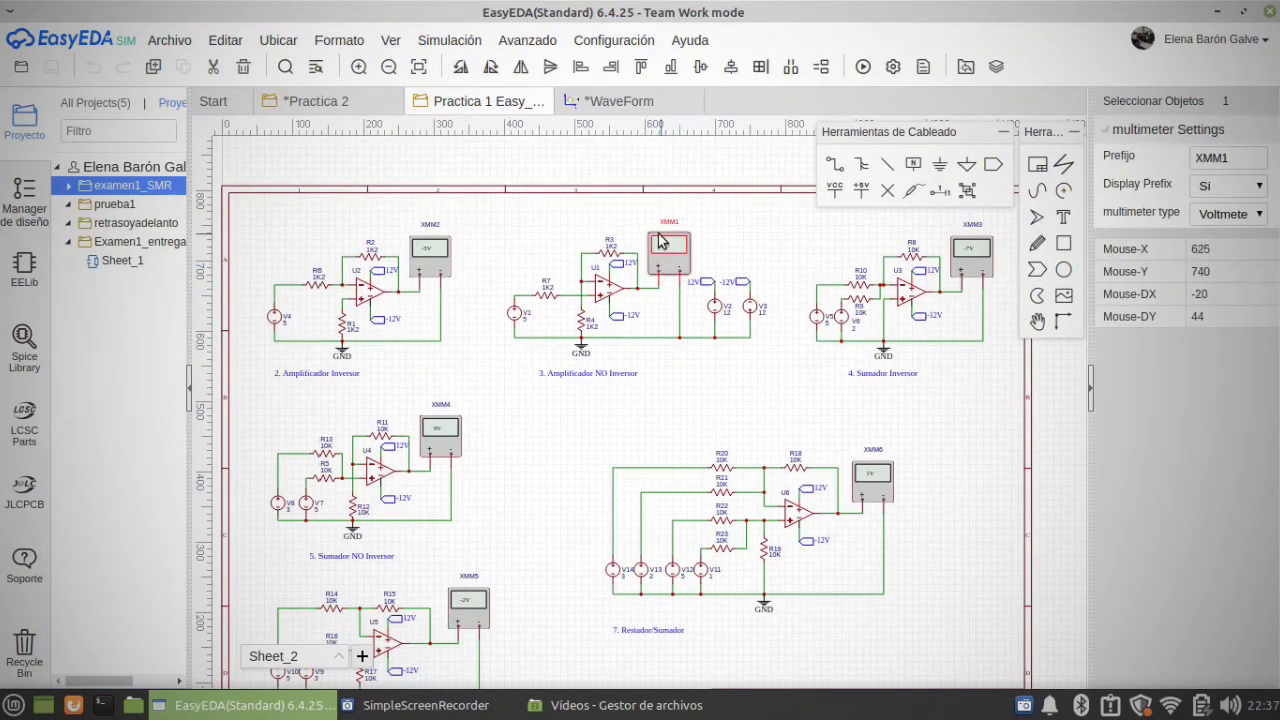
{"action": "scroll", "coordinate": [677, 266], "scroll_direction": "up", "scroll_amount": 1}
{"action": "scroll", "coordinate": [675, 266], "scroll_direction": "up", "scroll_amount": 2}
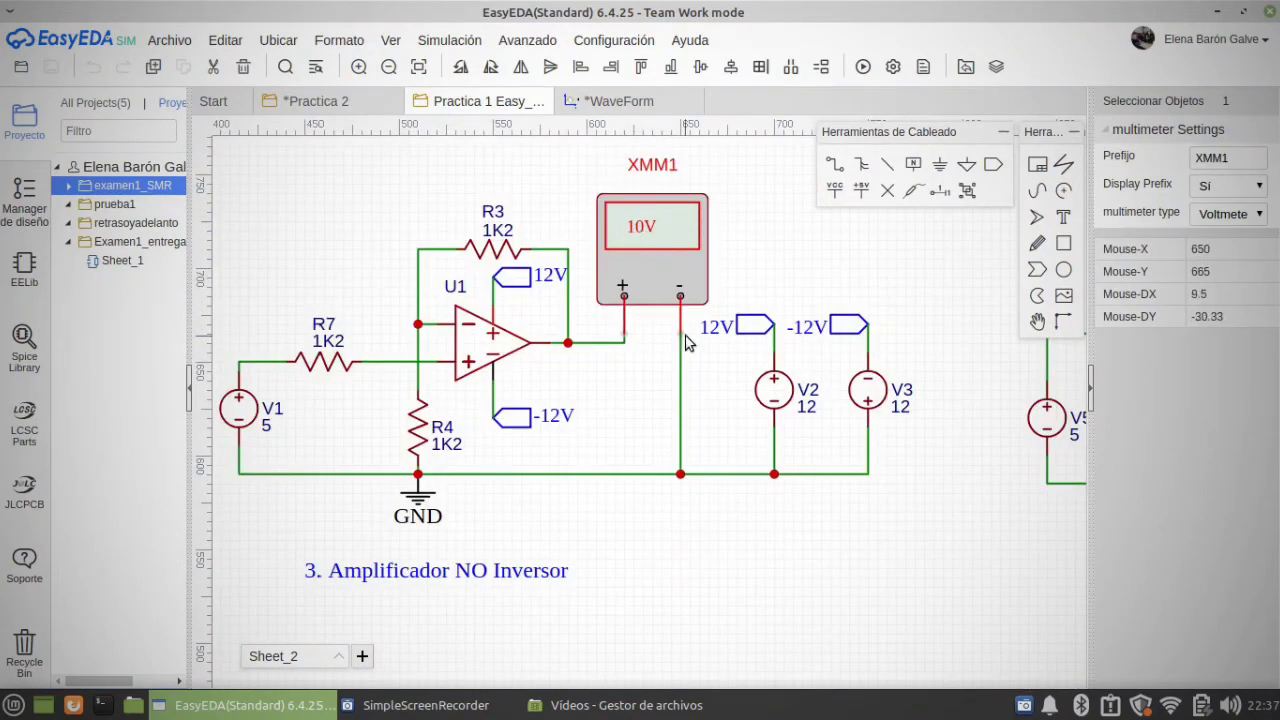
{"action": "scroll", "coordinate": [638, 530], "scroll_direction": "down", "scroll_amount": 3}
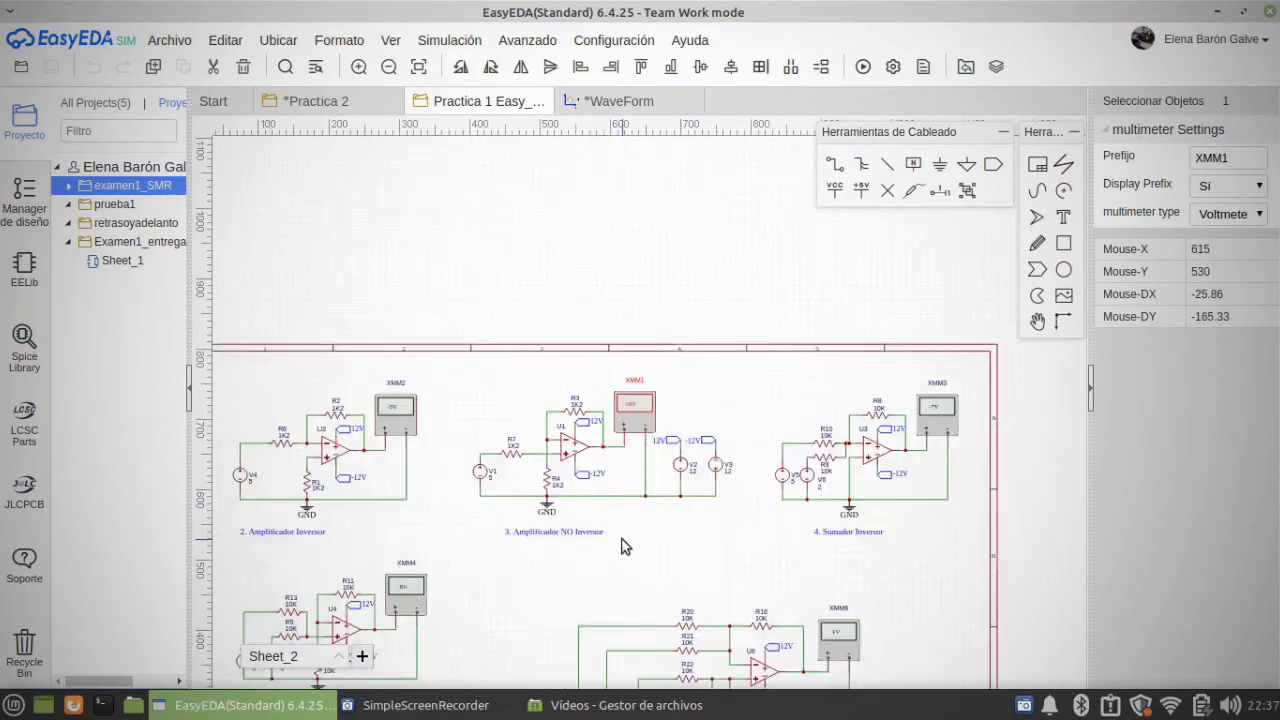
{"action": "right_click_drag", "start_coordinate": [634, 531], "coordinate": [685, 425]}
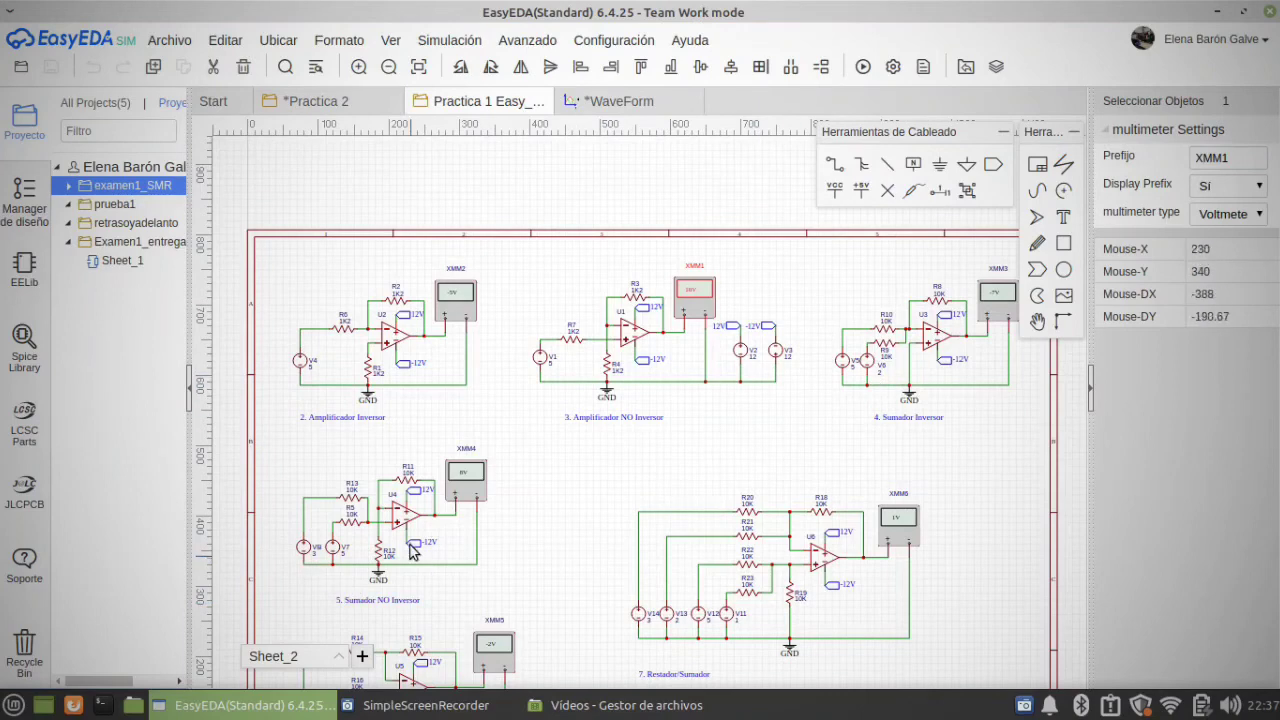
{"action": "right_click_drag", "start_coordinate": [591, 554], "coordinate": [542, 405]}
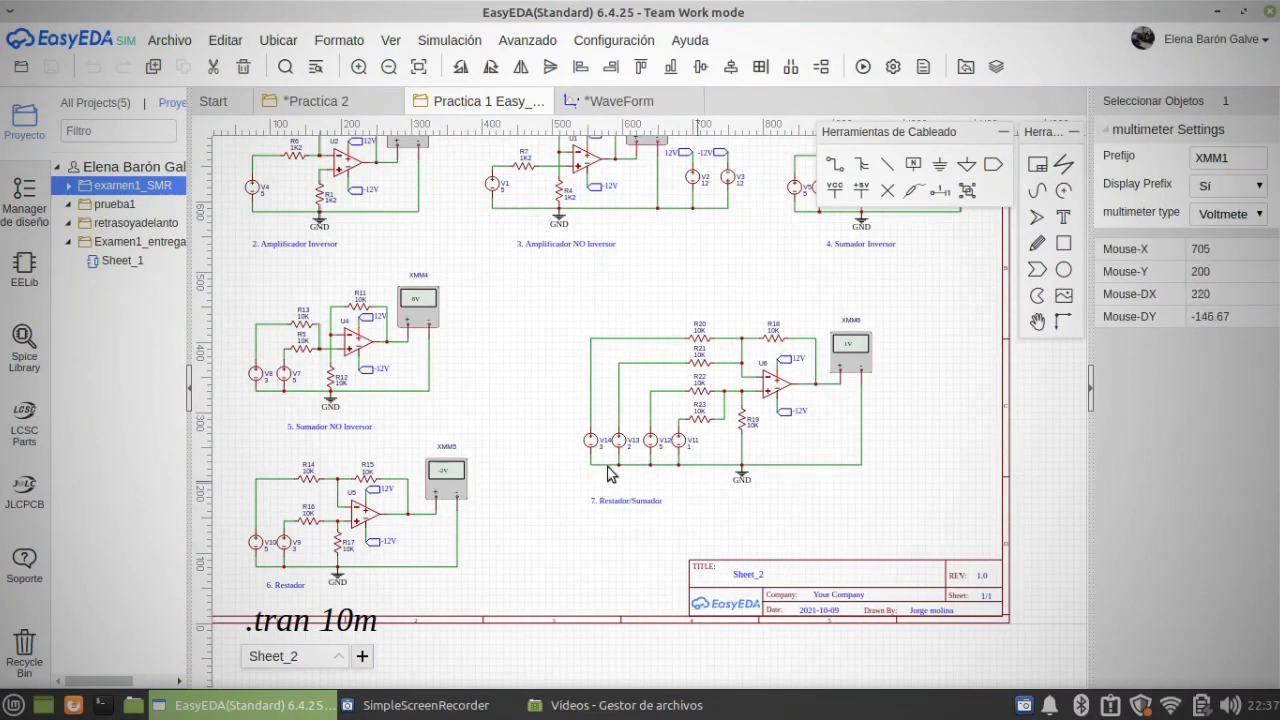
{"action": "right_click_drag", "start_coordinate": [481, 397], "coordinate": [551, 511]}
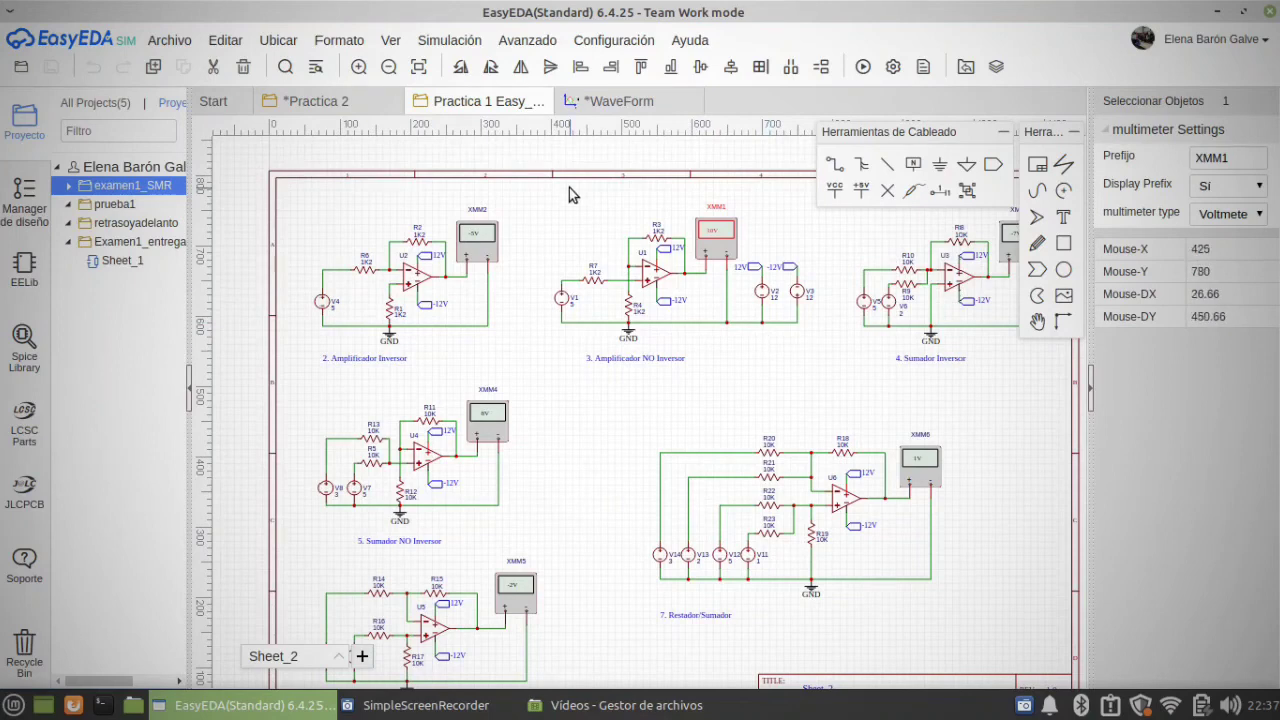
Step: Review oscilloscope XSC1 in Practica 2 and enlarge about the first 20 ms of its waveforms
{"action": "left_click", "coordinate": [352, 101]}
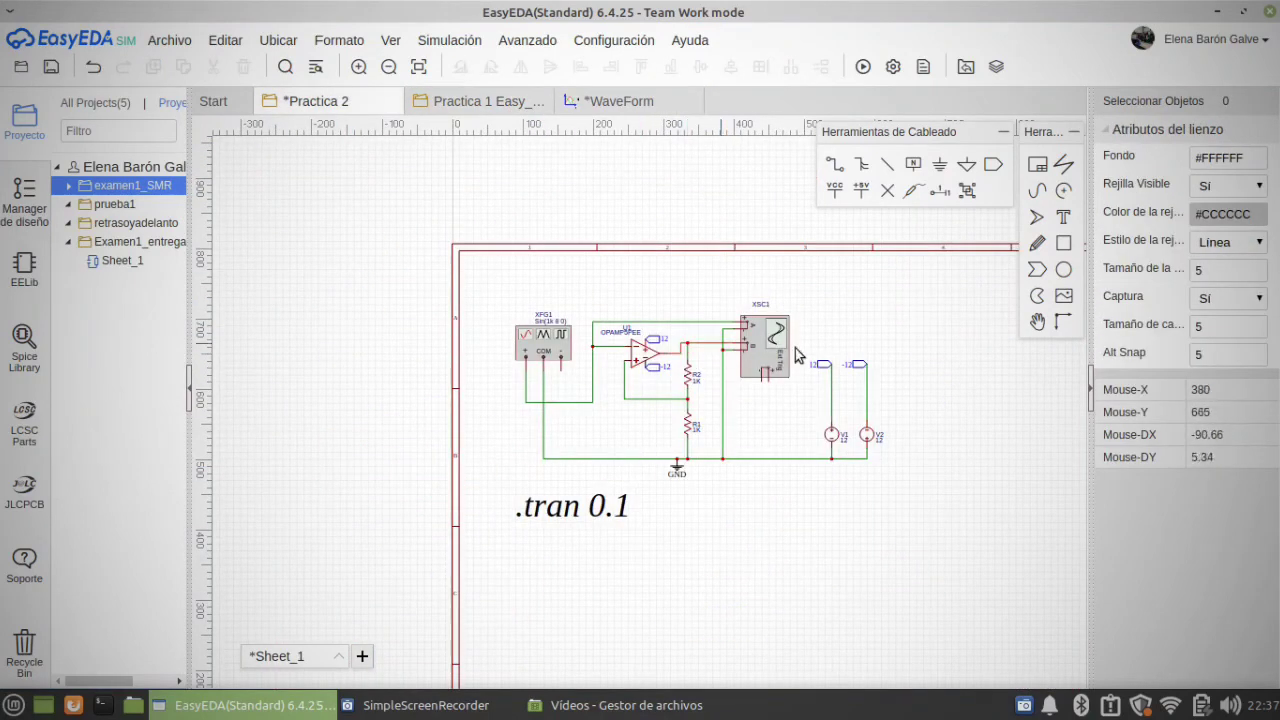
{"action": "left_click", "coordinate": [756, 328]}
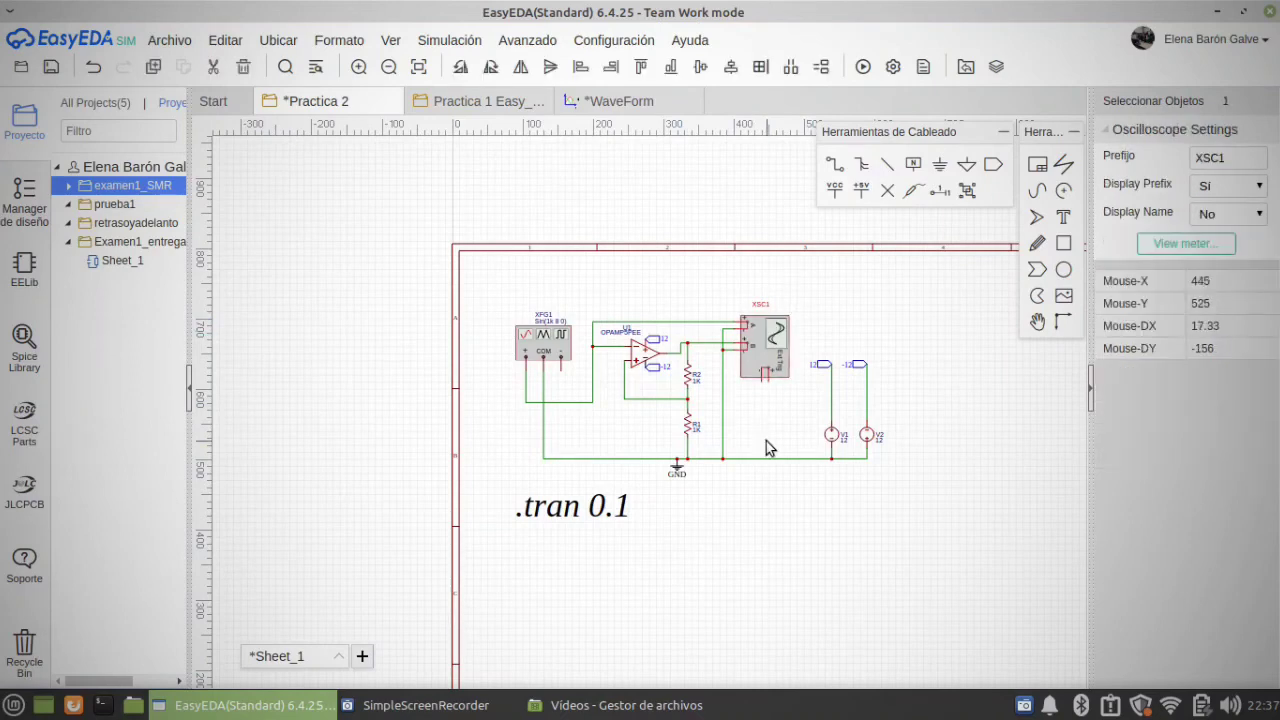
{"action": "left_click", "coordinate": [610, 102]}
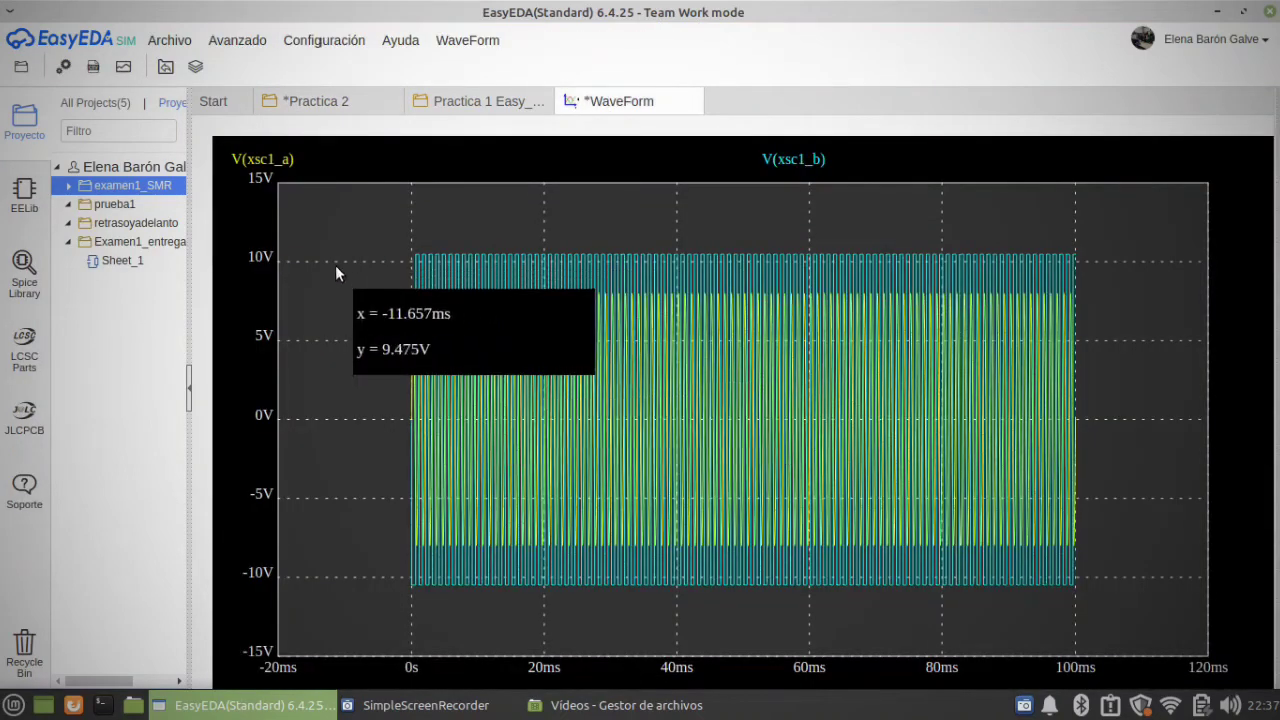
{"action": "left_click_drag", "start_coordinate": [337, 270], "coordinate": [811, 522]}
{"action": "left_click_drag", "start_coordinate": [285, 292], "coordinate": [608, 612]}
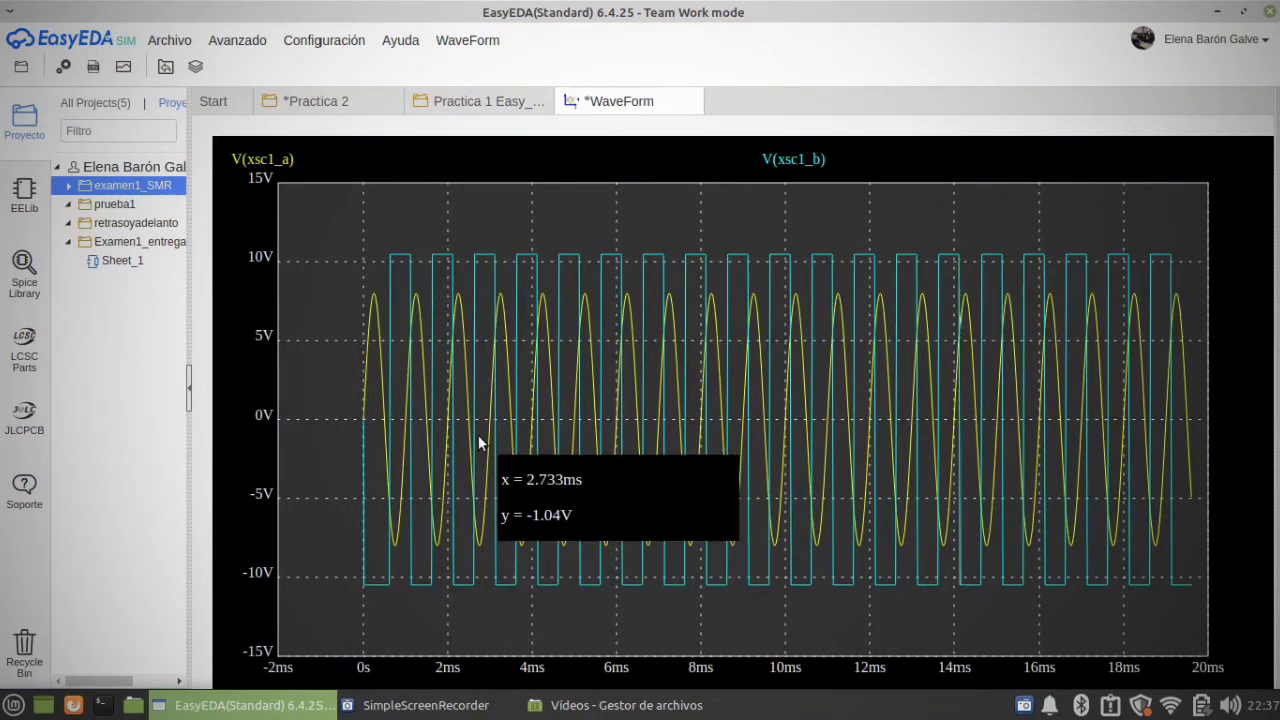
Step: Move the .tran 10m directive in the Practica 1 schematic slightly lower, clear of the sheet frame
{"action": "left_click", "coordinate": [455, 108]}
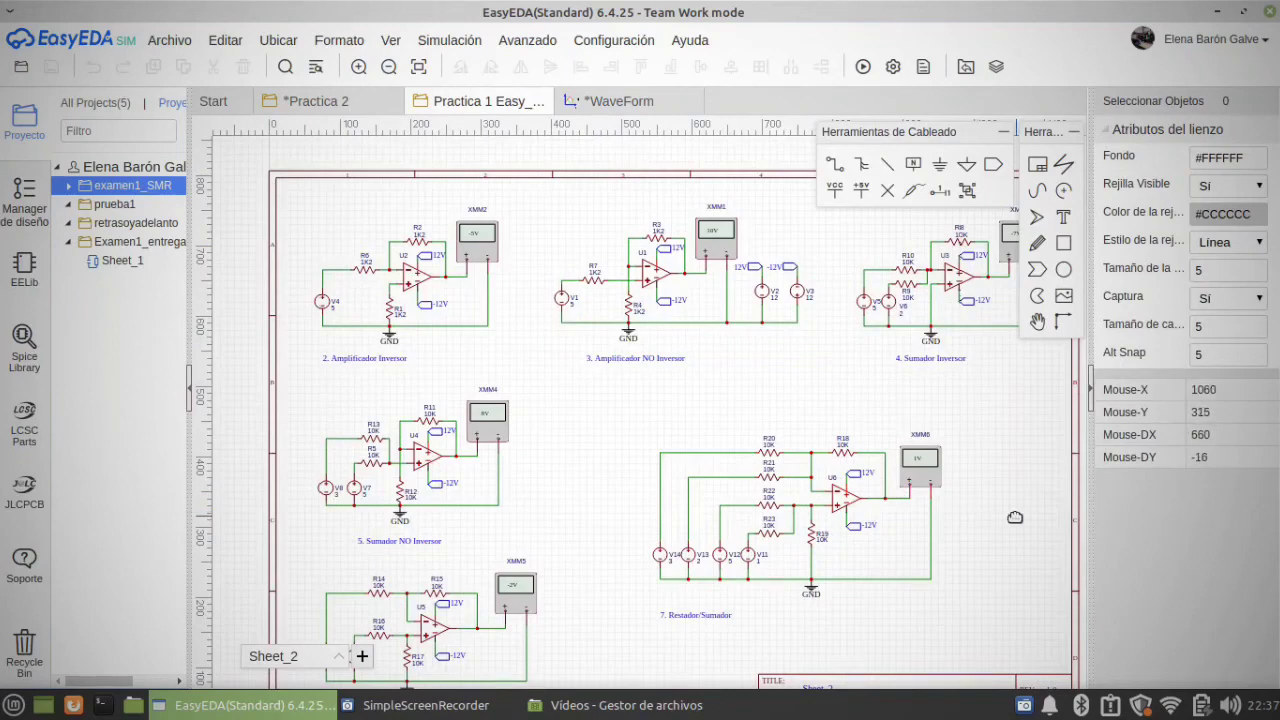
{"action": "scroll", "coordinate": [945, 470], "scroll_direction": "down", "scroll_amount": 3}
{"action": "right_click_drag", "start_coordinate": [949, 470], "coordinate": [900, 445]}
{"action": "left_click_drag", "start_coordinate": [468, 612], "coordinate": [466, 639]}
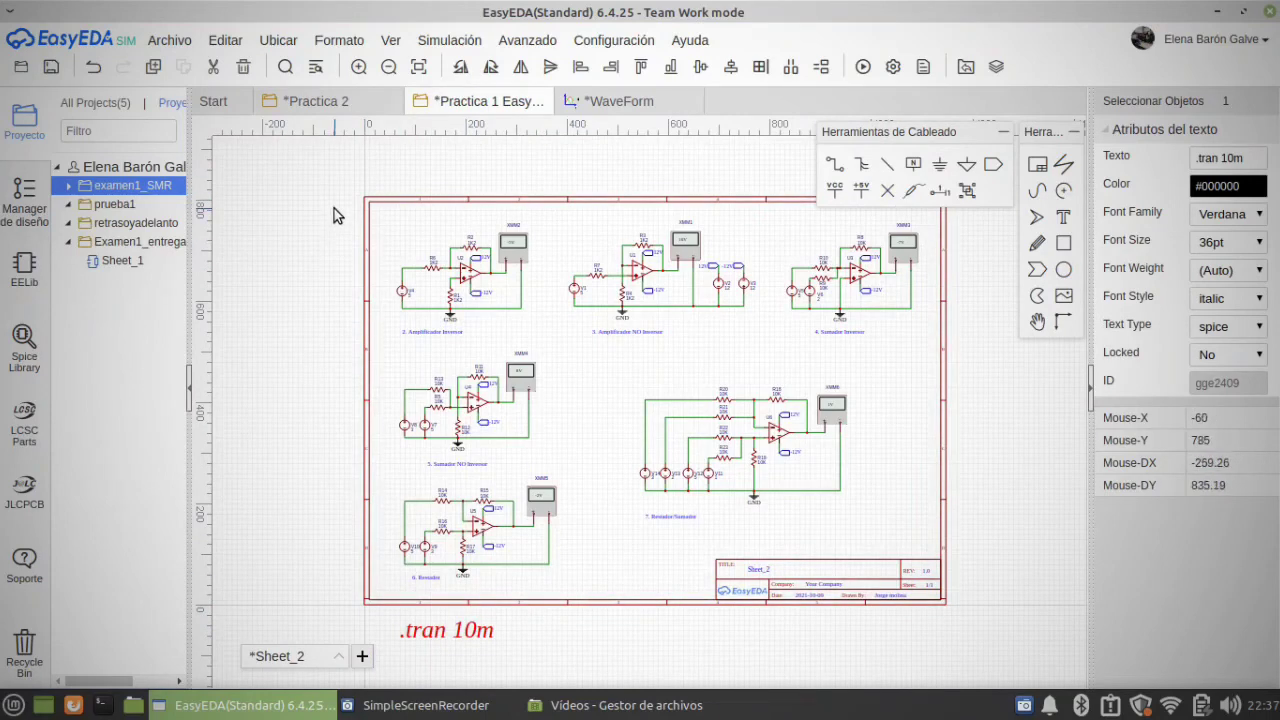
Step: Try to export the Practica 1 schematic in EasyEDA format as a JSON file
{"action": "left_click", "coordinate": [165, 40]}
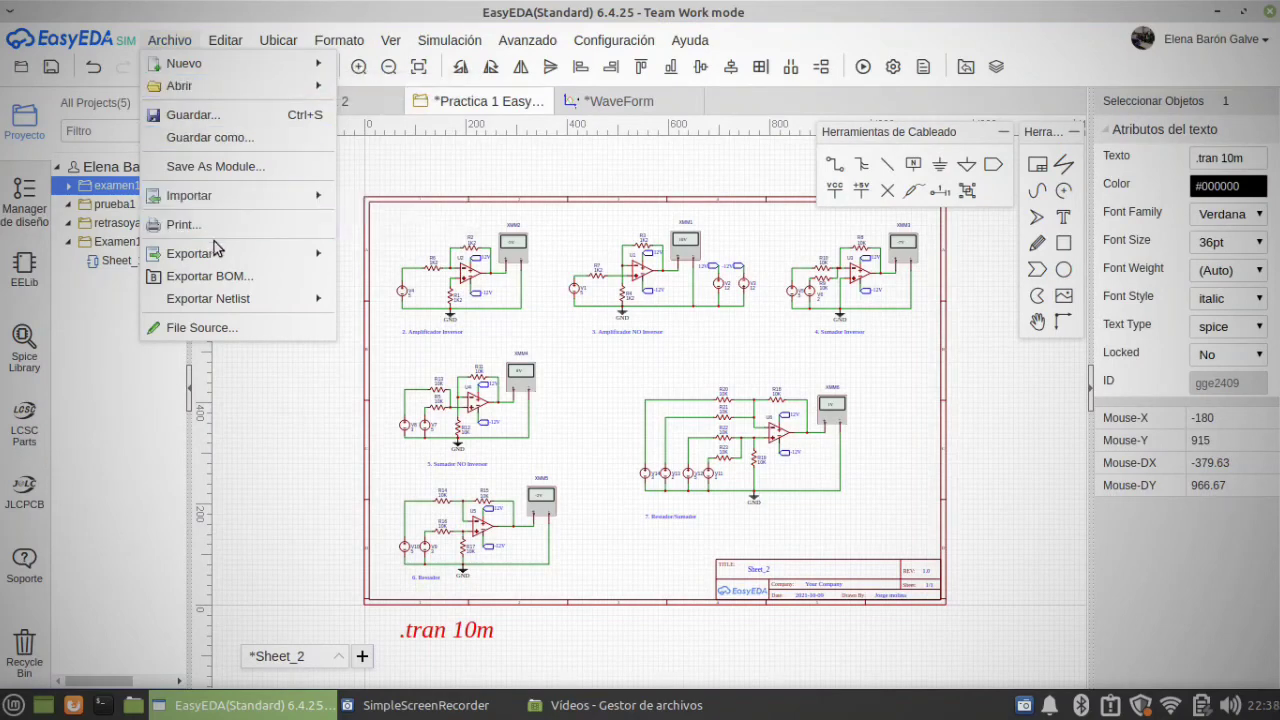
{"action": "mouse_move", "coordinate": [225, 257]}
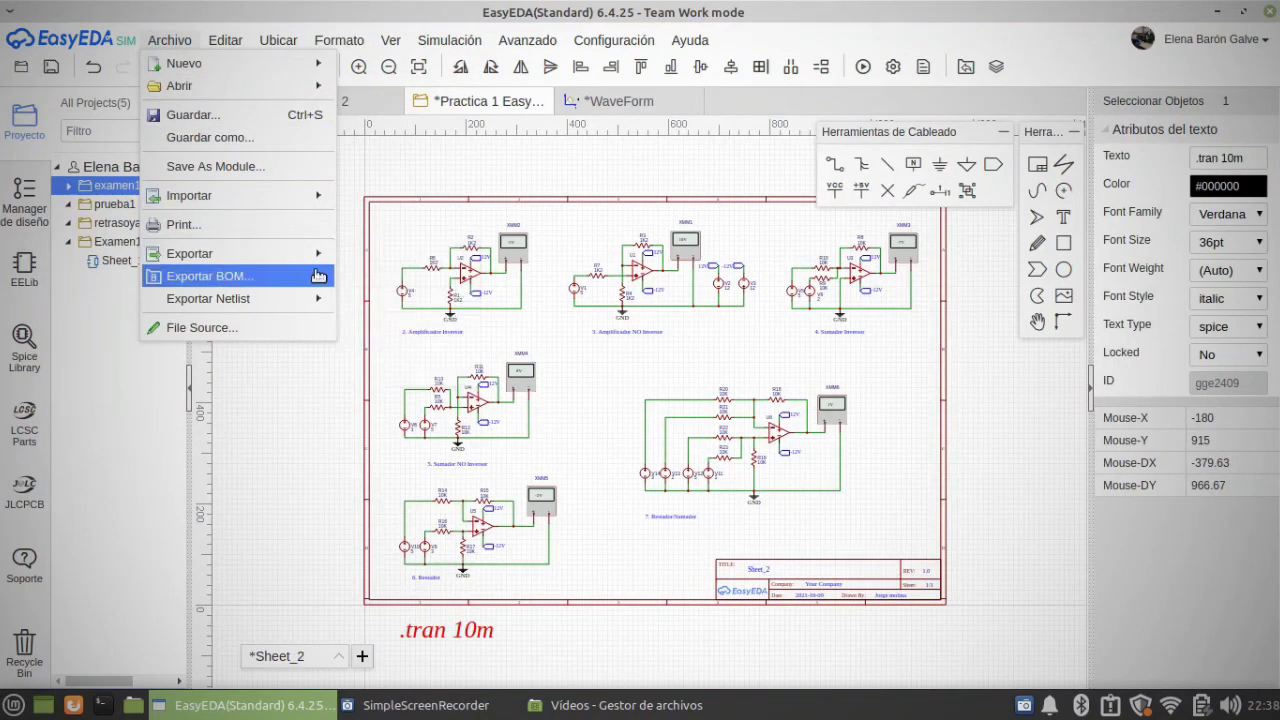
{"action": "mouse_move", "coordinate": [155, 48]}
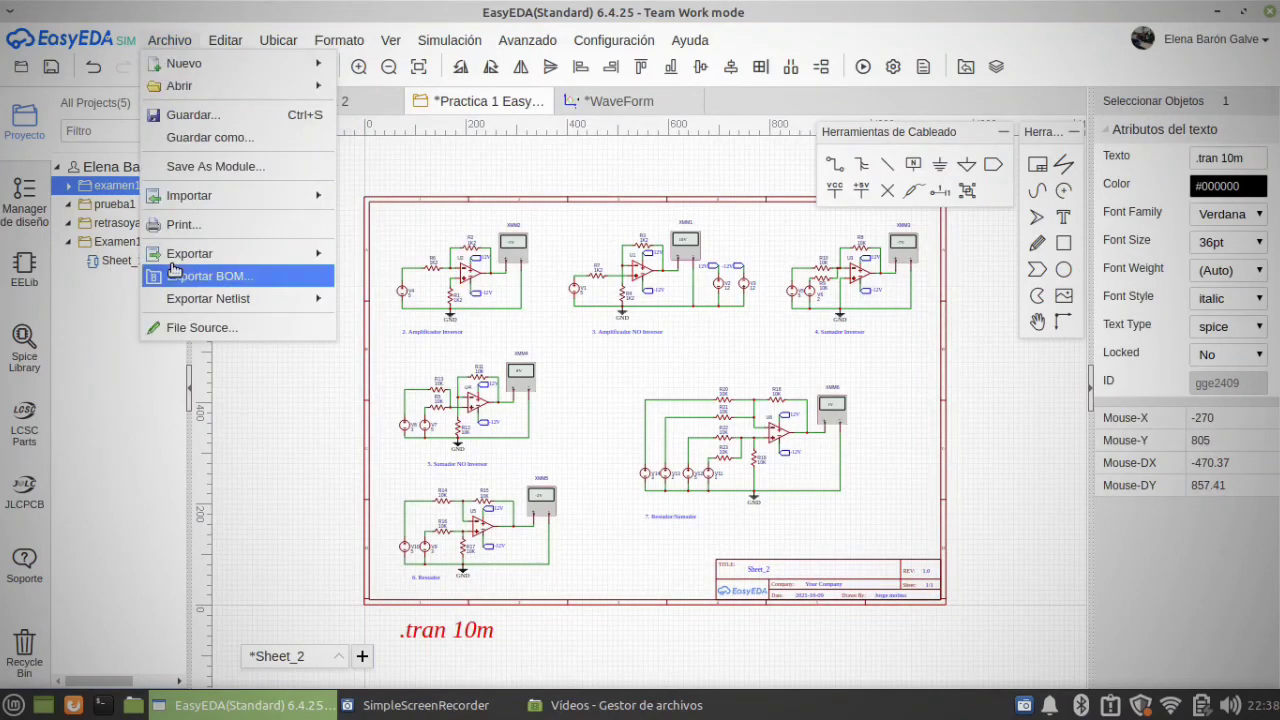
{"action": "mouse_move", "coordinate": [175, 266]}
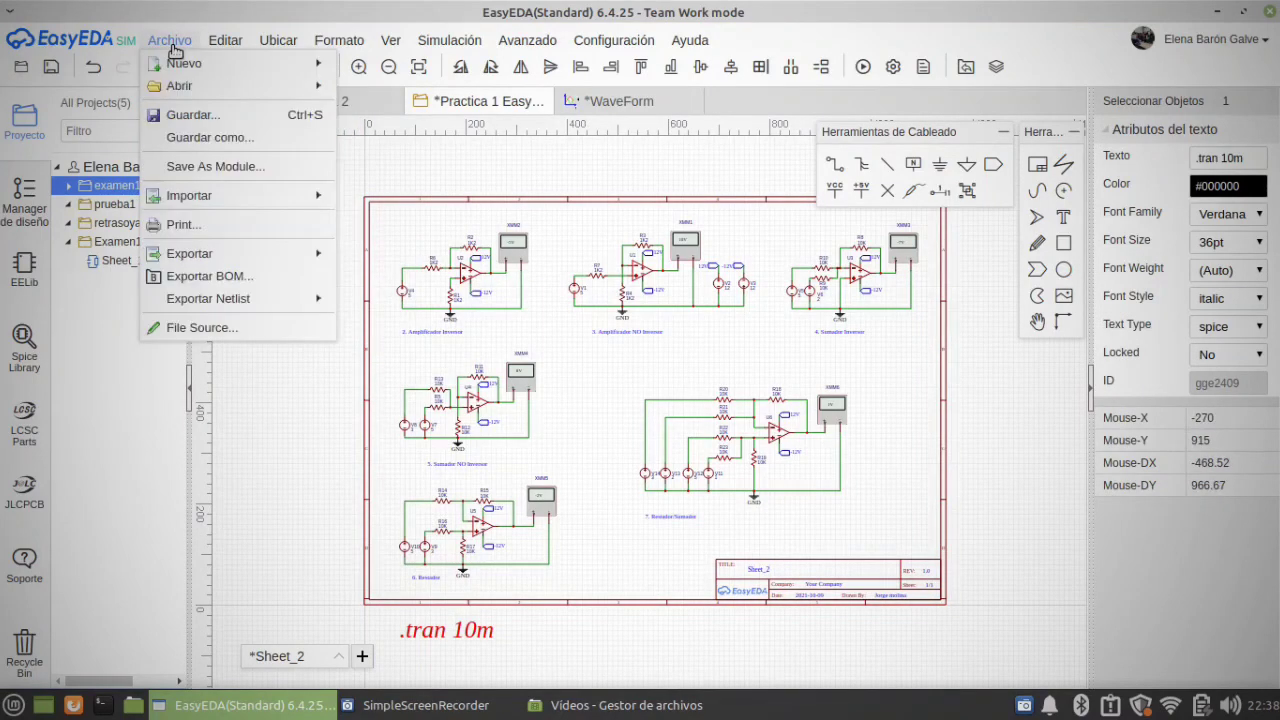
{"action": "mouse_move", "coordinate": [292, 260]}
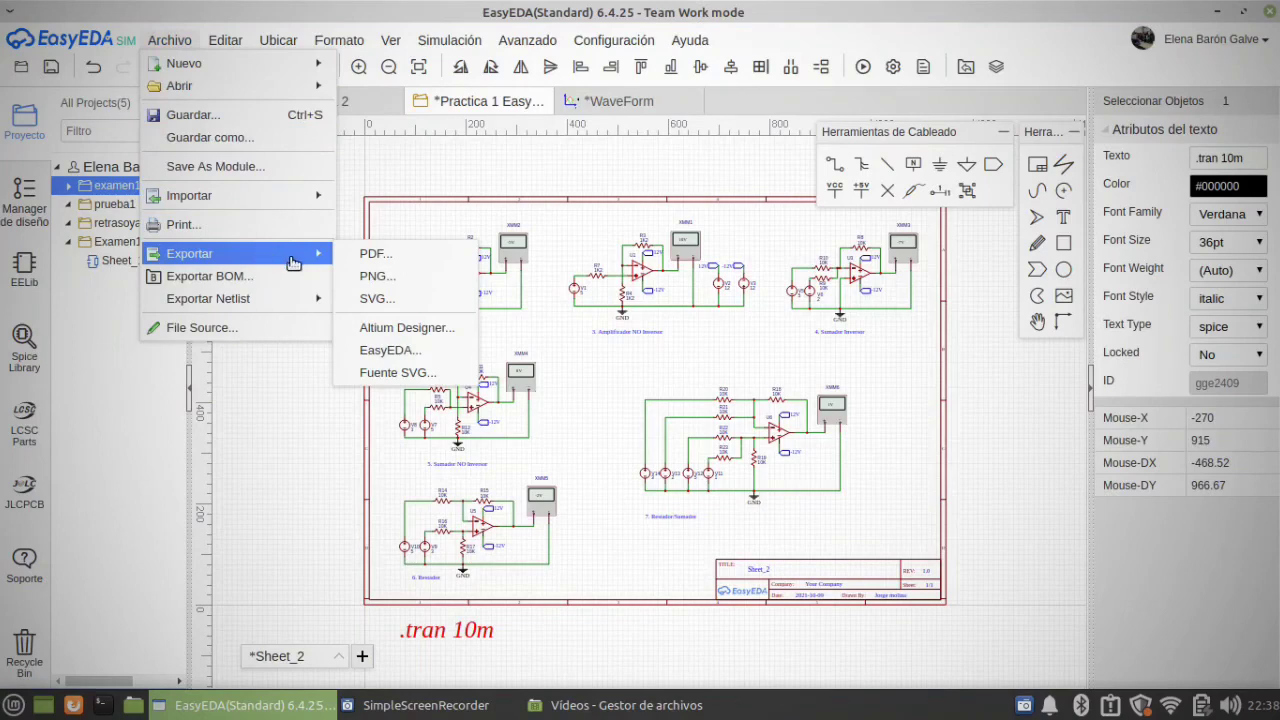
{"action": "left_click", "coordinate": [410, 352]}
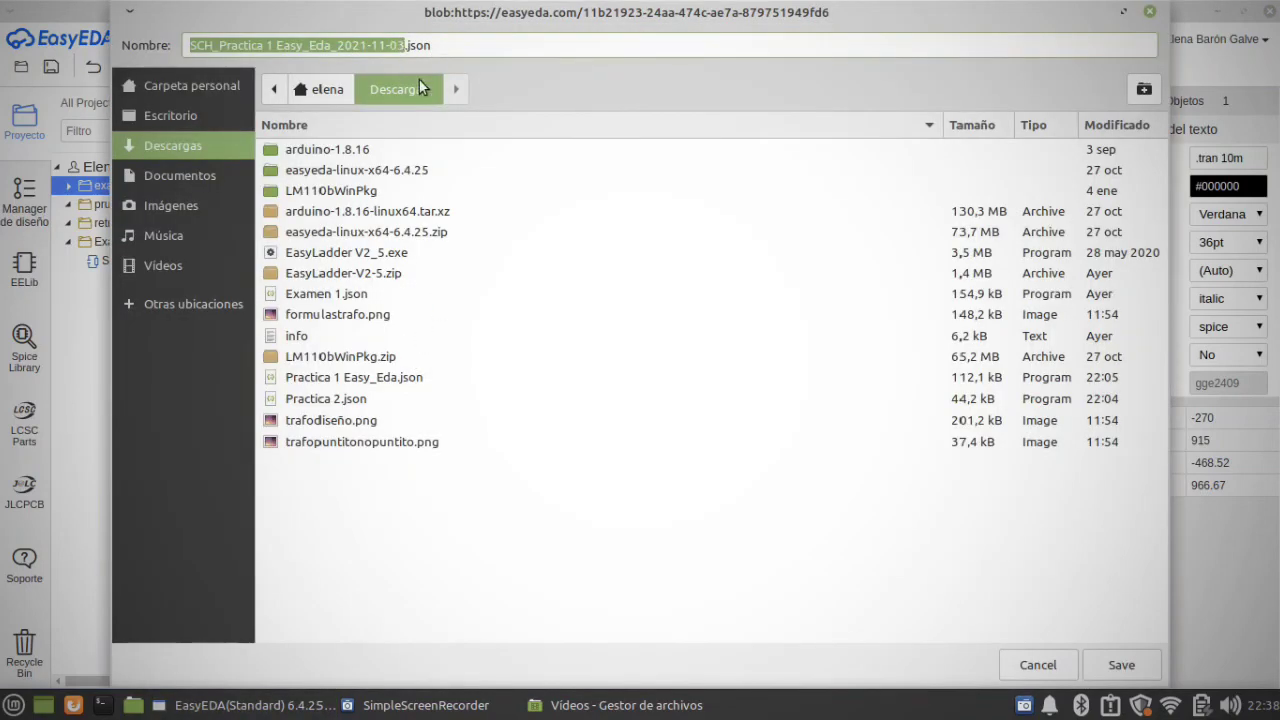
{"action": "left_click", "coordinate": [1155, 14]}
Step: Try to export the modified Practica 1 schematic as a PDF
{"action": "left_click", "coordinate": [258, 40]}
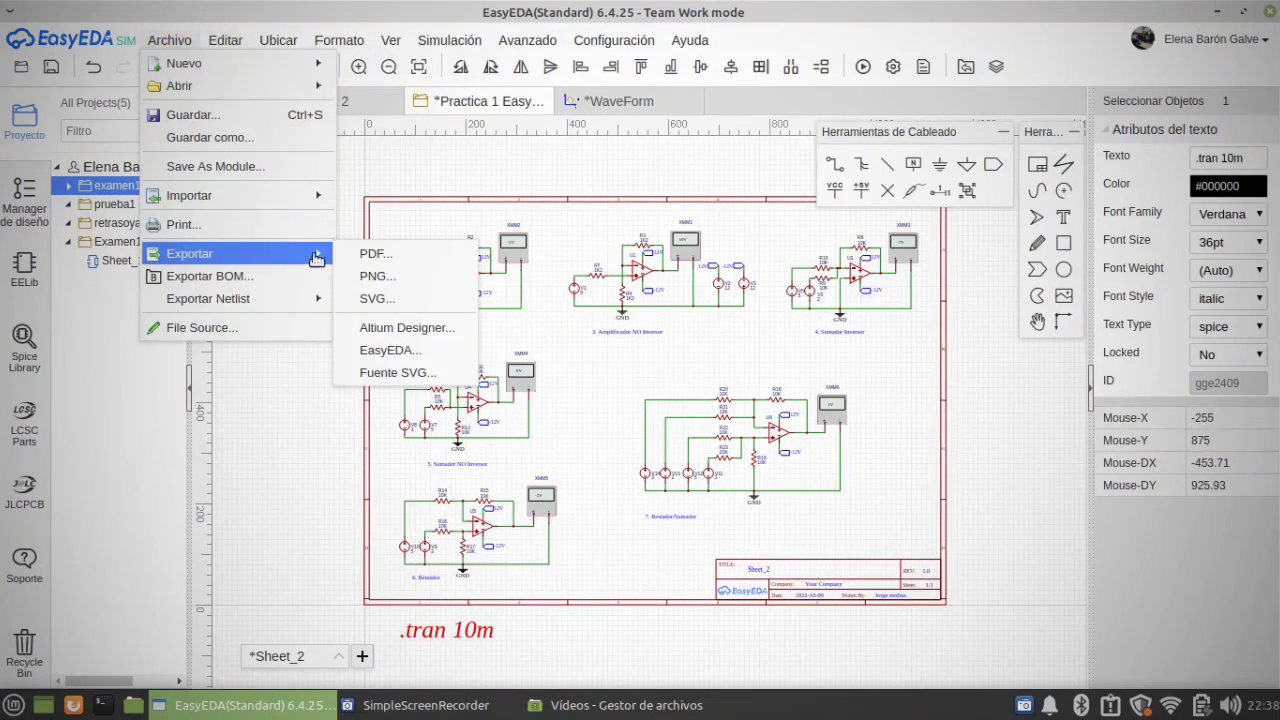
{"action": "left_click", "coordinate": [356, 254]}
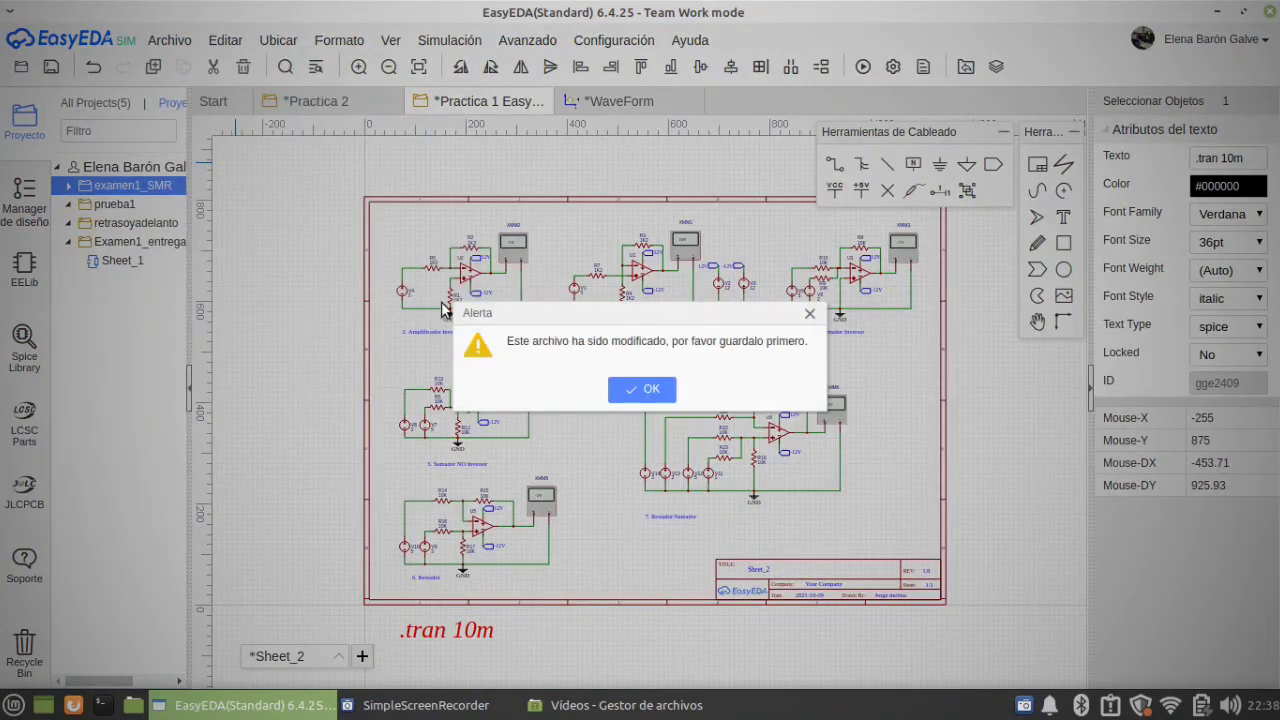
{"action": "left_click", "coordinate": [652, 389]}
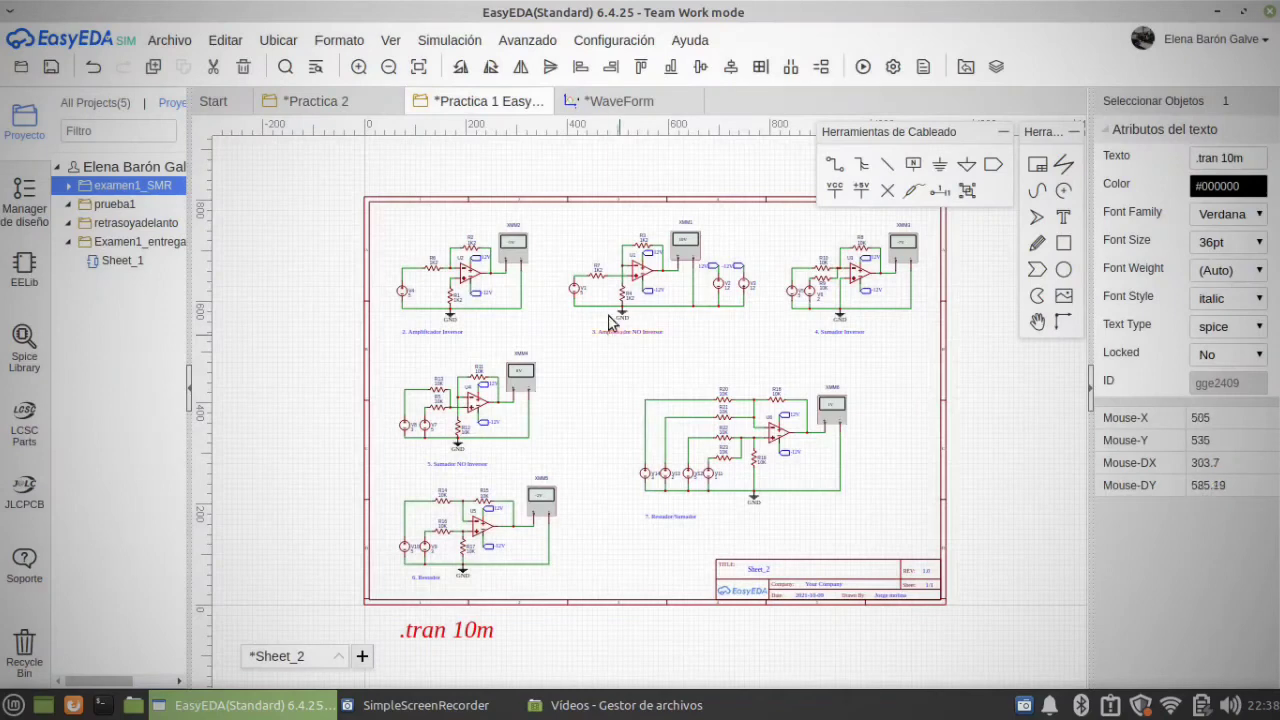
Step: Save the modified schematic as a new project titled Practica 1 Easy_Eda
{"action": "left_click", "coordinate": [52, 68]}
{"action": "left_click", "coordinate": [803, 540]}
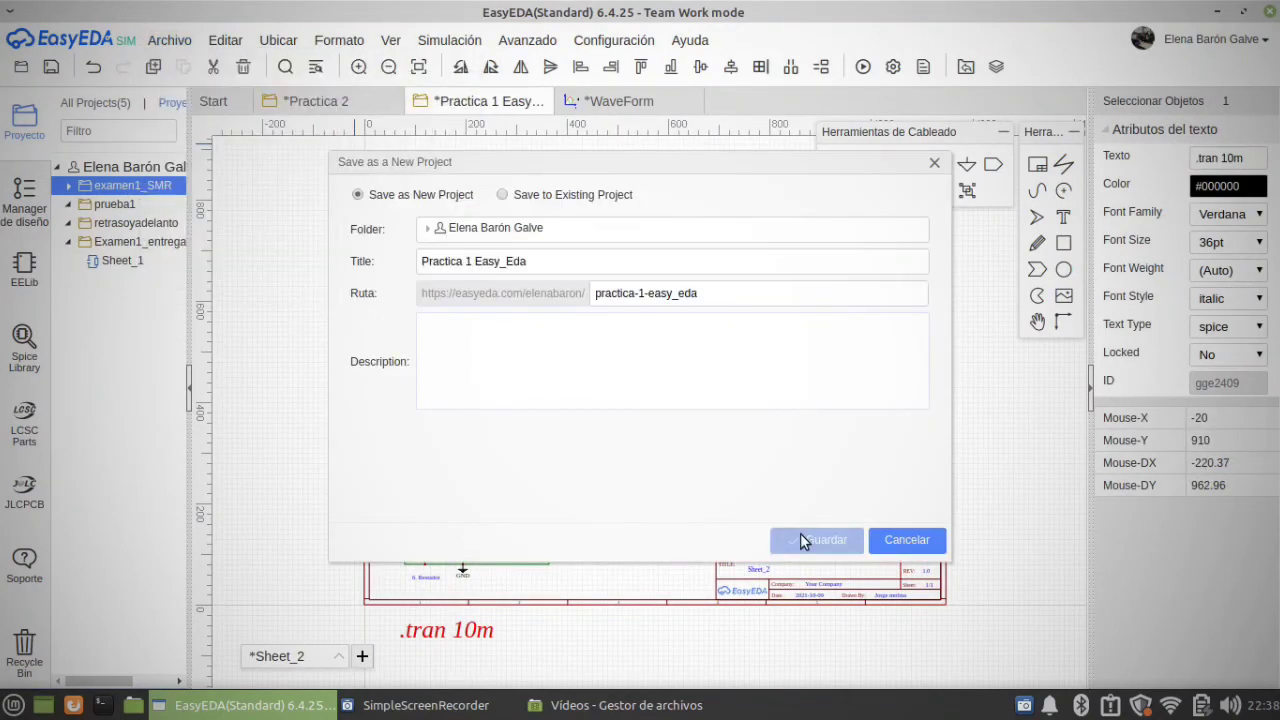
Step: Export Sheet_2 as a merged-sheet PDF with the local engine, saving Schematic_Practica 1 Easy_Eda_2021-11-03.pdf in the Descargas folder
{"action": "left_click", "coordinate": [174, 41]}
{"action": "left_click", "coordinate": [170, 40]}
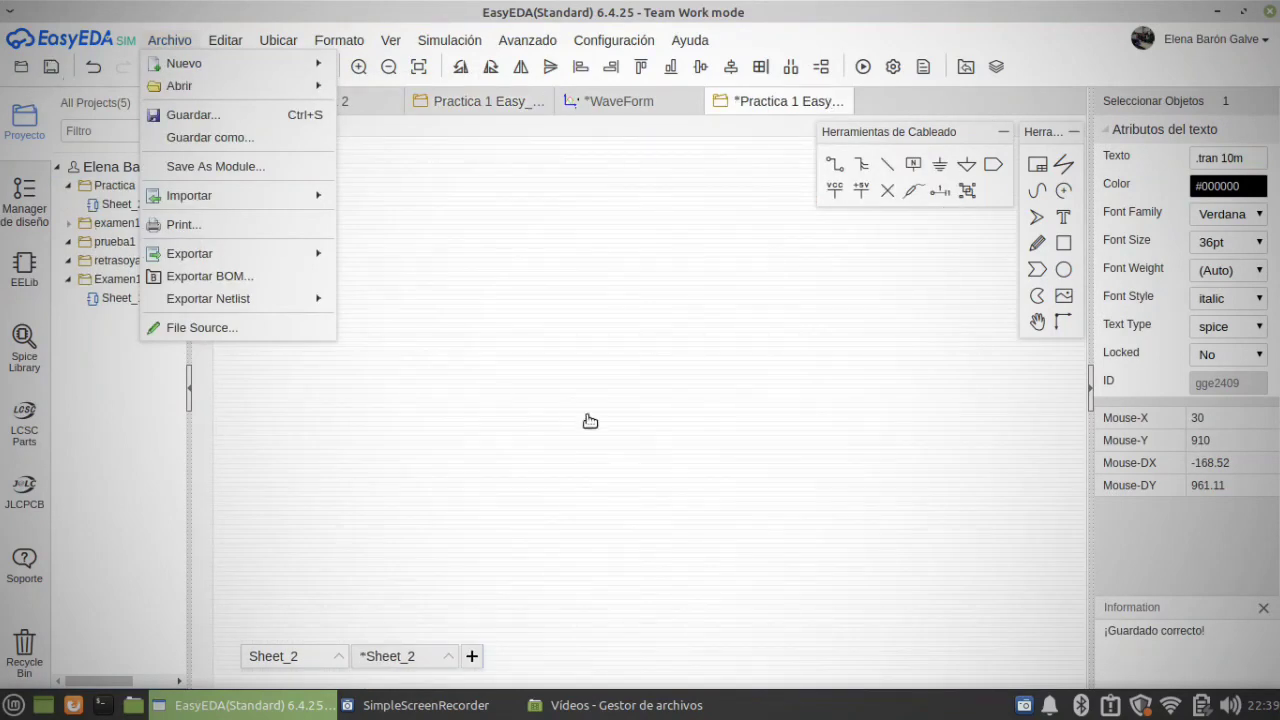
{"action": "left_click", "coordinate": [181, 43]}
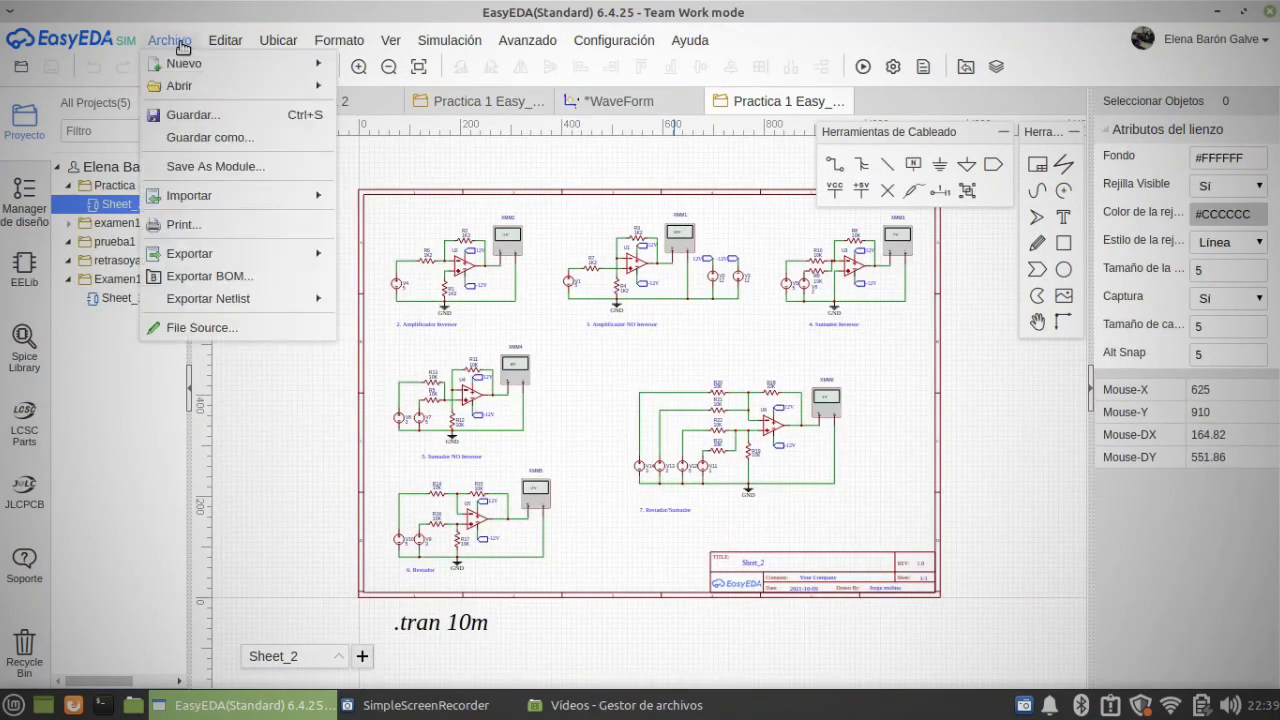
{"action": "mouse_move", "coordinate": [200, 258]}
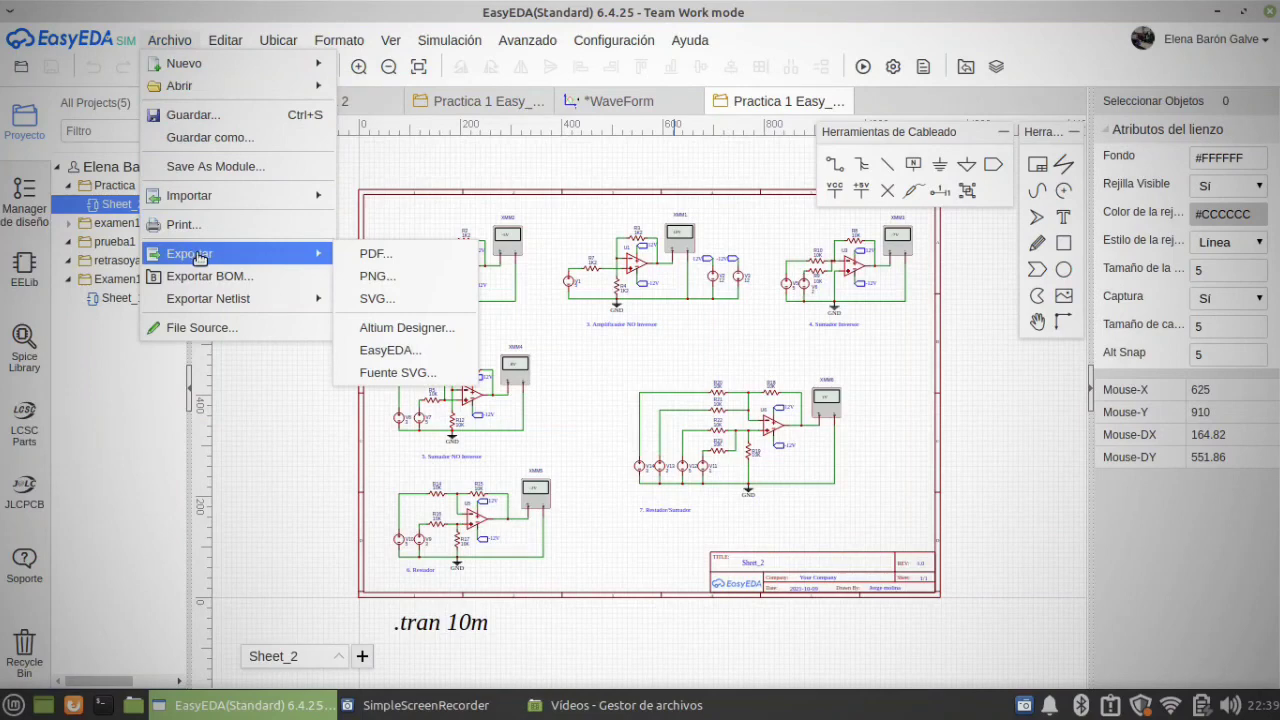
{"action": "left_click", "coordinate": [356, 256]}
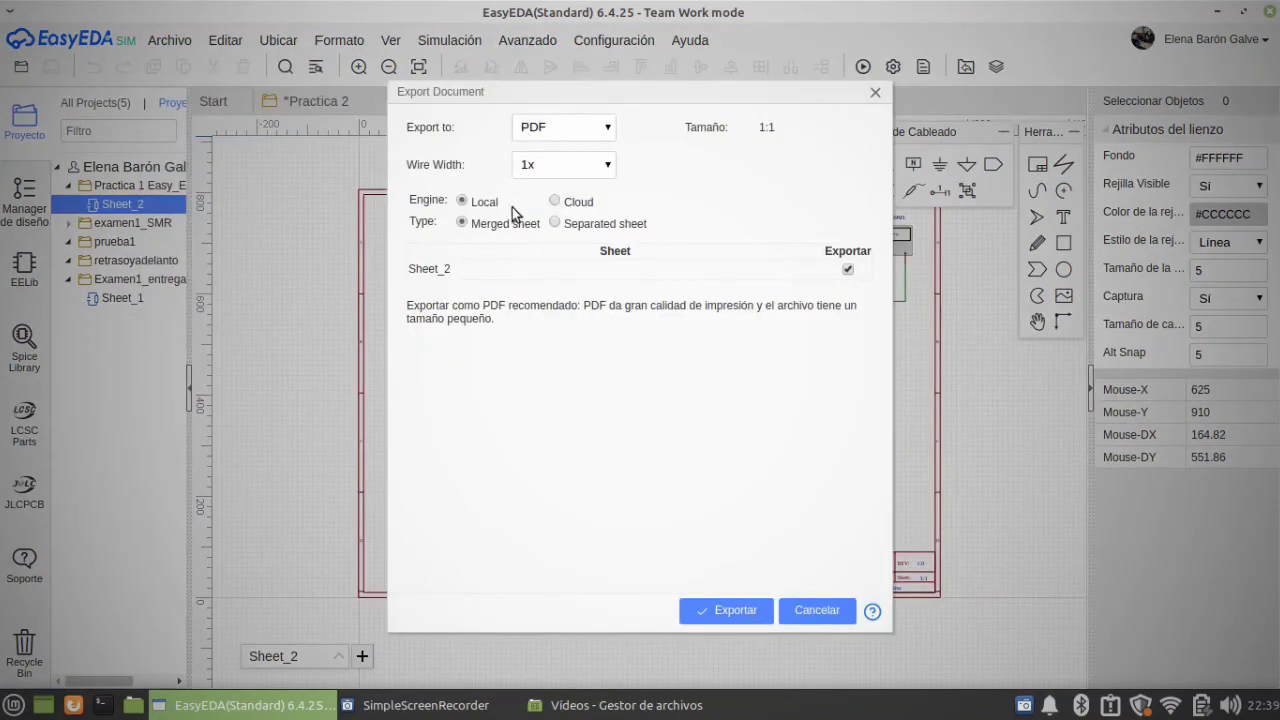
{"action": "left_click", "coordinate": [733, 609]}
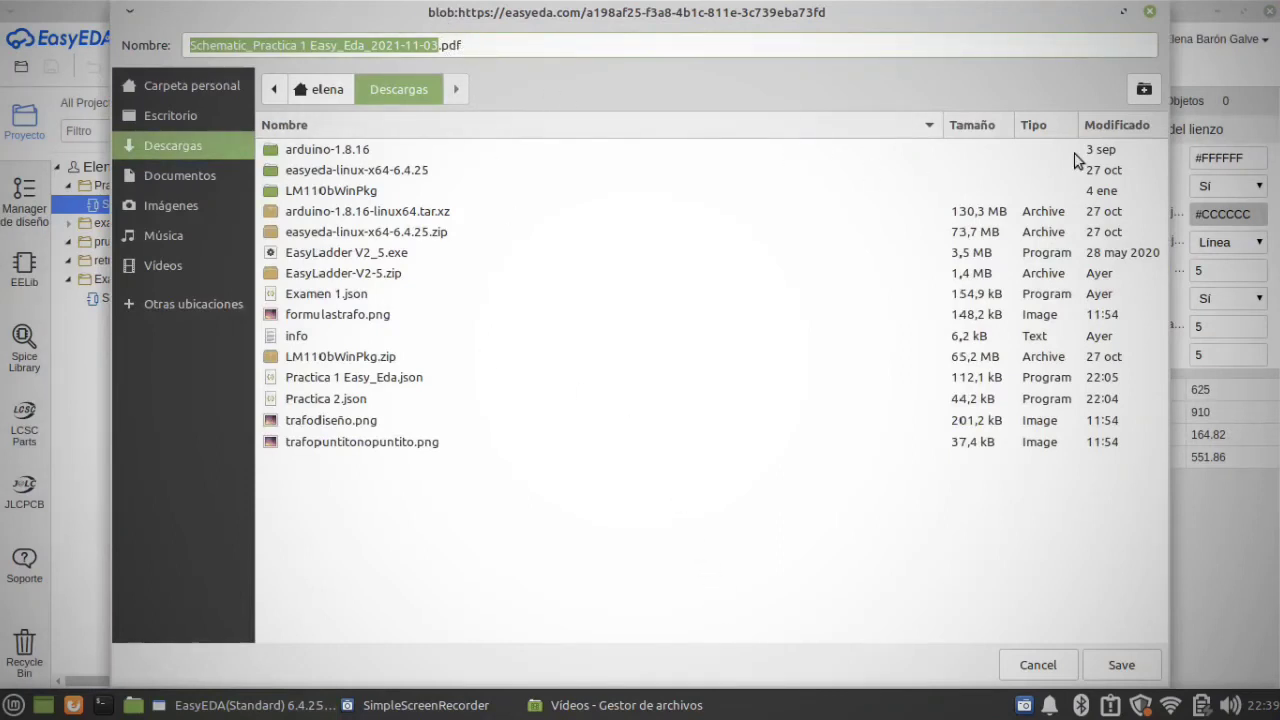
{"action": "left_click", "coordinate": [1110, 667]}
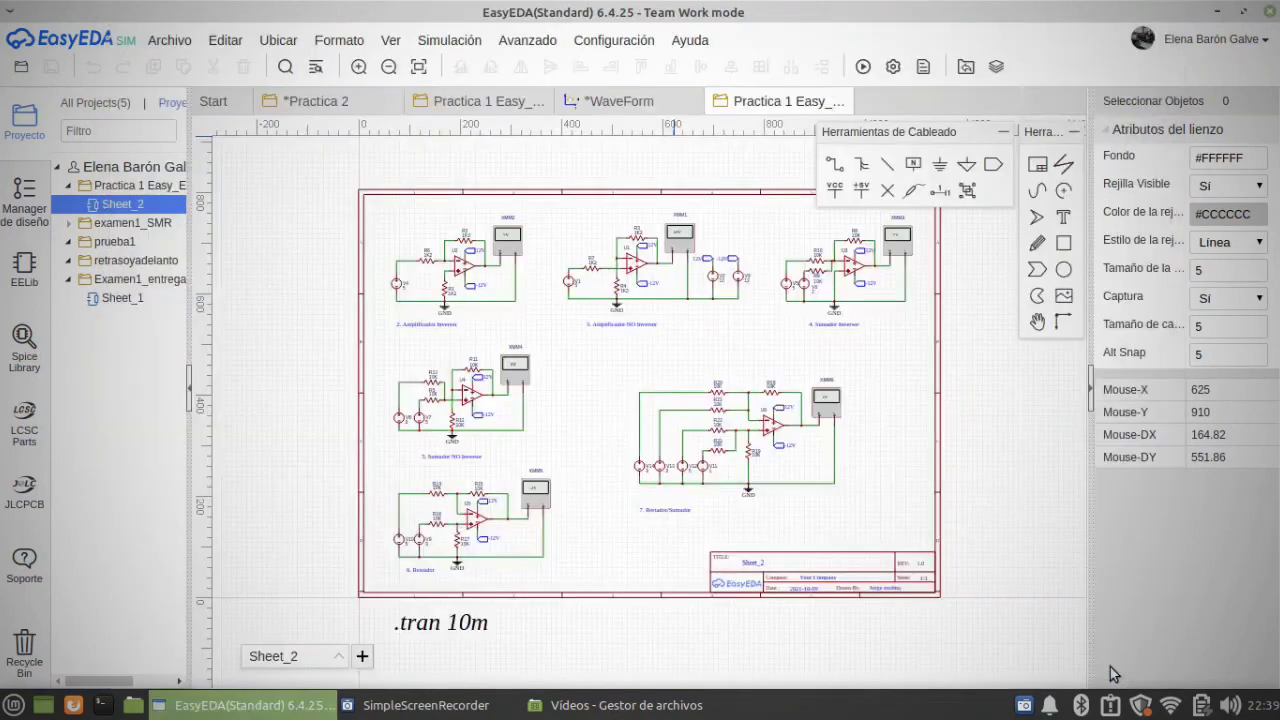
{"action": "left_click", "coordinate": [1125, 67]}
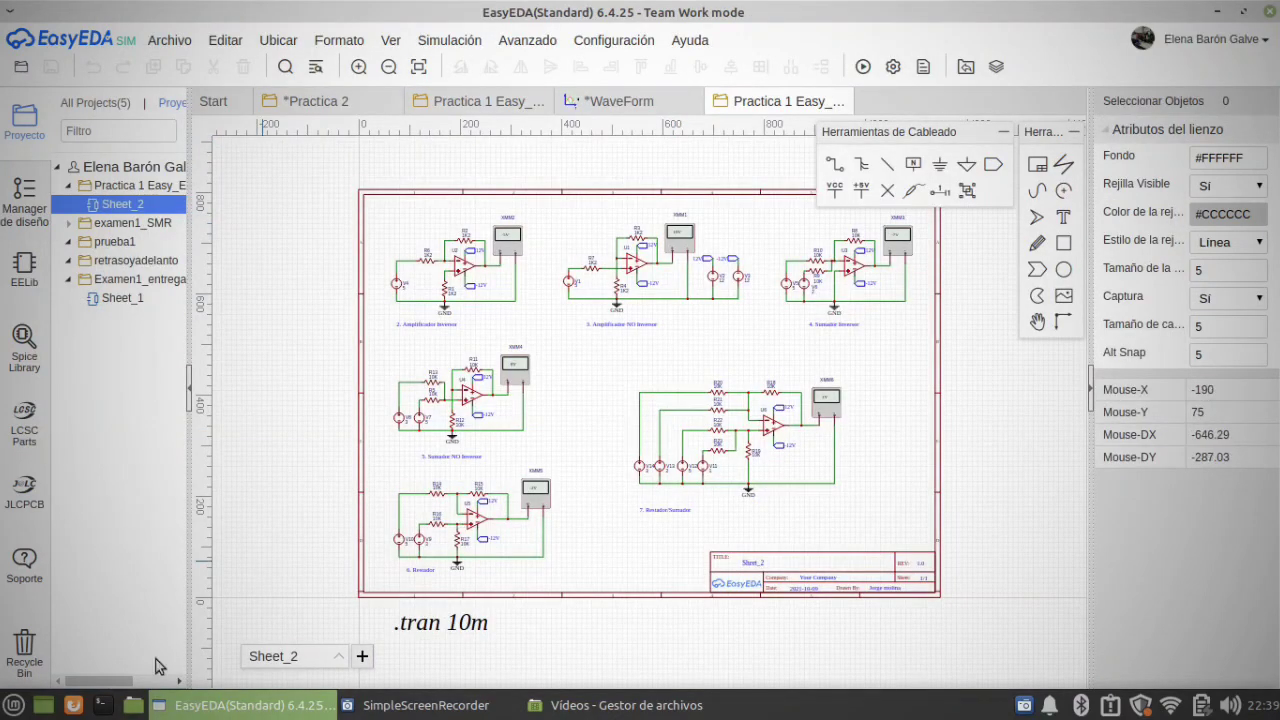
Step: Switch to the file manager, view the exported schematic PDF from the Descargas folder, close it and return to EasyEDA
{"action": "left_click", "coordinate": [133, 705]}
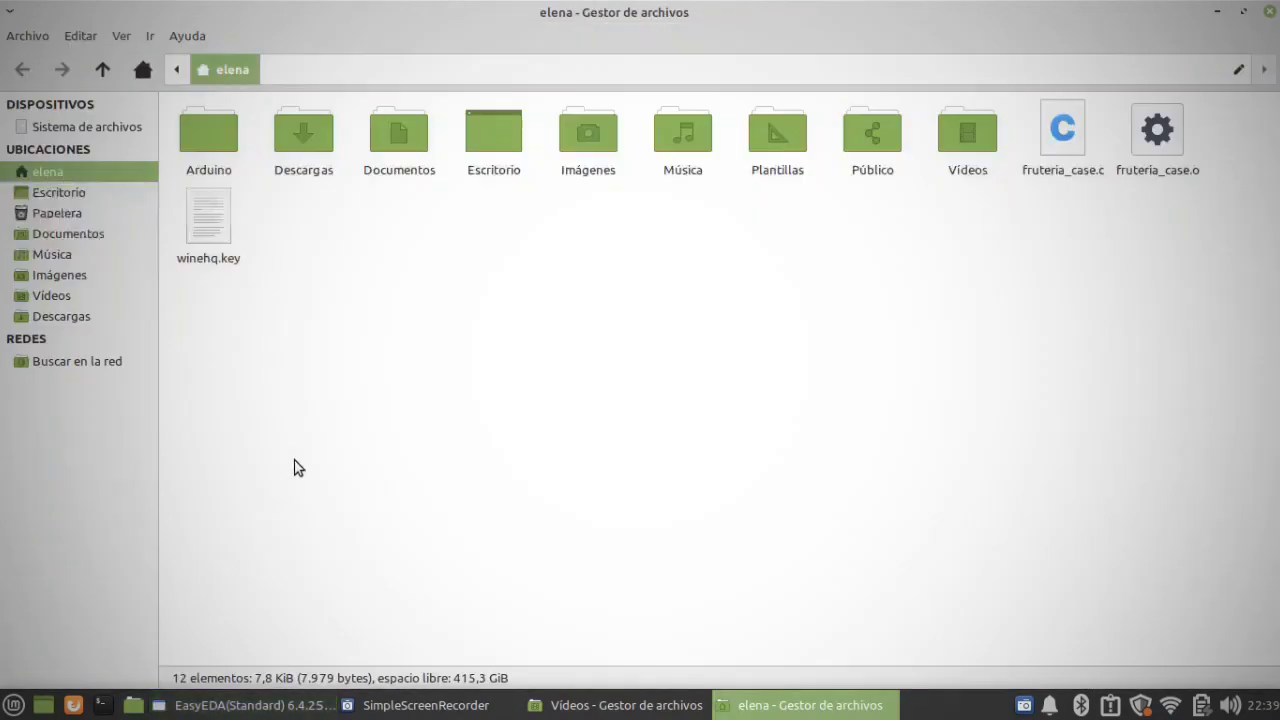
{"action": "double_click", "coordinate": [288, 130]}
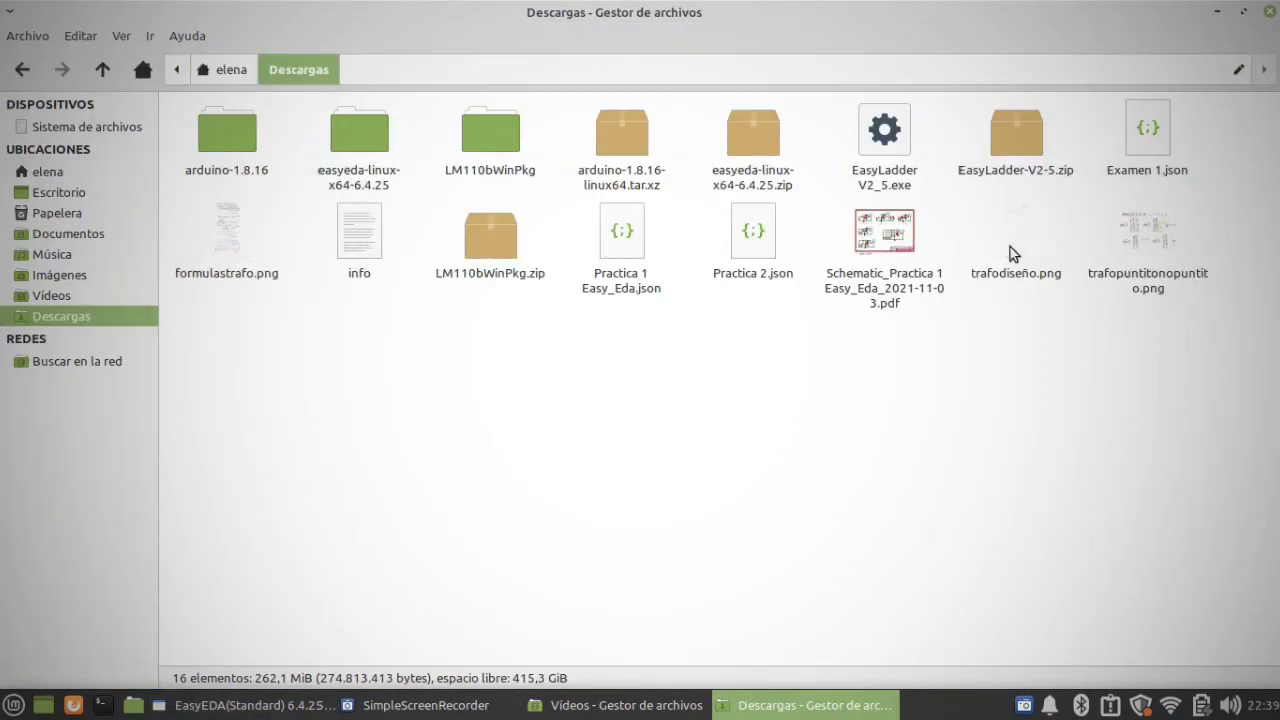
{"action": "left_click", "coordinate": [884, 240]}
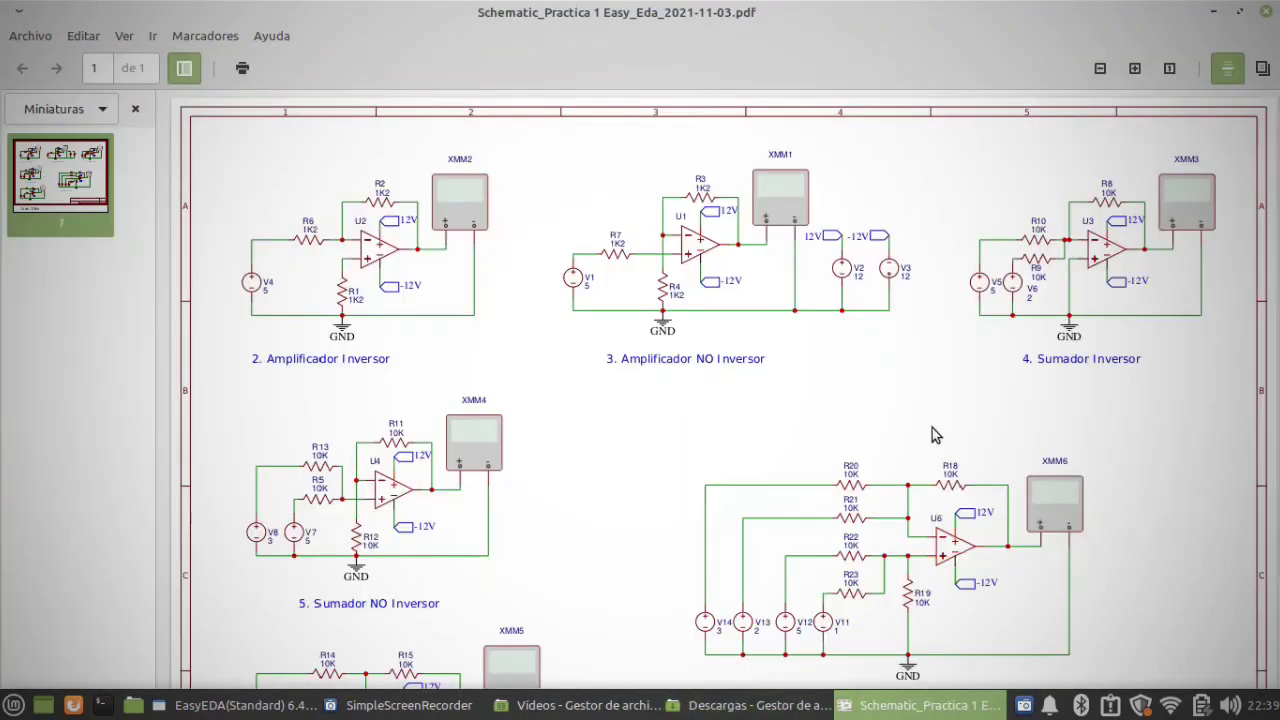
{"action": "scroll", "coordinate": [929, 434], "scroll_direction": "up", "scroll_amount": 2, "text": "ctrl"}
{"action": "scroll", "coordinate": [819, 526], "scroll_direction": "up", "scroll_amount": 3}
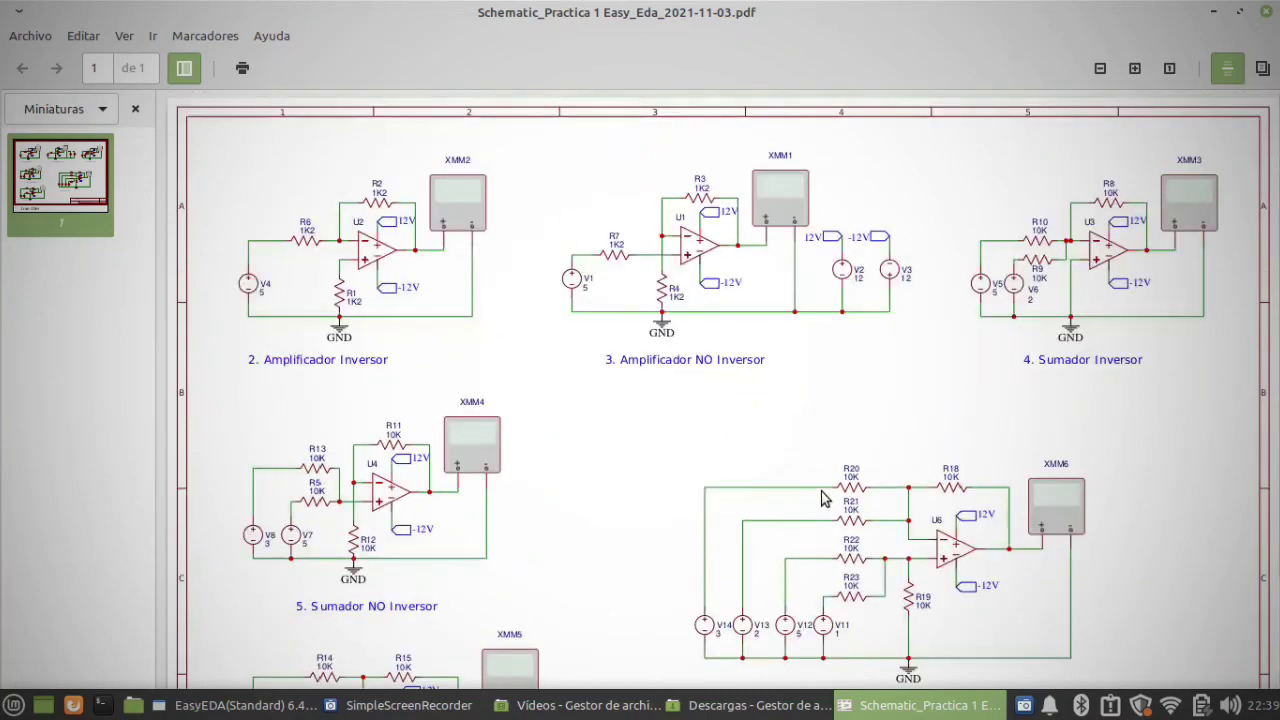
{"action": "left_click", "coordinate": [1268, 14]}
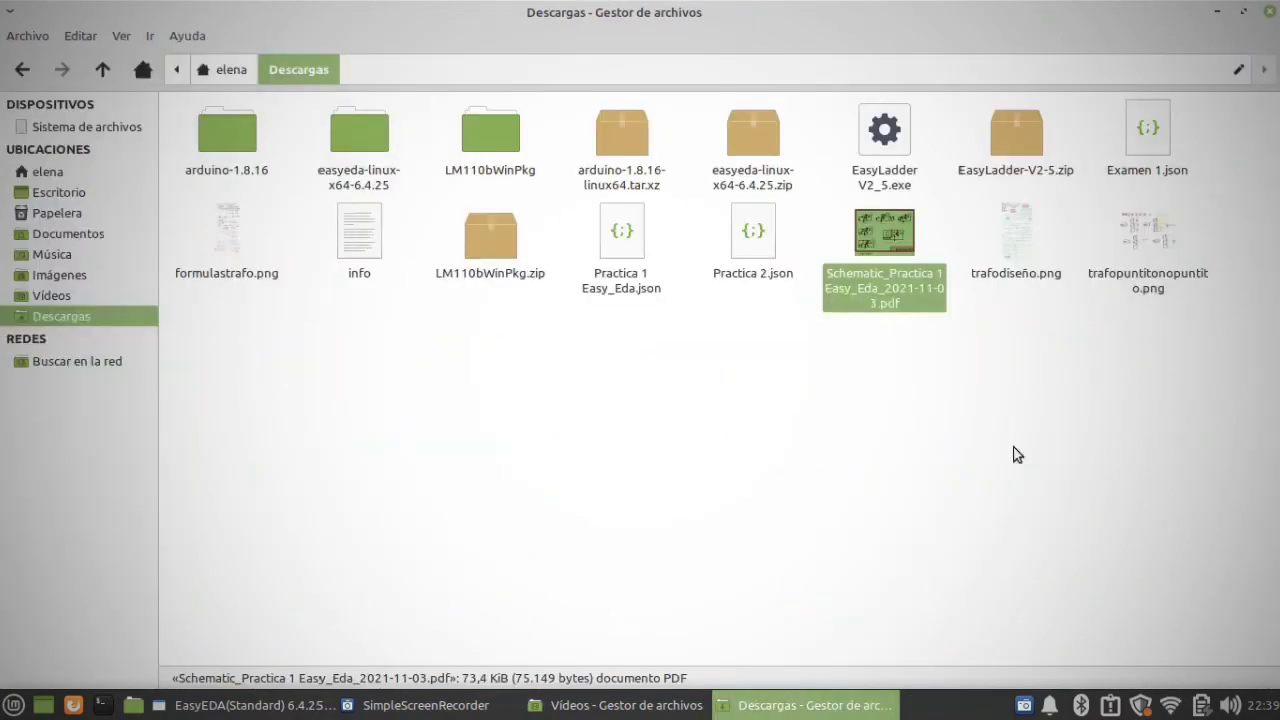
{"action": "left_click", "coordinate": [300, 708]}
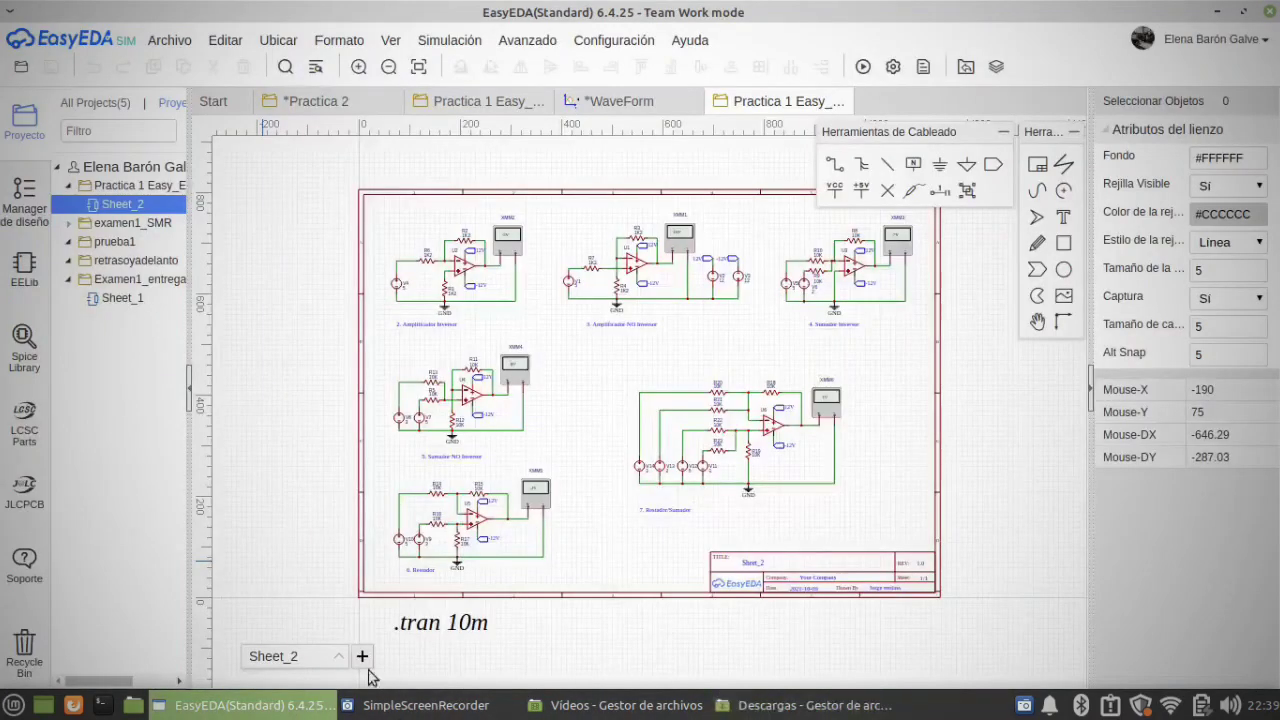